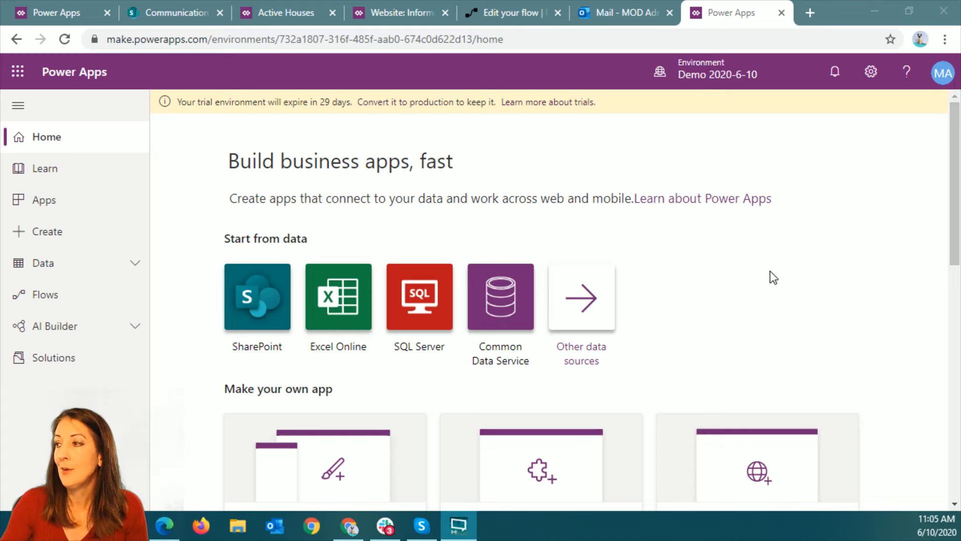
View the apps in the current environment and the types of new app that can be created
{"action": "left_click", "coordinate": [75, 206]}
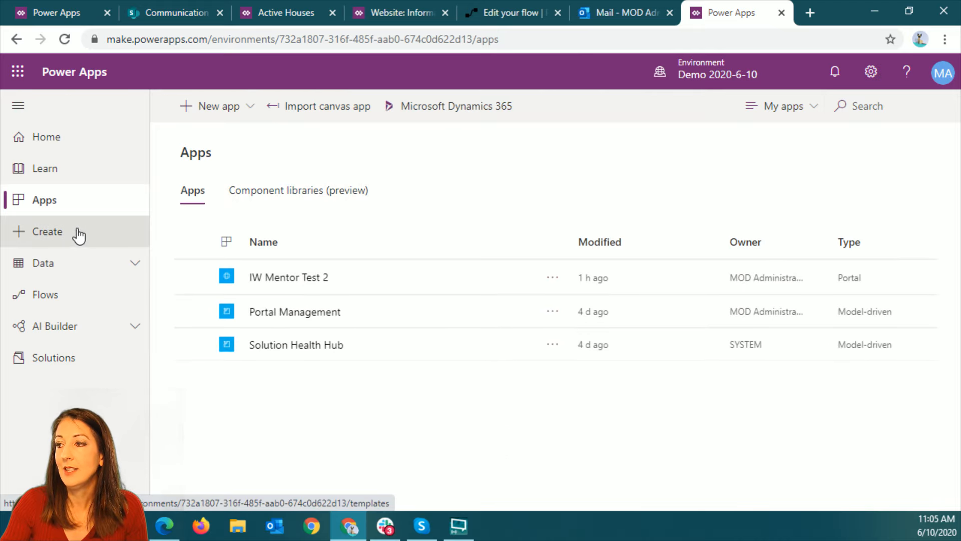
{"action": "left_click", "coordinate": [233, 113]}
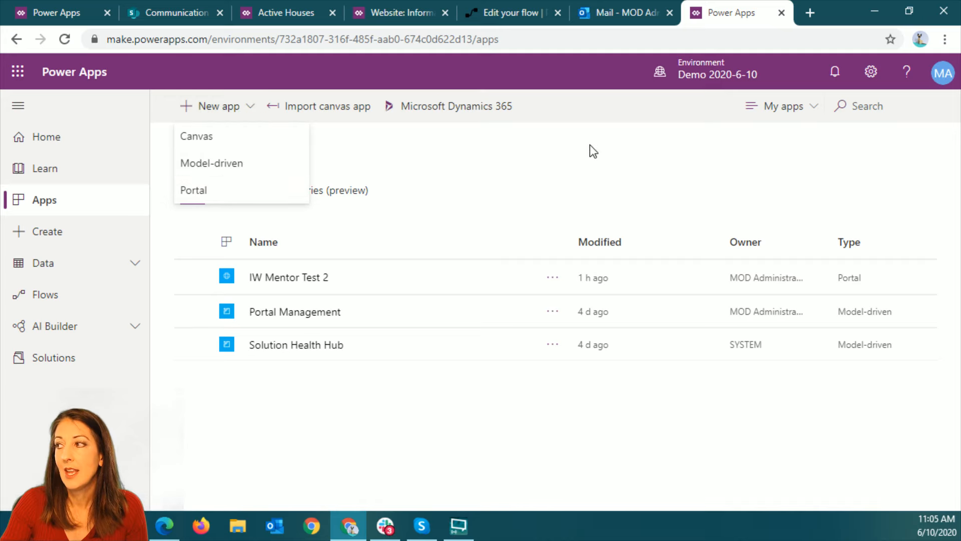
Try to create a portal from blank in the Contoso (default) environment and return to the Demo 2020-6-10 environment
{"action": "left_click", "coordinate": [741, 73]}
{"action": "left_click", "coordinate": [815, 240]}
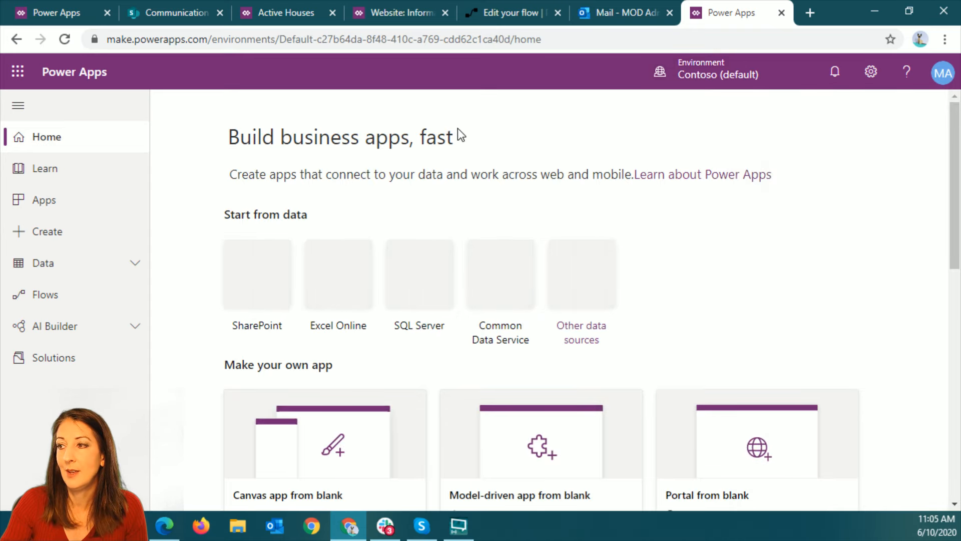
{"action": "left_click", "coordinate": [65, 233]}
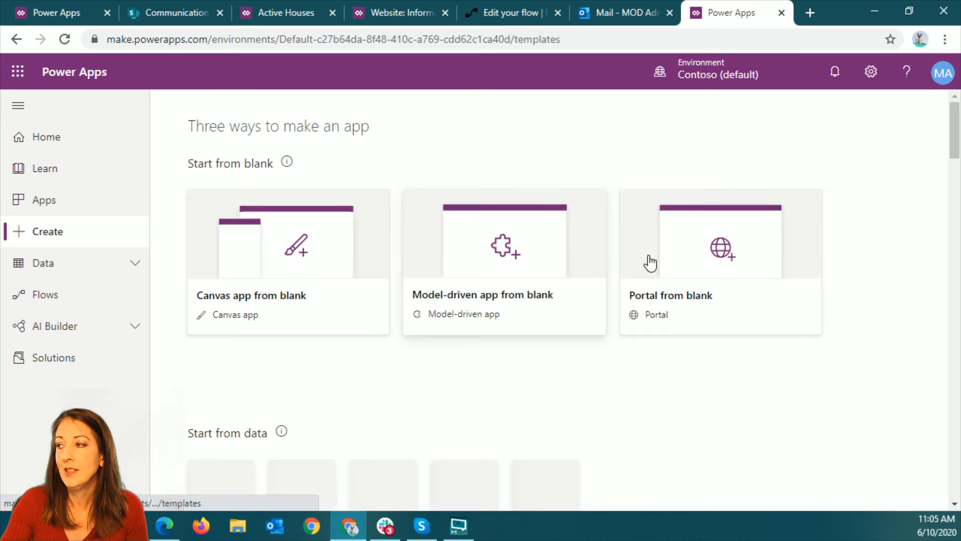
{"action": "left_click", "coordinate": [690, 262]}
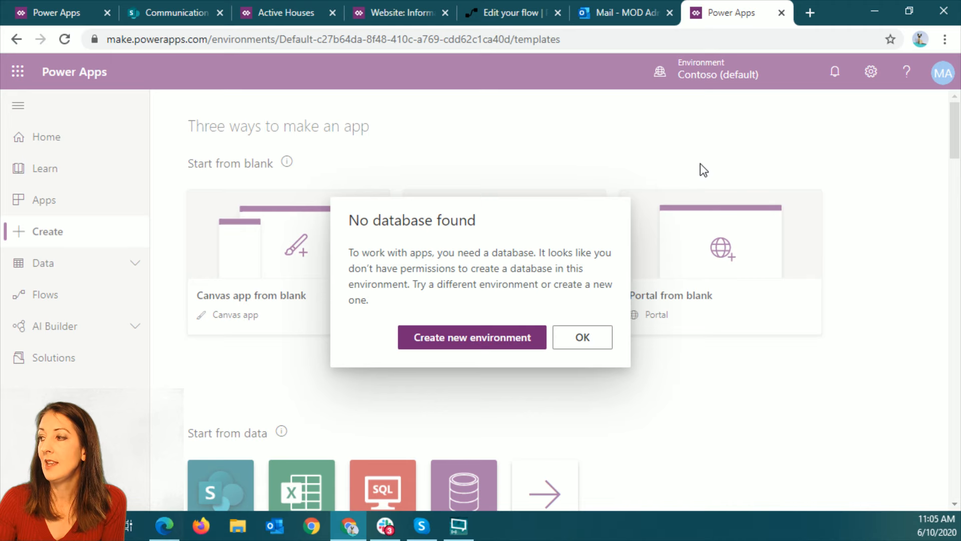
{"action": "left_click", "coordinate": [603, 339]}
{"action": "left_click", "coordinate": [724, 74]}
{"action": "left_click", "coordinate": [826, 268]}
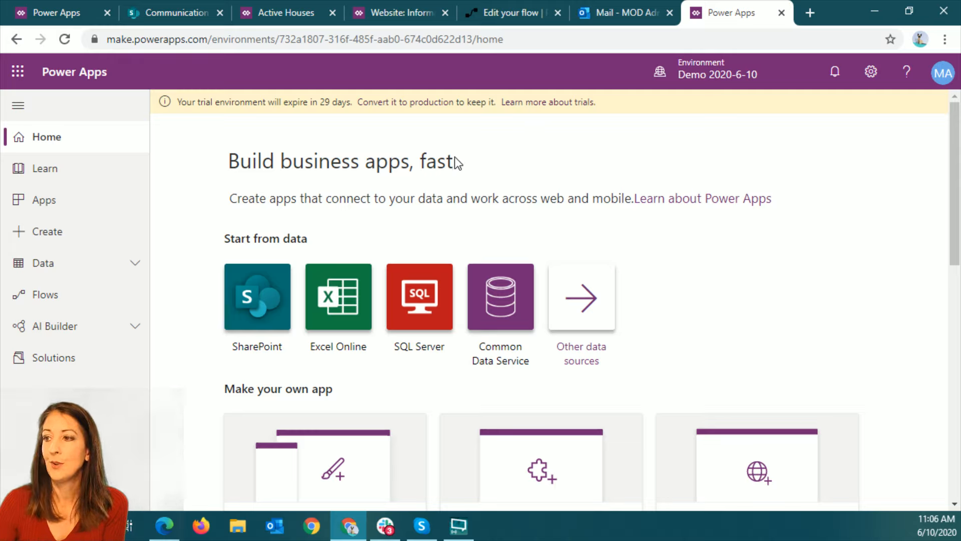
Try to create a portal from blank in the Demo 2020-6-10 environment
{"action": "left_click", "coordinate": [62, 235]}
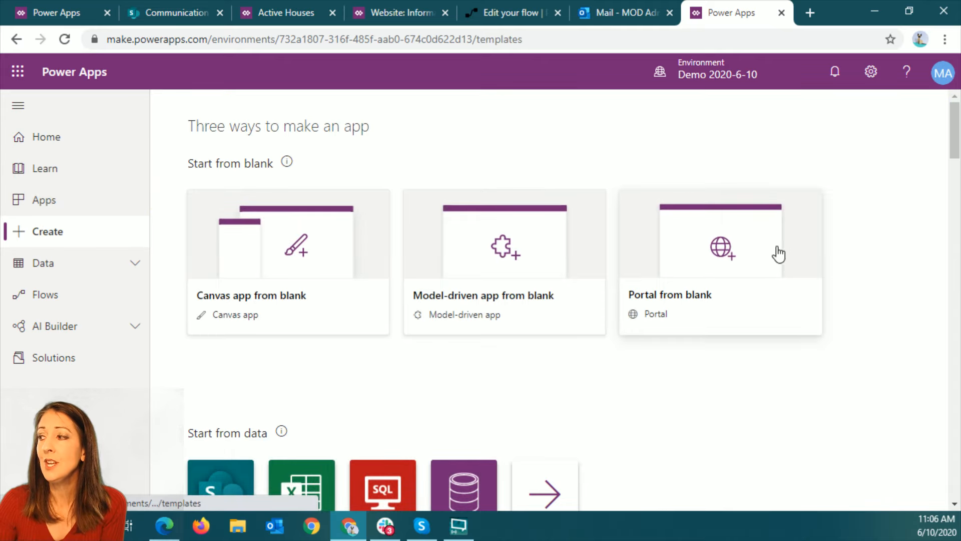
{"action": "left_click", "coordinate": [721, 253]}
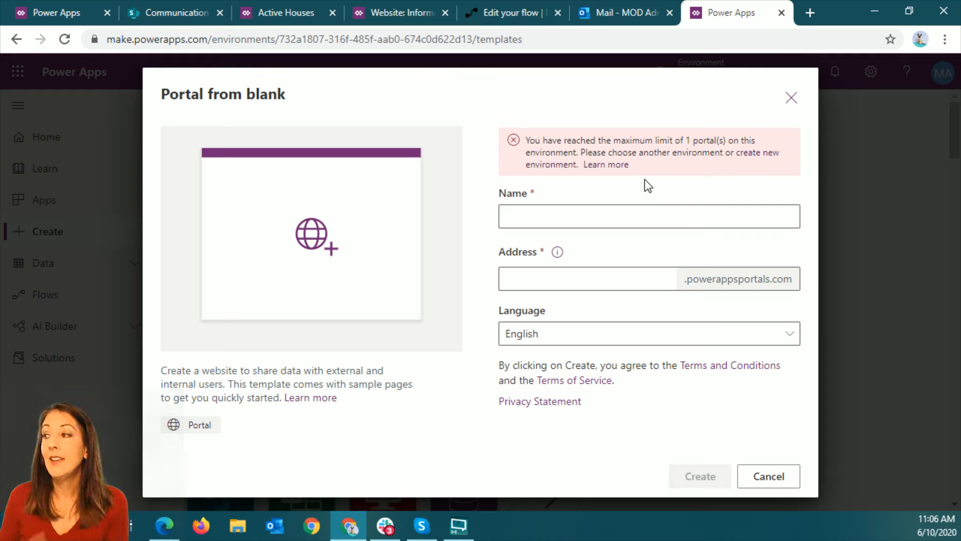
{"action": "left_click", "coordinate": [594, 281]}
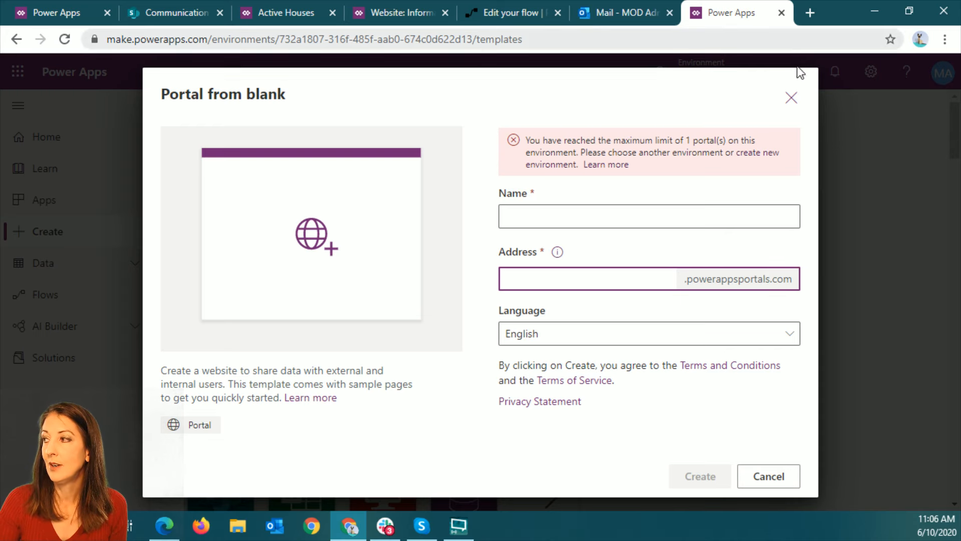
{"action": "left_click", "coordinate": [793, 97]}
Open the settings of the IW Mentor Test 2 portal and look through its advanced options
{"action": "left_click", "coordinate": [50, 205]}
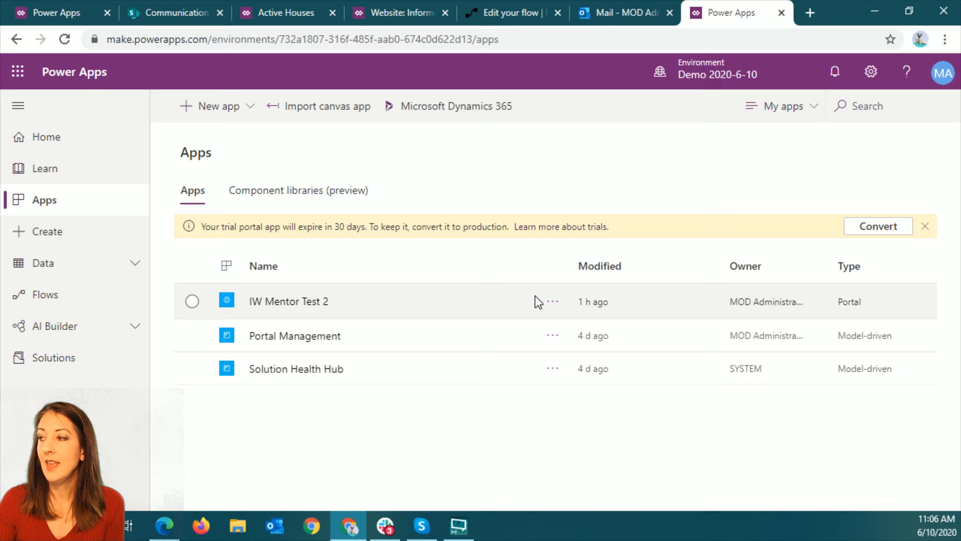
{"action": "left_click", "coordinate": [553, 301]}
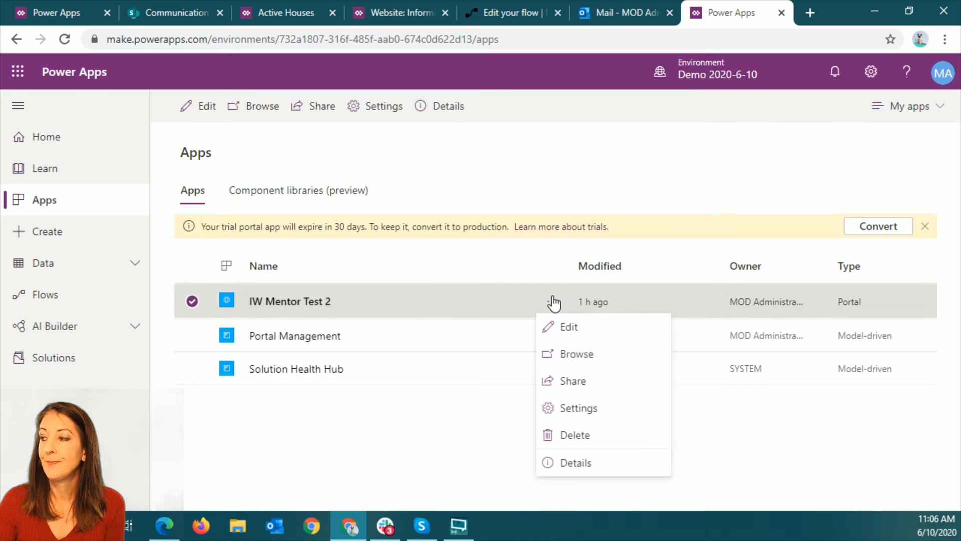
{"action": "left_click", "coordinate": [579, 408]}
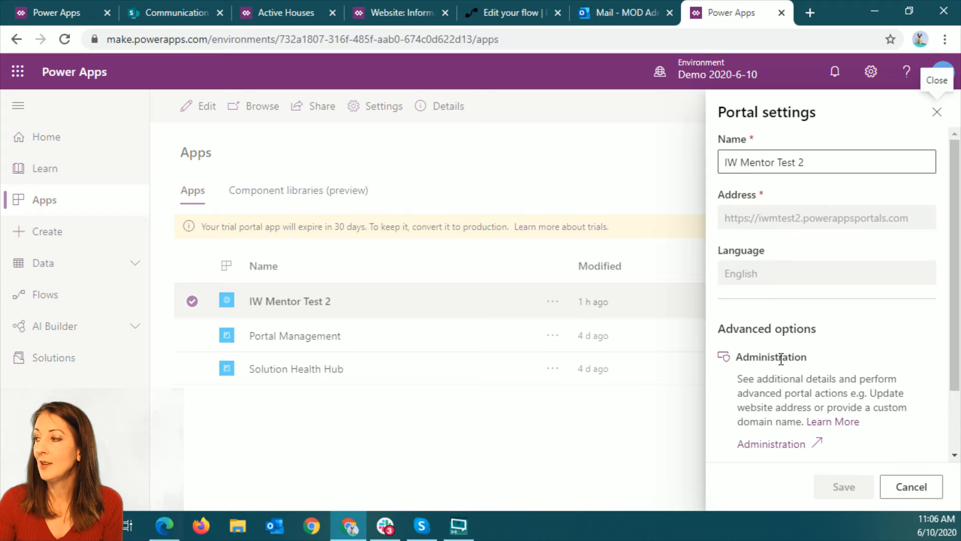
{"action": "scroll", "coordinate": [875, 404], "scroll_direction": "down", "scroll_amount": 2}
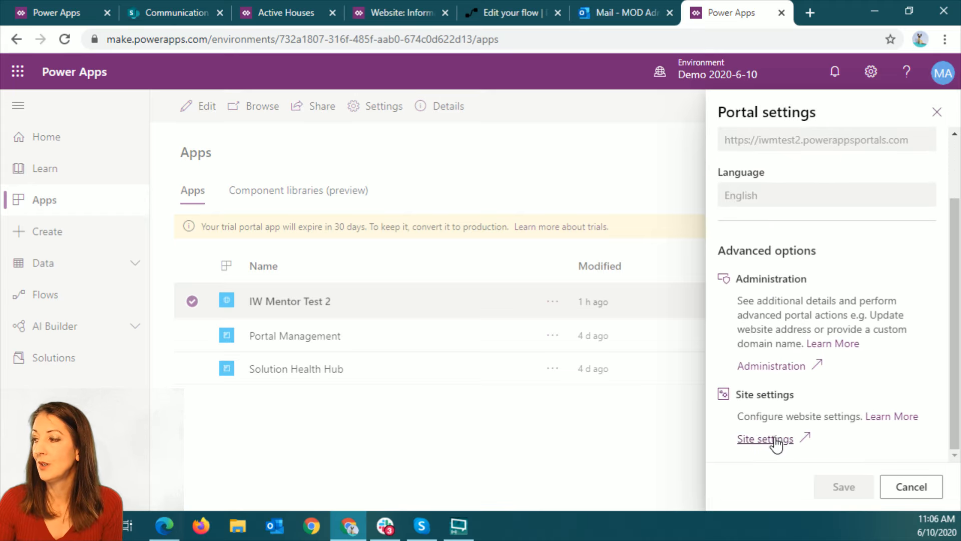
Review the Starter Portal website's site settings in Portal Management
{"action": "left_click", "coordinate": [403, 12]}
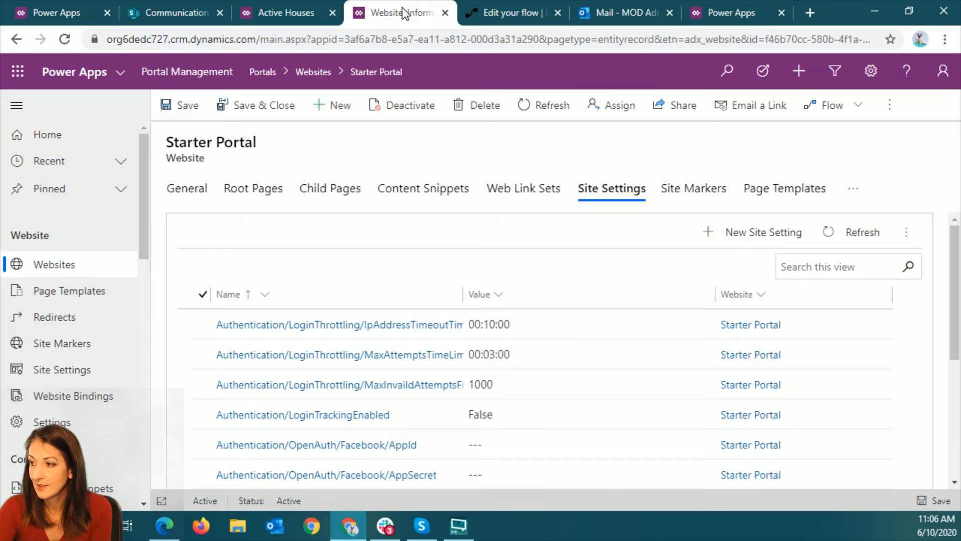
{"action": "scroll", "coordinate": [444, 317], "scroll_direction": "down", "scroll_amount": 3}
{"action": "scroll", "coordinate": [440, 318], "scroll_direction": "down", "scroll_amount": 1}
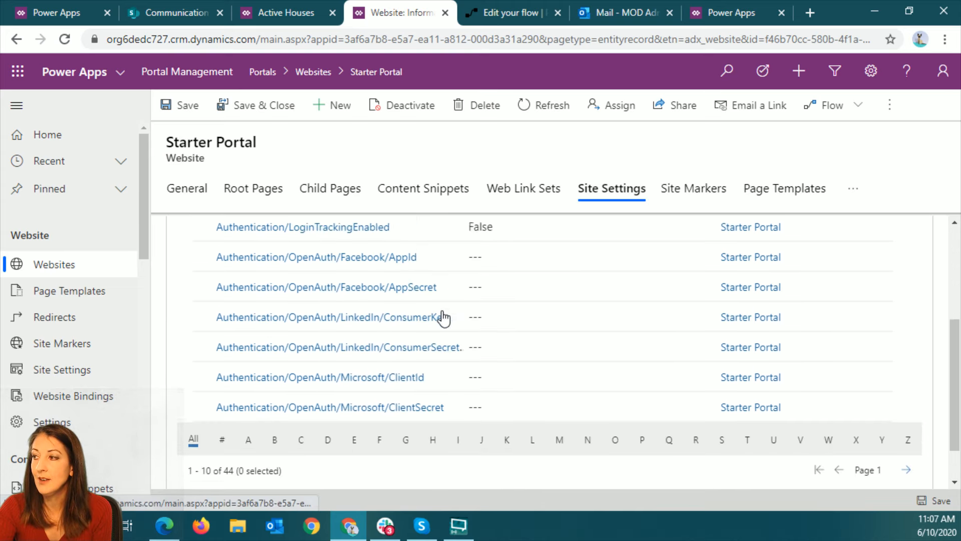
{"action": "scroll", "coordinate": [441, 318], "scroll_direction": "up", "scroll_amount": 5}
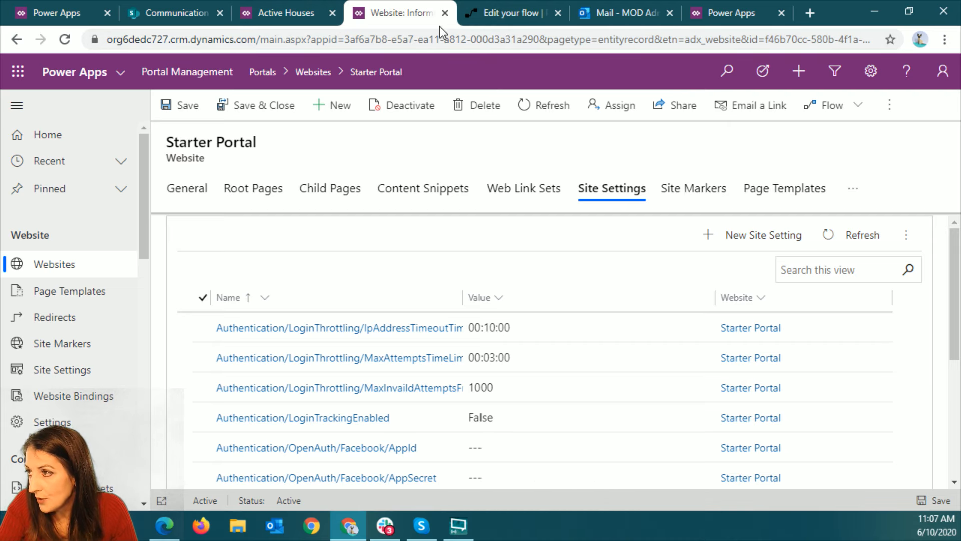
Close the already open portal editor page and dismiss the portal settings in the apps list
{"action": "left_click", "coordinate": [53, 13]}
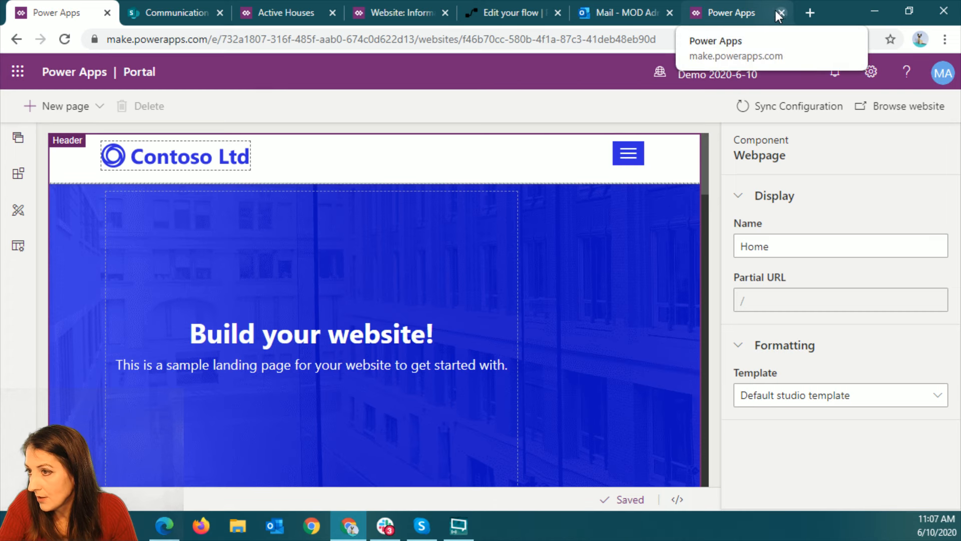
{"action": "left_click", "coordinate": [108, 15]}
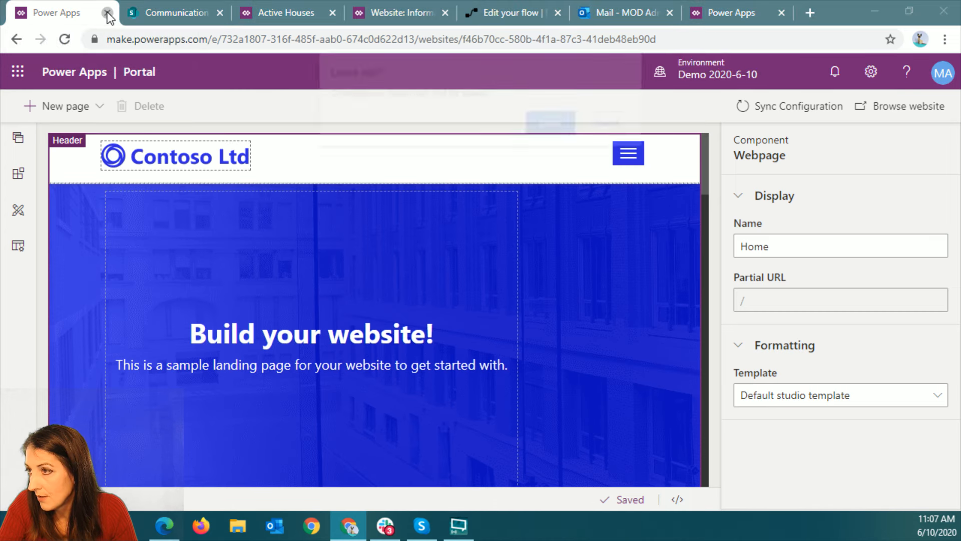
{"action": "left_click", "coordinate": [552, 120]}
{"action": "left_click", "coordinate": [722, 9]}
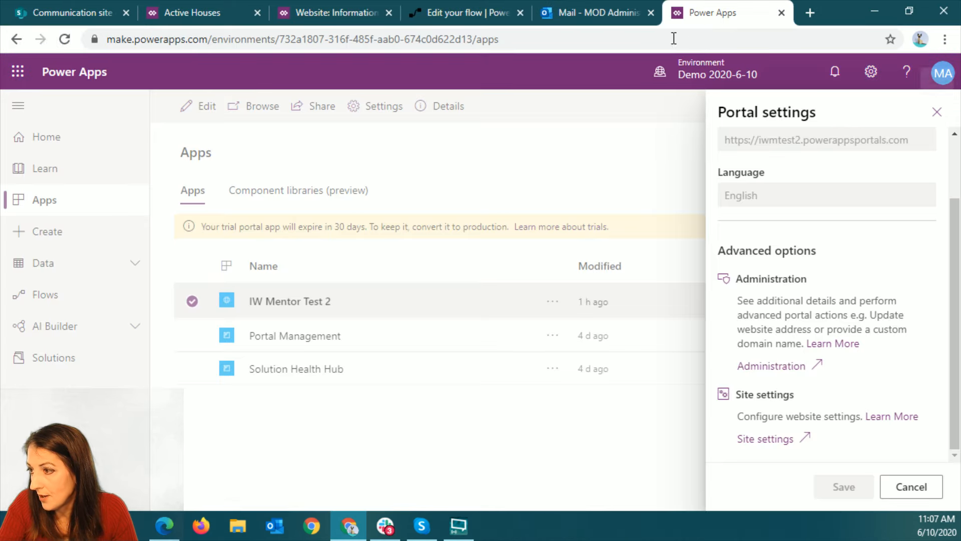
{"action": "left_click", "coordinate": [933, 112]}
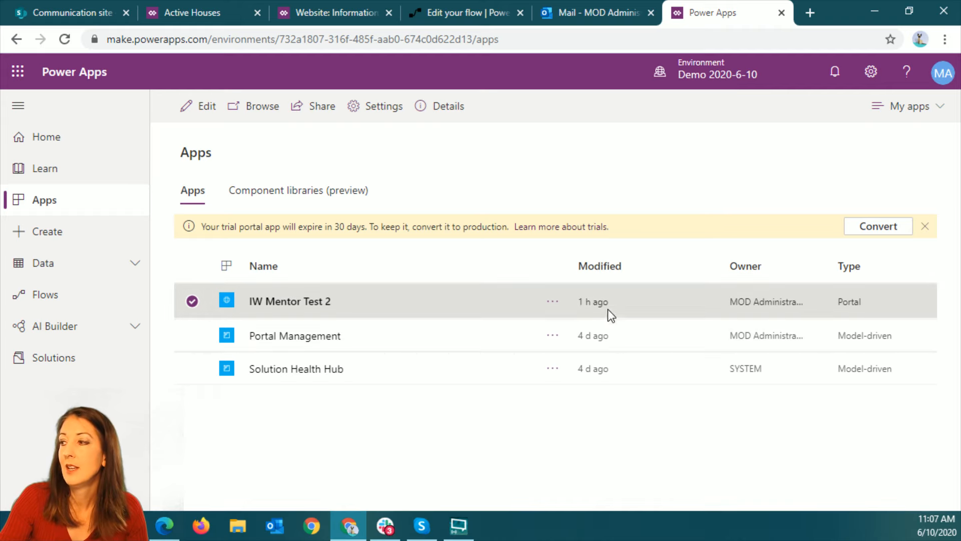
Open the IW Mentor Test 2 portal for editing and expand the Services page in its page list
{"action": "left_click", "coordinate": [554, 301]}
{"action": "left_click", "coordinate": [575, 328]}
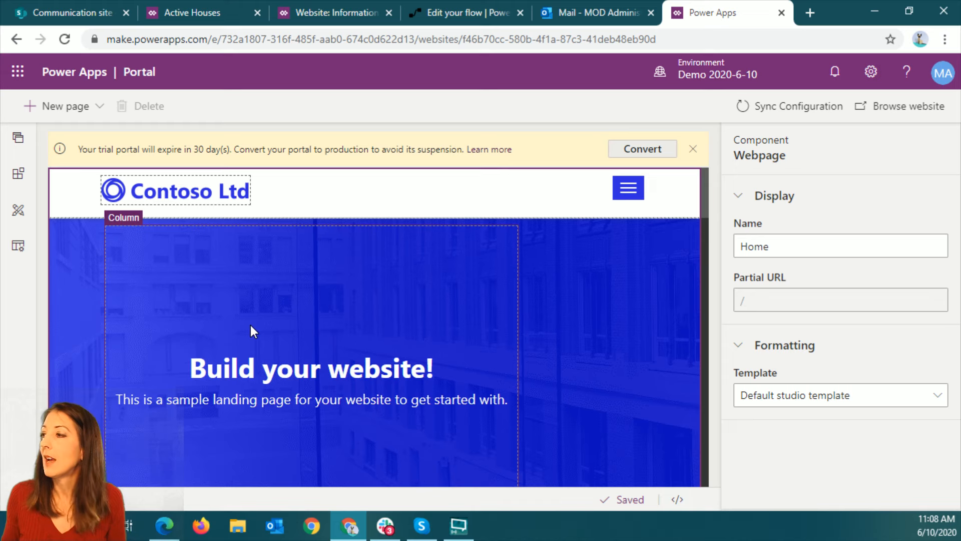
{"action": "left_click", "coordinate": [20, 146]}
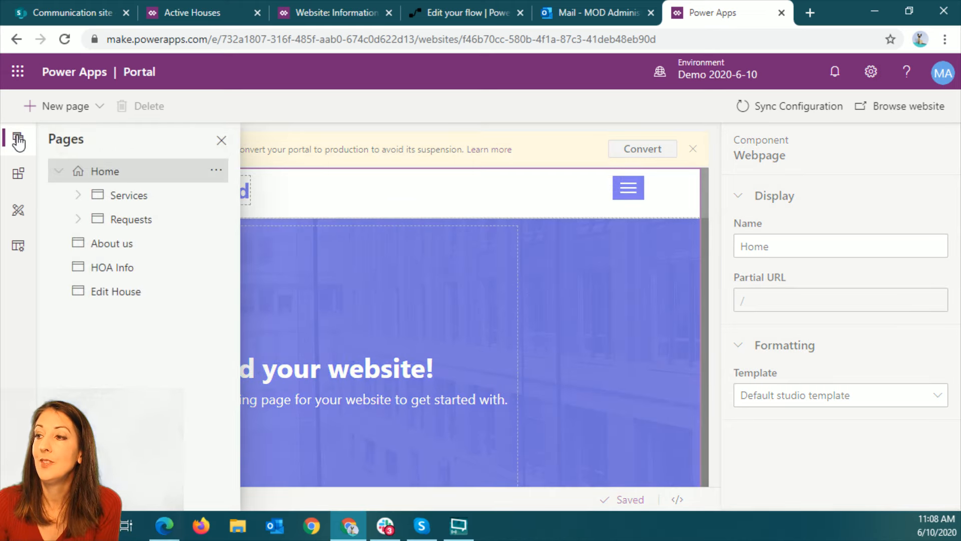
{"action": "left_click", "coordinate": [80, 196]}
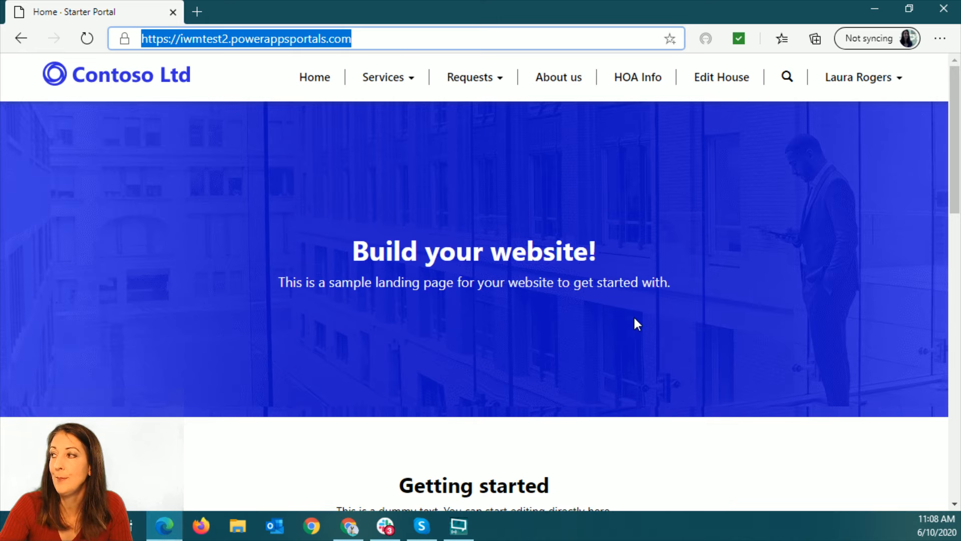
Examine the live portal's home page, Requests submenu and About us page, and return to the portal editor
{"action": "scroll", "coordinate": [635, 321], "scroll_direction": "down", "scroll_amount": 15}
{"action": "scroll", "coordinate": [635, 320], "scroll_direction": "up", "scroll_amount": 4}
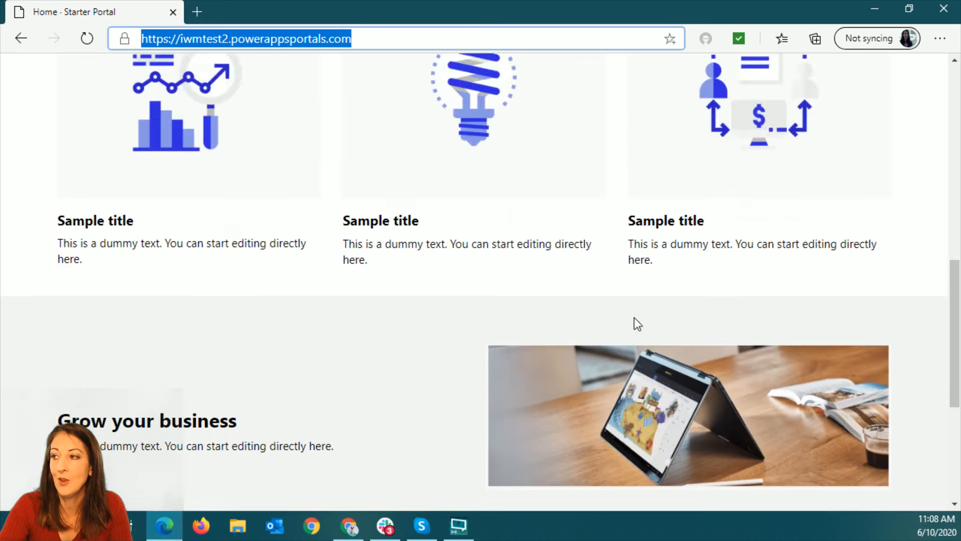
{"action": "scroll", "coordinate": [635, 317], "scroll_direction": "up", "scroll_amount": 12}
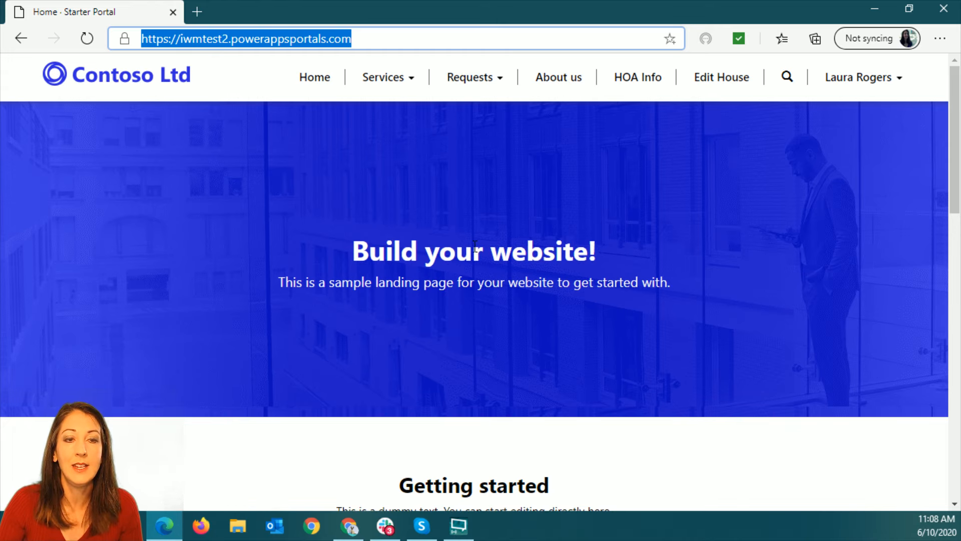
{"action": "scroll", "coordinate": [602, 241], "scroll_direction": "down", "scroll_amount": 4}
{"action": "scroll", "coordinate": [602, 241], "scroll_direction": "up", "scroll_amount": 4}
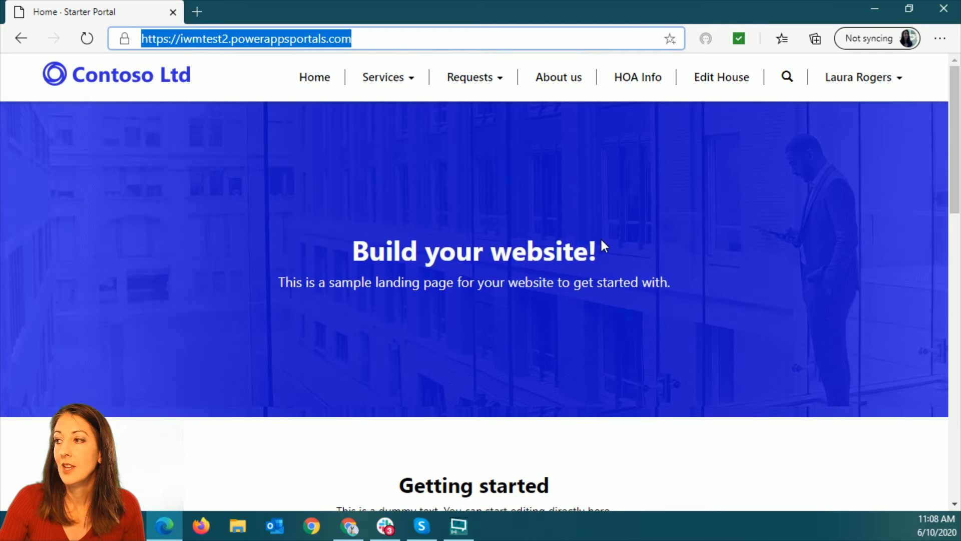
{"action": "left_click", "coordinate": [473, 81]}
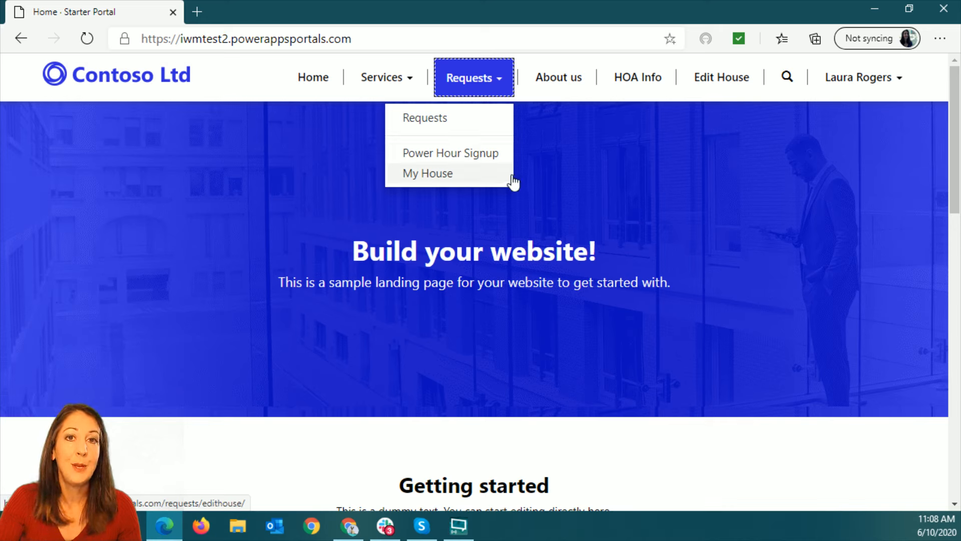
{"action": "left_click", "coordinate": [646, 161]}
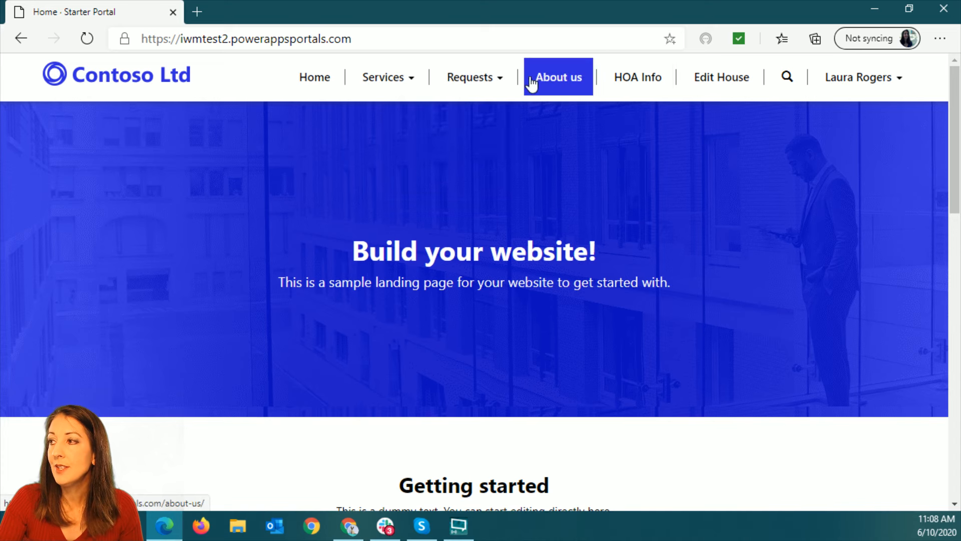
{"action": "left_click", "coordinate": [555, 84]}
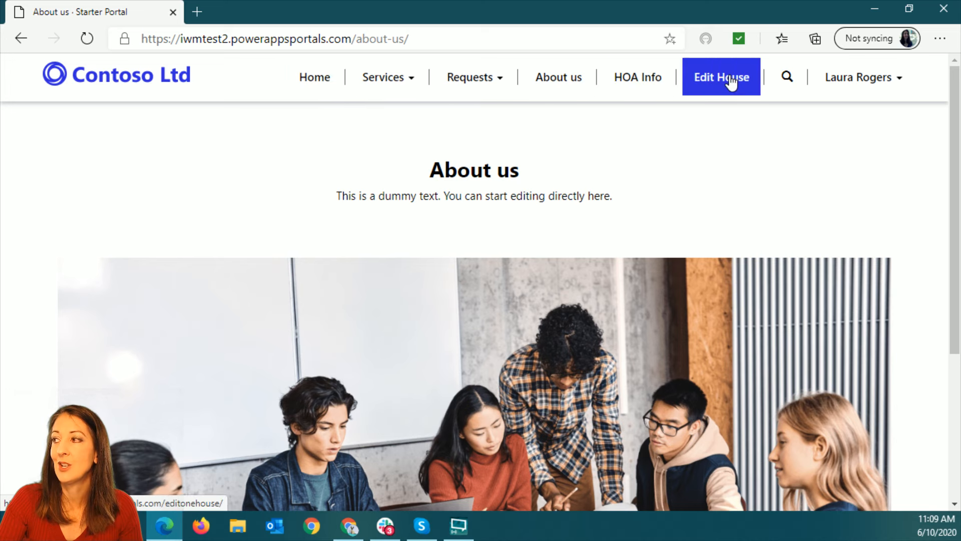
{"action": "left_click", "coordinate": [876, 13]}
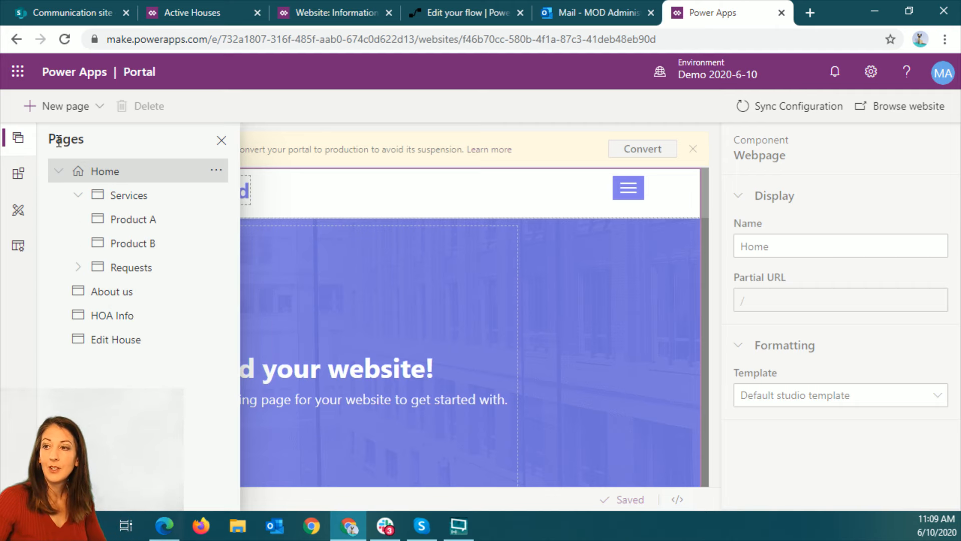
Add a new child page under Home and close the page list
{"action": "left_click", "coordinate": [220, 140]}
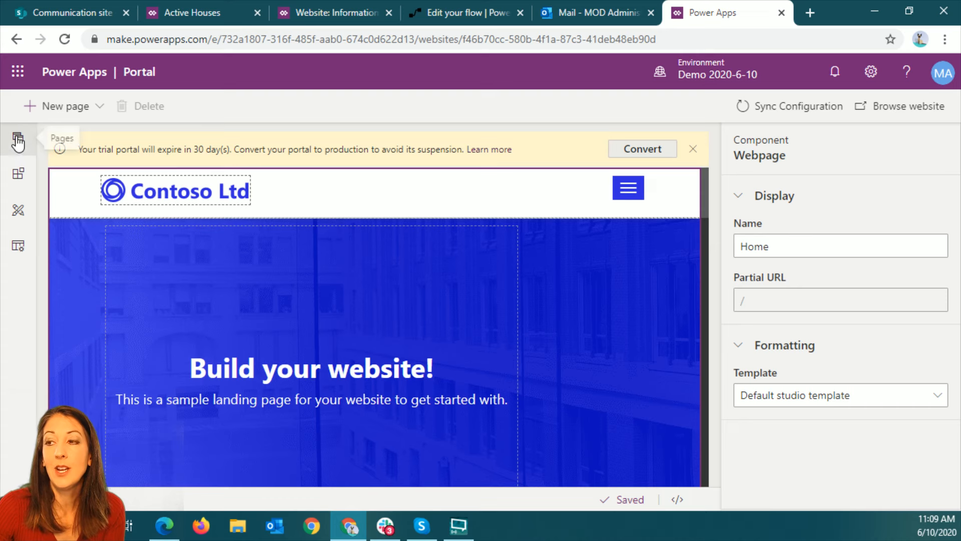
{"action": "left_click", "coordinate": [18, 143]}
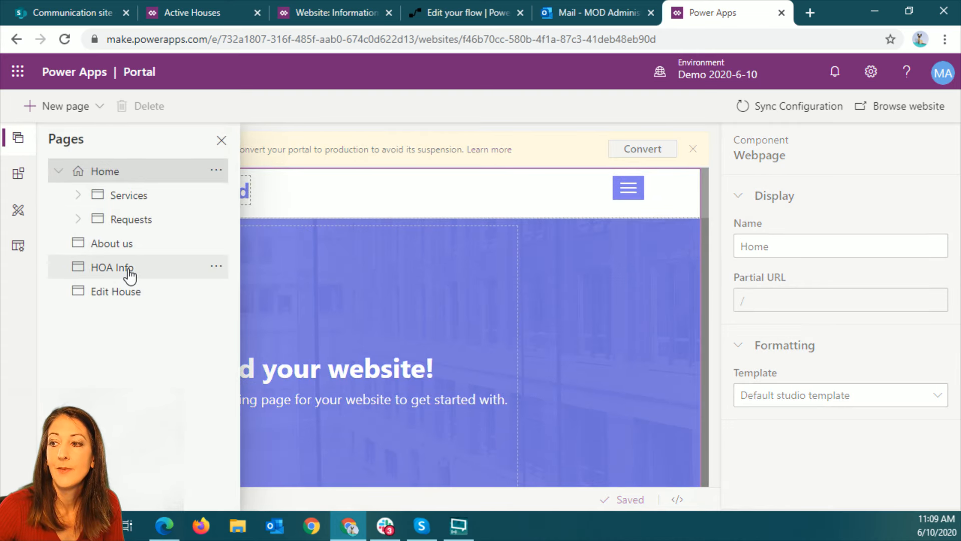
{"action": "left_click", "coordinate": [216, 170]}
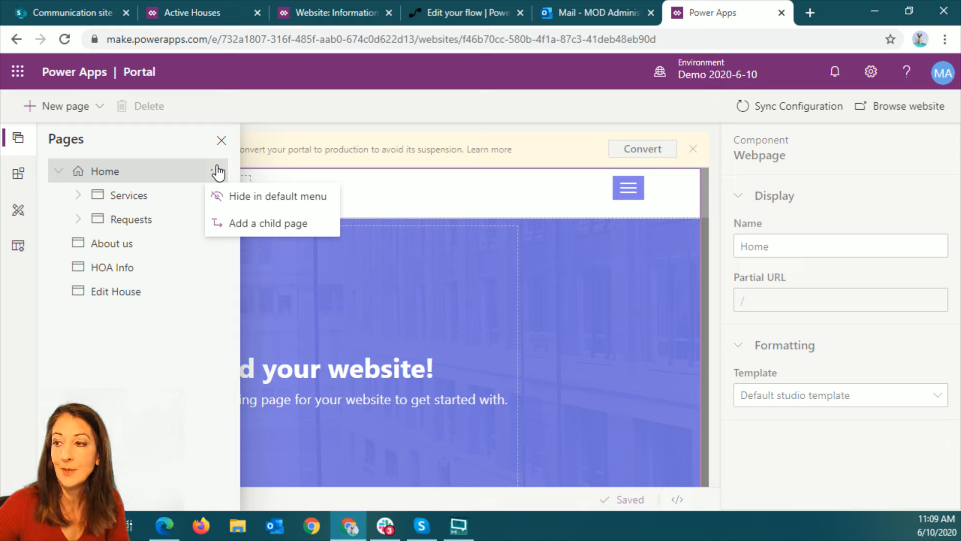
{"action": "left_click", "coordinate": [241, 229]}
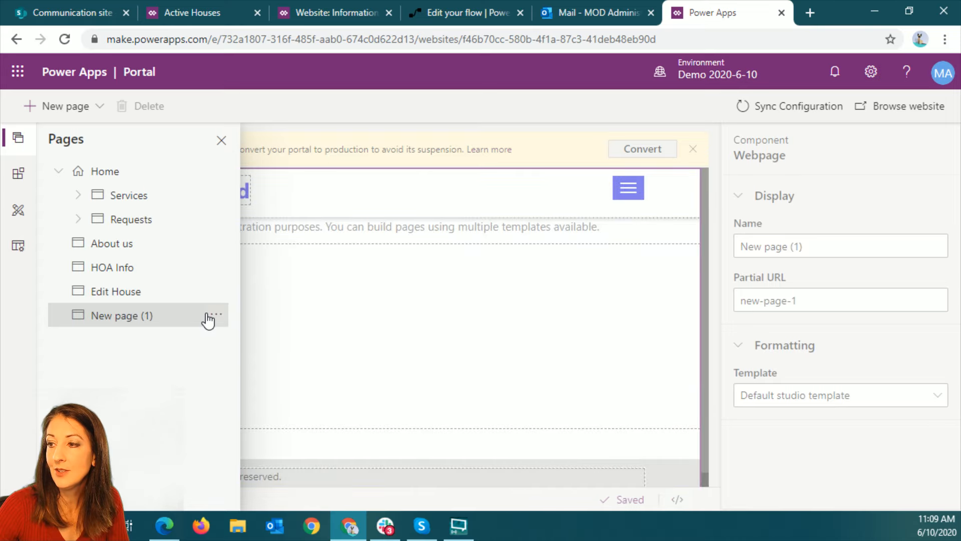
{"action": "left_click", "coordinate": [813, 256]}
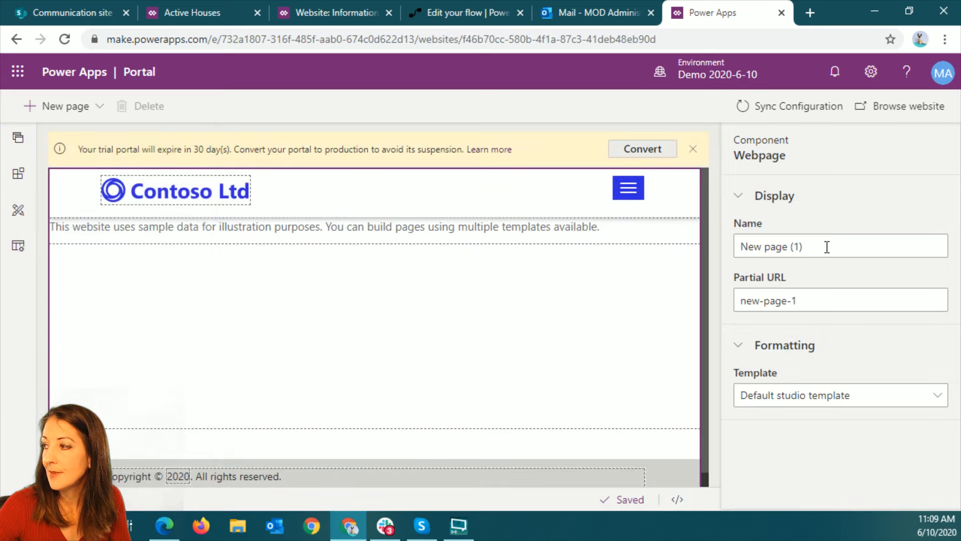
Name the new page House Info
{"action": "left_click_drag", "start_coordinate": [852, 247], "coordinate": [743, 254]}
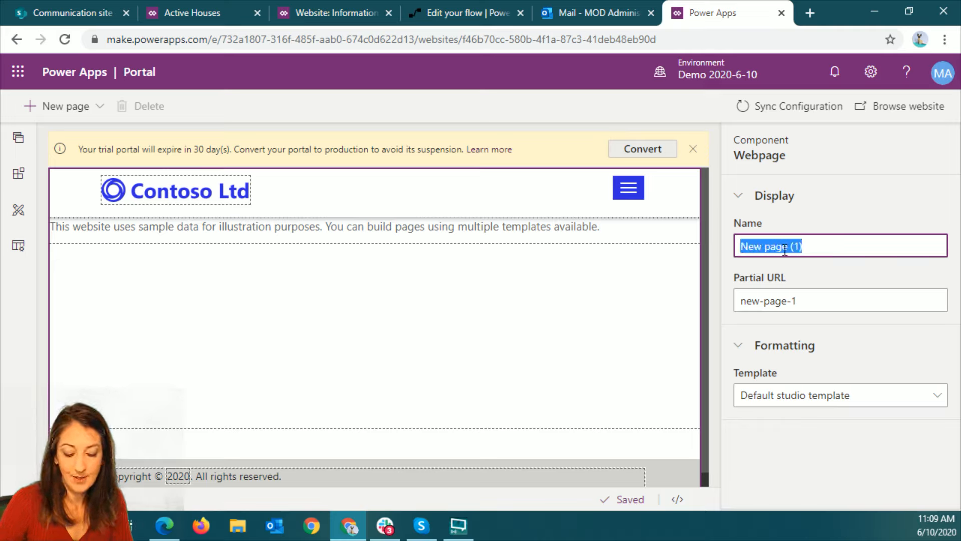
{"action": "type", "text": "House Info"}
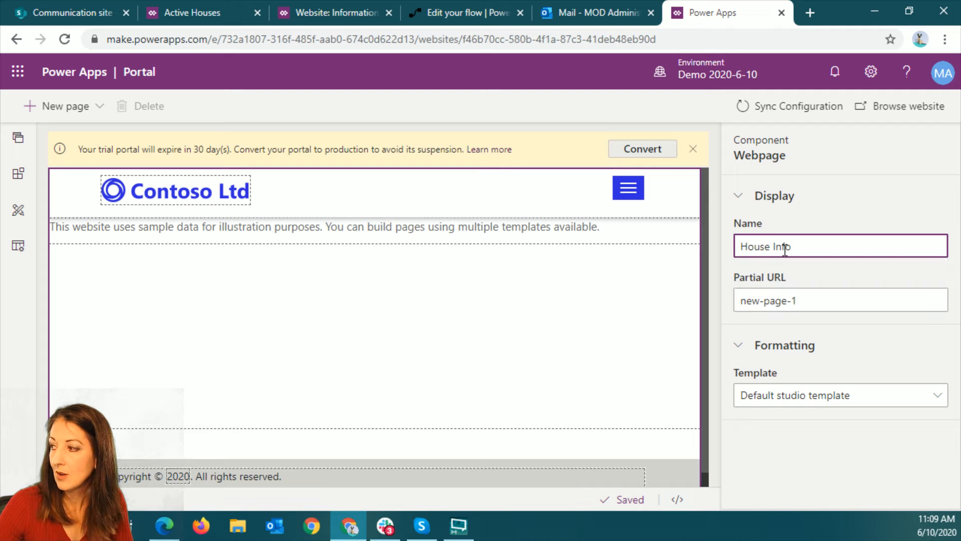
{"action": "left_click", "coordinate": [802, 296]}
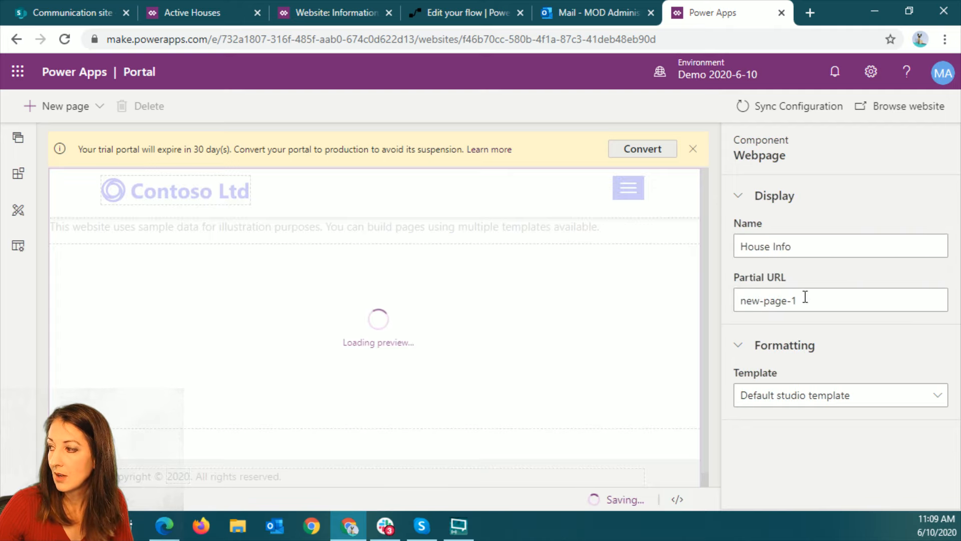
Set the House Info page's partial URL to houseroot and its template to Page with child links
{"action": "left_click", "coordinate": [833, 299]}
{"action": "left_click", "coordinate": [829, 299]}
{"action": "key", "text": "ctrl+a"}
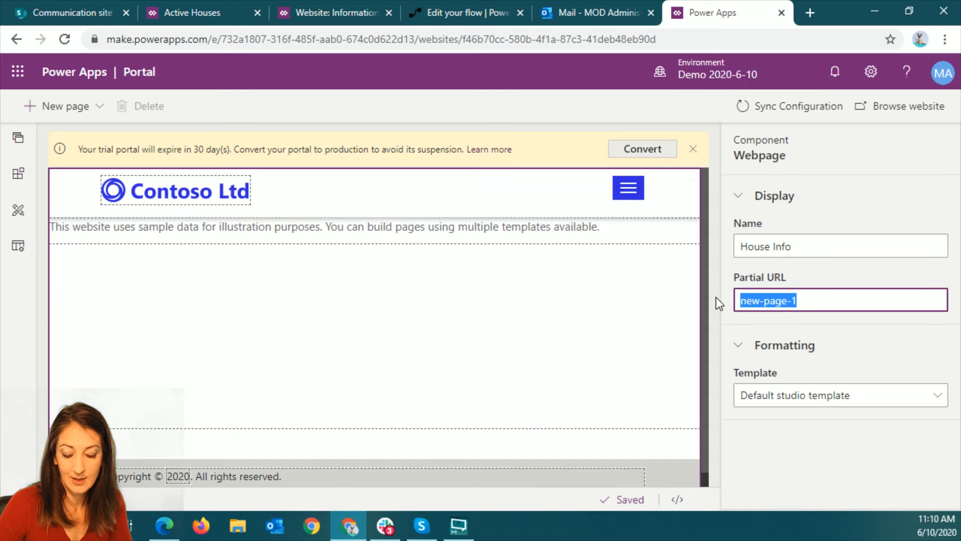
{"action": "type", "text": "houseroot"}
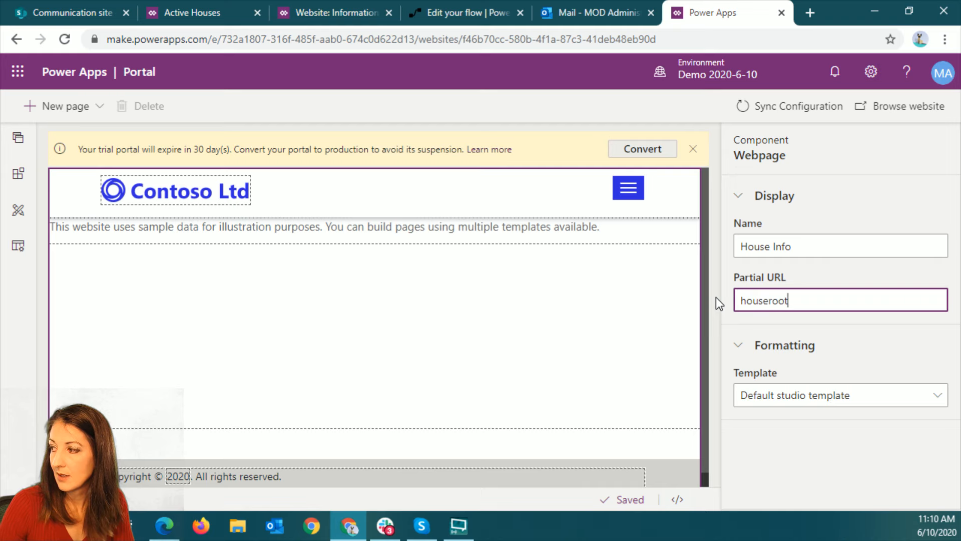
{"action": "left_click", "coordinate": [815, 402]}
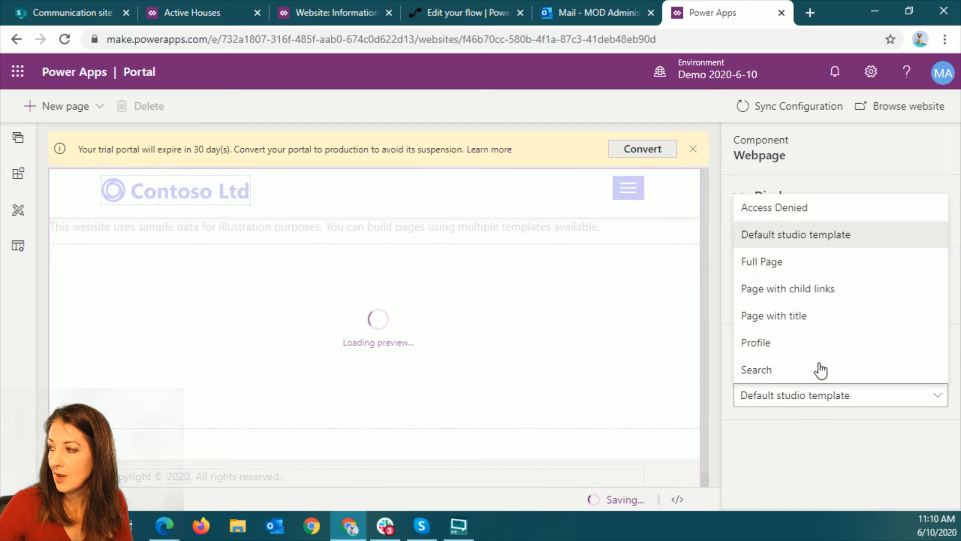
{"action": "left_click", "coordinate": [807, 294]}
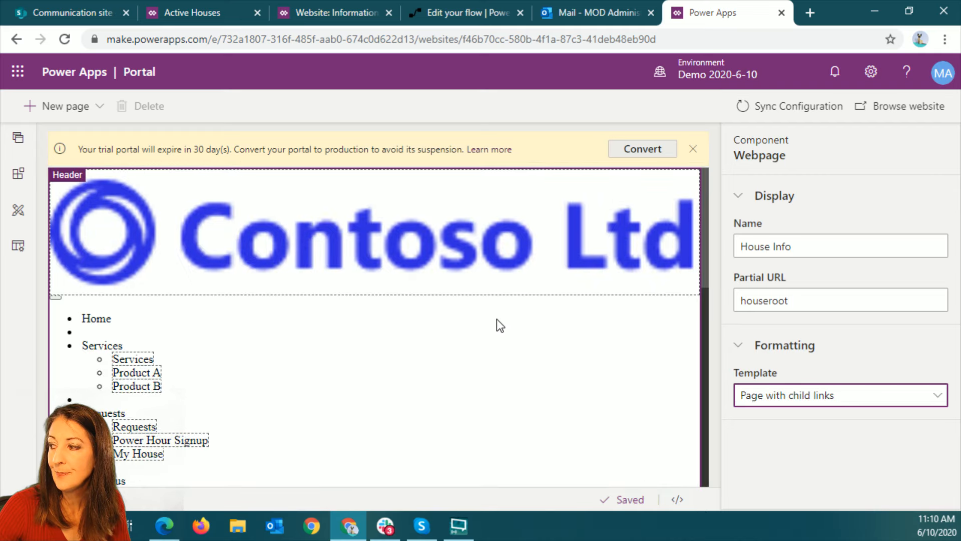
Make Edit House a subpage of HOA Info and move HOA Info down below House Info in the page list
{"action": "left_click", "coordinate": [18, 137]}
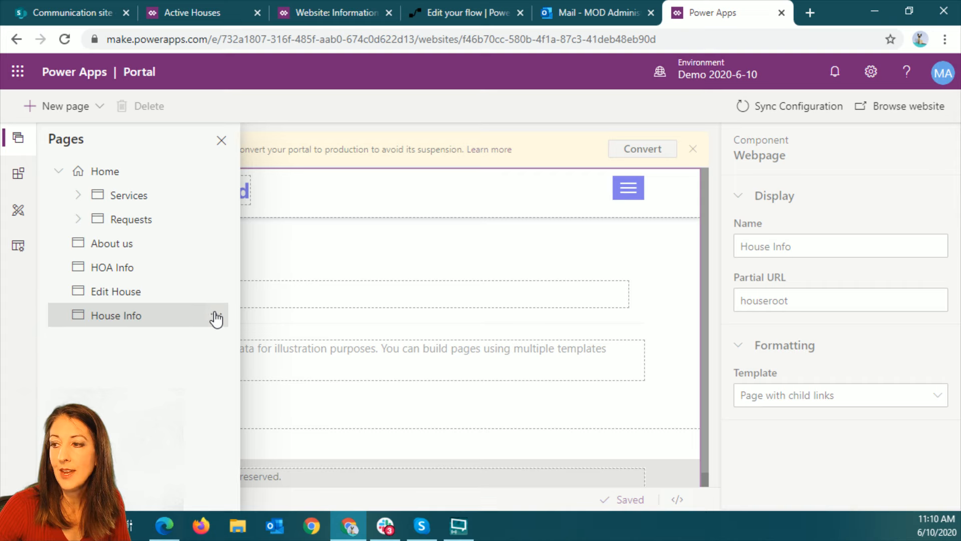
{"action": "left_click", "coordinate": [216, 292]}
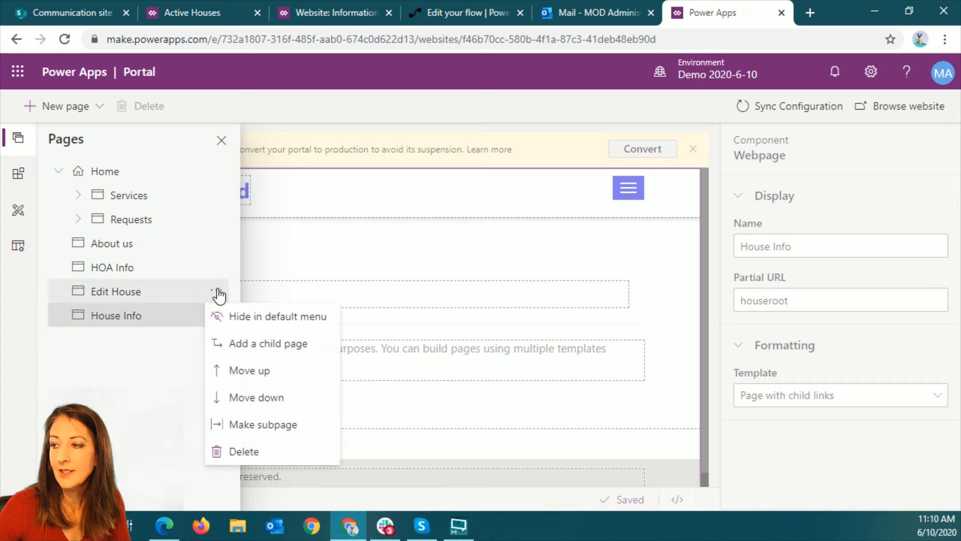
{"action": "left_click", "coordinate": [263, 426]}
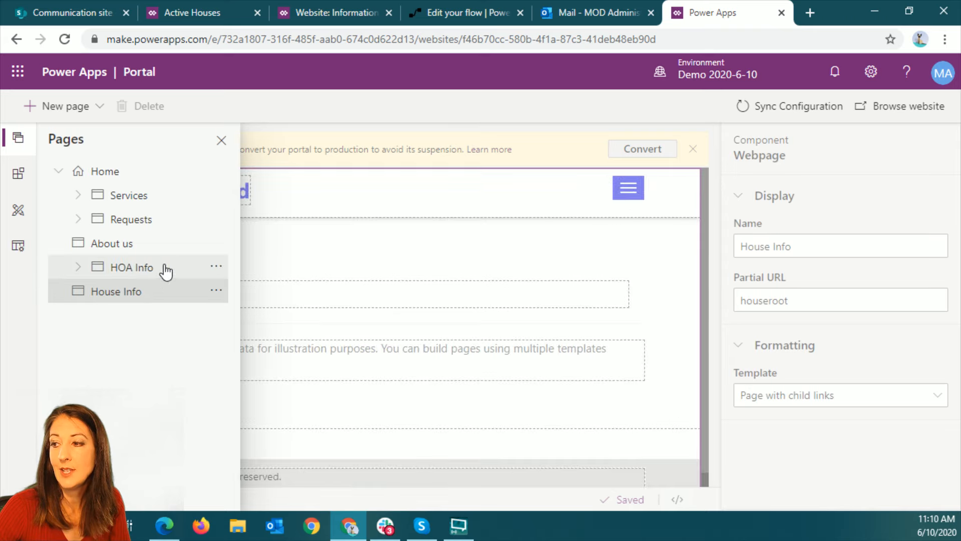
{"action": "left_click", "coordinate": [214, 267]}
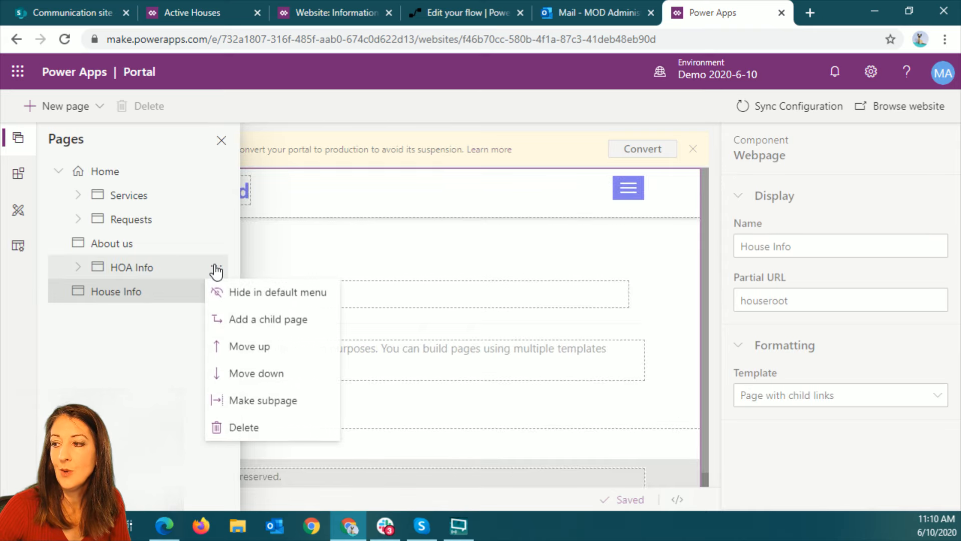
{"action": "left_click", "coordinate": [266, 385]}
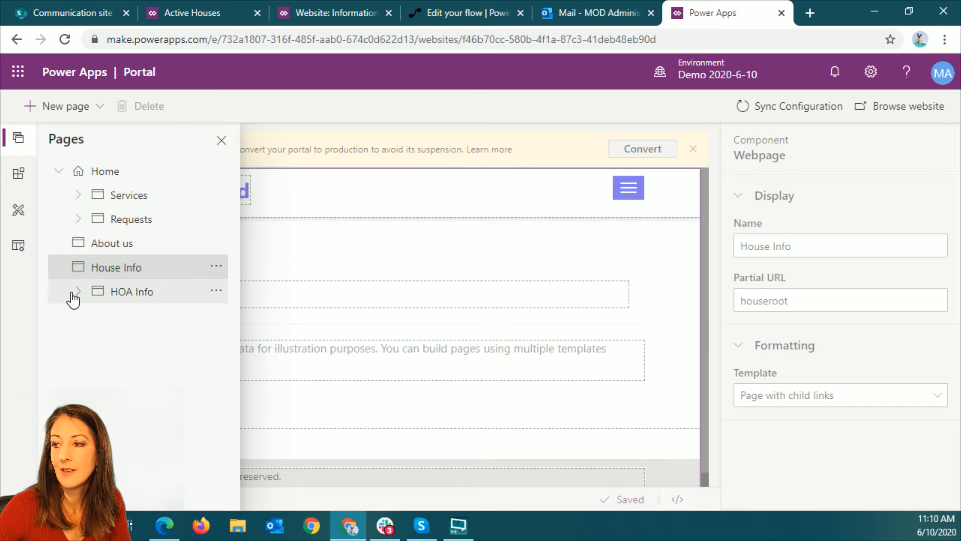
Expand HOA Info in the page list and promote its Edit House subpage
{"action": "left_click", "coordinate": [78, 291]}
{"action": "left_click", "coordinate": [216, 314]}
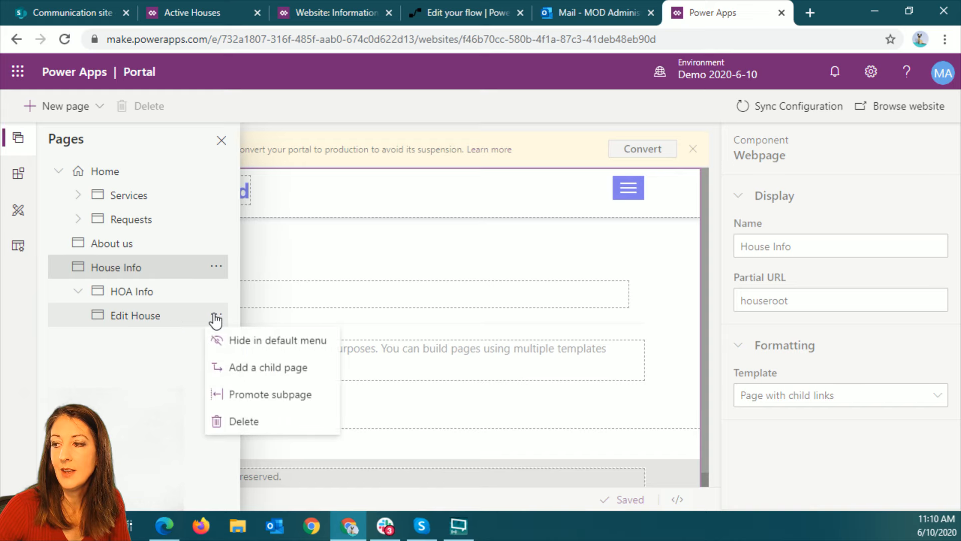
{"action": "left_click", "coordinate": [275, 395]}
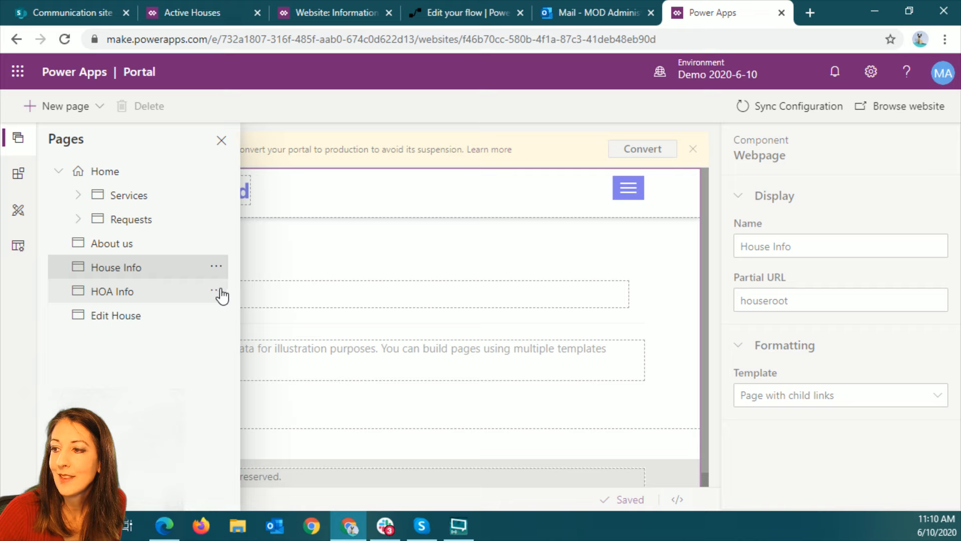
Examine the Requests page with its child links and open its Power Hour Signup subpage
{"action": "left_click", "coordinate": [132, 220]}
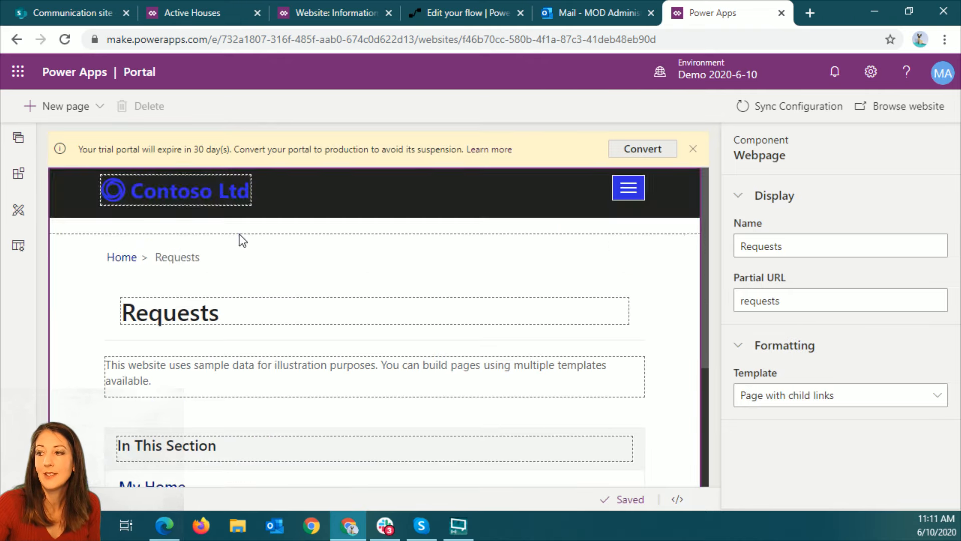
{"action": "scroll", "coordinate": [251, 416], "scroll_direction": "down", "scroll_amount": 3}
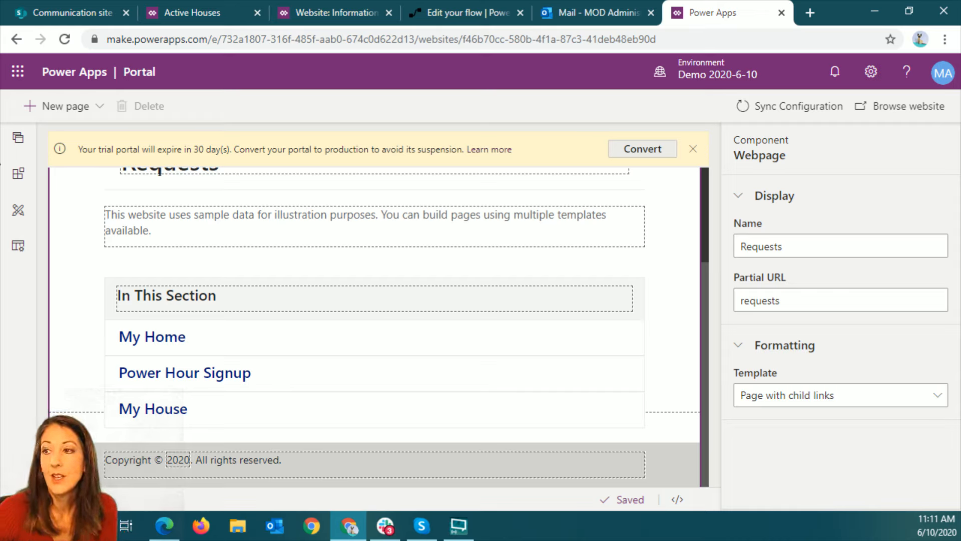
{"action": "left_click", "coordinate": [18, 137]}
{"action": "left_click", "coordinate": [79, 220]}
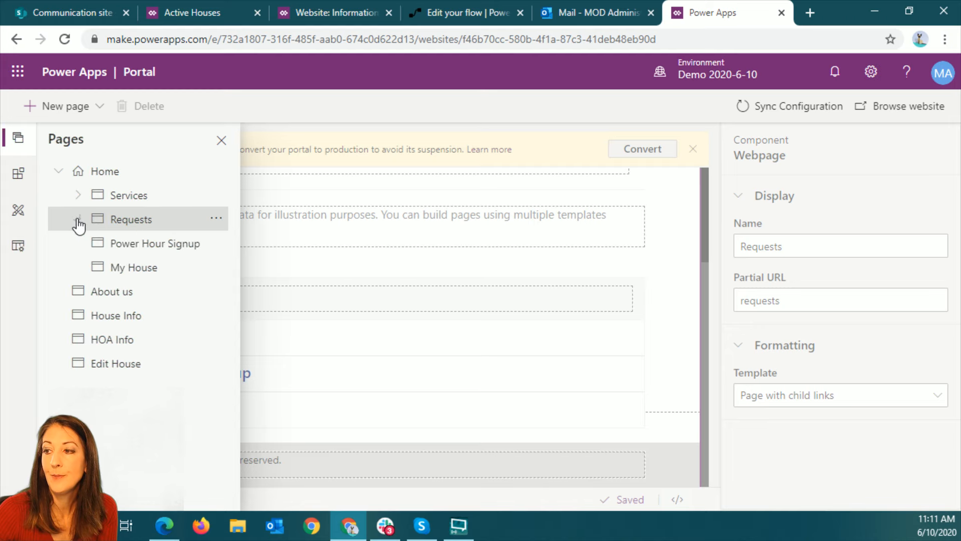
{"action": "left_click", "coordinate": [178, 247]}
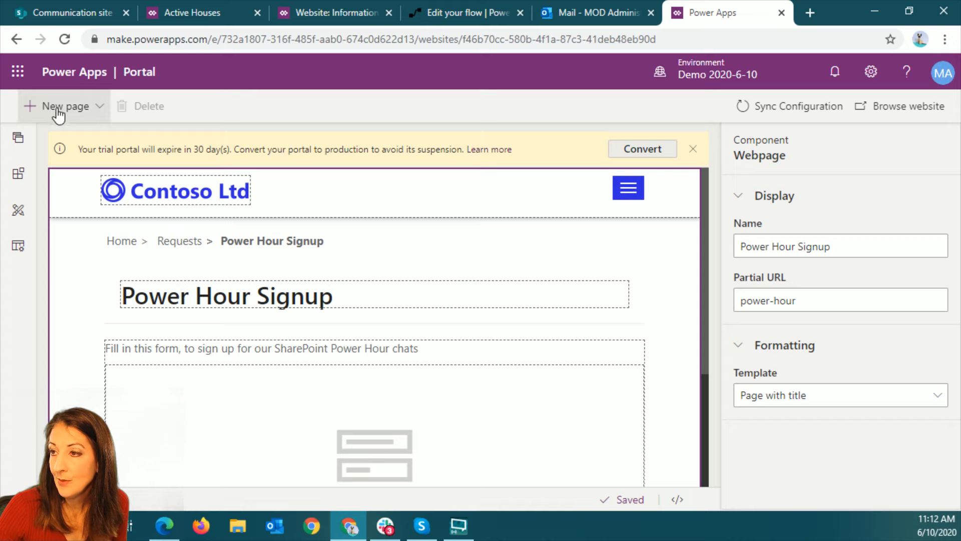
Add a new page using the fixed layout Page with title
{"action": "left_click", "coordinate": [91, 107]}
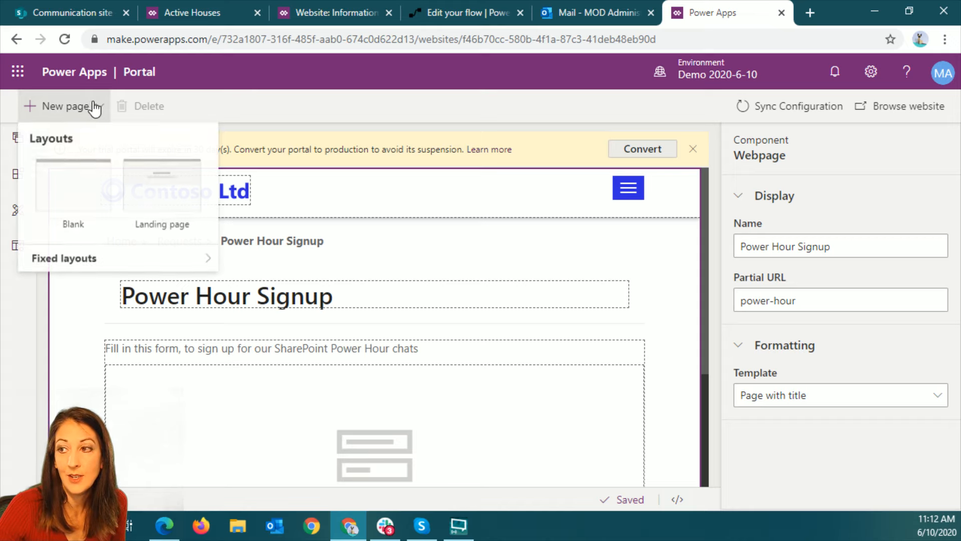
{"action": "mouse_move", "coordinate": [100, 260]}
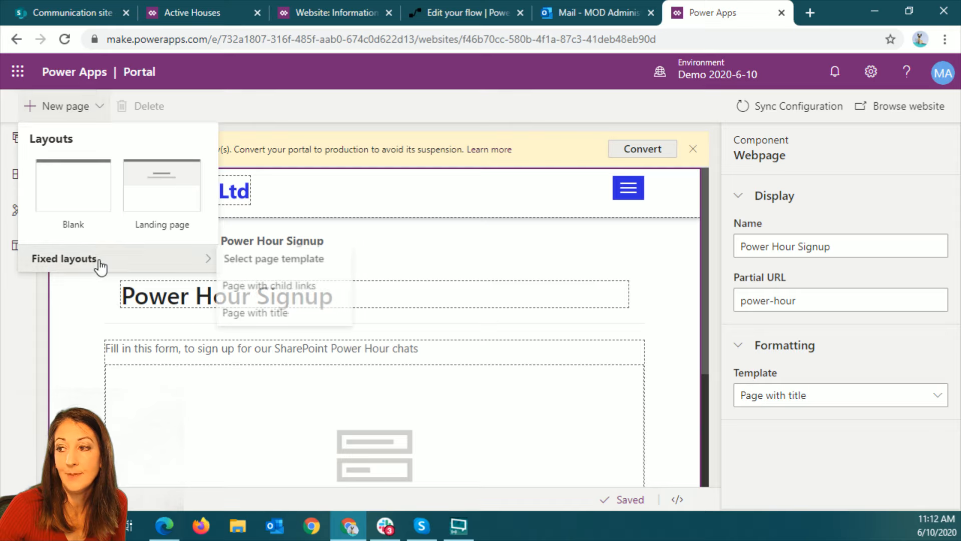
{"action": "left_click", "coordinate": [270, 313]}
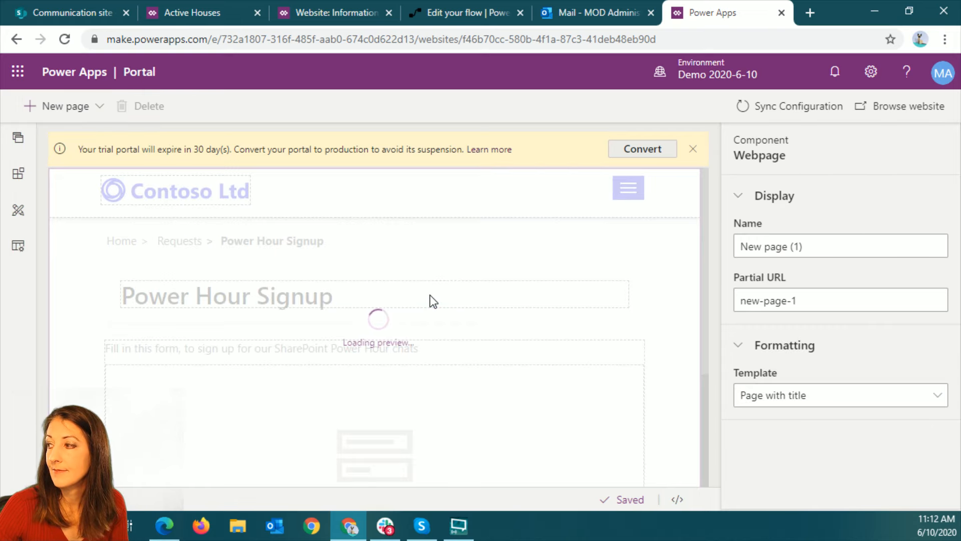
Name the newly added page Sports
{"action": "left_click", "coordinate": [778, 244]}
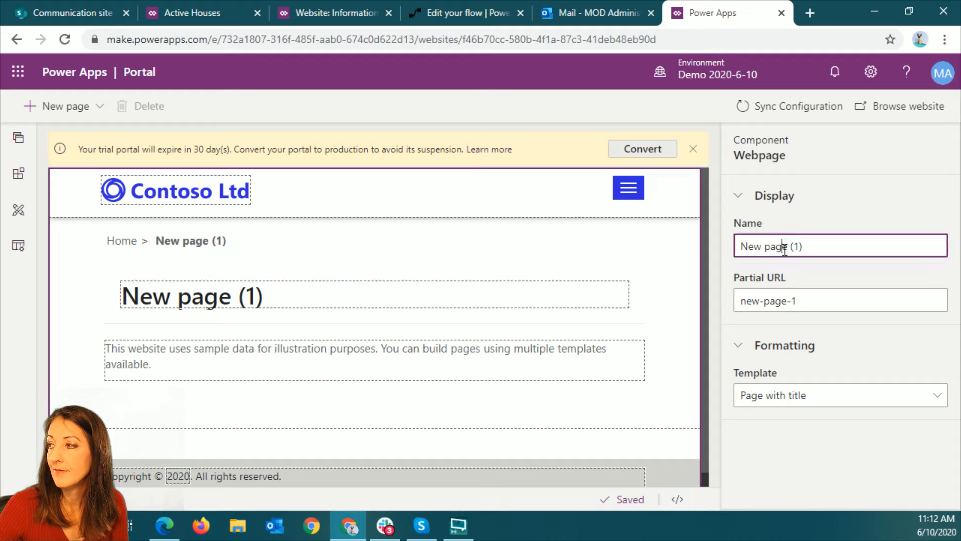
{"action": "triple_click", "coordinate": [843, 243]}
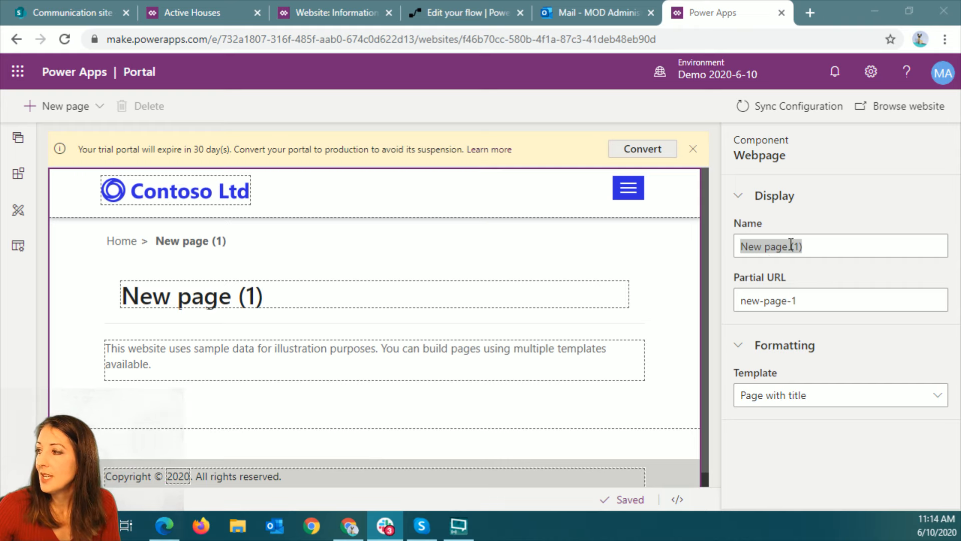
{"action": "left_click", "coordinate": [841, 243]}
{"action": "left_click_drag", "start_coordinate": [841, 243], "coordinate": [719, 254]}
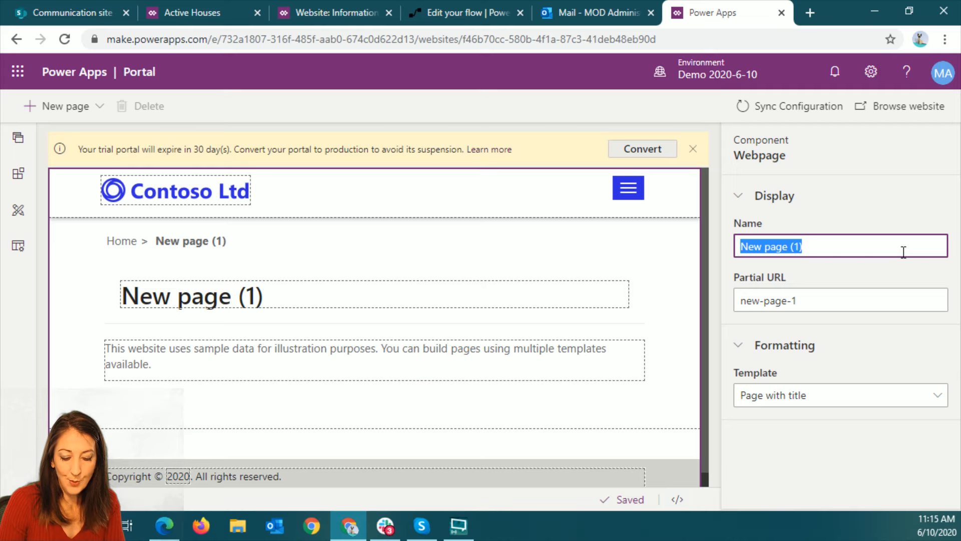
{"action": "type", "text": "Sport"}
{"action": "type", "text": "s"}
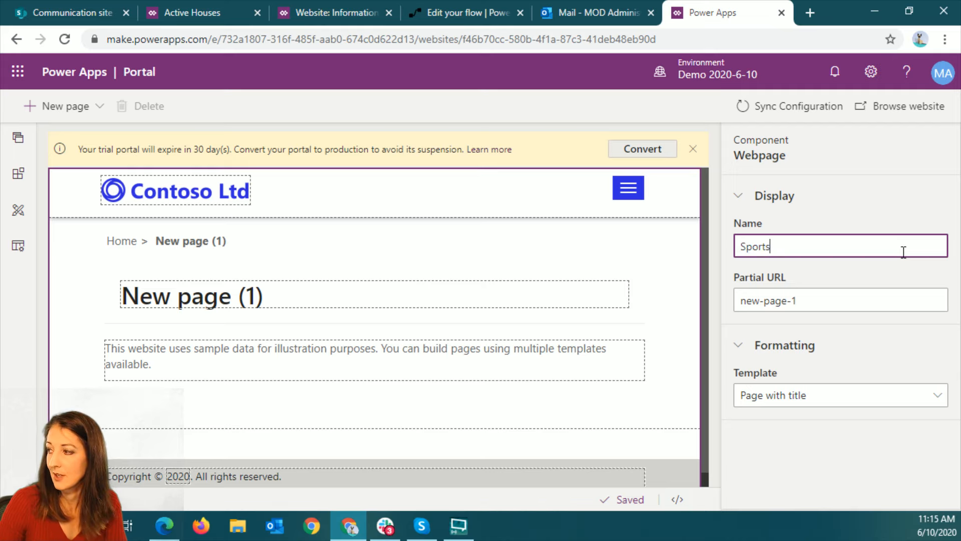
{"action": "left_click", "coordinate": [828, 303]}
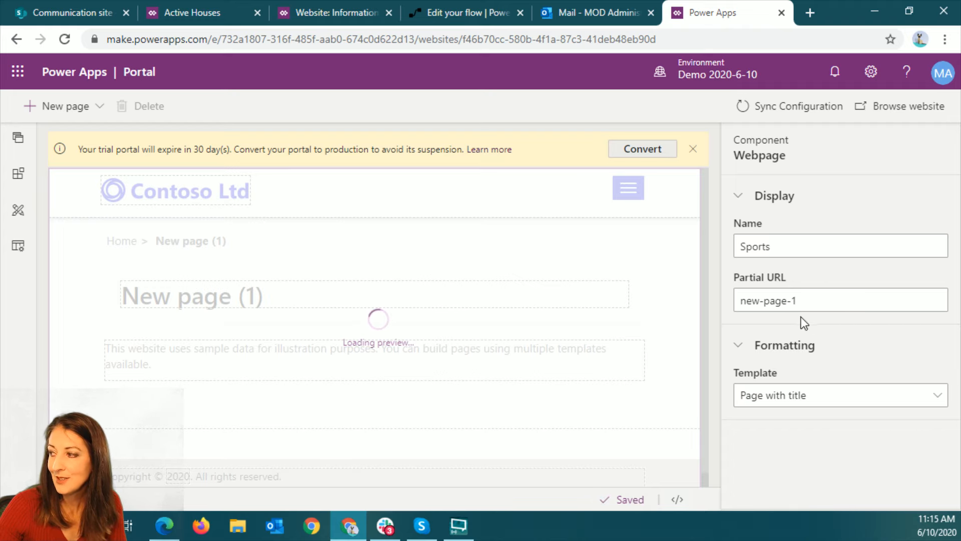
Set the Sports page's partial URL to sportsform
{"action": "left_click", "coordinate": [827, 299]}
{"action": "left_click_drag", "start_coordinate": [827, 299], "coordinate": [697, 302]}
{"action": "type", "text": "sportsform"}
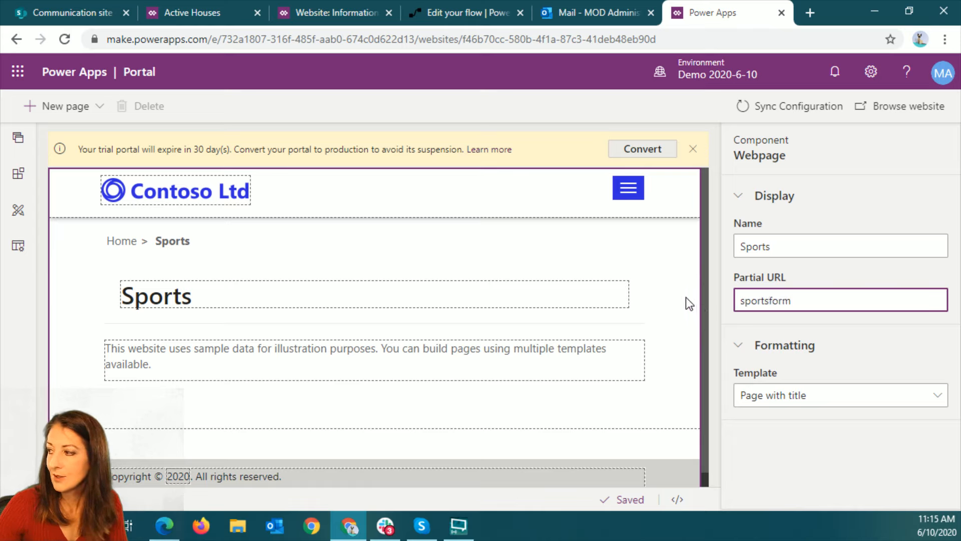
{"action": "key", "text": "ctrl+a"}
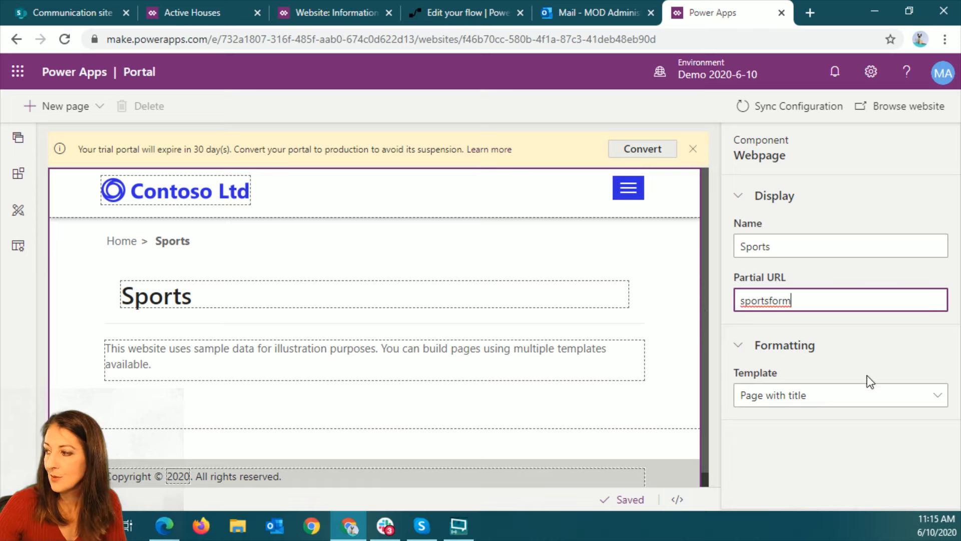
{"action": "key", "text": "Tab"}
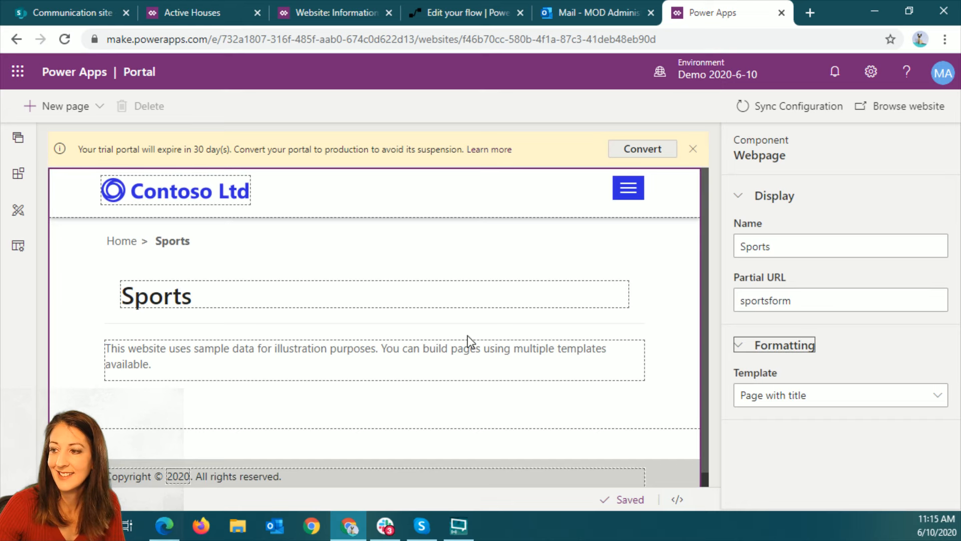
Add a Form component to the Sports page beneath the sample text
{"action": "left_click", "coordinate": [19, 176]}
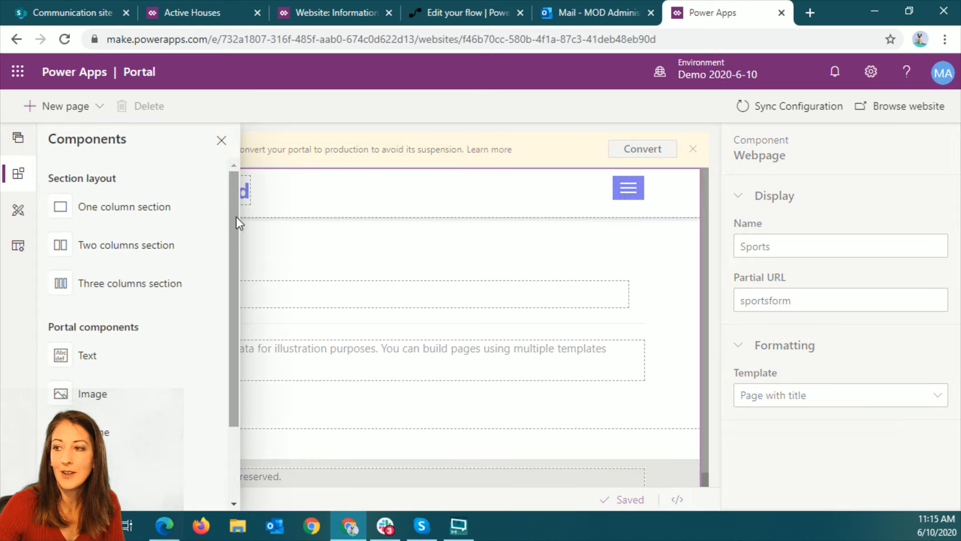
{"action": "left_click_drag", "start_coordinate": [236, 217], "coordinate": [227, 310]}
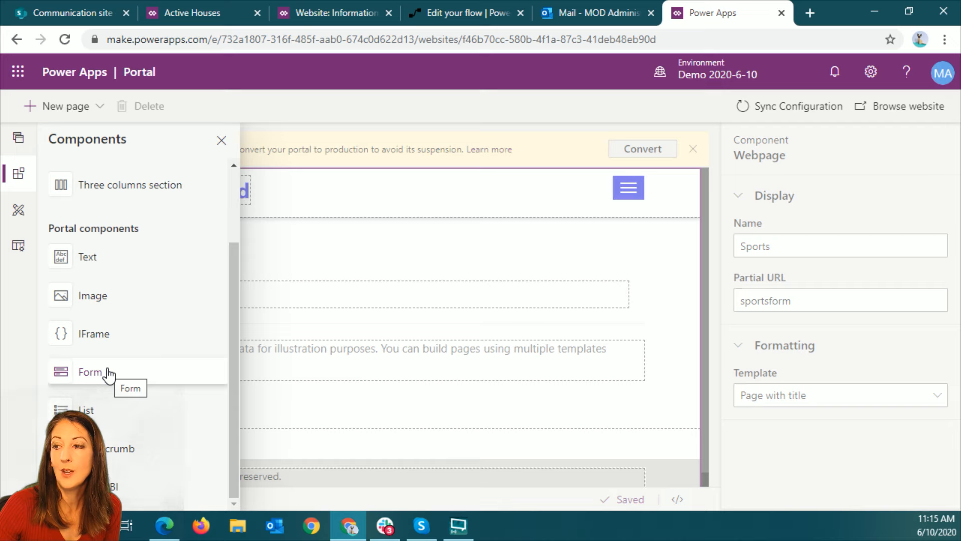
{"action": "left_click", "coordinate": [125, 372]}
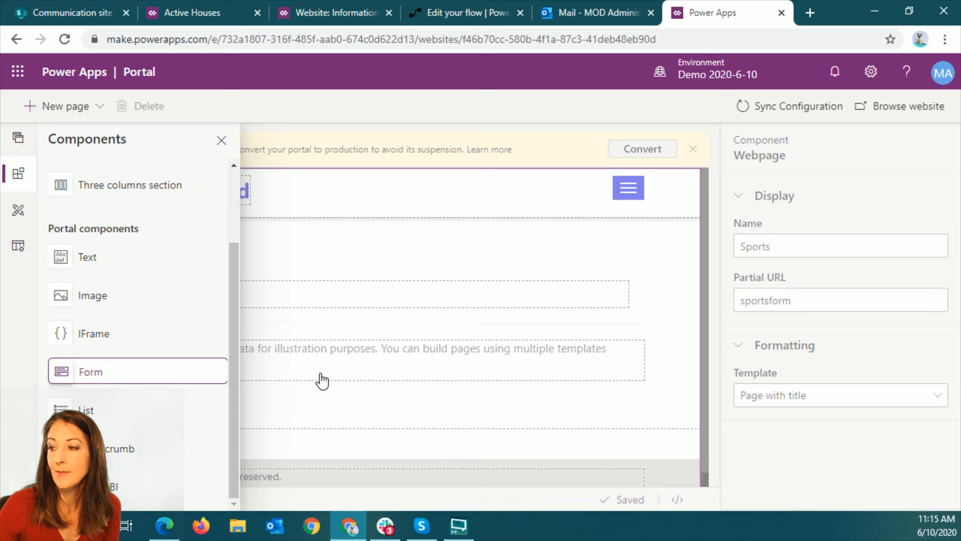
{"action": "left_click", "coordinate": [142, 371]}
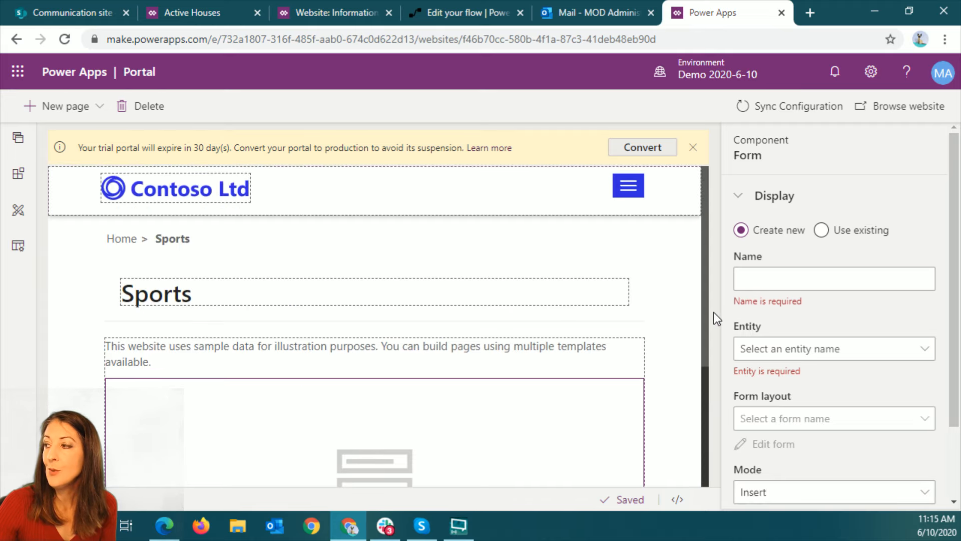
{"action": "scroll", "coordinate": [366, 440], "scroll_direction": "down", "scroll_amount": 4}
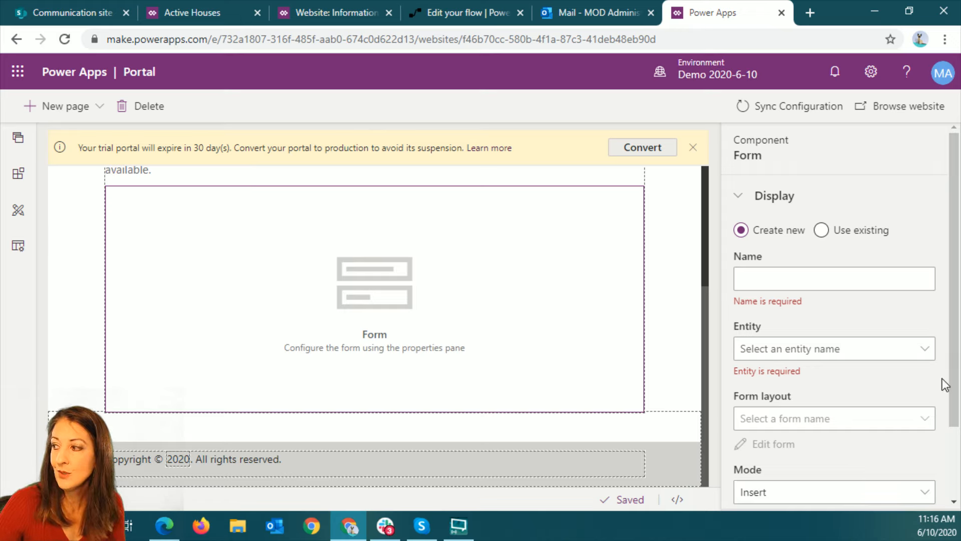
Look through the entities available as the new form's data source without choosing one
{"action": "left_click", "coordinate": [871, 356]}
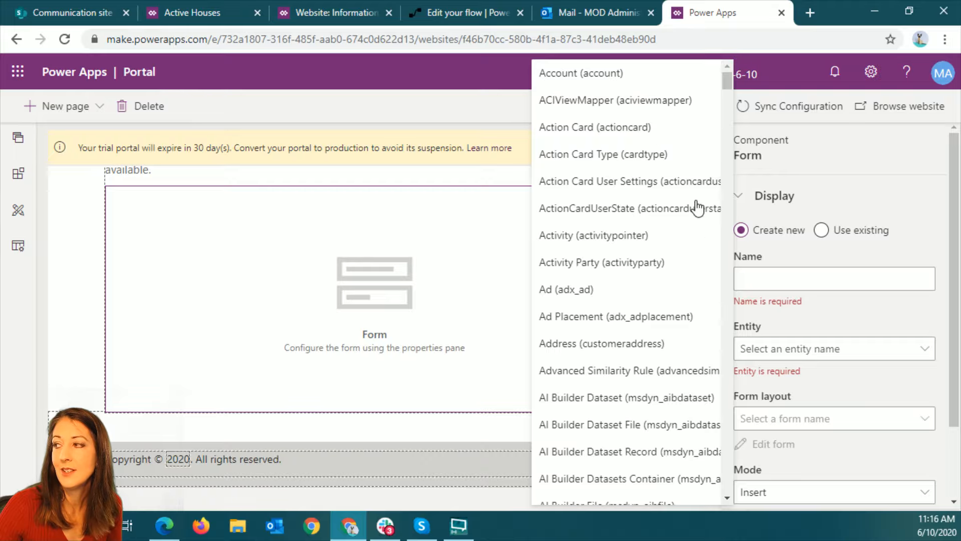
{"action": "left_click_drag", "start_coordinate": [731, 77], "coordinate": [697, 62]}
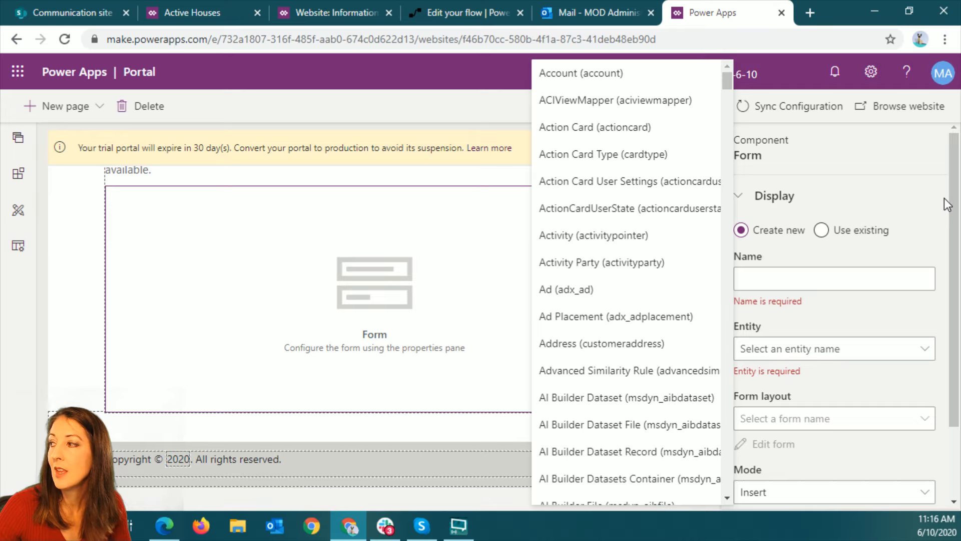
{"action": "left_click", "coordinate": [938, 167]}
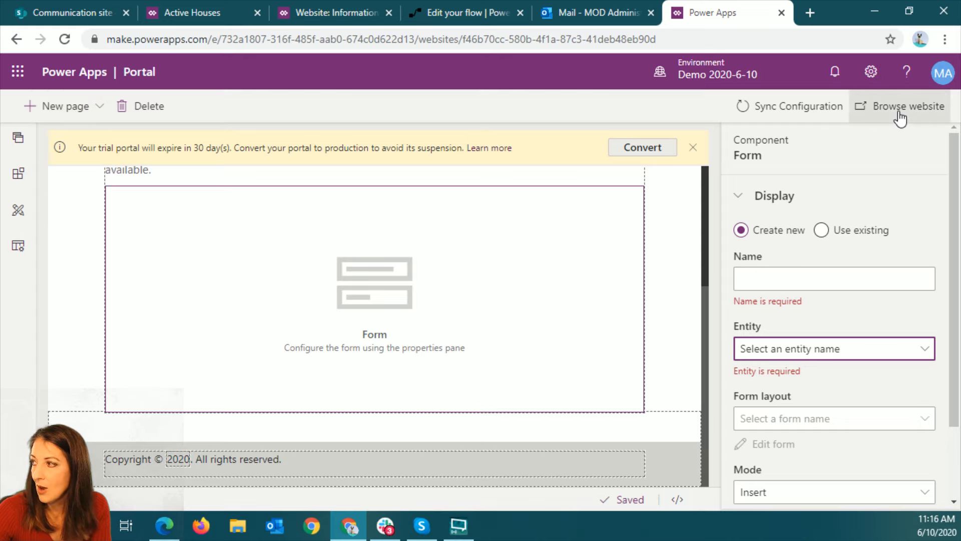
Sync the portal configuration
{"action": "left_click", "coordinate": [807, 113]}
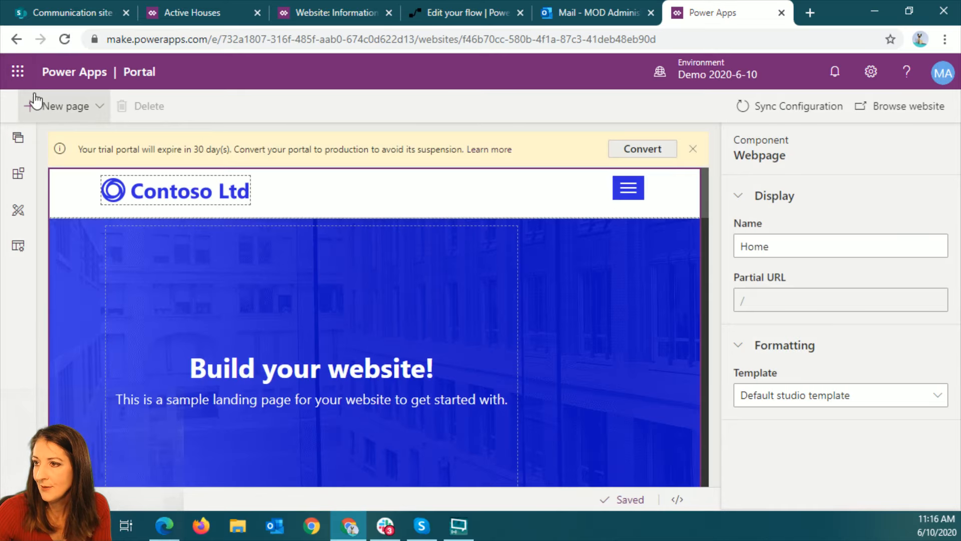
{"action": "left_click", "coordinate": [18, 73]}
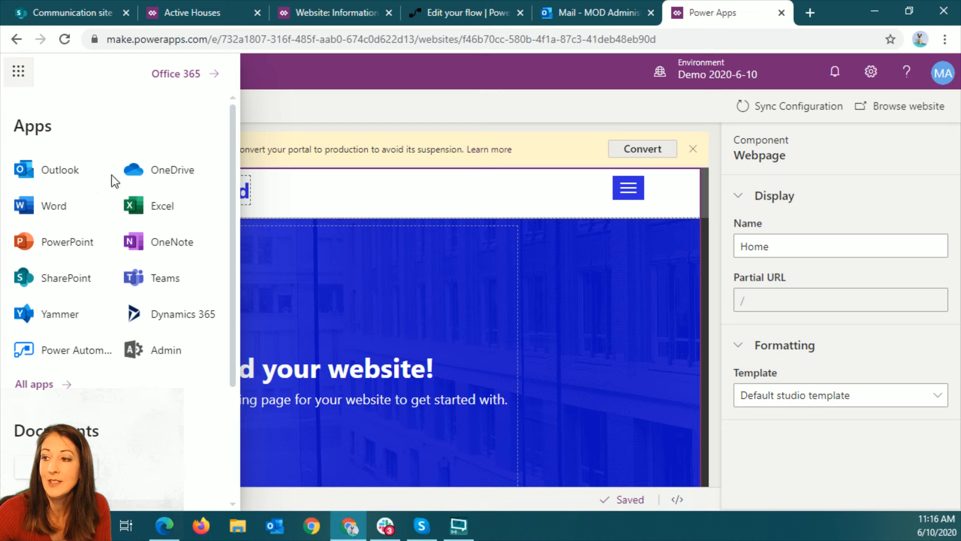
{"action": "left_click", "coordinate": [18, 73]}
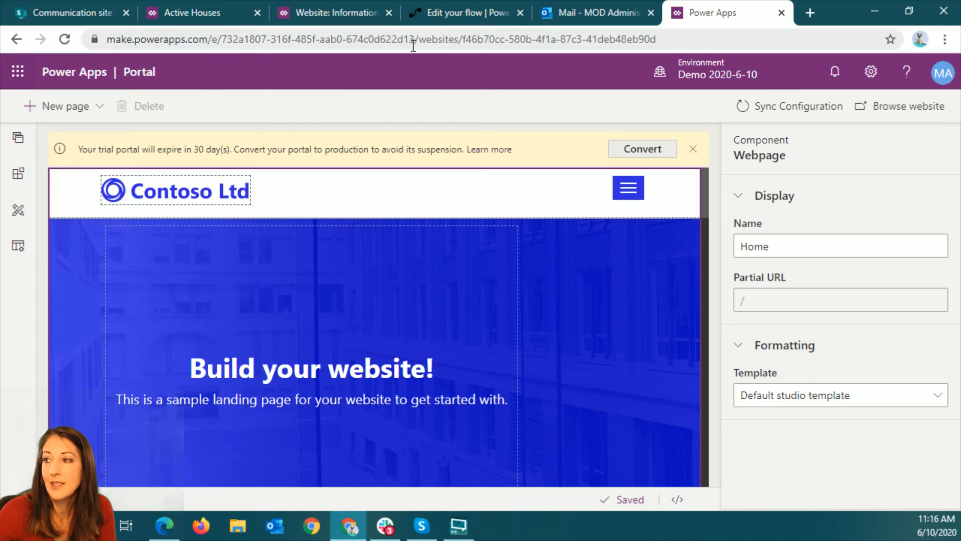
Leave the portal studio for web.powerapps.com and close the Active Houses and Website: Information browser tabs
{"action": "left_click", "coordinate": [533, 43]}
{"action": "type", "text": "web.powerapps.com"}
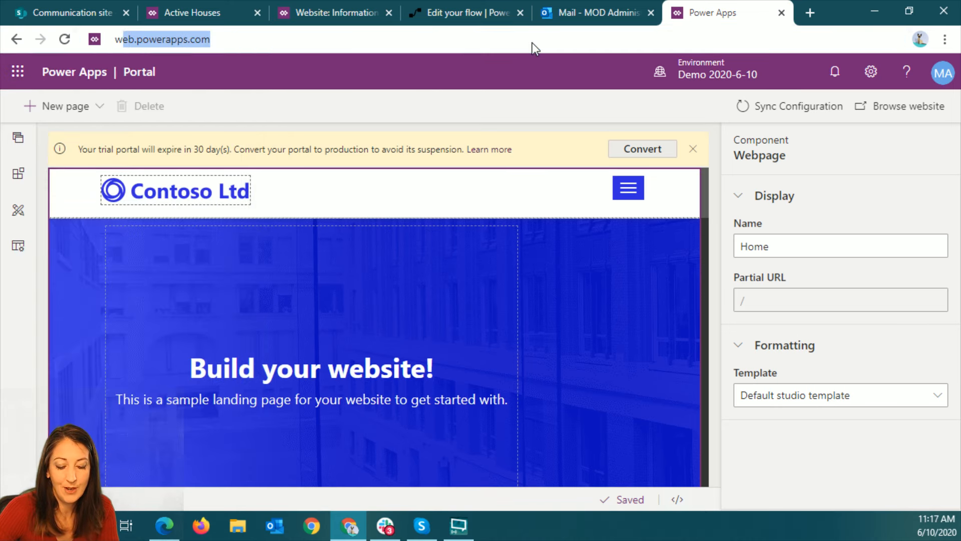
{"action": "key", "text": "Return"}
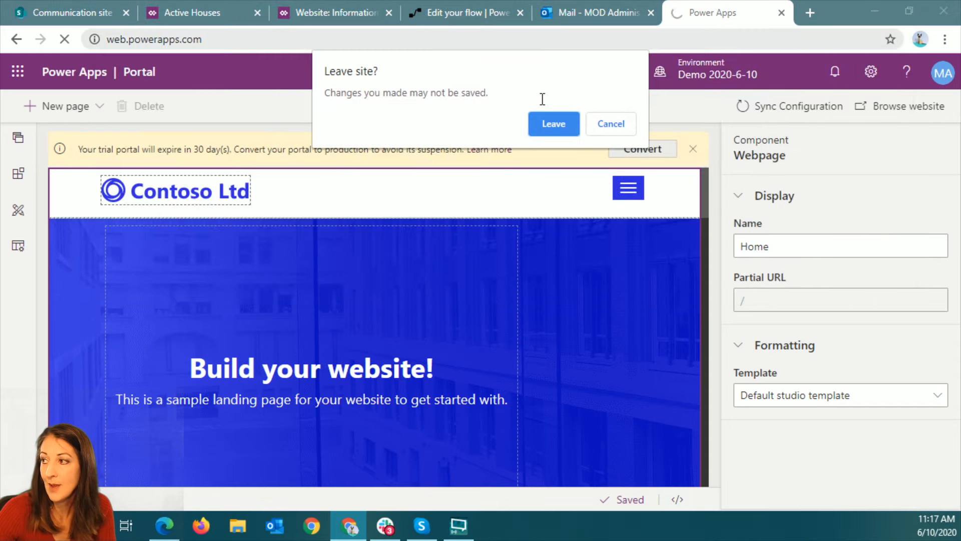
{"action": "left_click", "coordinate": [549, 125]}
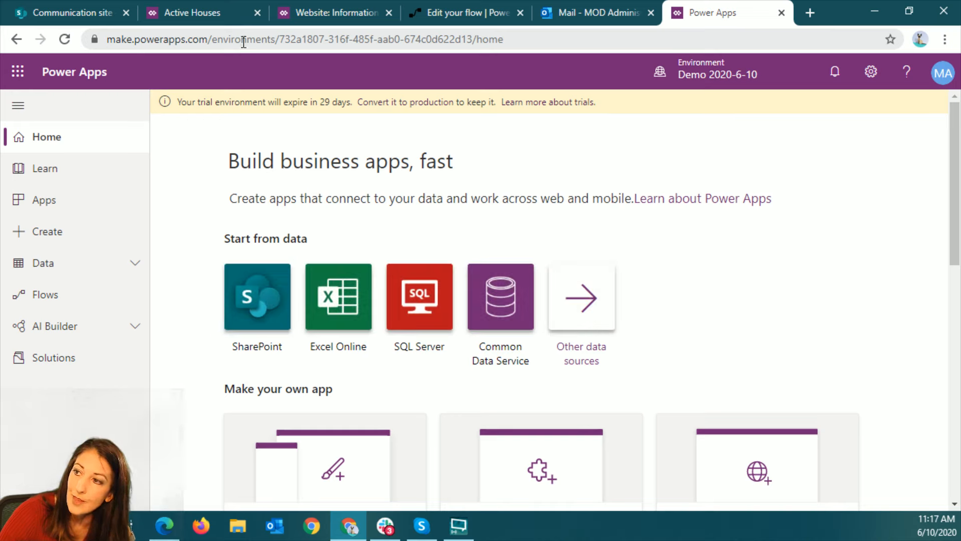
{"action": "left_click", "coordinate": [256, 12]}
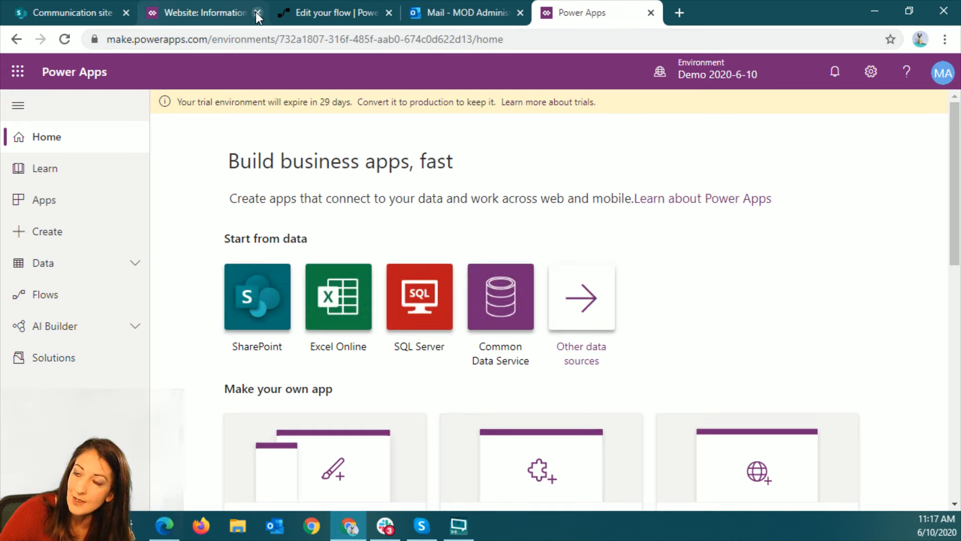
{"action": "left_click", "coordinate": [256, 13]}
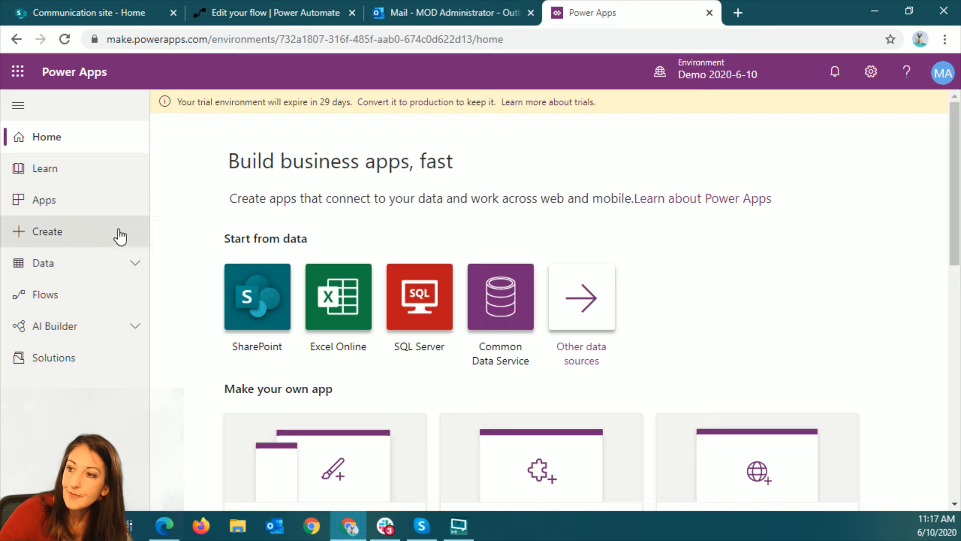
Check the list of environments and open the data entities of the Demo 2020-6-10 environment
{"action": "left_click", "coordinate": [132, 260]}
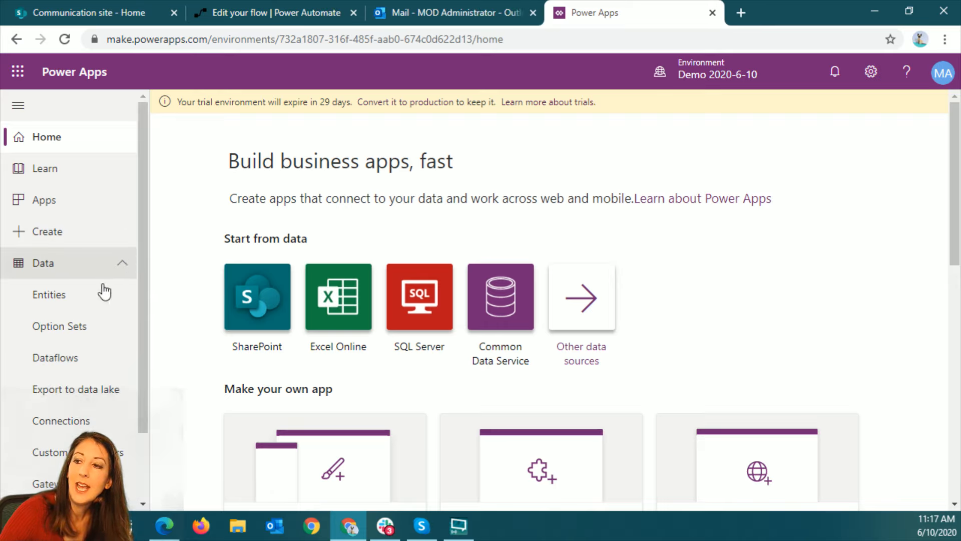
{"action": "left_click", "coordinate": [729, 77]}
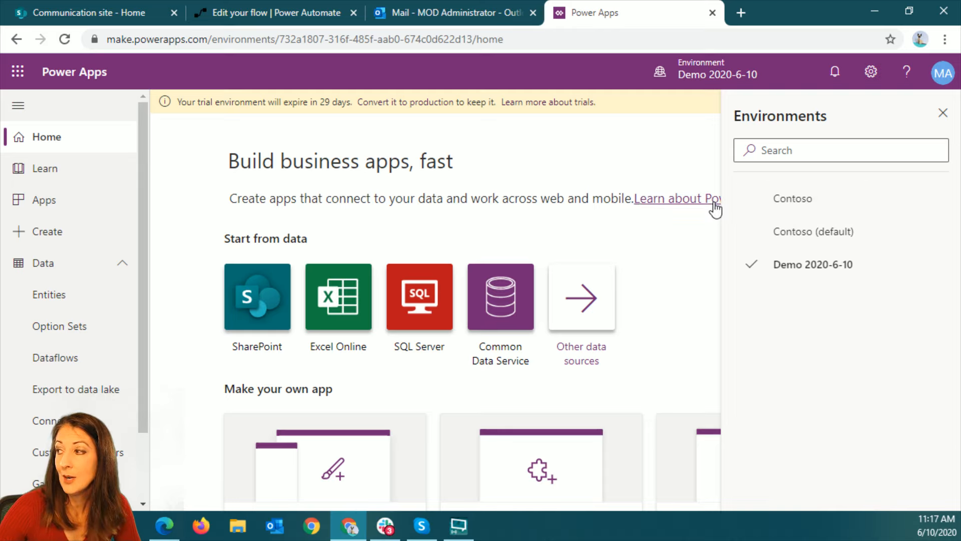
{"action": "left_click", "coordinate": [942, 113]}
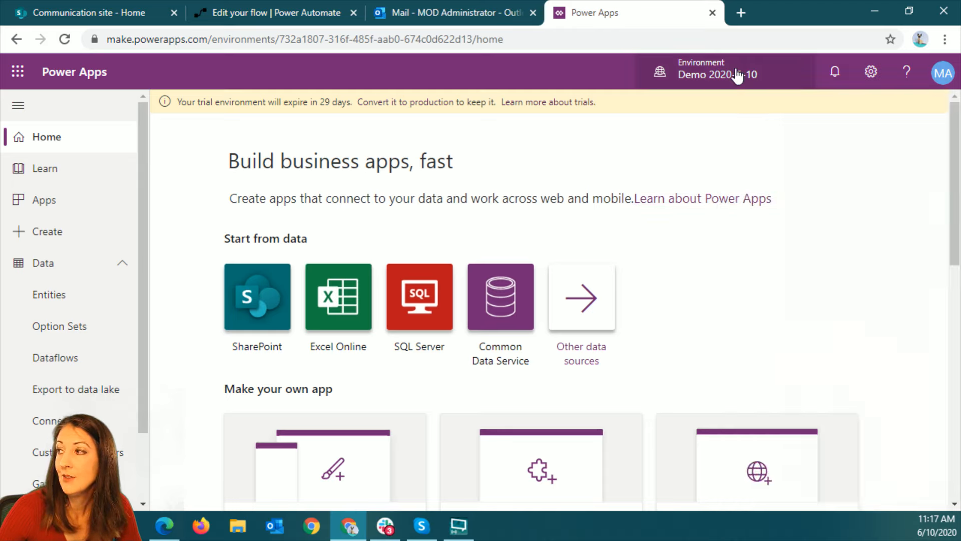
{"action": "left_click", "coordinate": [60, 300]}
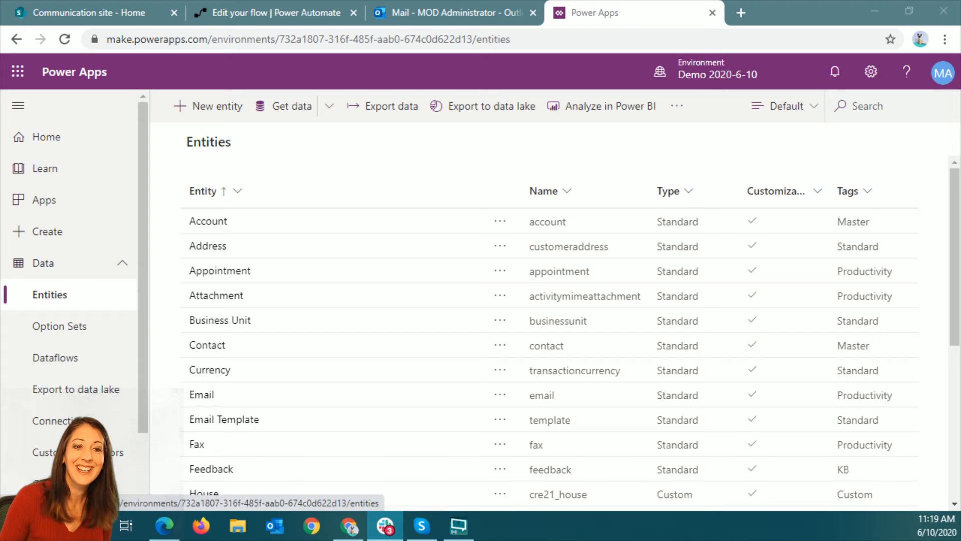
Start a new entity with the display name Sports Team
{"action": "left_click", "coordinate": [215, 107]}
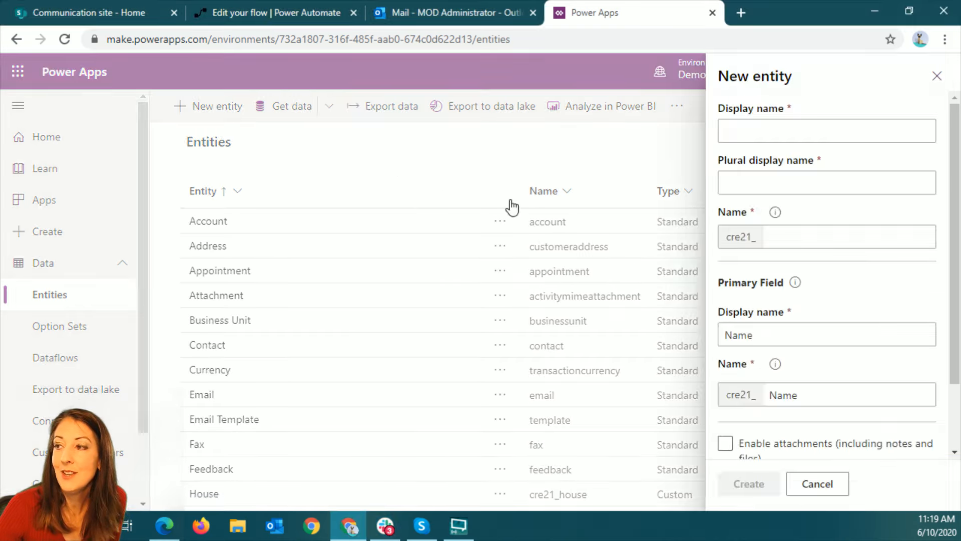
{"action": "left_click", "coordinate": [775, 131]}
{"action": "type", "text": "Sports"}
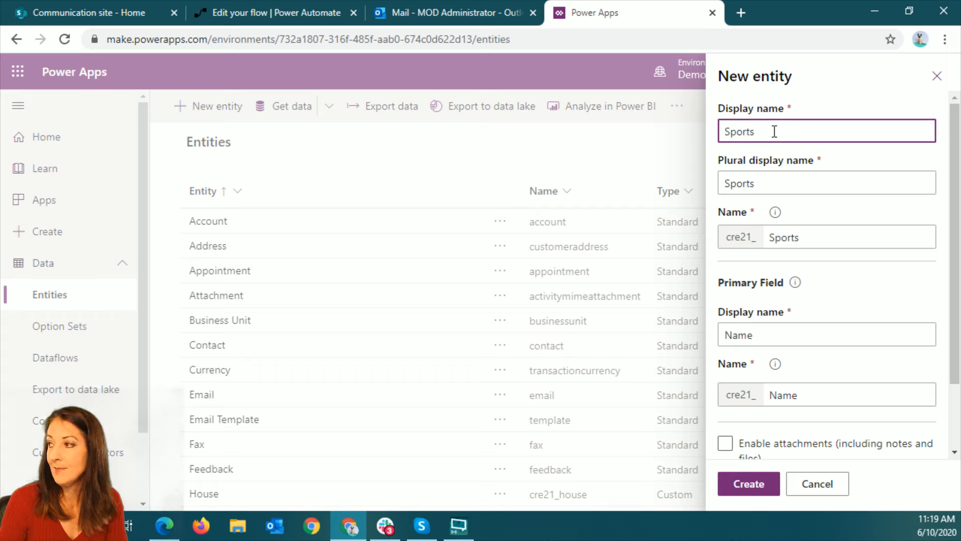
{"action": "type", "text": "T"}
{"action": "key", "text": "BackSpace"}
{"action": "type", "text": "Team"}
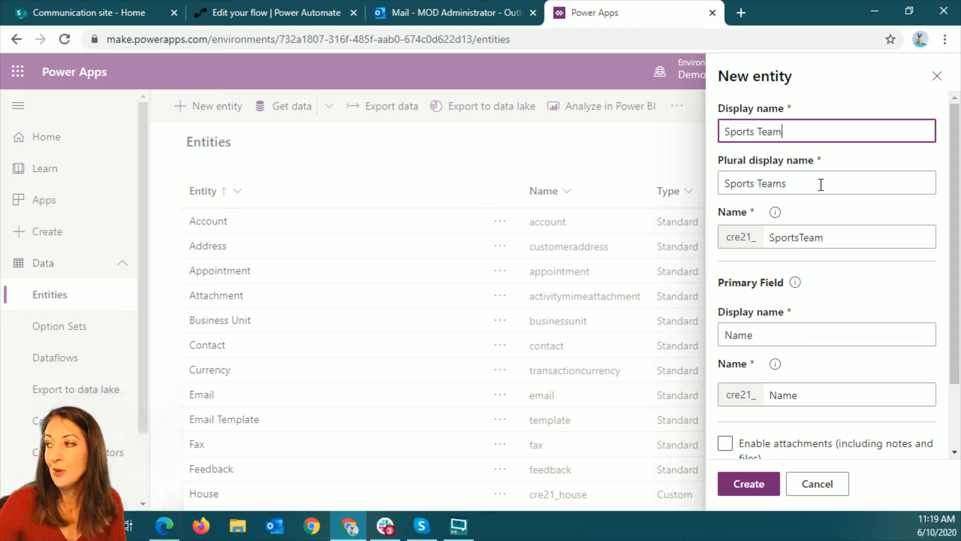
Set the display name of the new entity's primary field to Player Last Name
{"action": "scroll", "coordinate": [849, 343], "scroll_direction": "down", "scroll_amount": 2}
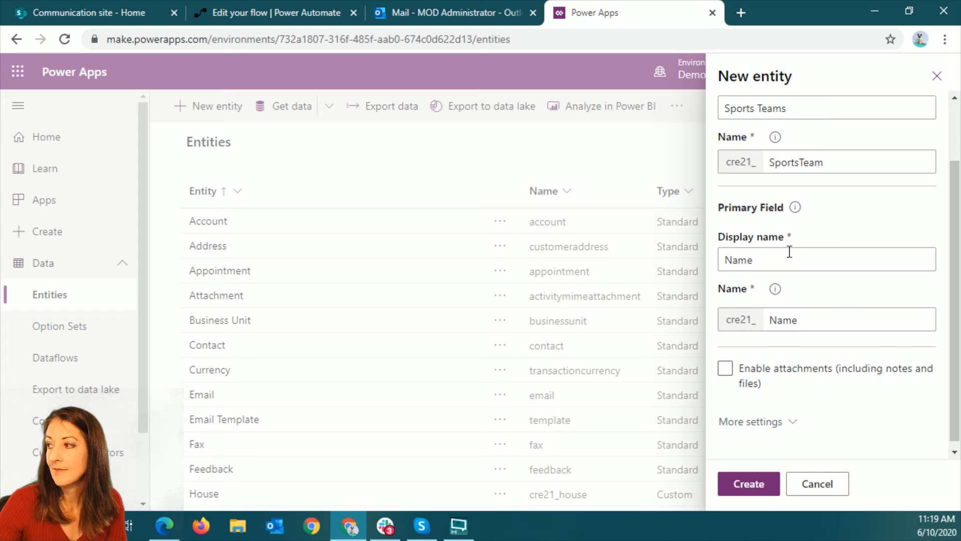
{"action": "left_click", "coordinate": [728, 259]}
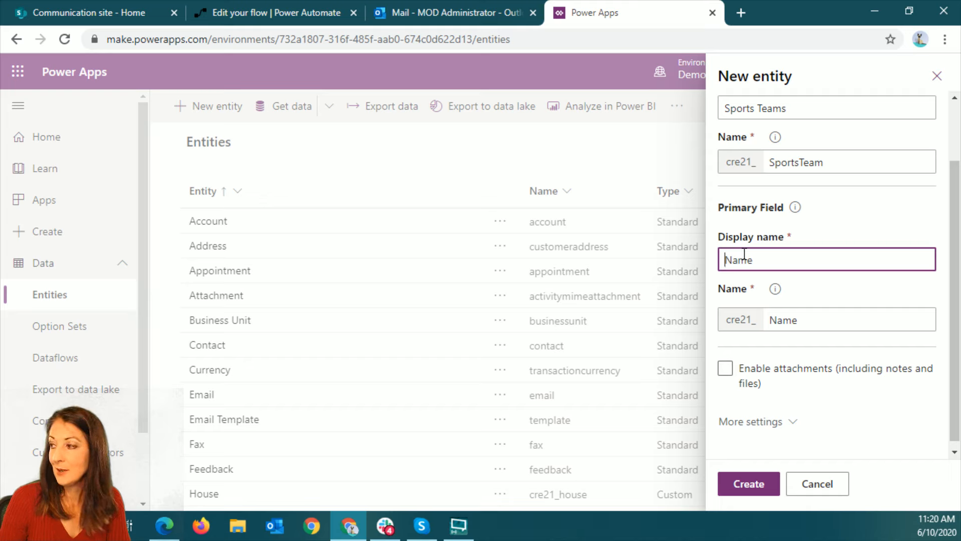
{"action": "type", "text": "Player Last"}
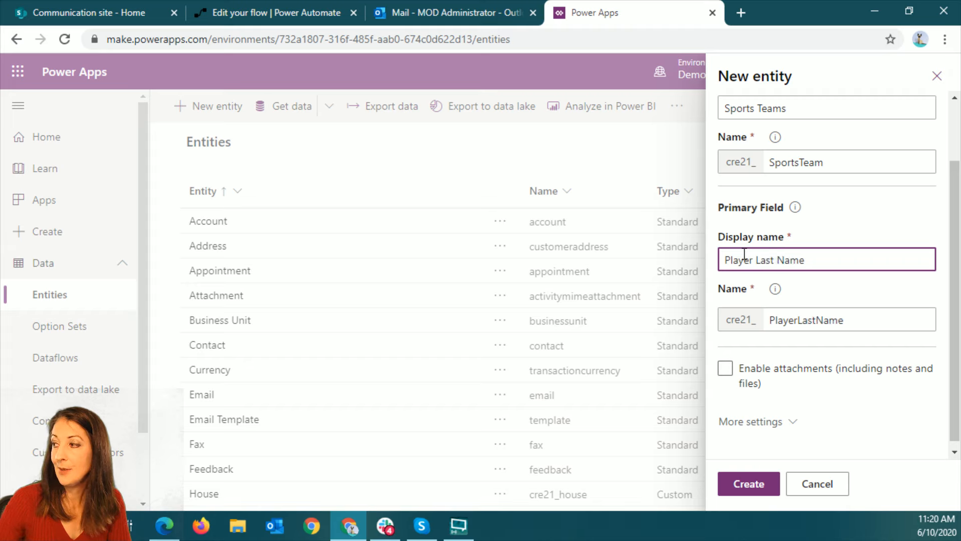
{"action": "left_click", "coordinate": [798, 396]}
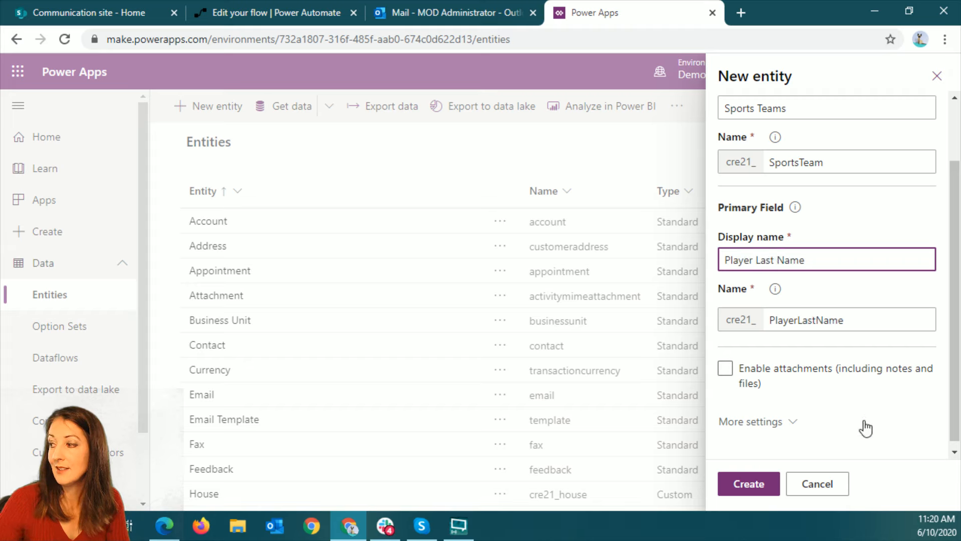
Examine the new entity's additional settings, including description, entity type and ownership, and collaboration options
{"action": "left_click", "coordinate": [787, 424]}
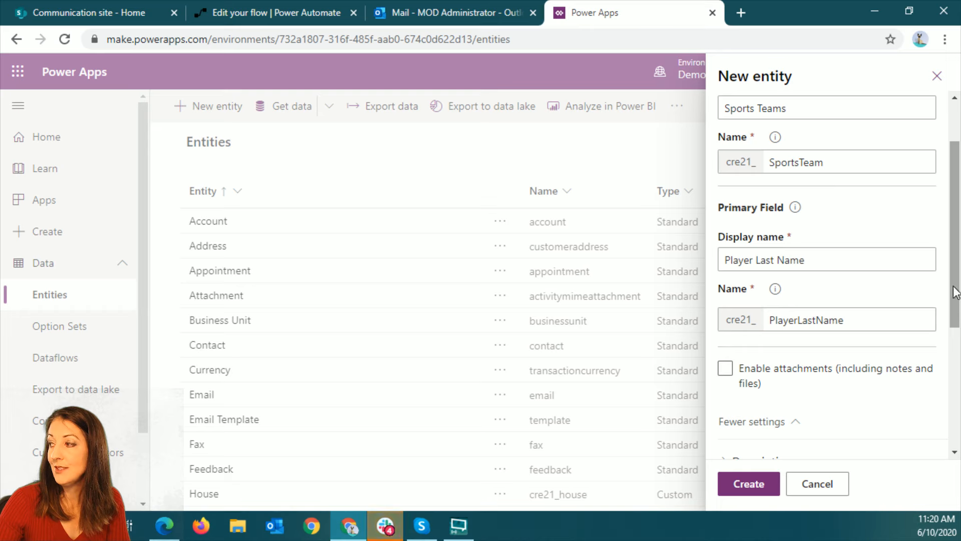
{"action": "scroll", "coordinate": [896, 380], "scroll_direction": "down", "scroll_amount": 5}
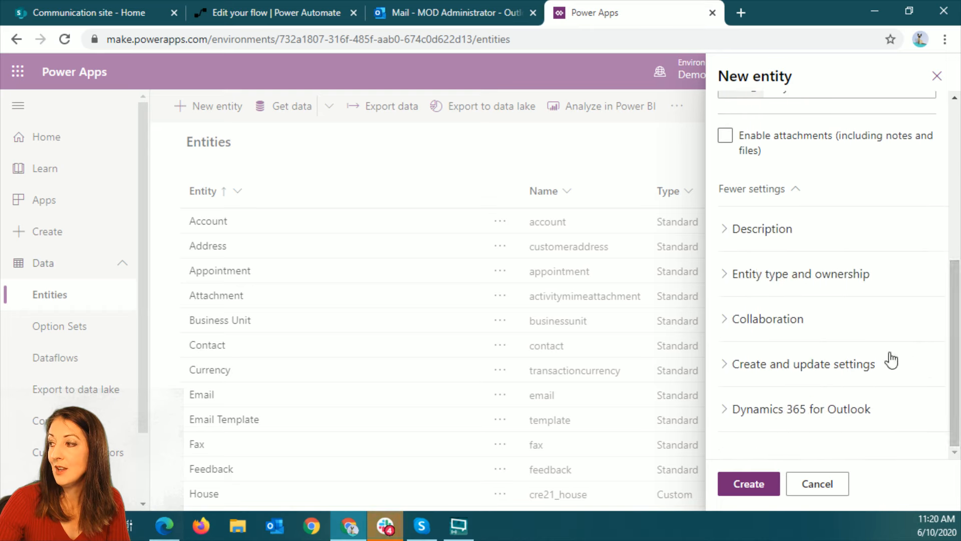
{"action": "left_click", "coordinate": [729, 231]}
{"action": "left_click", "coordinate": [727, 360]}
{"action": "scroll", "coordinate": [881, 371], "scroll_direction": "down", "scroll_amount": 4}
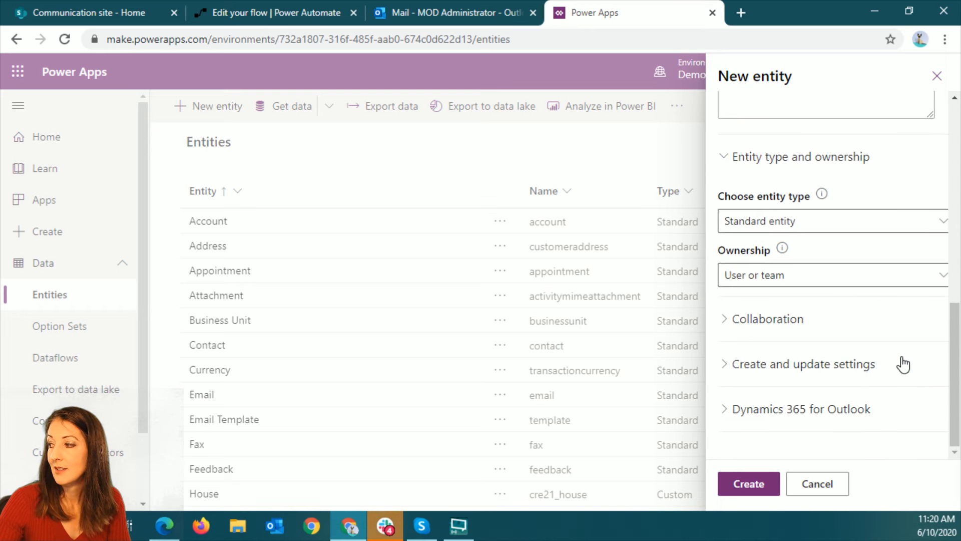
{"action": "left_click", "coordinate": [725, 319]}
{"action": "scroll", "coordinate": [749, 364], "scroll_direction": "down", "scroll_amount": 4}
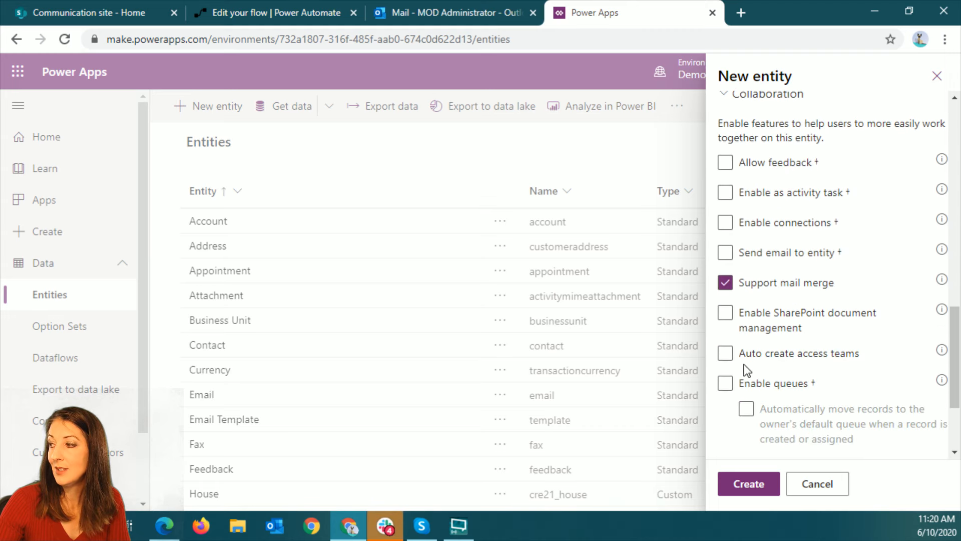
{"action": "scroll", "coordinate": [827, 396], "scroll_direction": "down", "scroll_amount": 3}
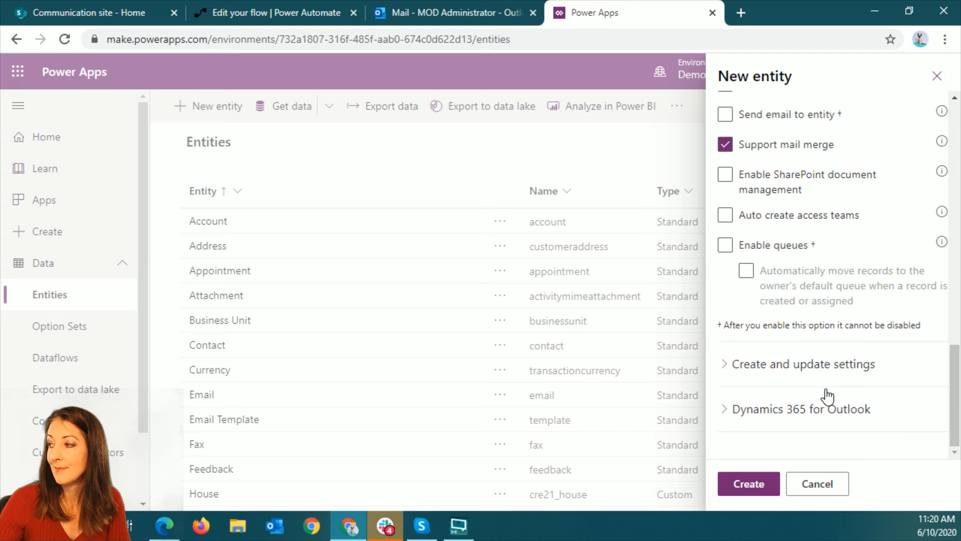
Create the Sports Team entity with the entered settings
{"action": "left_click", "coordinate": [748, 483]}
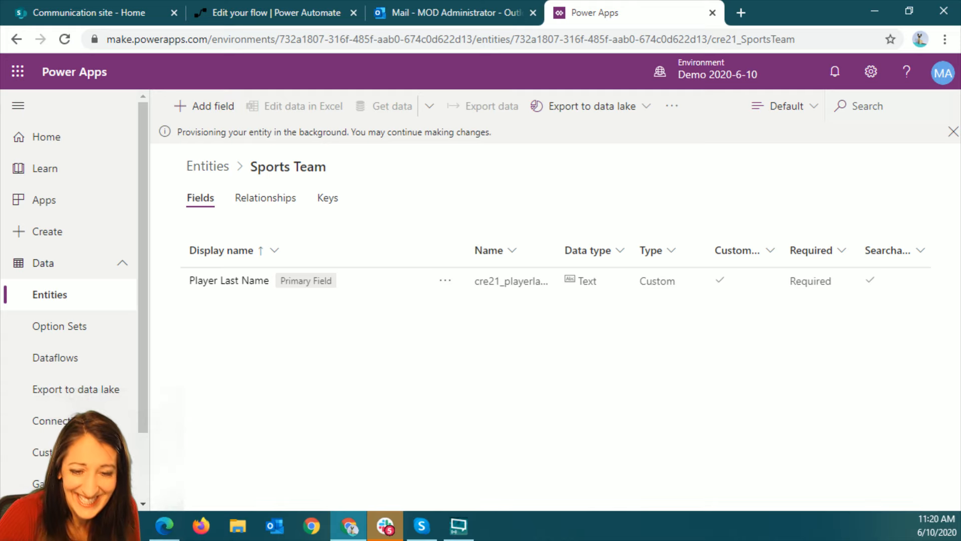
{"action": "key", "text": "alt+Tab"}
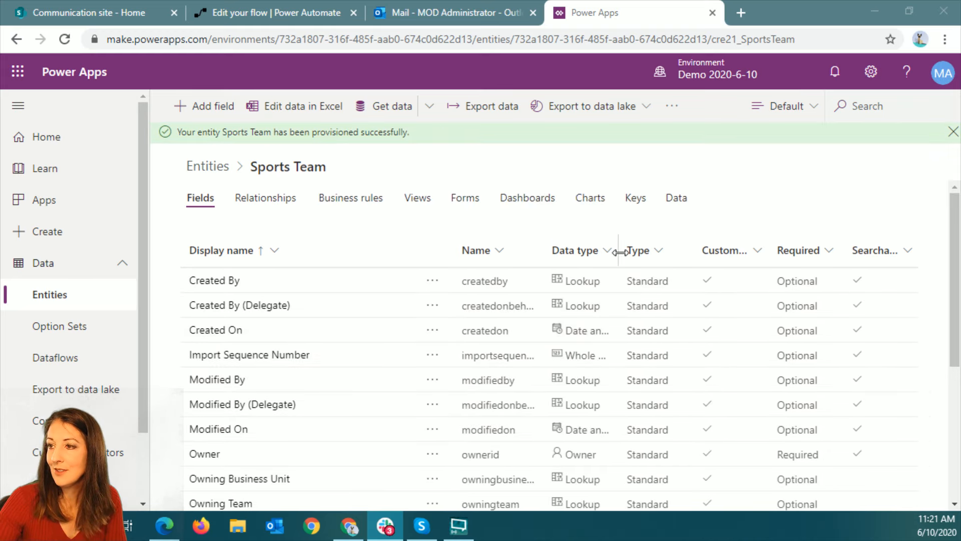
{"action": "left_click", "coordinate": [762, 194]}
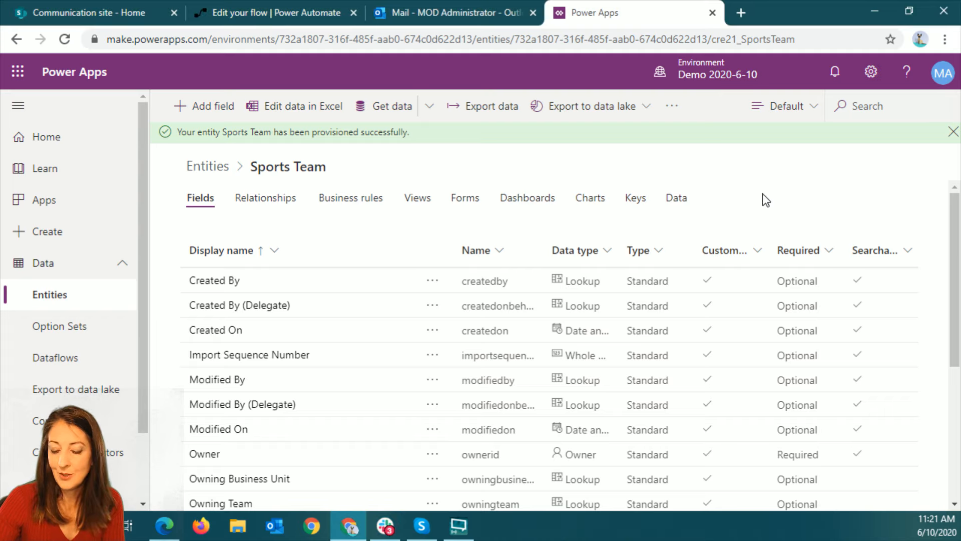
Add a text field with the display name Player First Name to the Sports Team entity
{"action": "key", "text": "F11"}
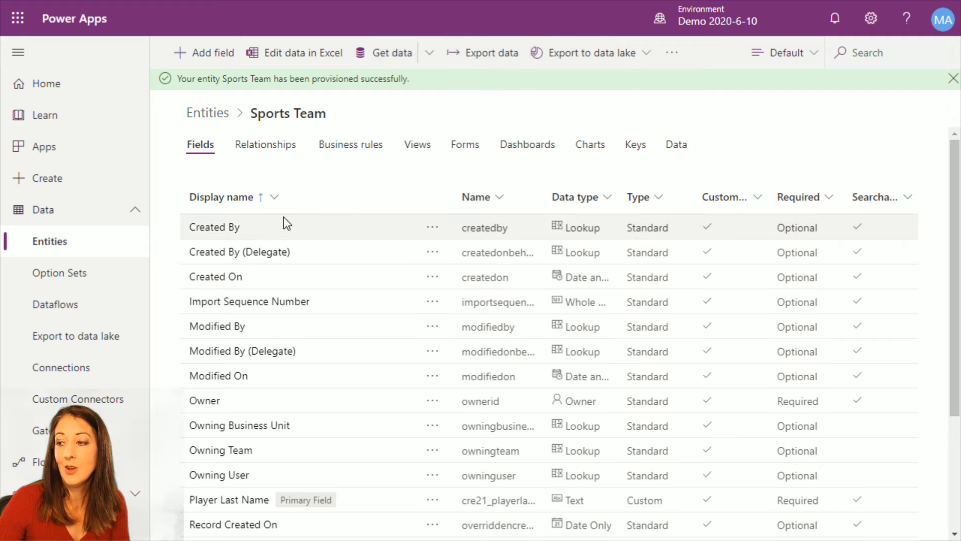
{"action": "scroll", "coordinate": [453, 321], "scroll_direction": "down", "scroll_amount": 3}
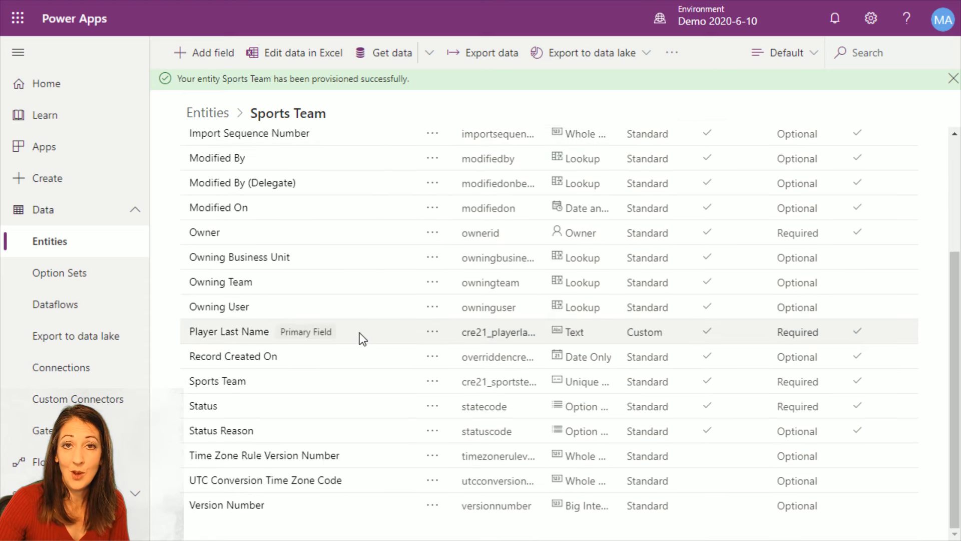
{"action": "scroll", "coordinate": [359, 333], "scroll_direction": "up", "scroll_amount": 3}
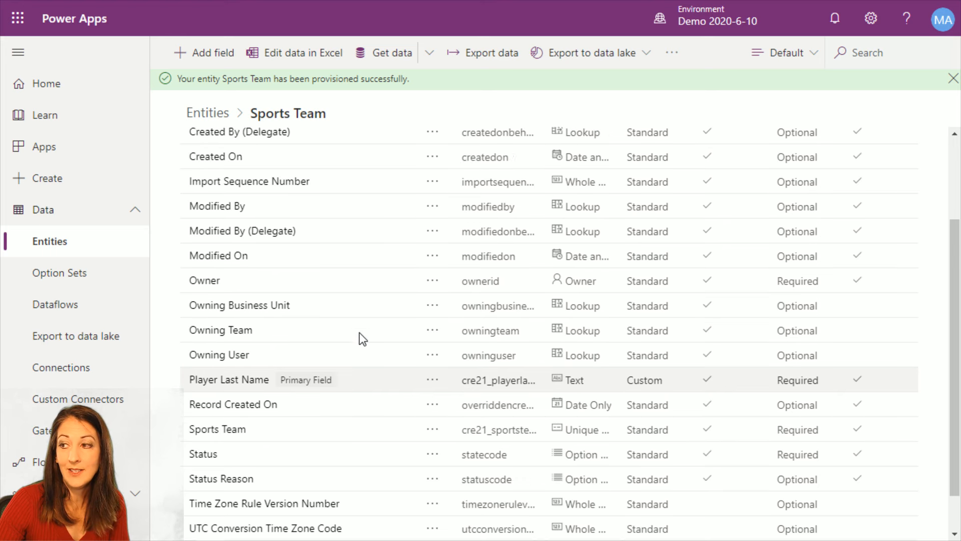
{"action": "scroll", "coordinate": [359, 332], "scroll_direction": "down", "scroll_amount": 3}
{"action": "scroll", "coordinate": [360, 335], "scroll_direction": "up", "scroll_amount": 3}
{"action": "left_click", "coordinate": [203, 52]}
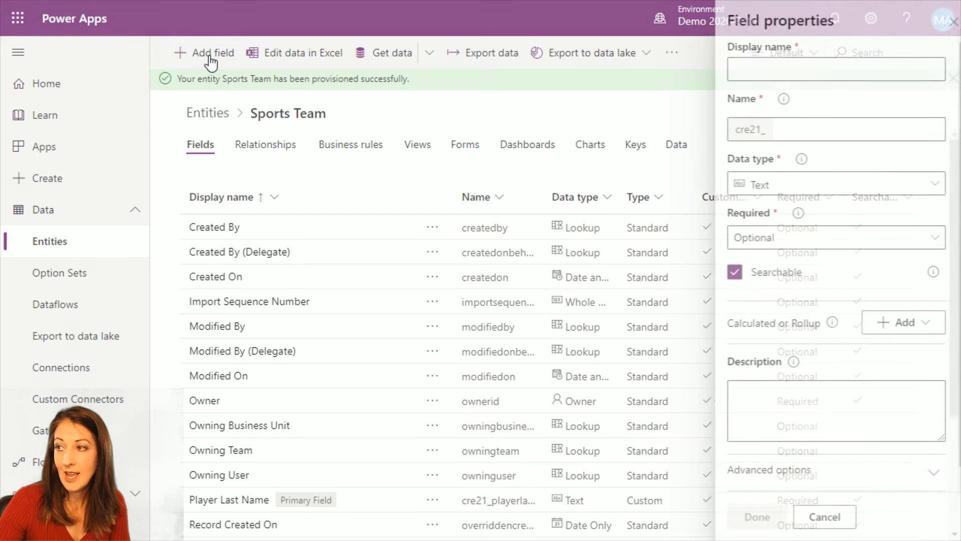
{"action": "left_click", "coordinate": [803, 69]}
{"action": "type", "text": "Pl"}
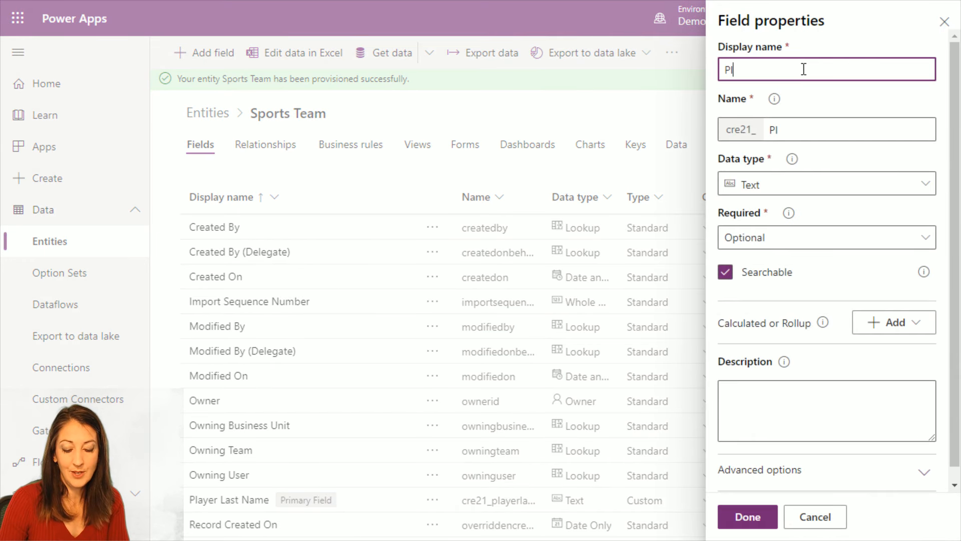
{"action": "type", "text": "ayer First Name"}
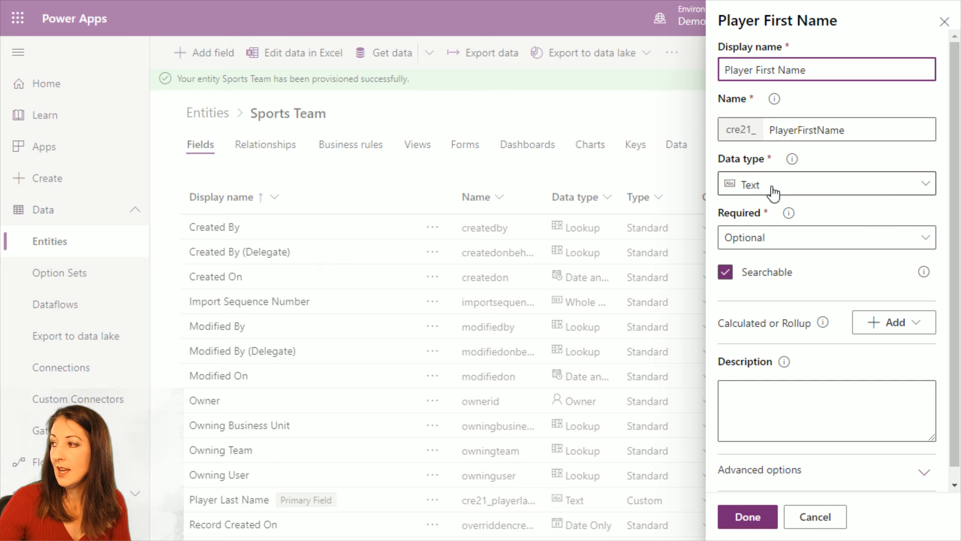
{"action": "left_click", "coordinate": [746, 521]}
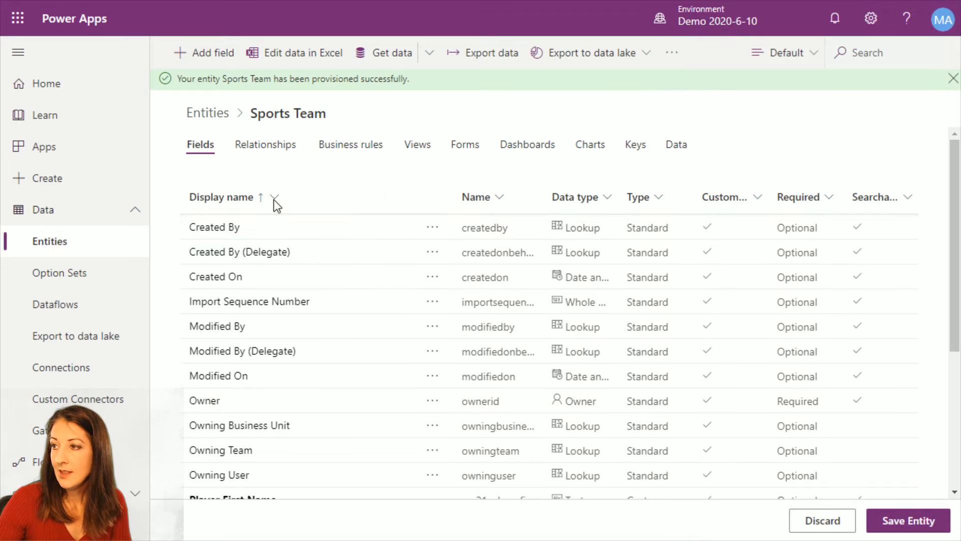
Add a field with the display name Player Email and the data type Email to the entity
{"action": "left_click", "coordinate": [216, 53]}
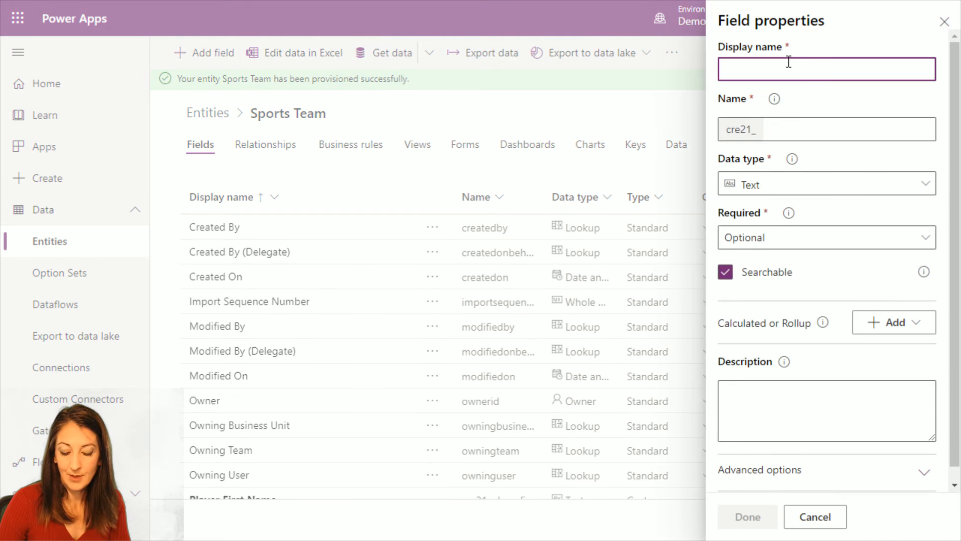
{"action": "type", "text": "Player Email"}
{"action": "left_click", "coordinate": [799, 187]}
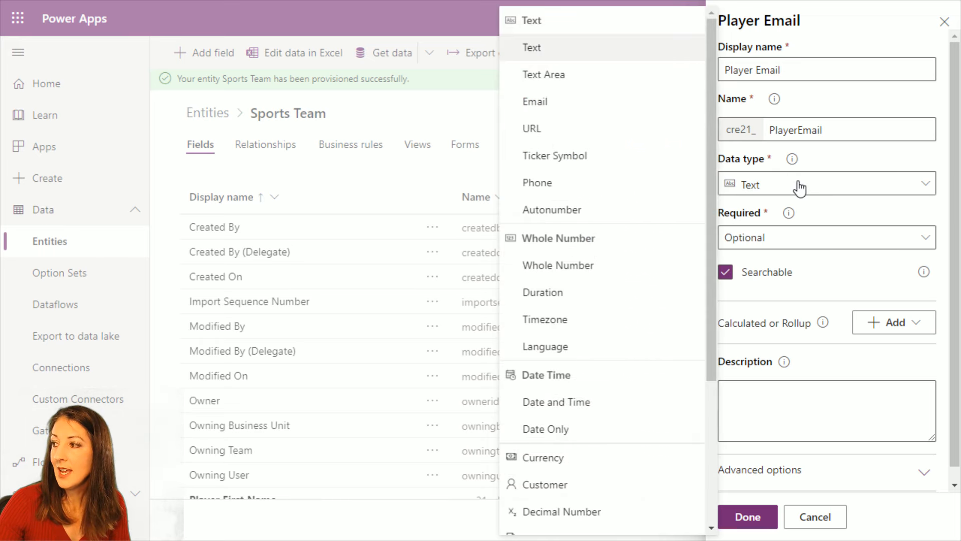
{"action": "left_click", "coordinate": [544, 106]}
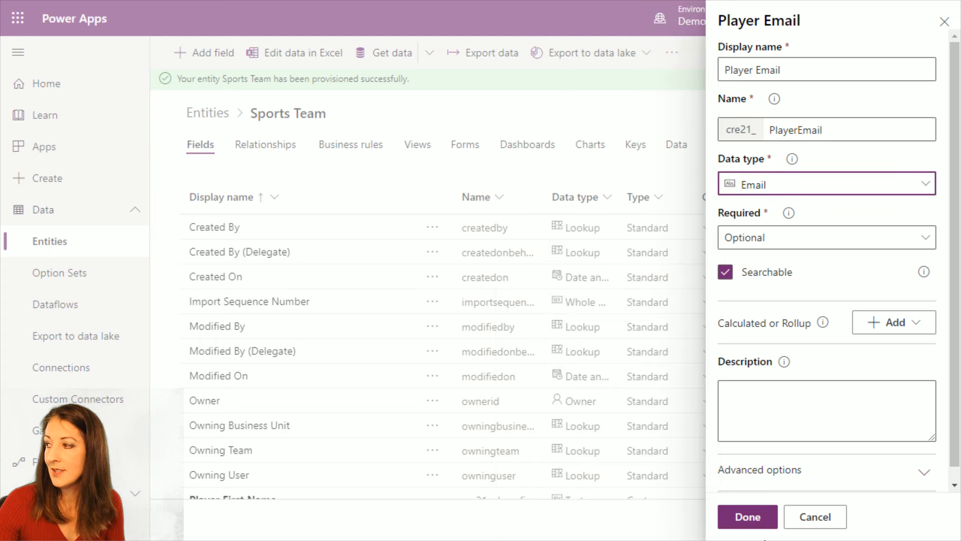
{"action": "left_click", "coordinate": [748, 517]}
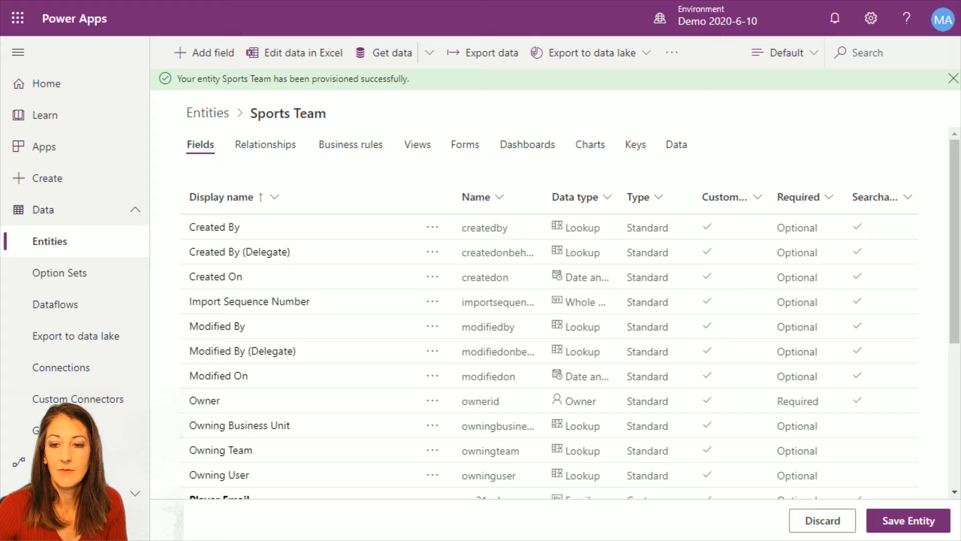
Start a new field with the display name Team Name and set its data type to Option Set
{"action": "left_click", "coordinate": [211, 53]}
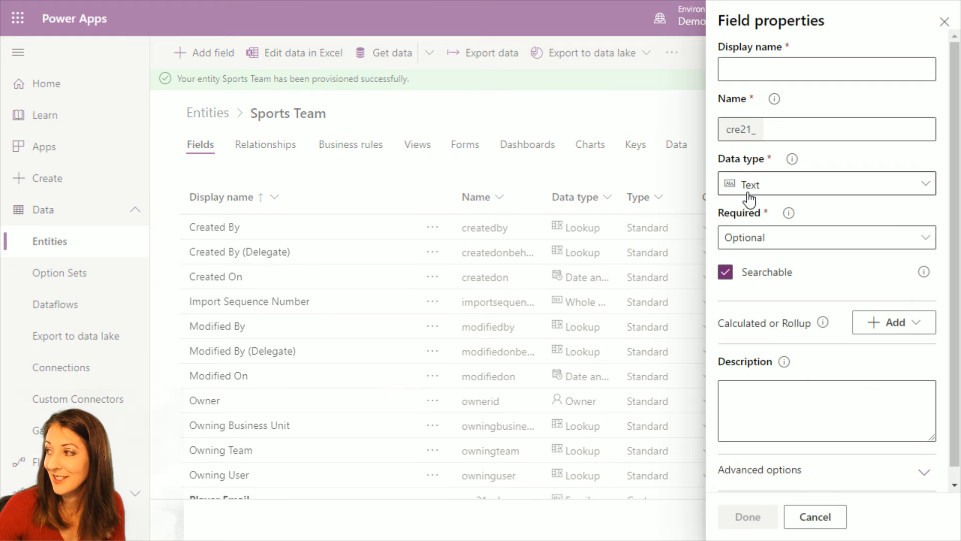
{"action": "left_click", "coordinate": [792, 68]}
{"action": "type", "text": "T"}
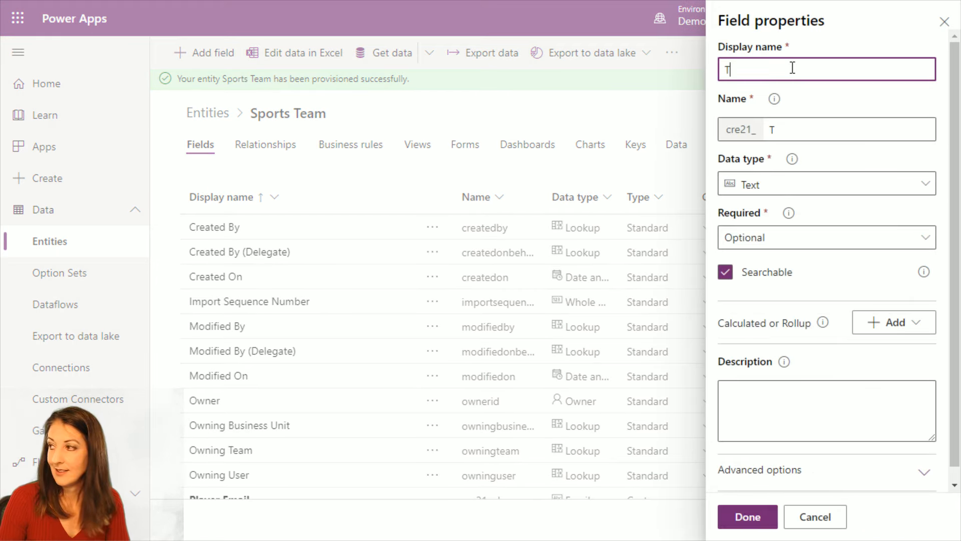
{"action": "type", "text": "eam Name"}
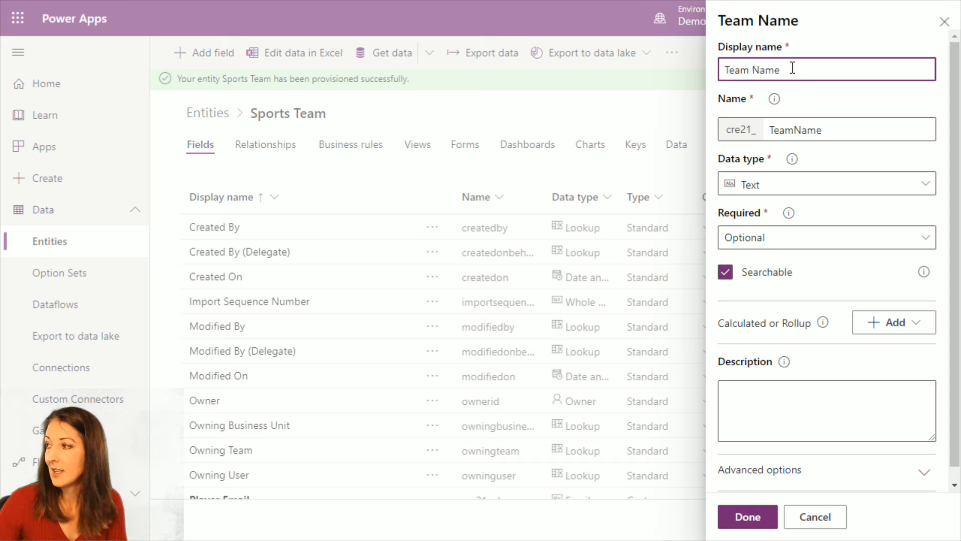
{"action": "left_click", "coordinate": [804, 187]}
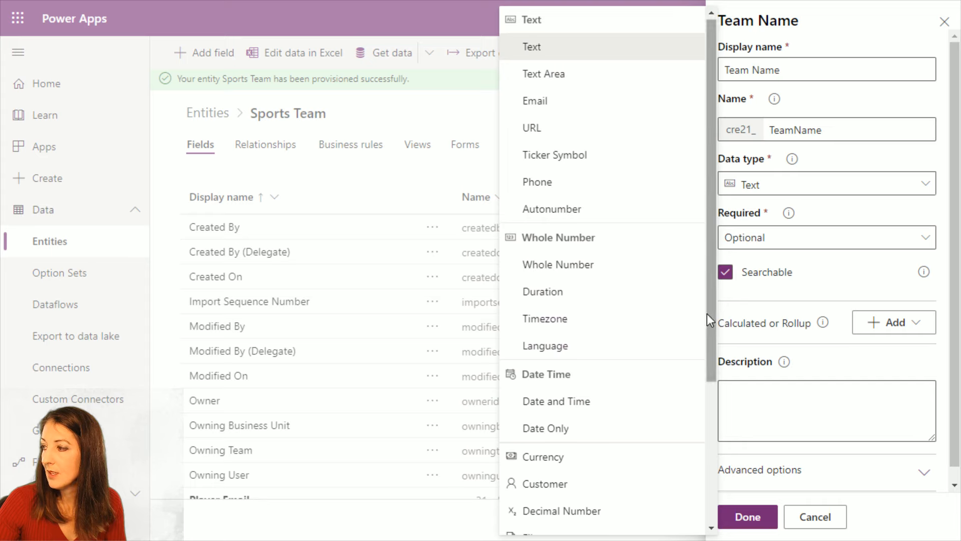
{"action": "left_click_drag", "start_coordinate": [710, 309], "coordinate": [721, 467]}
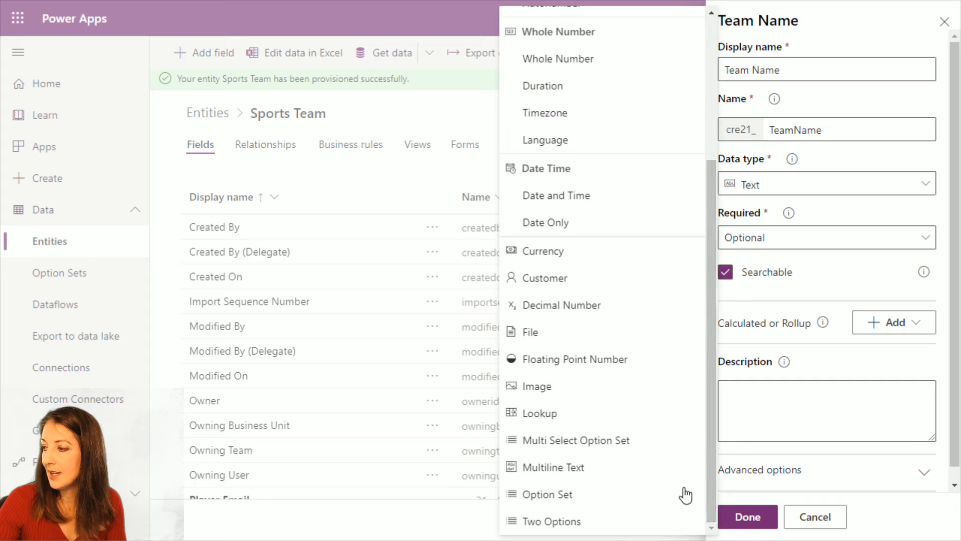
{"action": "left_click", "coordinate": [557, 494]}
Start a new option set for the Team Name field and name its first item Sky
{"action": "left_click", "coordinate": [814, 236]}
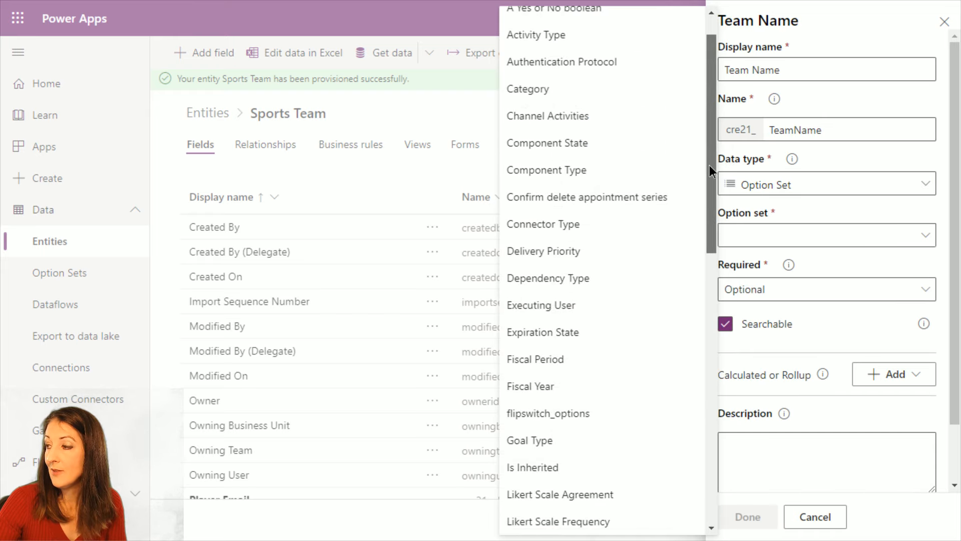
{"action": "left_click_drag", "start_coordinate": [710, 165], "coordinate": [696, 128]}
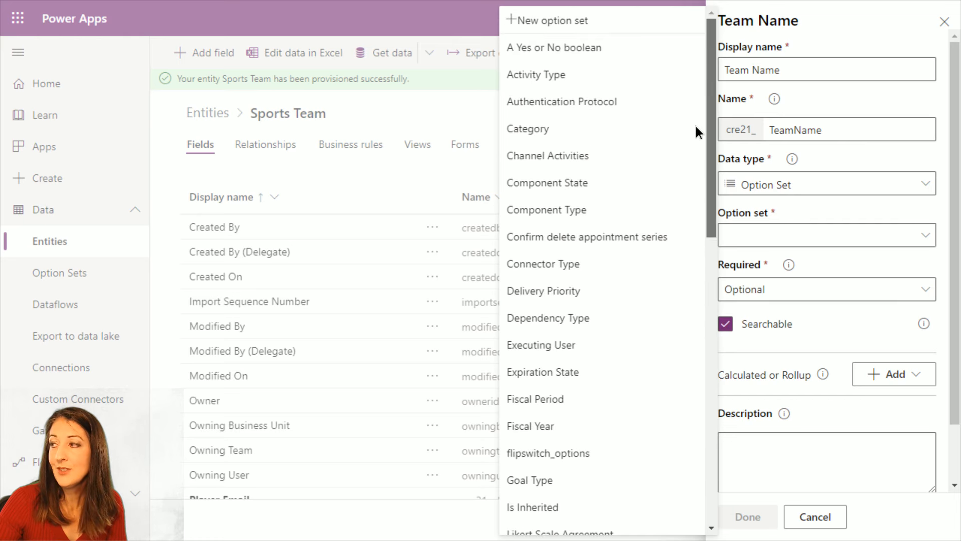
{"action": "left_click", "coordinate": [545, 26]}
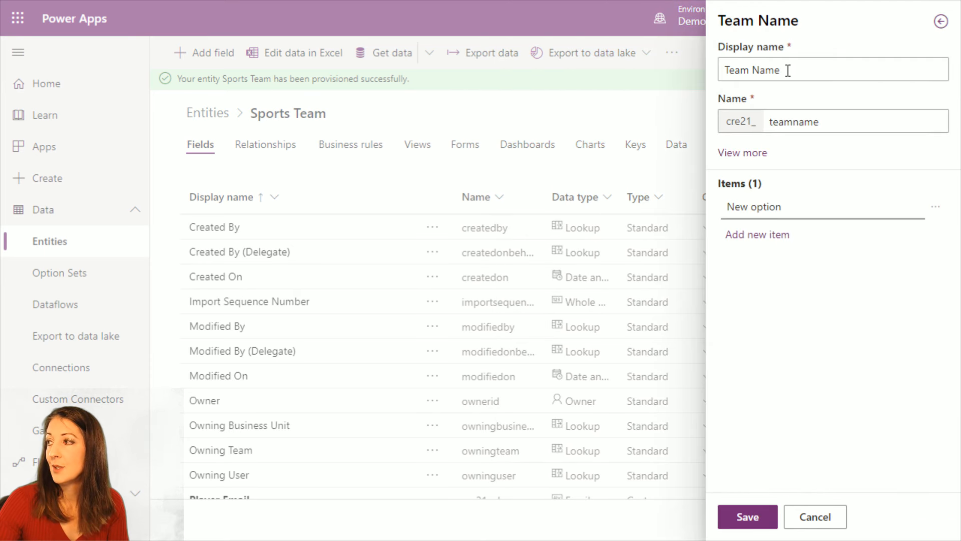
{"action": "left_click", "coordinate": [766, 207]}
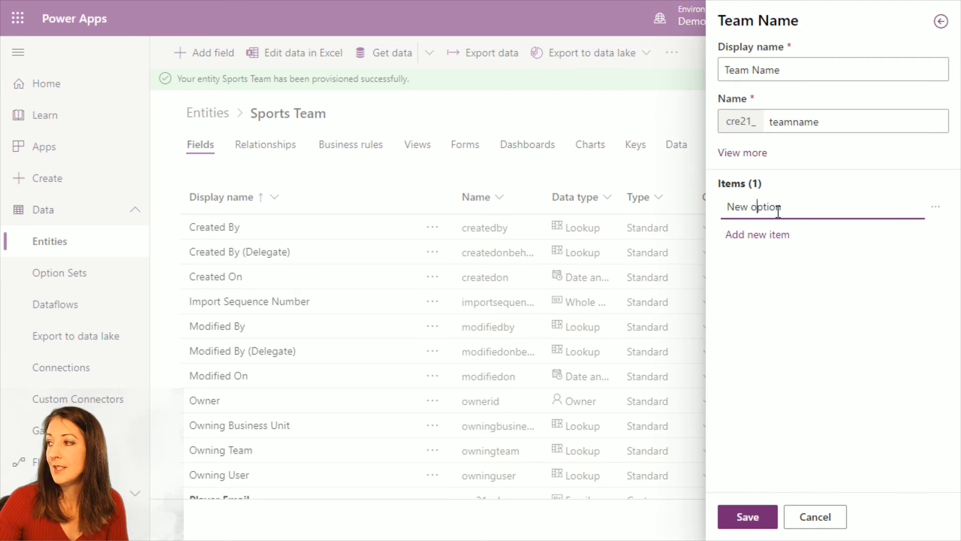
{"action": "left_click_drag", "start_coordinate": [803, 207], "coordinate": [705, 213]}
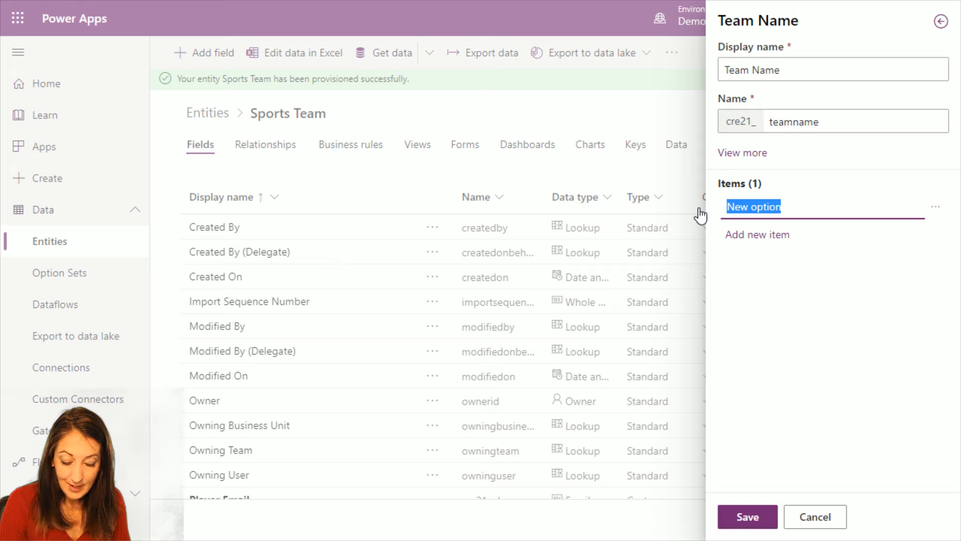
{"action": "type", "text": "Sky"}
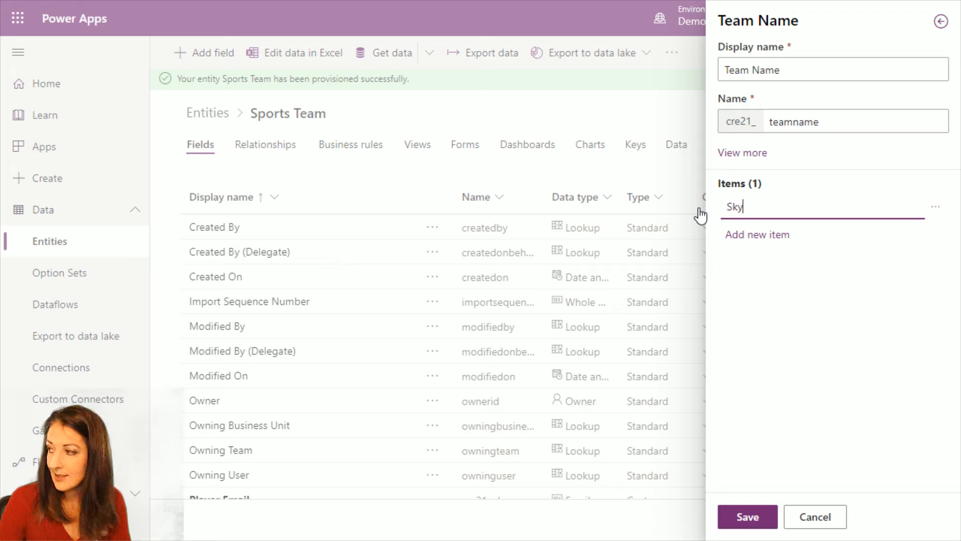
Add the items Lightning, Sea and Tigers to the Team Name option set and save it
{"action": "left_click", "coordinate": [766, 235]}
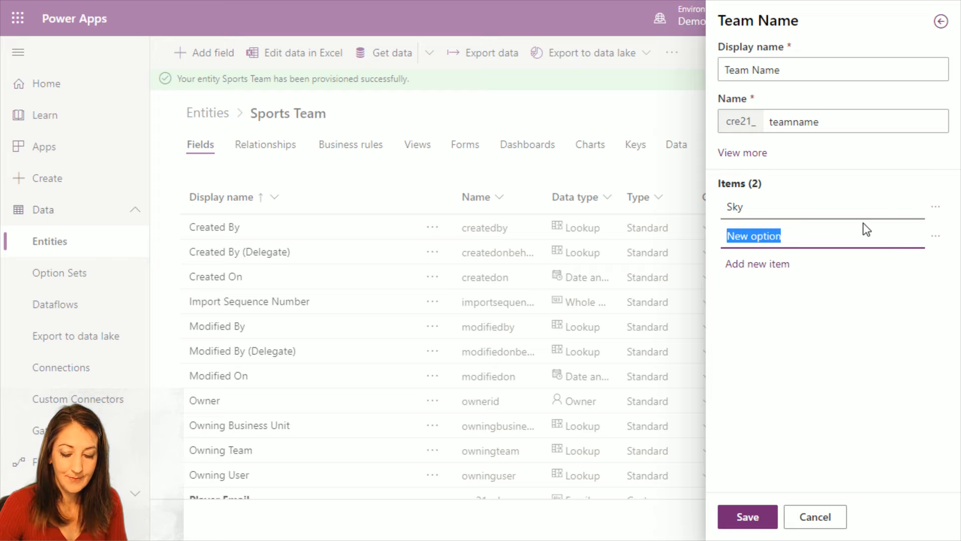
{"action": "type", "text": "Lig"}
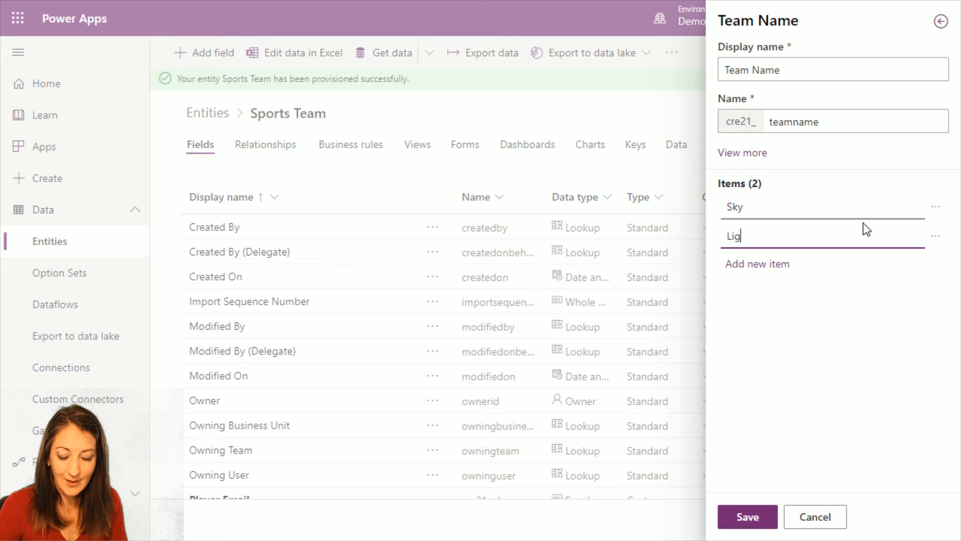
{"action": "type", "text": "htning"}
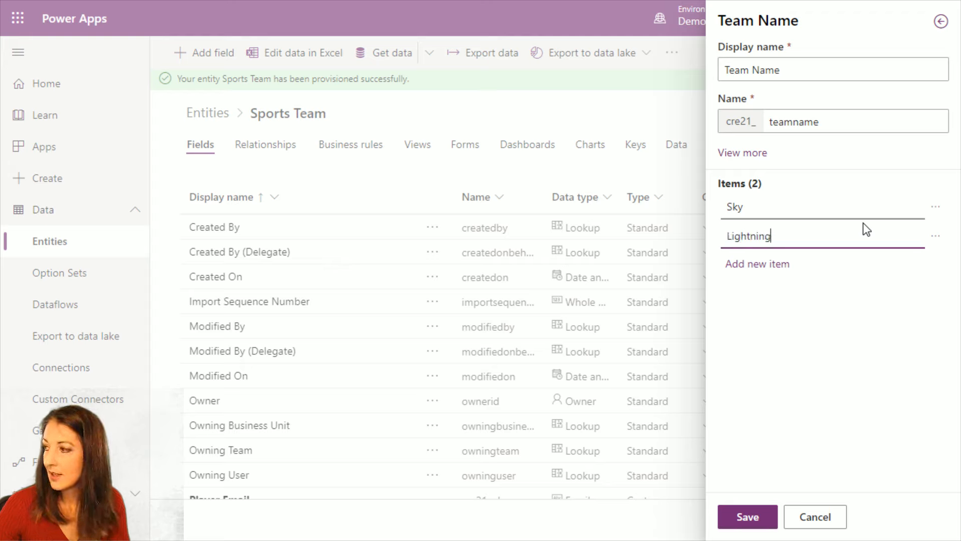
{"action": "left_click", "coordinate": [761, 269]}
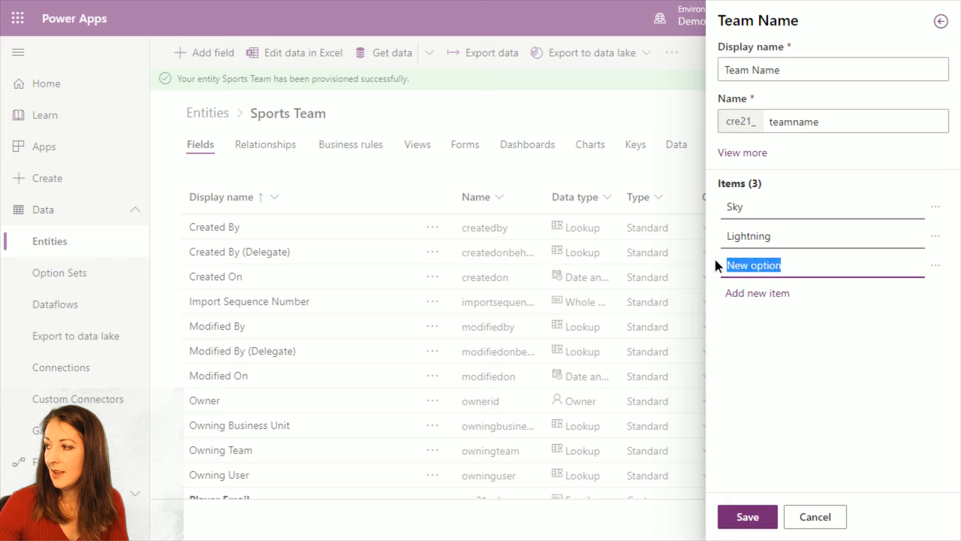
{"action": "type", "text": "Sea"}
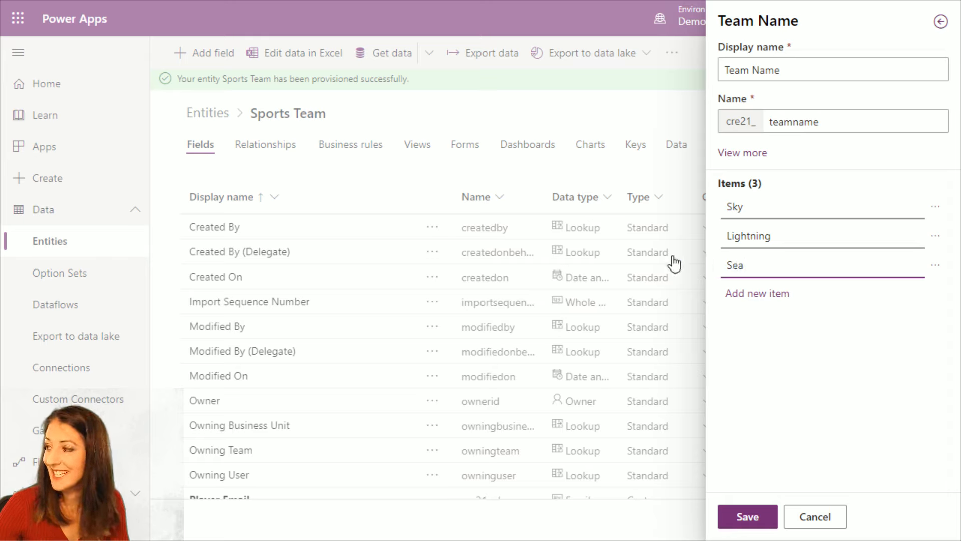
{"action": "left_click", "coordinate": [742, 295]}
{"action": "left_click_drag", "start_coordinate": [817, 294], "coordinate": [714, 290]}
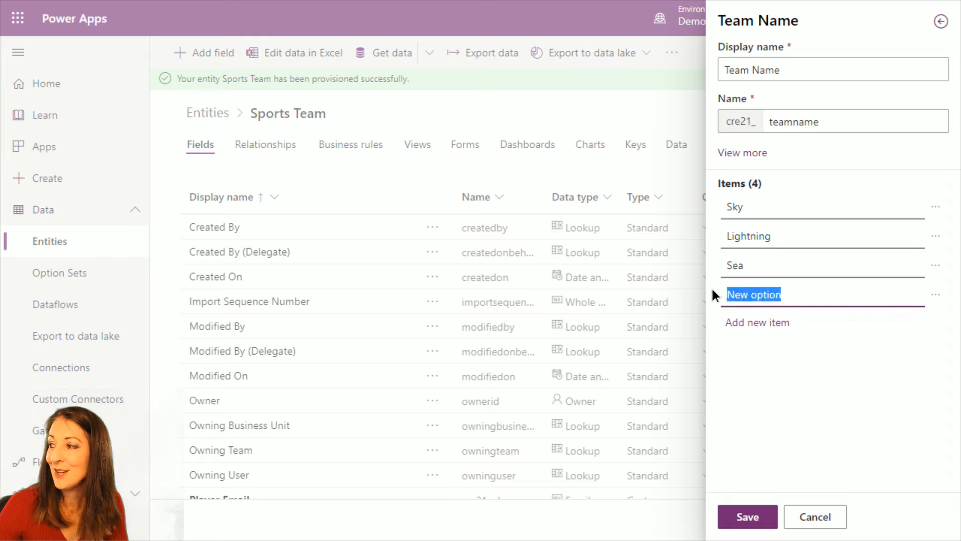
{"action": "type", "text": "Tigers"}
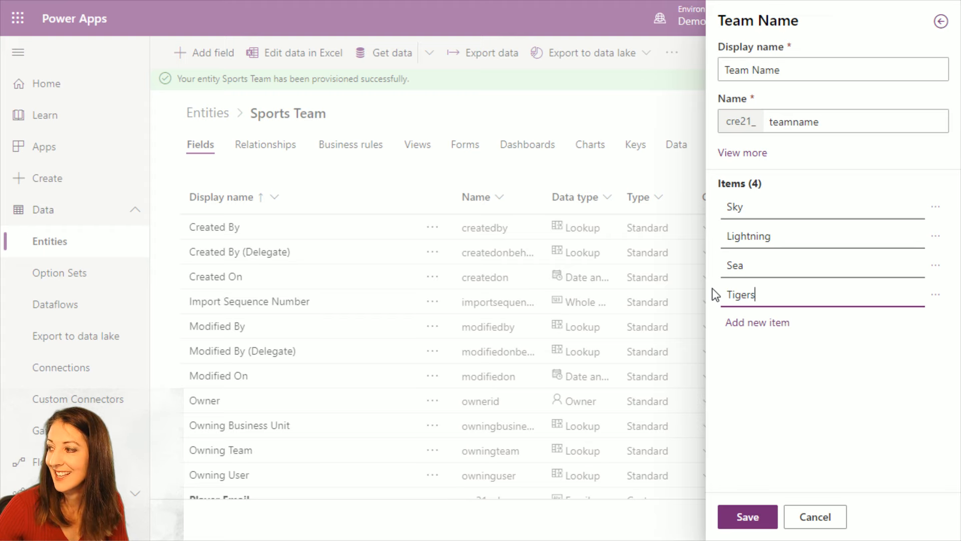
{"action": "left_click", "coordinate": [751, 519]}
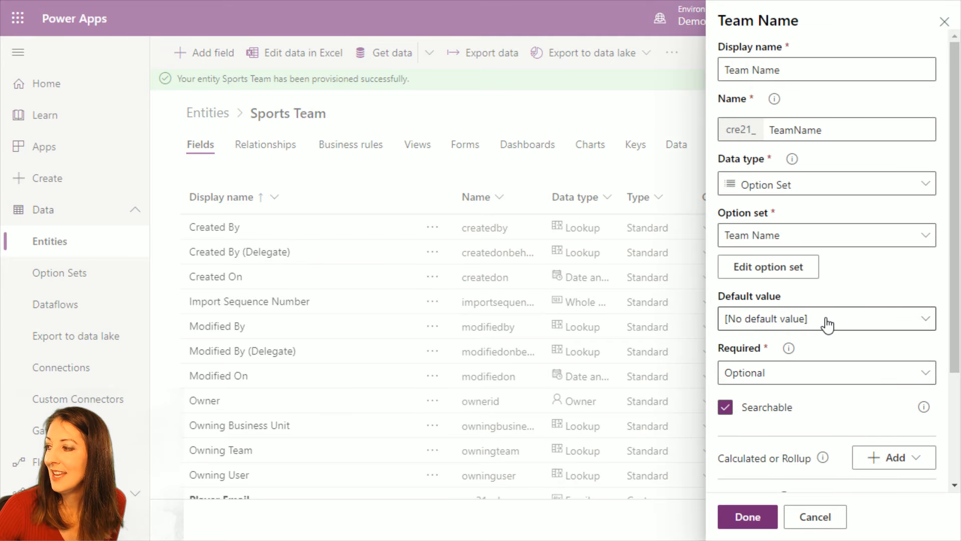
Review the remaining Team Name field properties and add the field to the entity
{"action": "scroll", "coordinate": [805, 400], "scroll_direction": "down", "scroll_amount": 2}
{"action": "scroll", "coordinate": [804, 402], "scroll_direction": "down", "scroll_amount": 1}
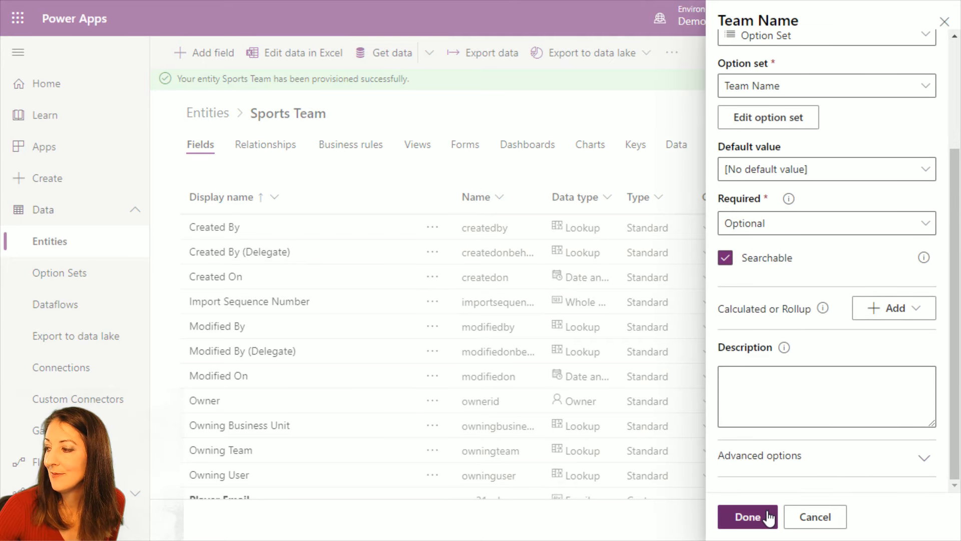
{"action": "left_click", "coordinate": [768, 515]}
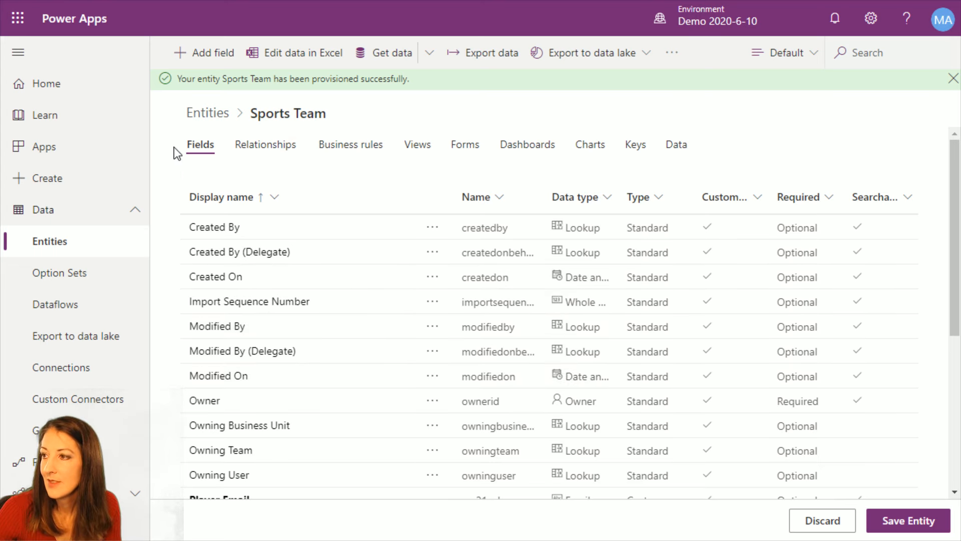
Add a text field with the display name Coach to the Sports Team entity
{"action": "left_click", "coordinate": [211, 53]}
{"action": "left_click", "coordinate": [780, 62]}
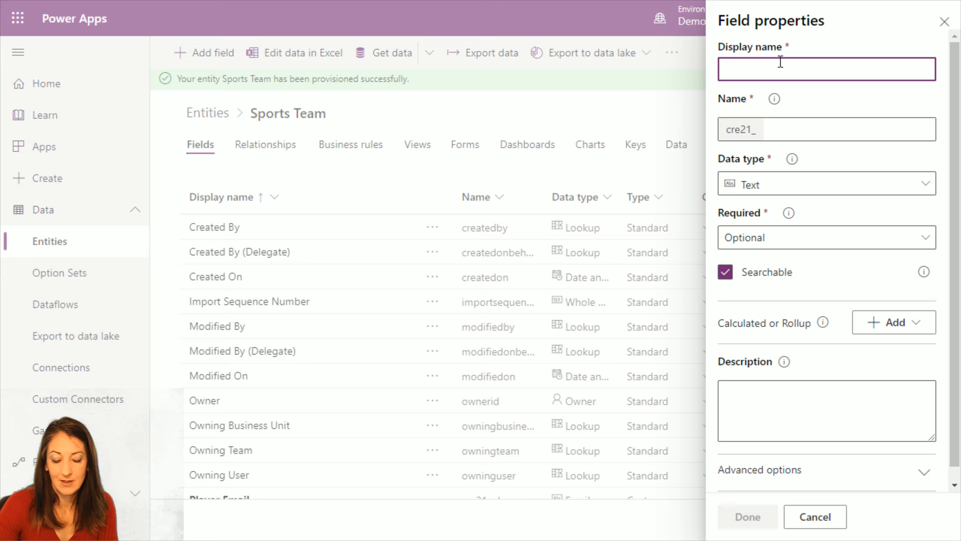
{"action": "type", "text": "Coach"}
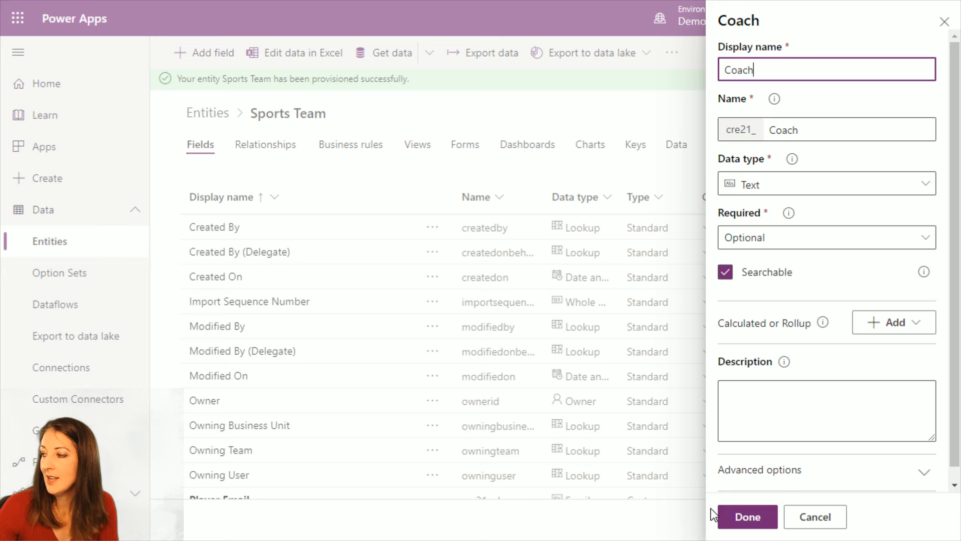
{"action": "left_click", "coordinate": [741, 516]}
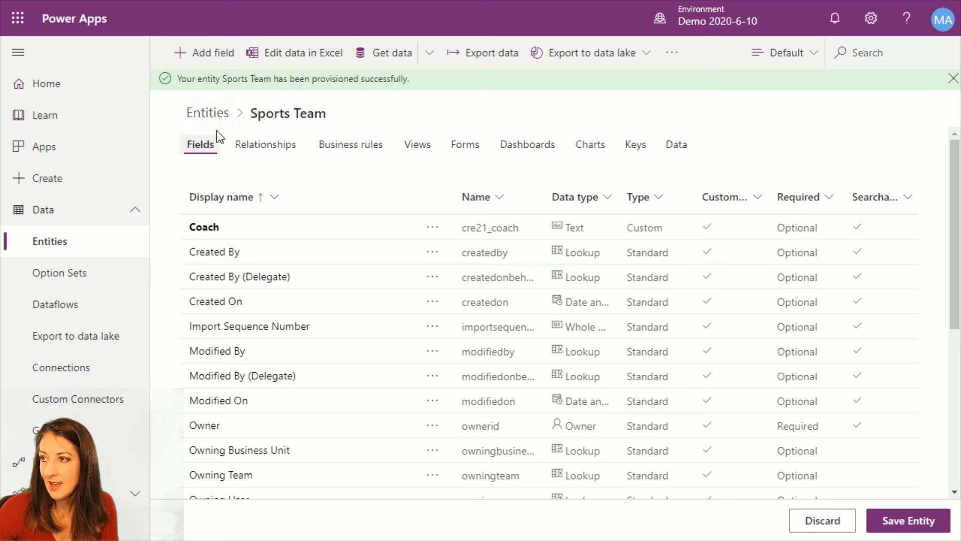
Add a Two Options field with the display name Manager and save the Sports Team entity
{"action": "left_click", "coordinate": [215, 54]}
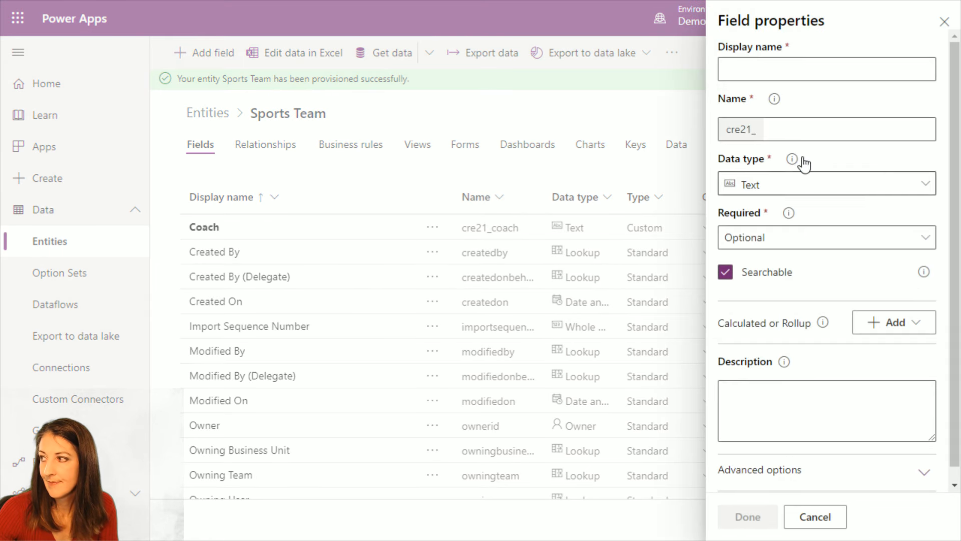
{"action": "left_click", "coordinate": [816, 66]}
{"action": "type", "text": "Manager"}
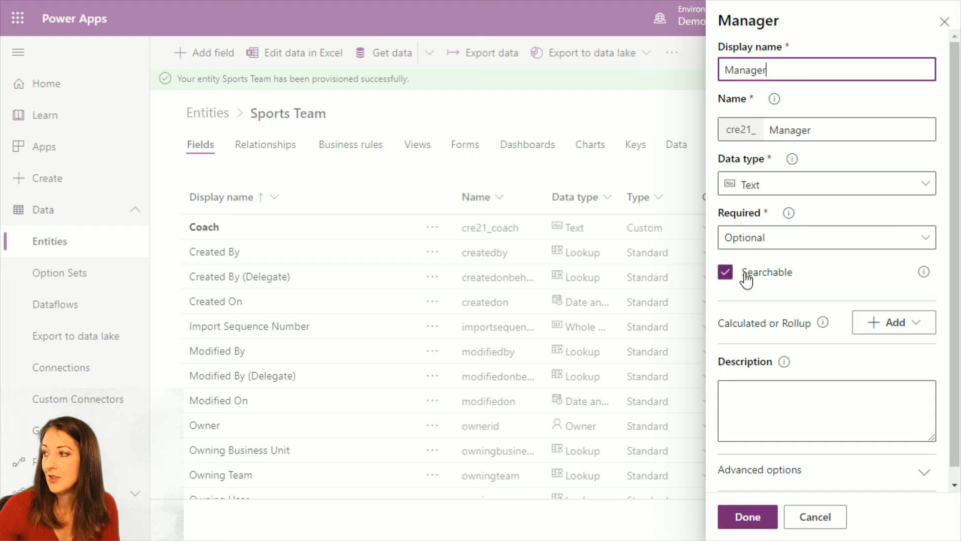
{"action": "left_click", "coordinate": [806, 191]}
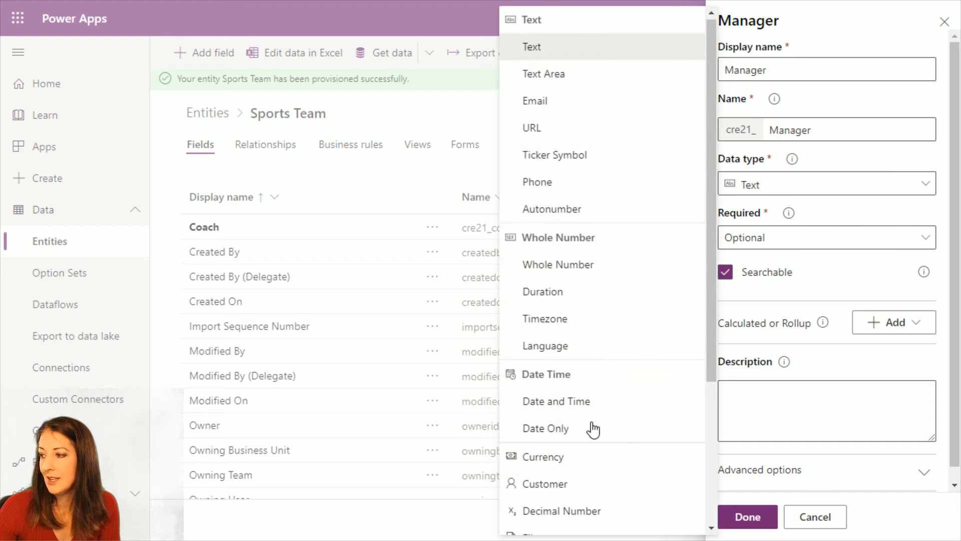
{"action": "scroll", "coordinate": [593, 426], "scroll_direction": "down", "scroll_amount": 4}
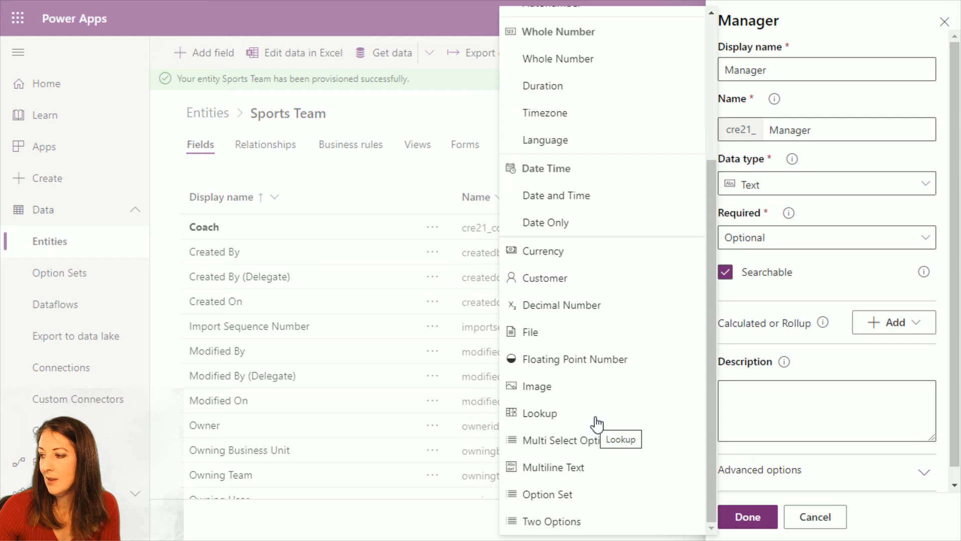
{"action": "left_click", "coordinate": [558, 524]}
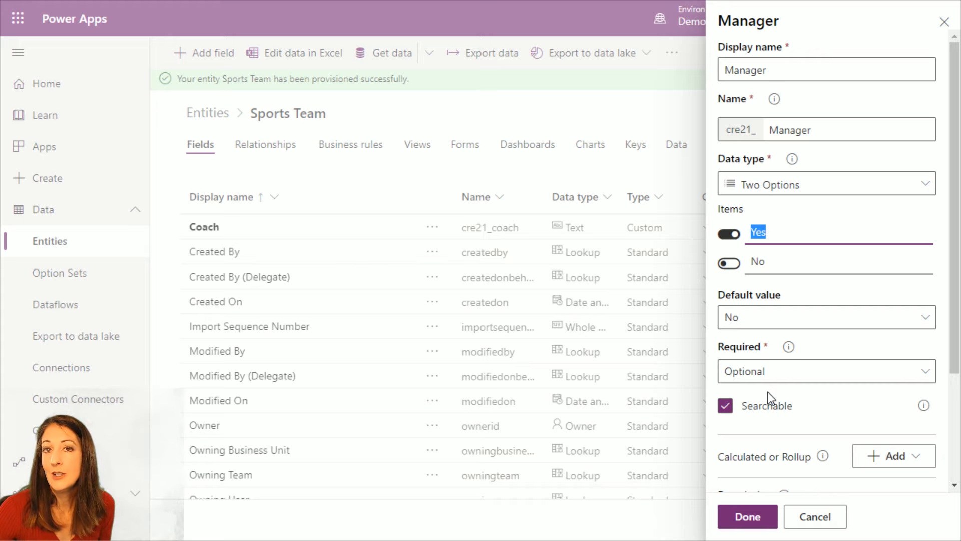
{"action": "left_click", "coordinate": [755, 521]}
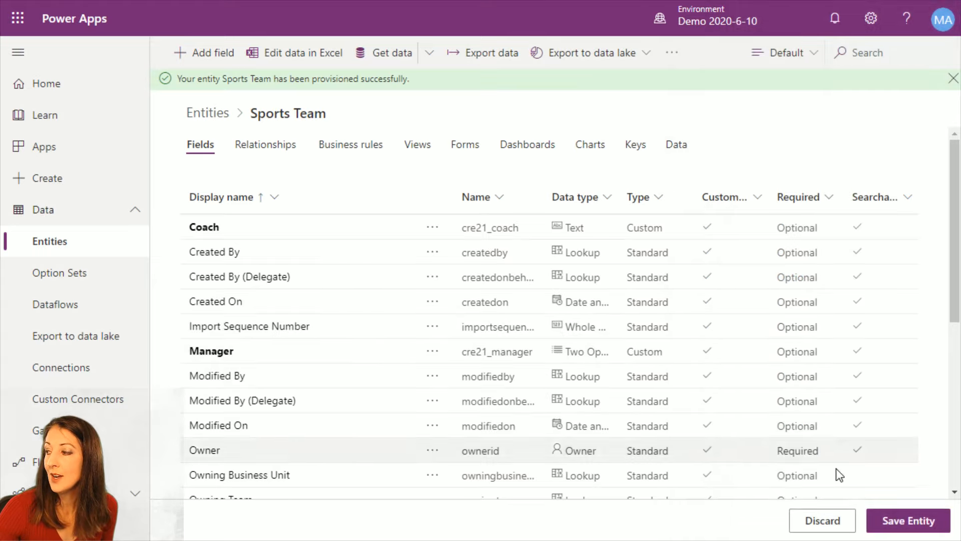
{"action": "left_click", "coordinate": [908, 522]}
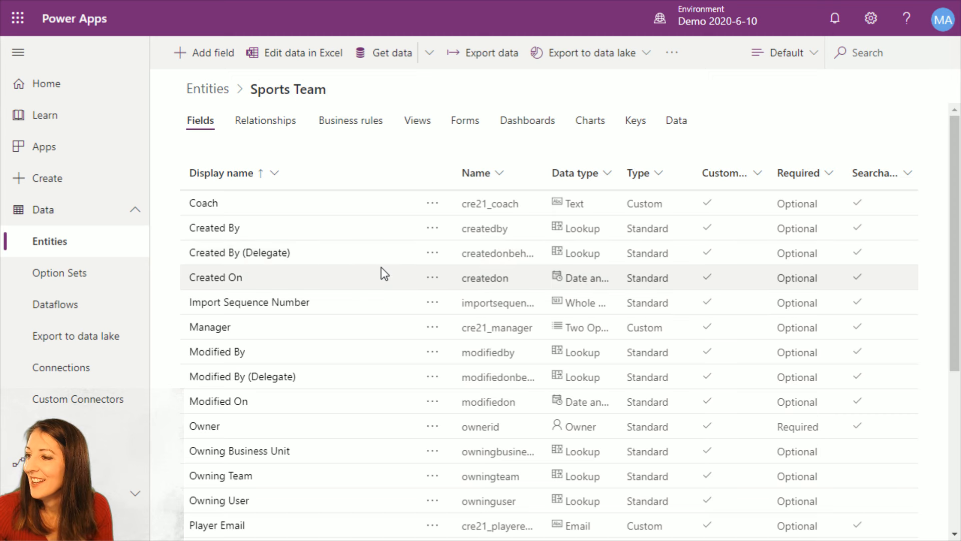
Make the Player First Name field required
{"action": "scroll", "coordinate": [375, 295], "scroll_direction": "down", "scroll_amount": 5}
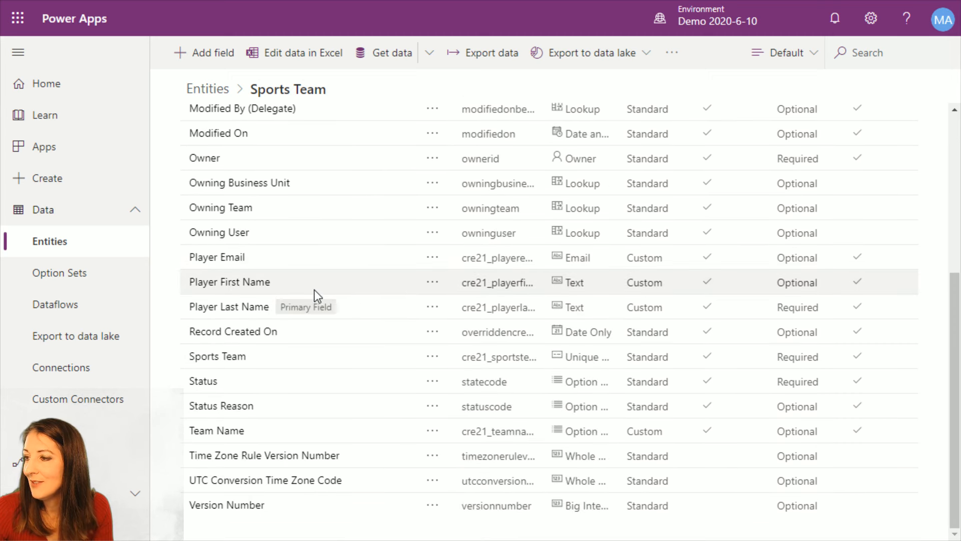
{"action": "left_click", "coordinate": [233, 285]}
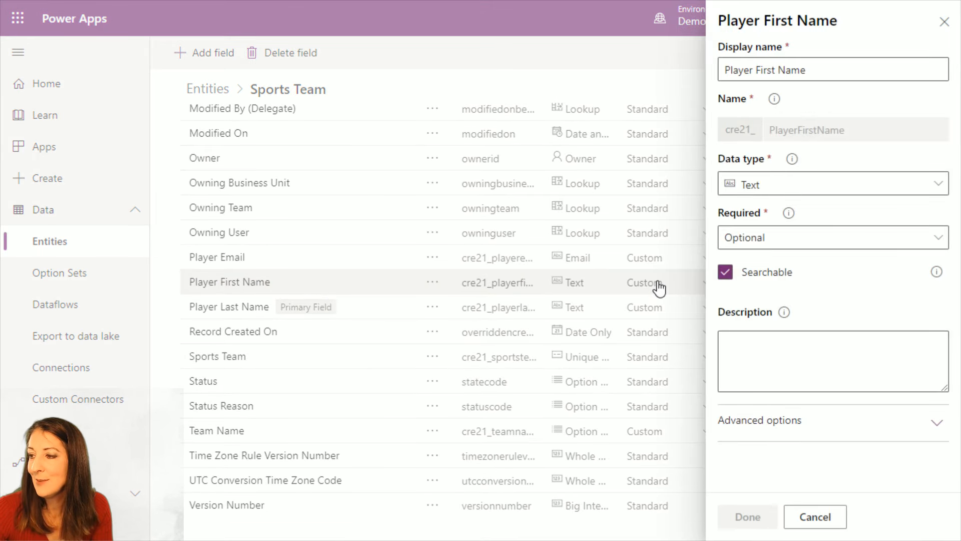
{"action": "left_click", "coordinate": [820, 243]}
{"action": "left_click", "coordinate": [765, 317]}
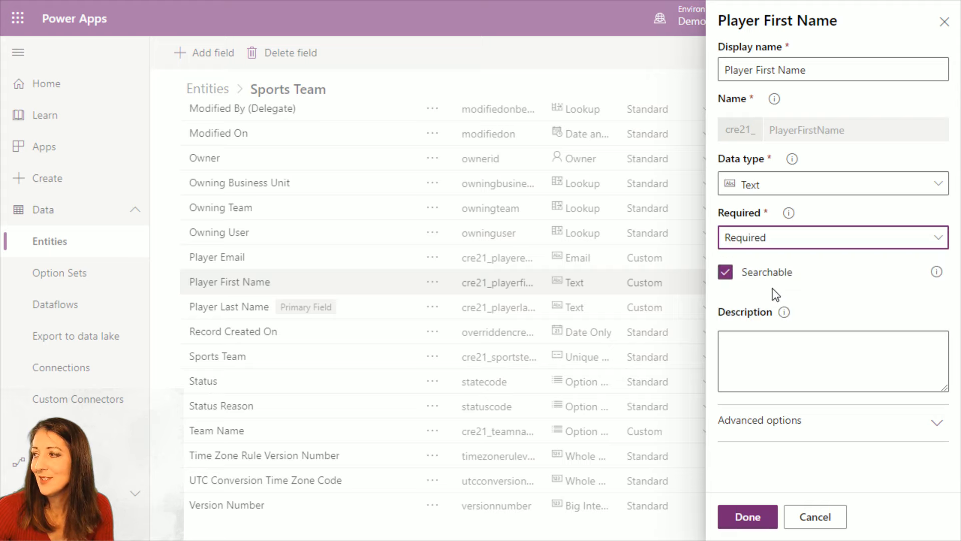
{"action": "left_click", "coordinate": [763, 517]}
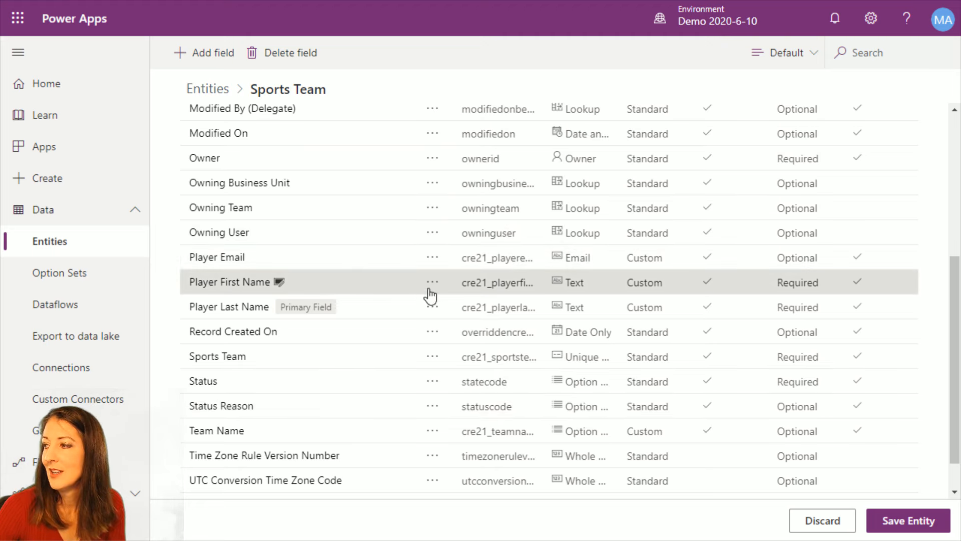
Make the Player Email field required and save the Sports Team entity
{"action": "left_click", "coordinate": [330, 258]}
{"action": "left_click", "coordinate": [796, 237]}
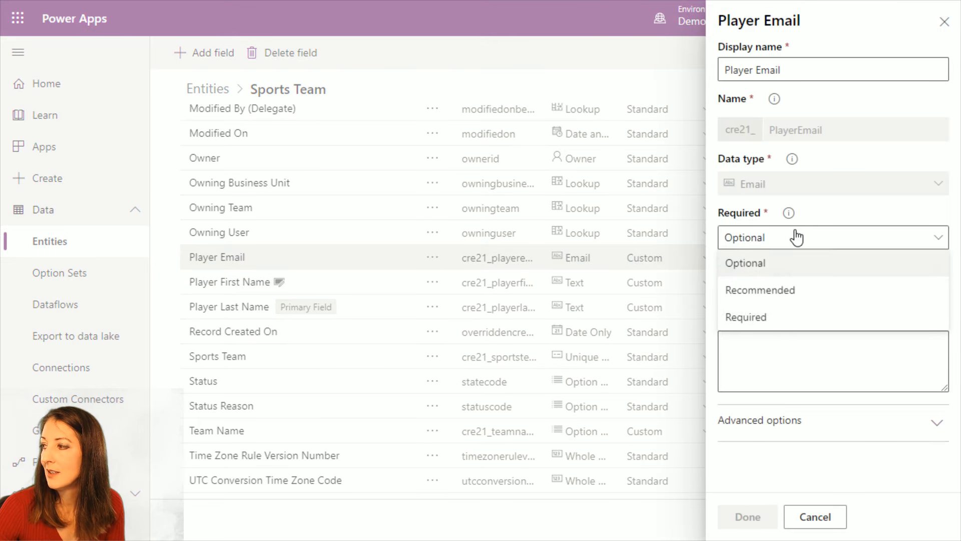
{"action": "left_click", "coordinate": [792, 319]}
{"action": "left_click", "coordinate": [754, 518]}
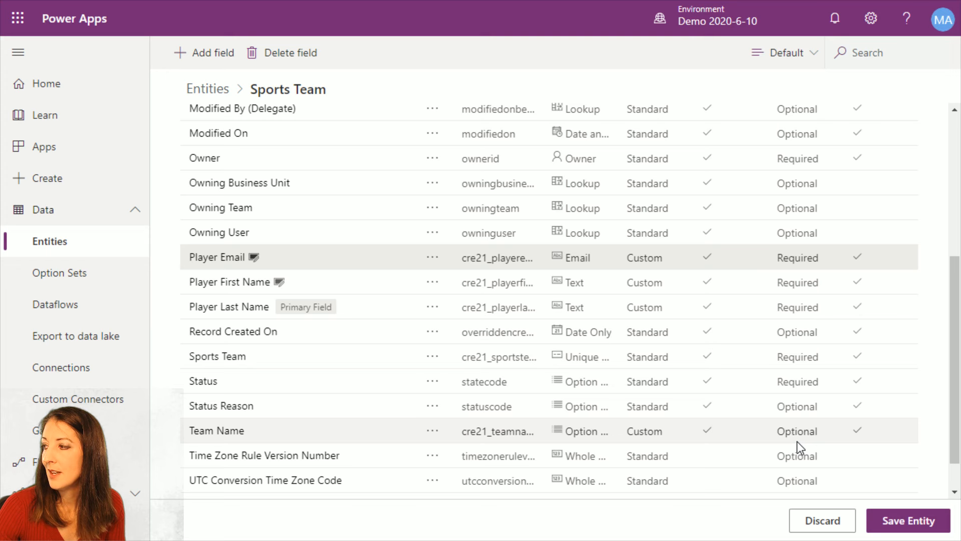
{"action": "left_click", "coordinate": [888, 526]}
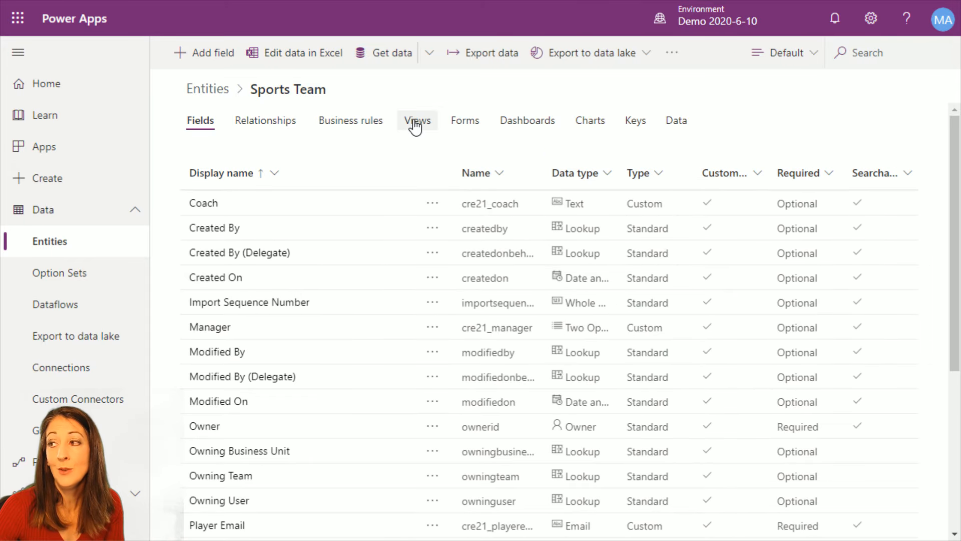
Look over the Sports Team entity's views and relationships and open the Active Sports Teams view for editing
{"action": "left_click", "coordinate": [414, 128]}
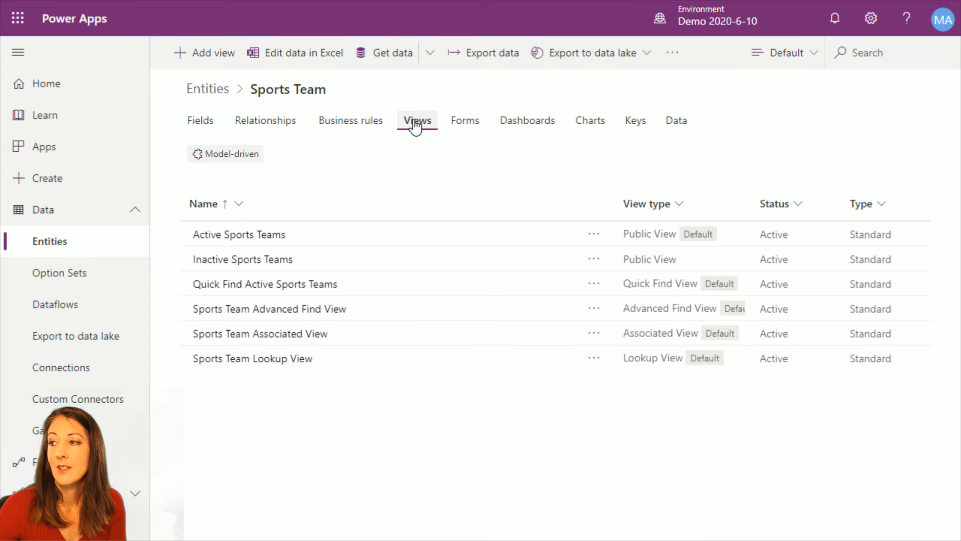
{"action": "left_click", "coordinate": [270, 124]}
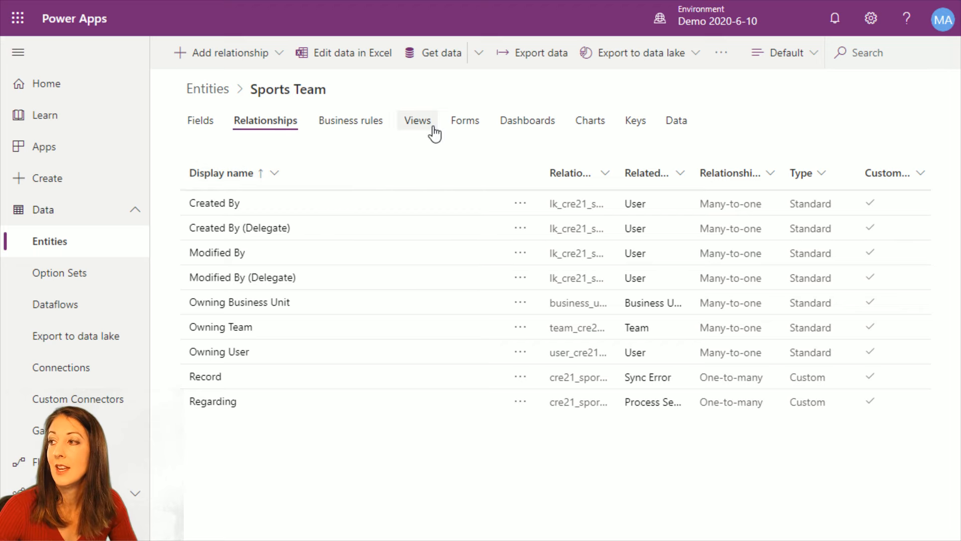
{"action": "left_click", "coordinate": [415, 121]}
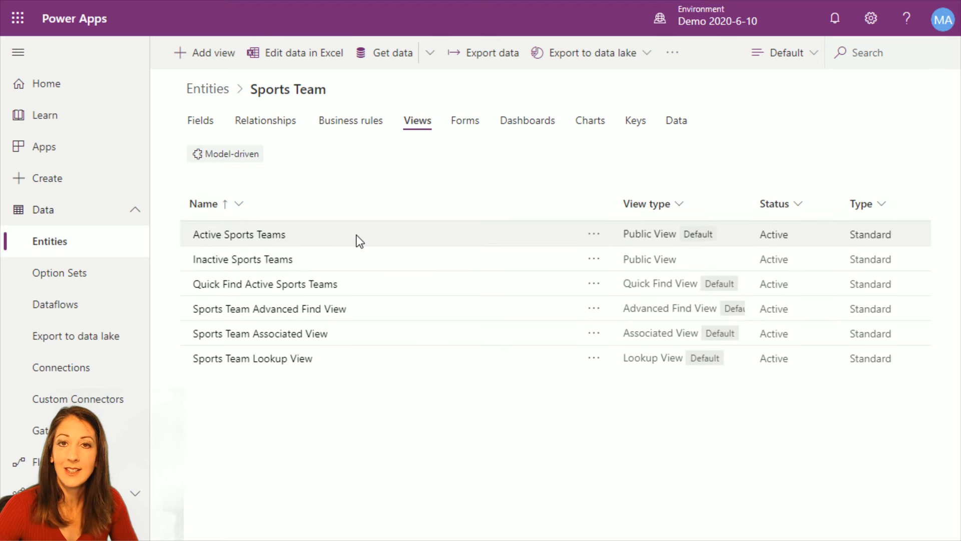
{"action": "left_click", "coordinate": [253, 235]}
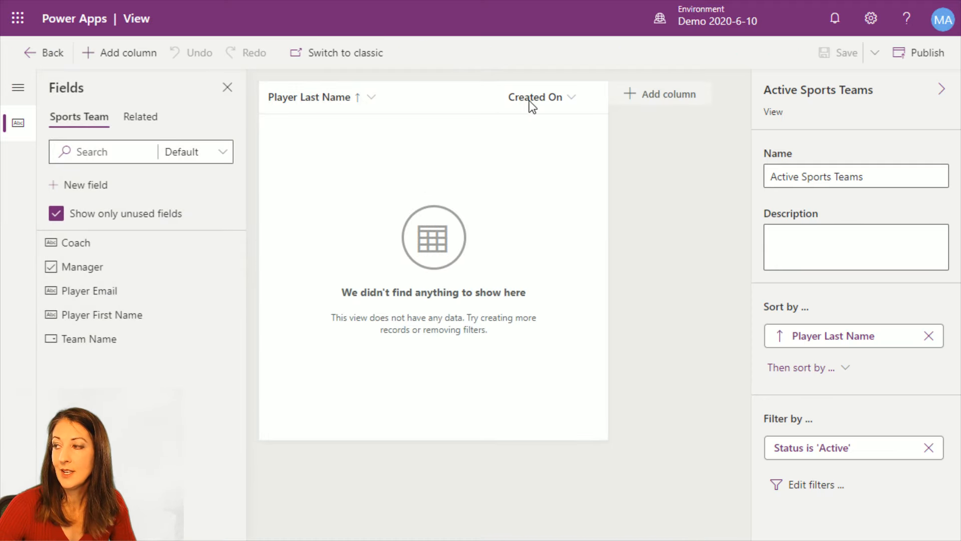
Add the Player First Name and Player Email columns to the Active Sports Teams view and save it
{"action": "left_click", "coordinate": [669, 100]}
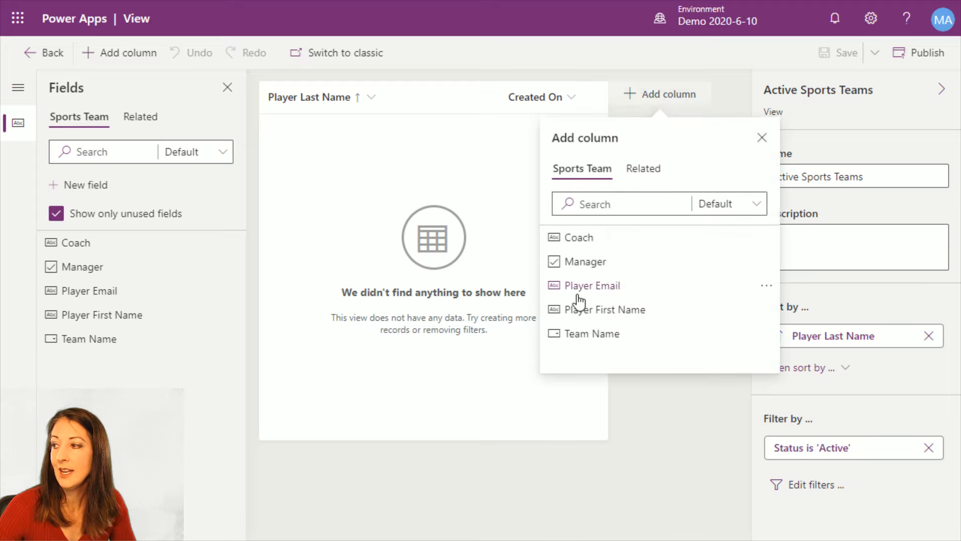
{"action": "left_click", "coordinate": [596, 311]}
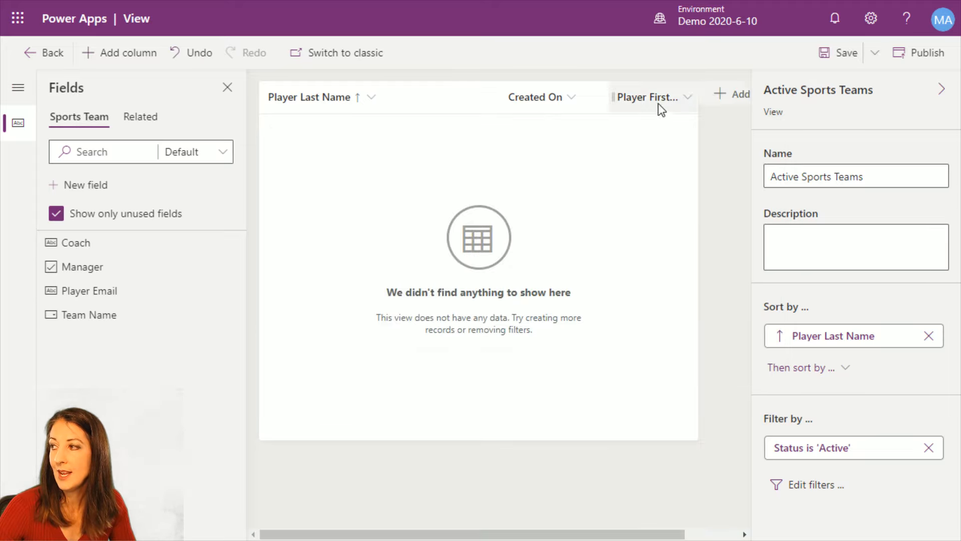
{"action": "left_click", "coordinate": [733, 94]}
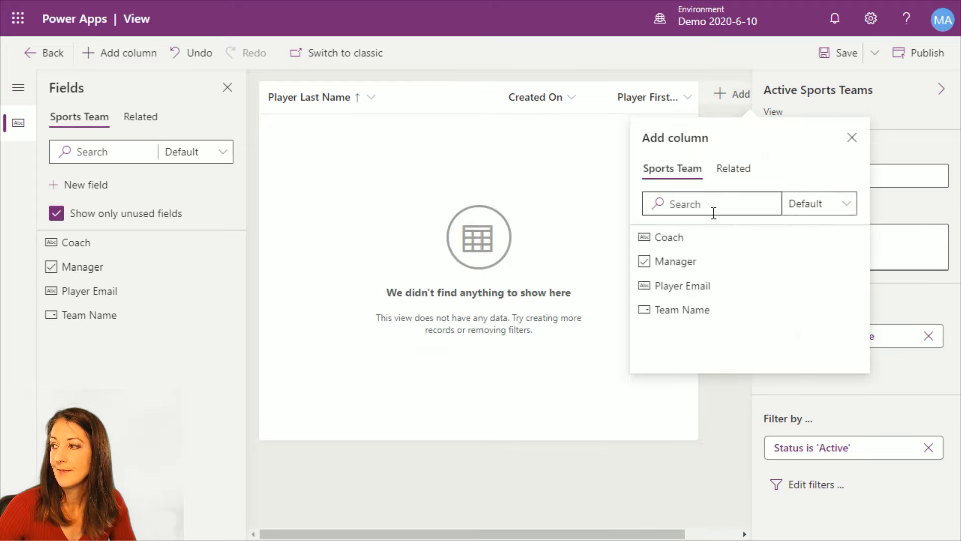
{"action": "left_click", "coordinate": [706, 293]}
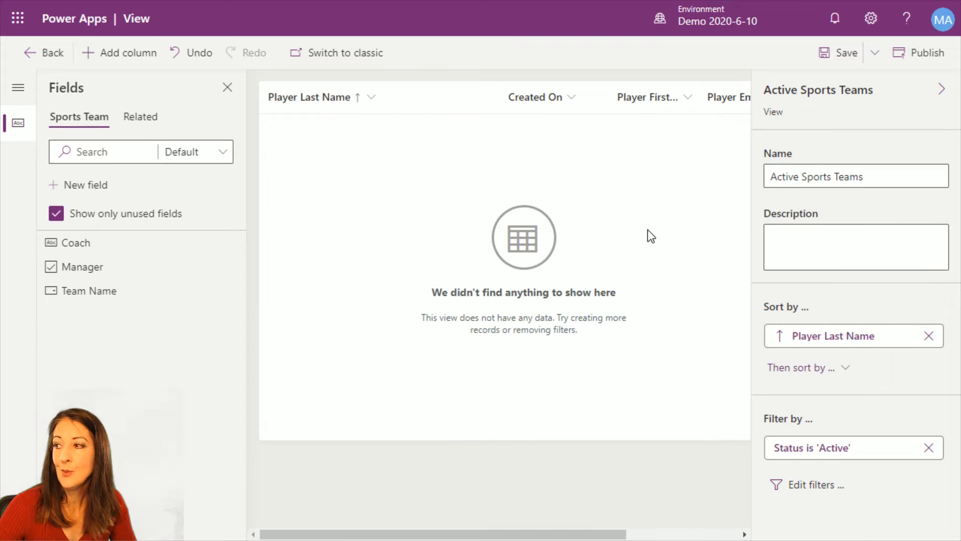
{"action": "left_click", "coordinate": [857, 56]}
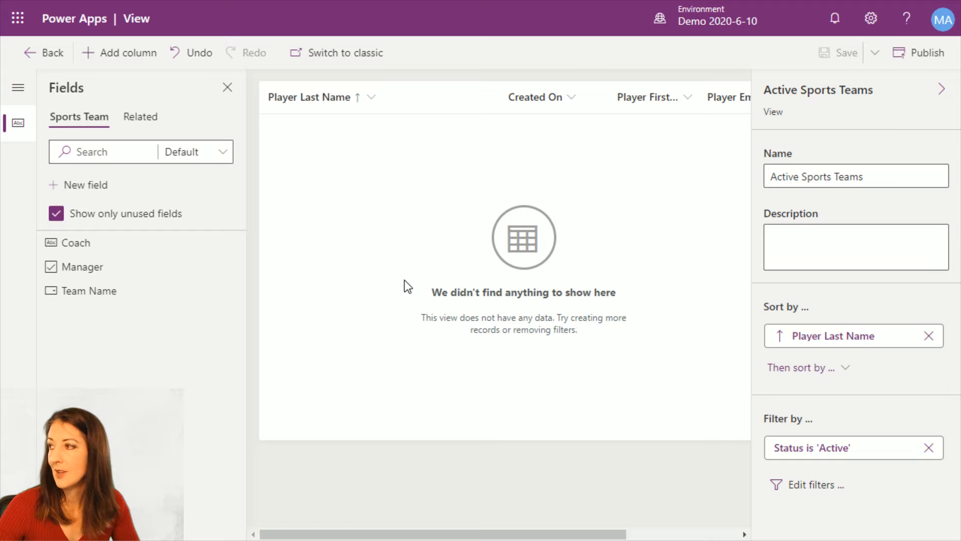
Return to the Sports Team entity, view its list of forms and leave full-screen mode
{"action": "left_click", "coordinate": [45, 53]}
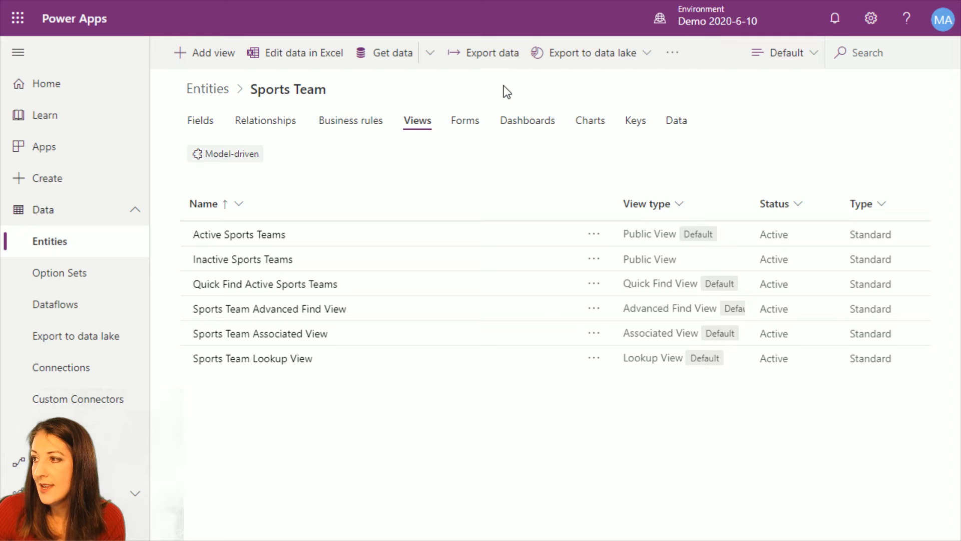
{"action": "left_click", "coordinate": [467, 121]}
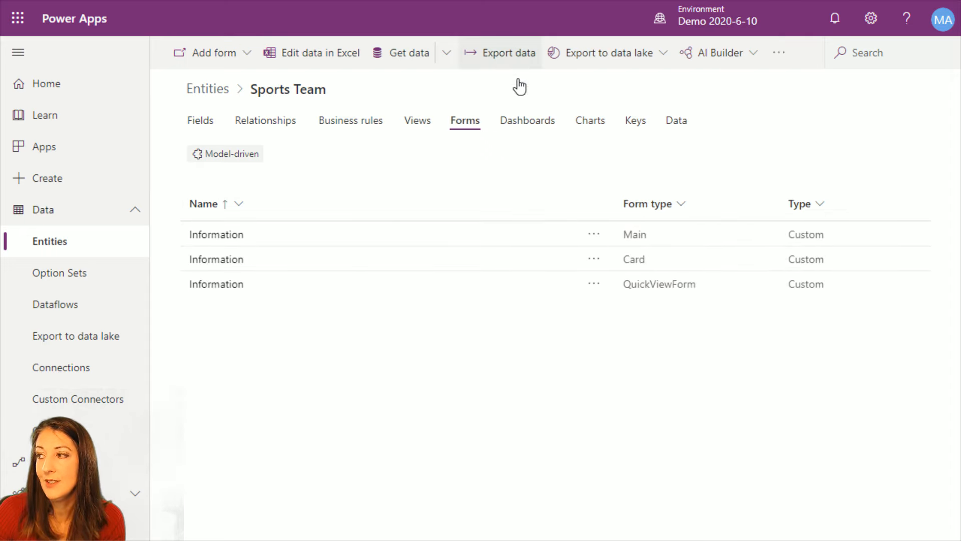
{"action": "key", "text": "F11"}
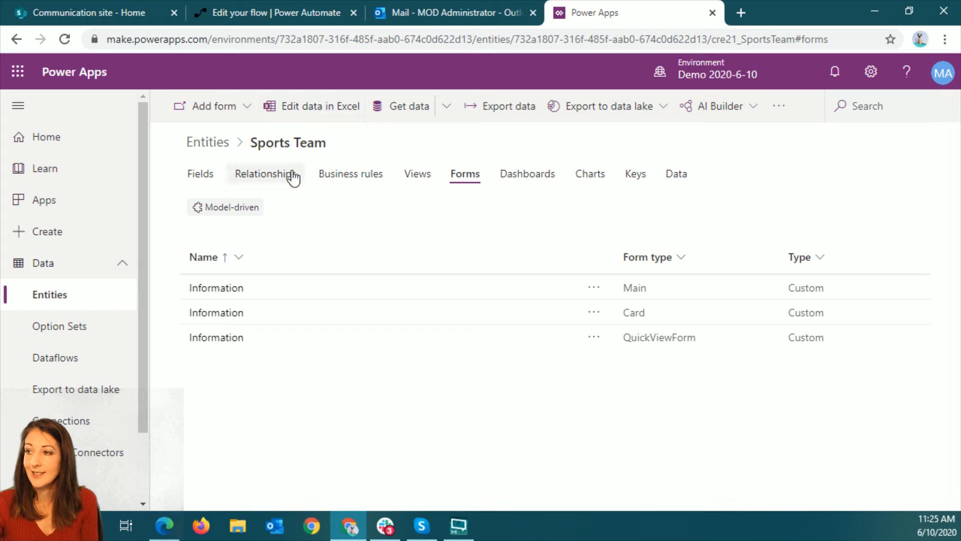
Reopen the portal for editing and select the unconfigured form component on the Sports page
{"action": "left_click", "coordinate": [63, 200]}
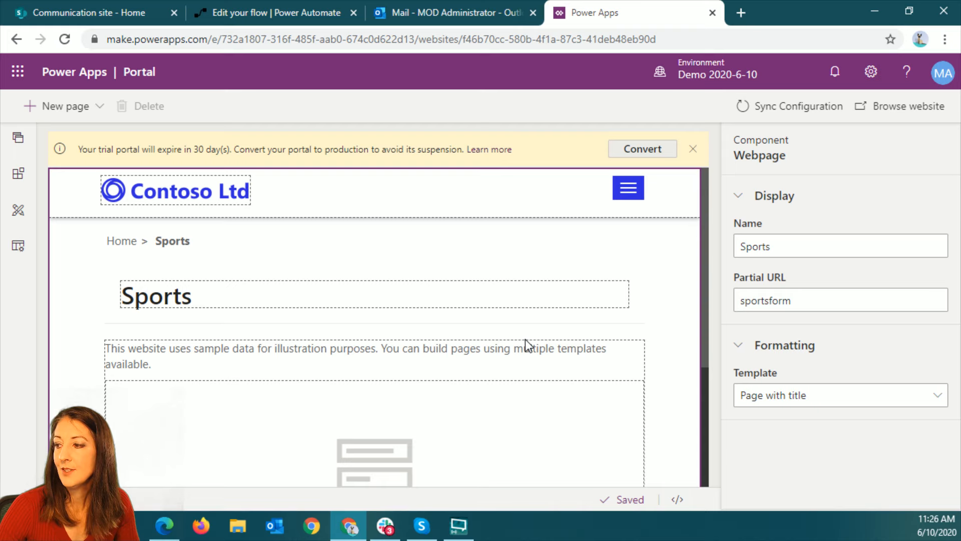
{"action": "scroll", "coordinate": [382, 327], "scroll_direction": "down", "scroll_amount": 4}
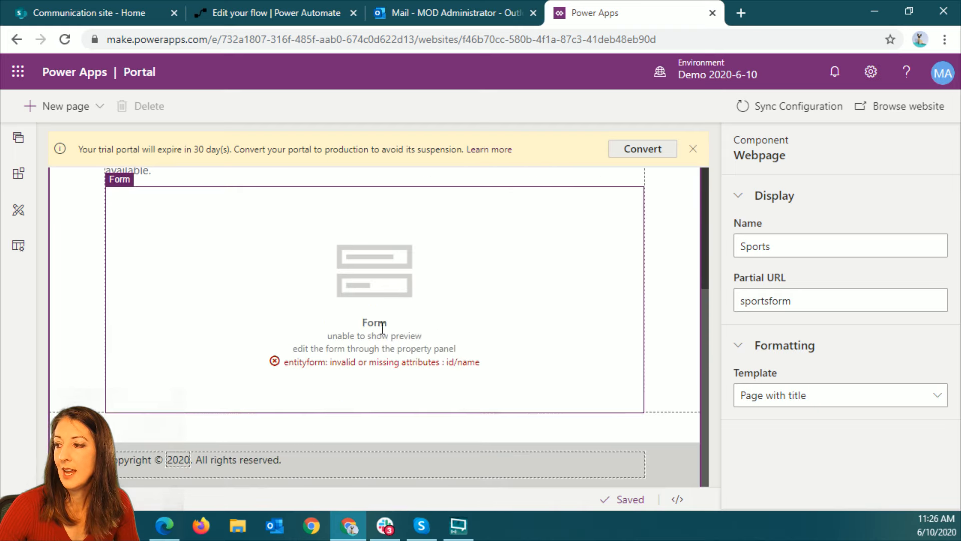
{"action": "left_click", "coordinate": [271, 272]}
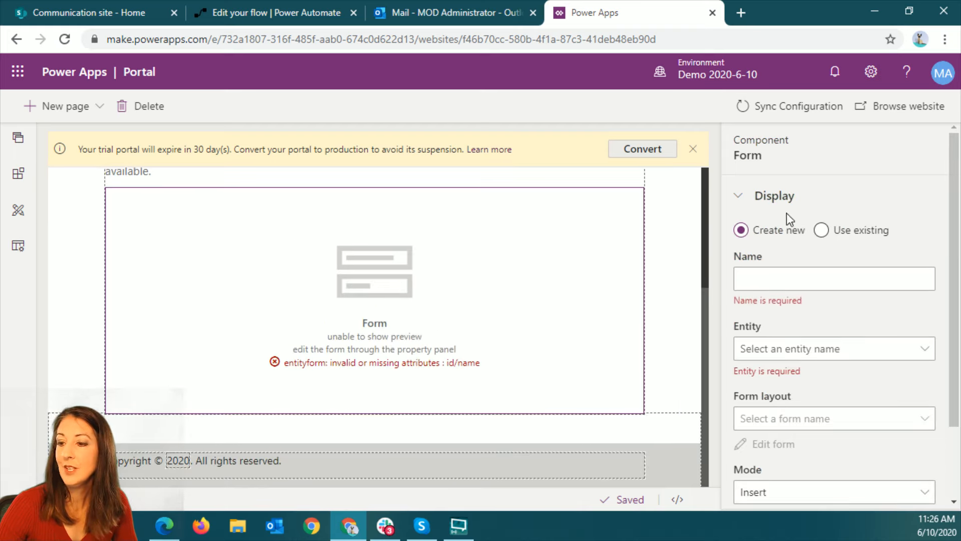
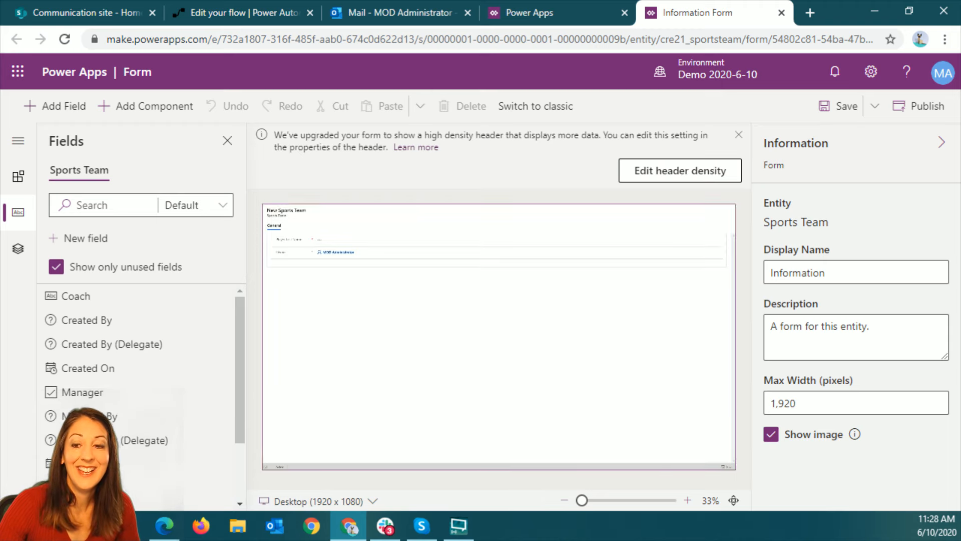
Add the Player First Name and Player Email fields to the Sports Team Information form, between Player Last Name and Owner
{"action": "key", "text": "alt+Tab"}
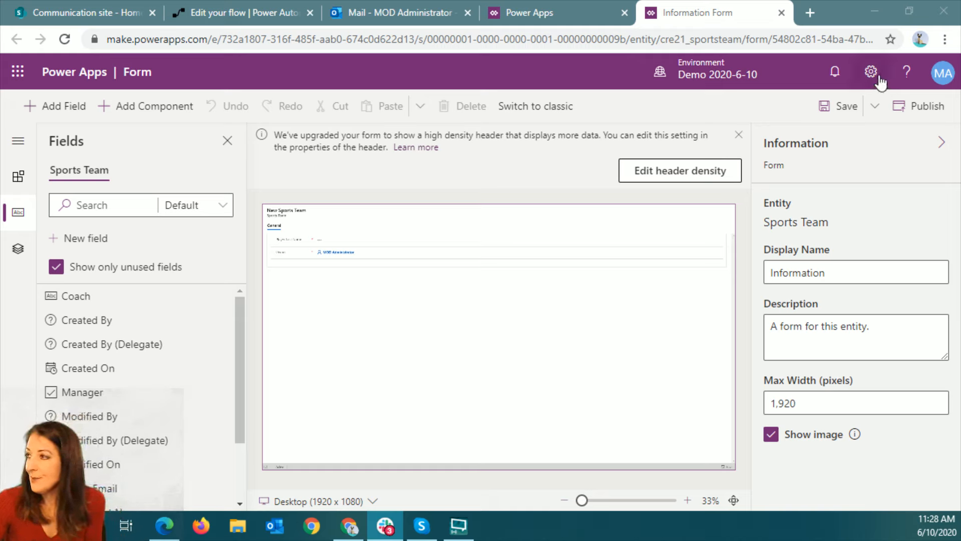
{"action": "left_click", "coordinate": [705, 17]}
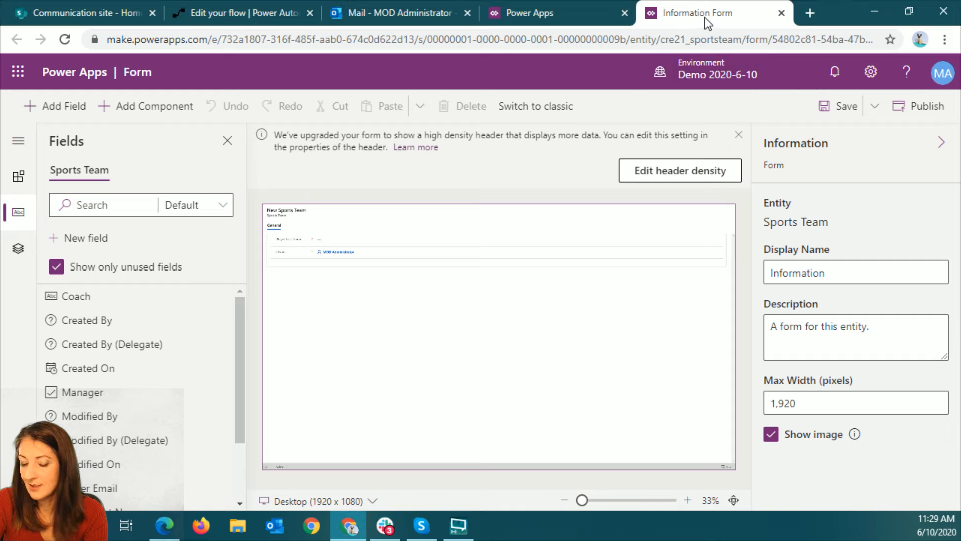
{"action": "key", "text": "F11"}
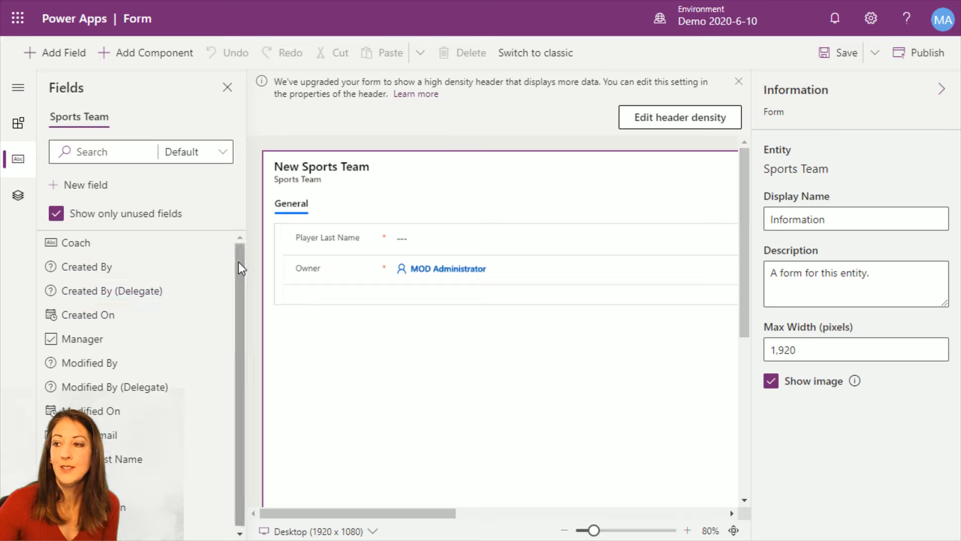
{"action": "mouse_move", "coordinate": [239, 262]}
{"action": "left_mouse_down"}
{"action": "mouse_move", "coordinate": [242, 287]}
{"action": "mouse_move", "coordinate": [226, 251]}
{"action": "left_mouse_up"}
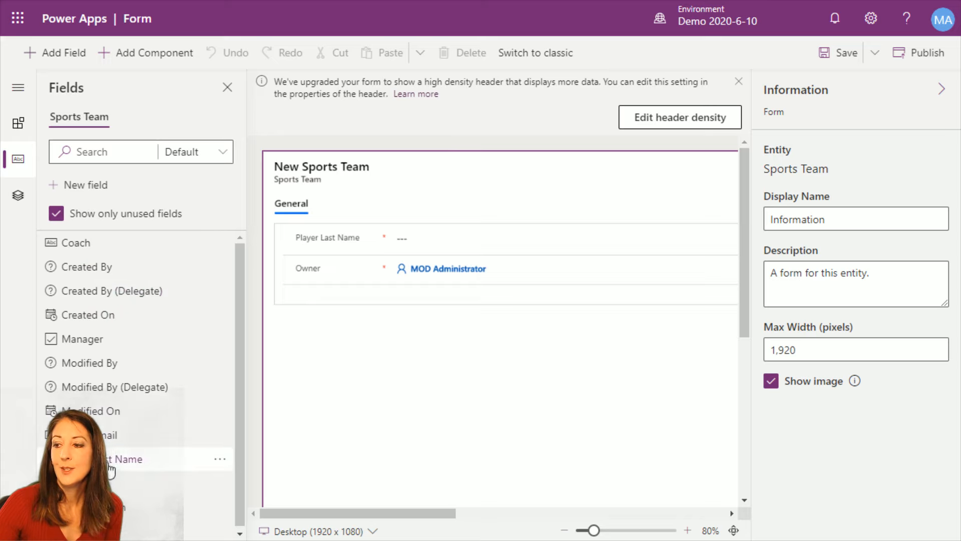
{"action": "left_click_drag", "start_coordinate": [109, 470], "coordinate": [390, 267]}
{"action": "left_click_drag", "start_coordinate": [107, 434], "coordinate": [403, 299]}
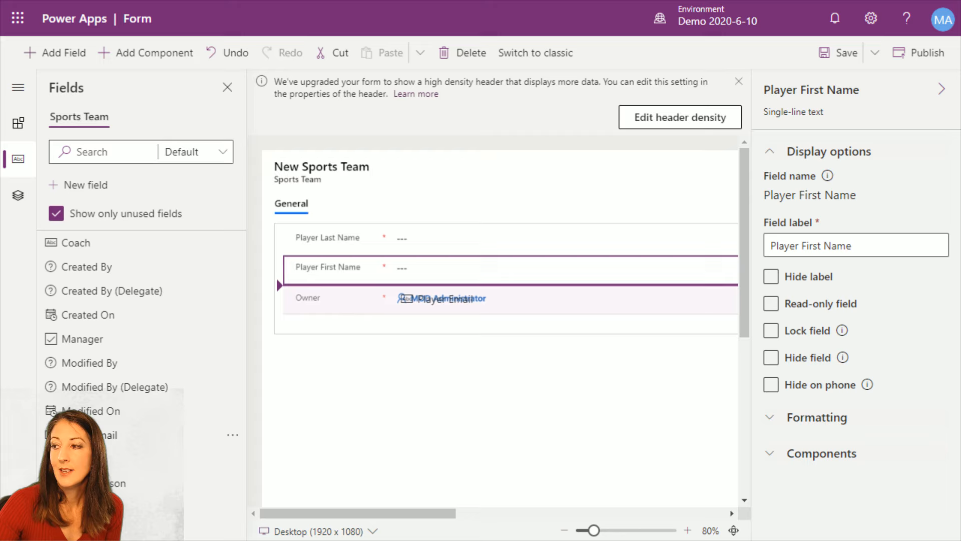
{"action": "left_click_drag", "start_coordinate": [403, 298], "coordinate": [405, 299]}
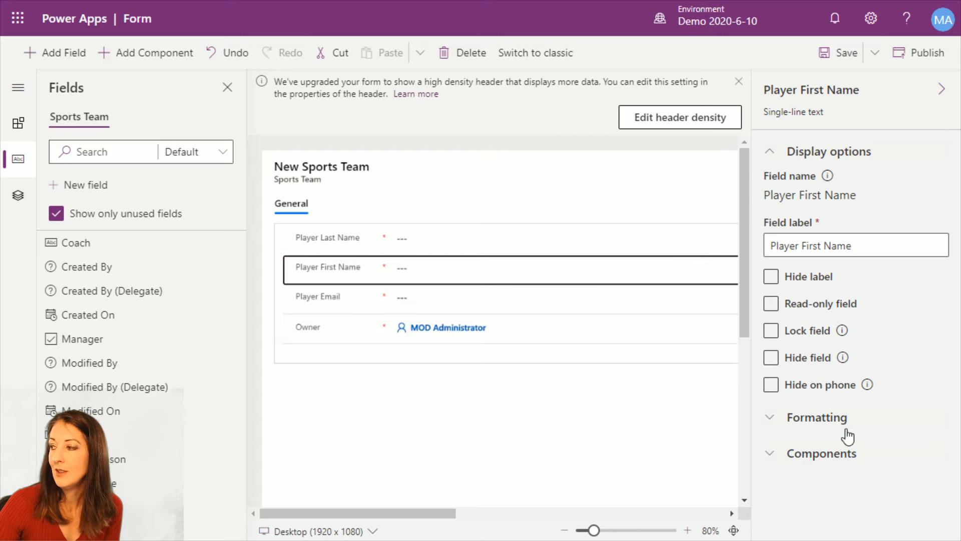
Select the Player Email field, save and publish the Information form, and leave full-screen mode
{"action": "left_click", "coordinate": [486, 307]}
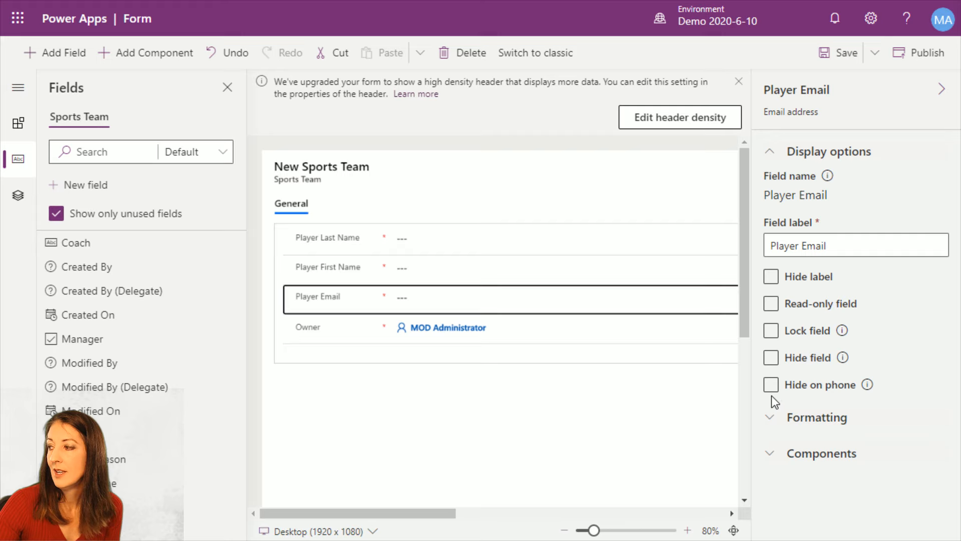
{"action": "left_click", "coordinate": [770, 454]}
{"action": "left_click", "coordinate": [771, 454]}
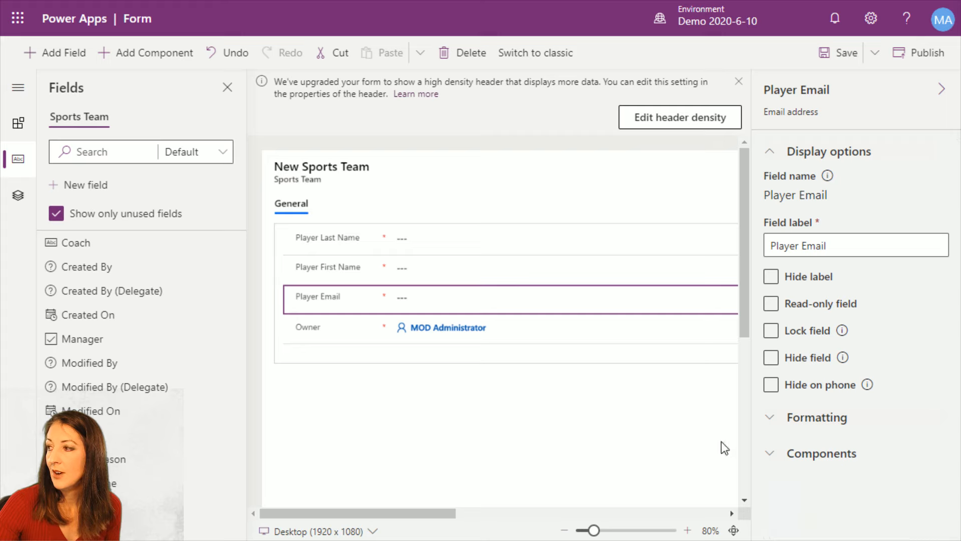
{"action": "left_click", "coordinate": [846, 54]}
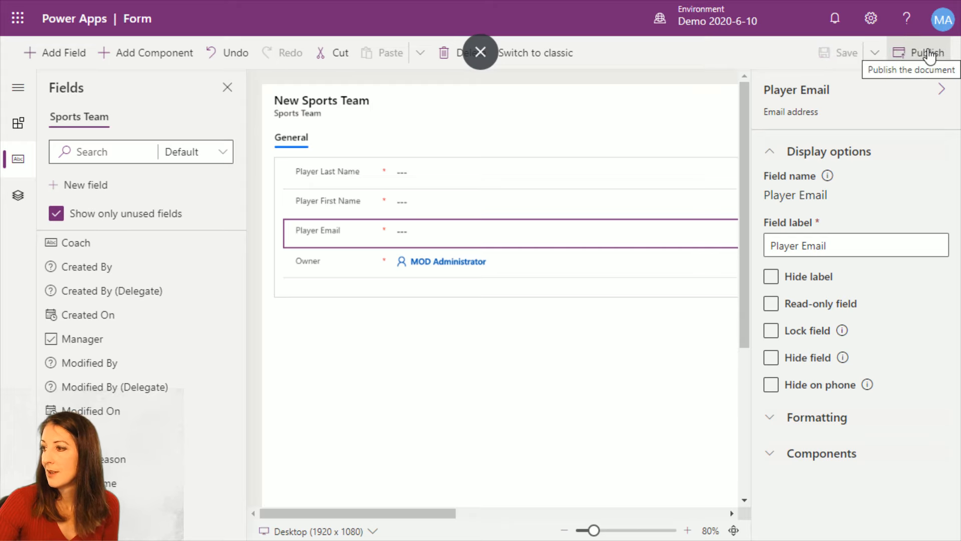
{"action": "left_click", "coordinate": [930, 53]}
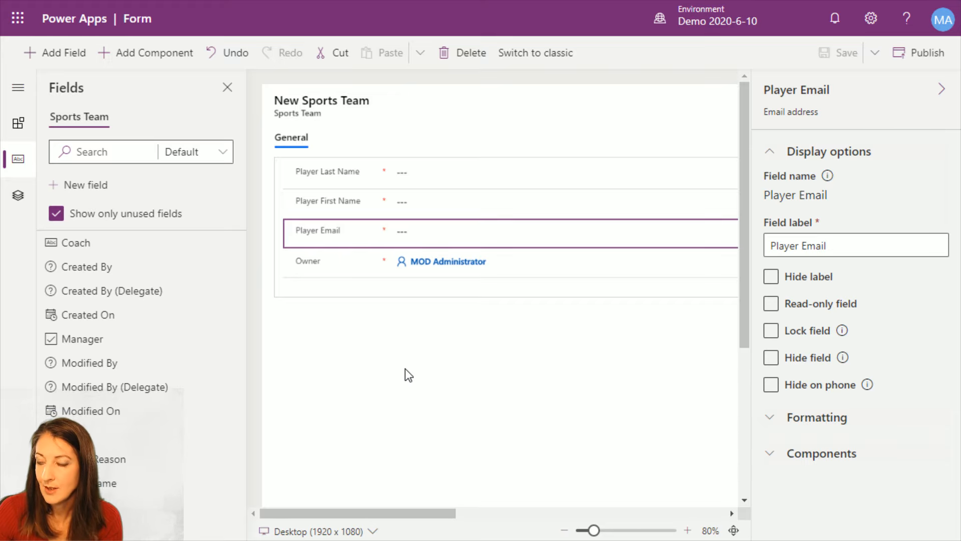
{"action": "key", "text": "F11"}
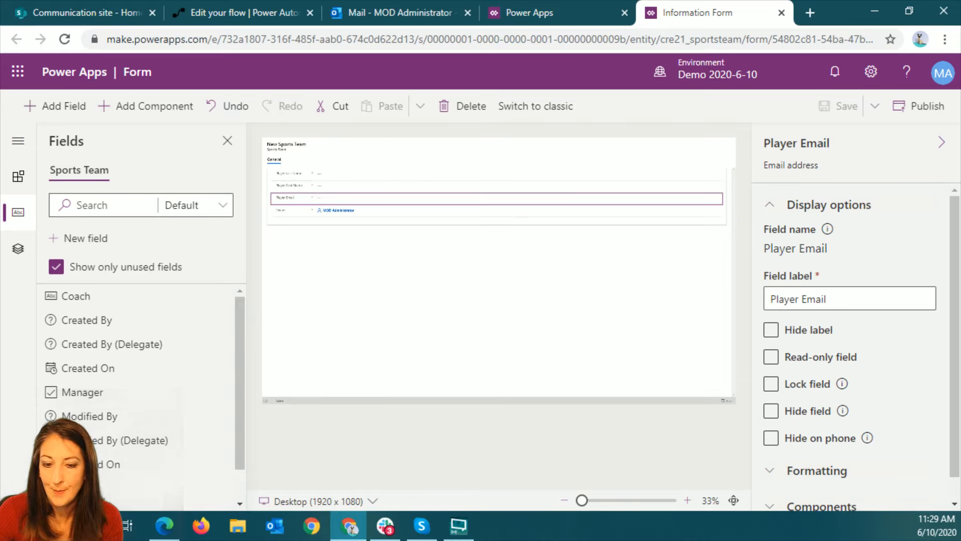
Switch to the live portal in Edge, reload it, and open the Sports page to check which fields its form shows
{"action": "left_click", "coordinate": [164, 525]}
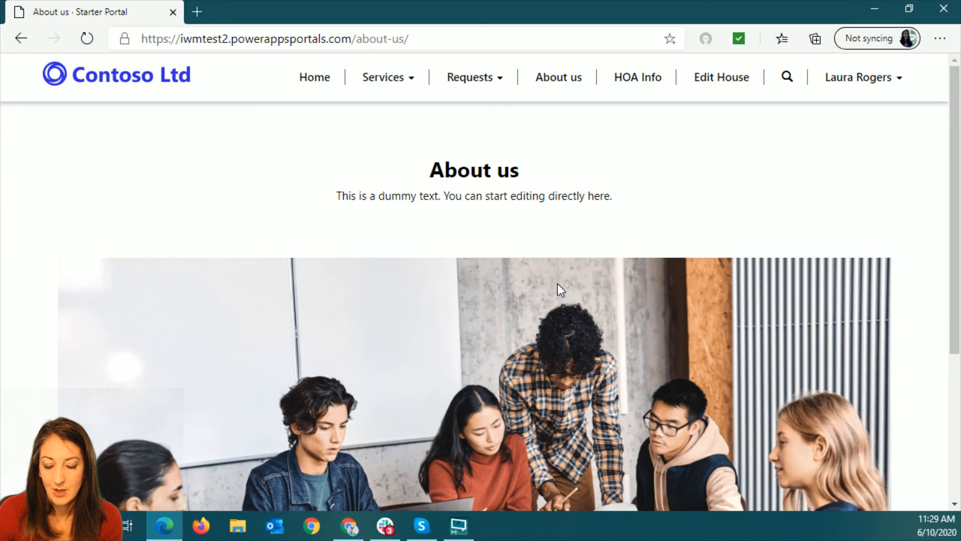
{"action": "key", "text": "F5"}
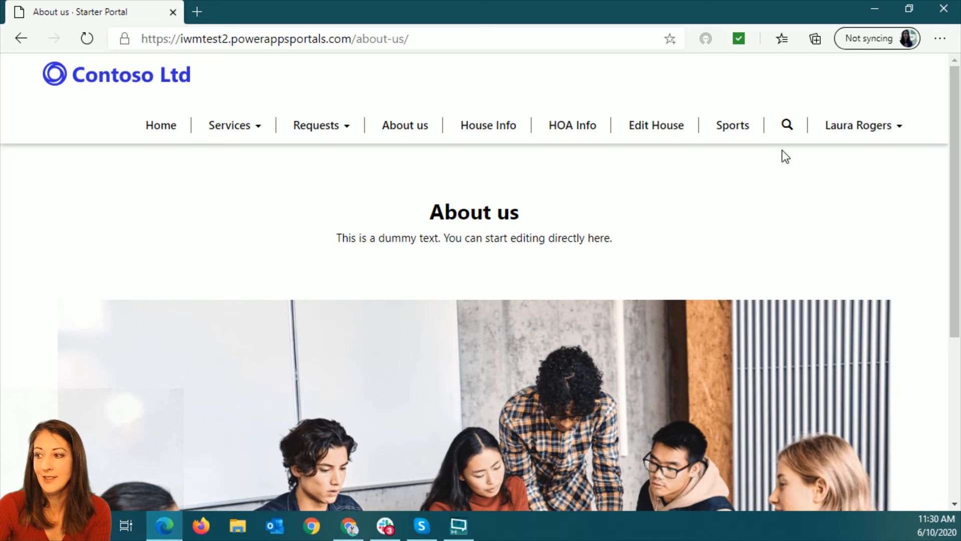
{"action": "left_click", "coordinate": [179, 132]}
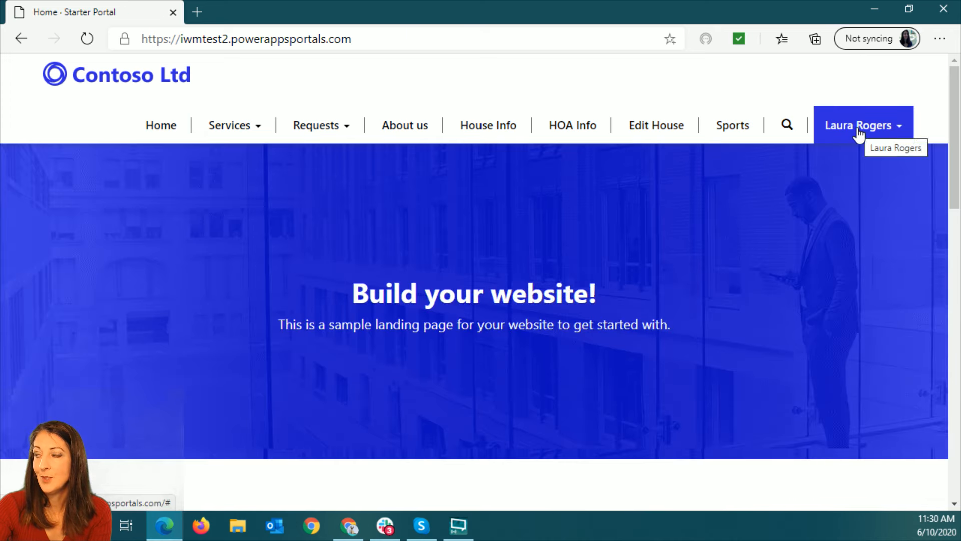
{"action": "left_click", "coordinate": [857, 134]}
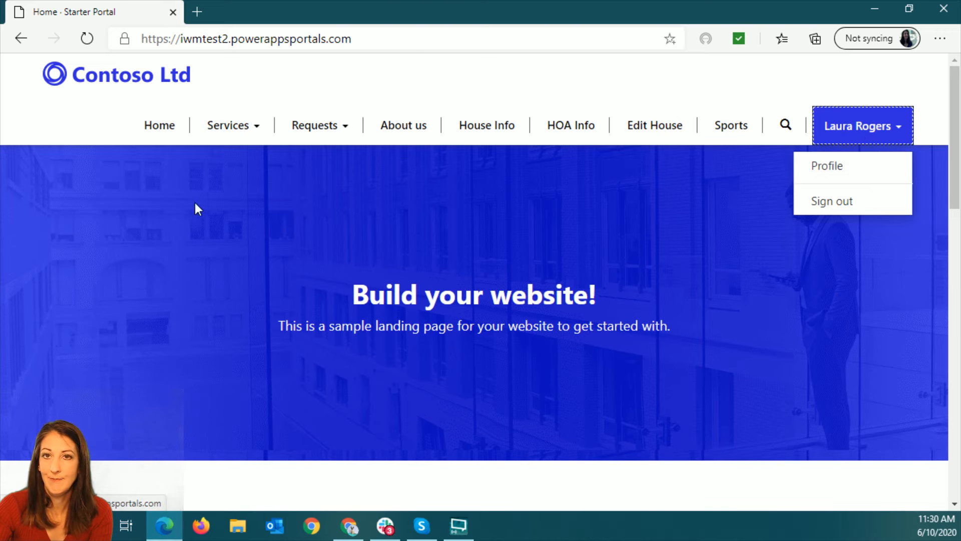
{"action": "left_click", "coordinate": [313, 88]}
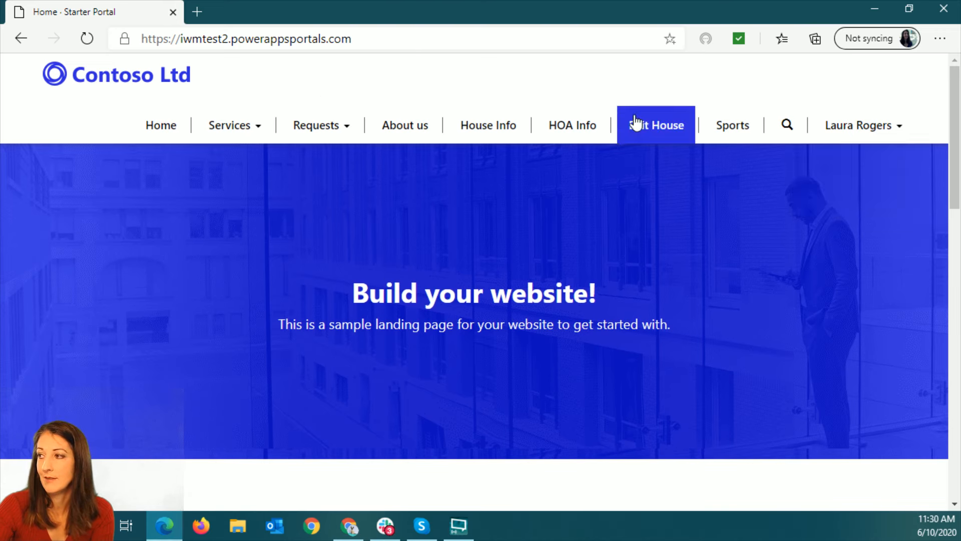
{"action": "left_click", "coordinate": [724, 132]}
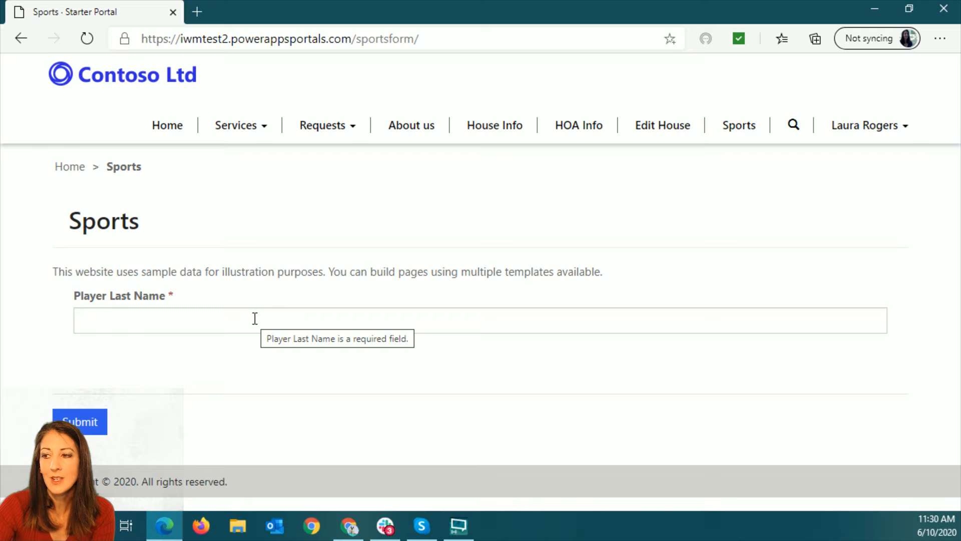
{"action": "left_click", "coordinate": [245, 324]}
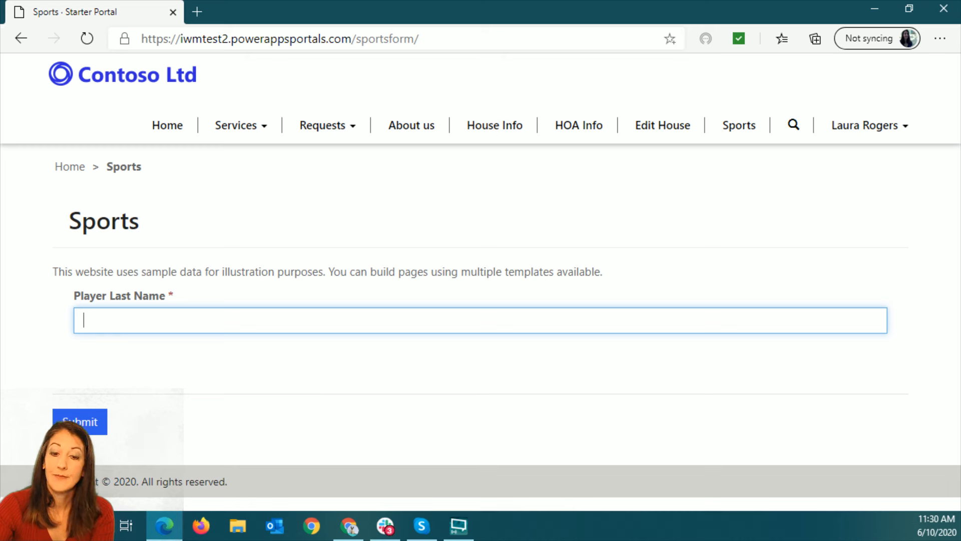
Return to Power Apps in Chrome and compare the portal's form component settings with the edited Information form
{"action": "key", "text": "alt+Tab"}
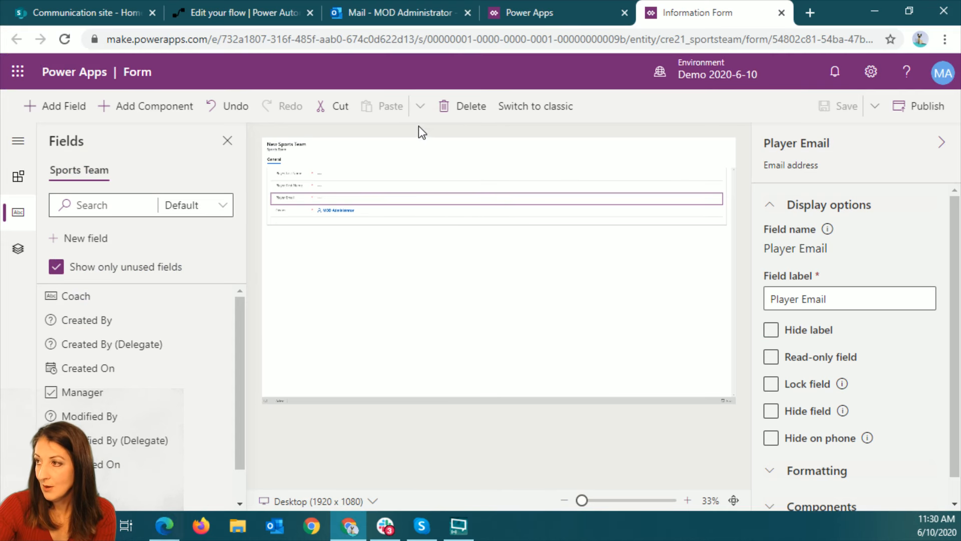
{"action": "left_click", "coordinate": [554, 13]}
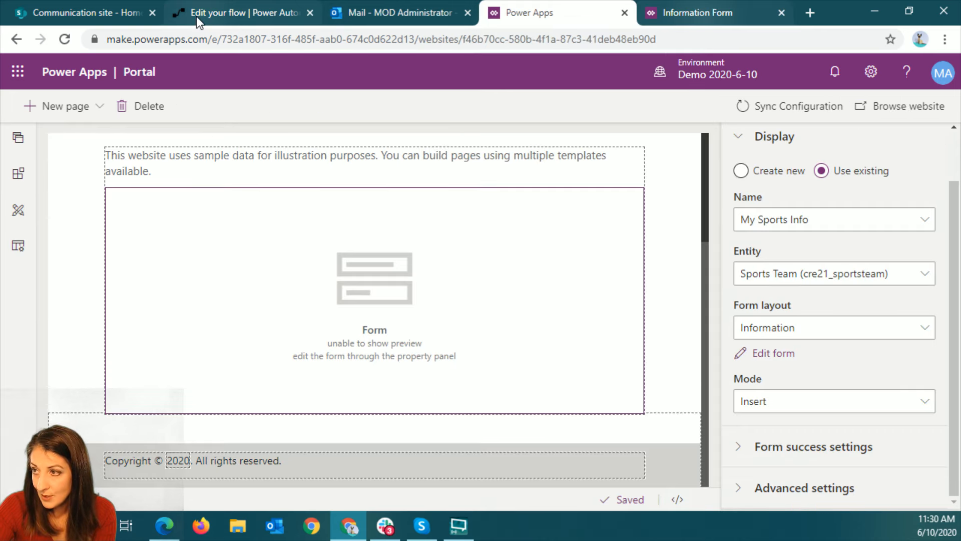
{"action": "left_click", "coordinate": [686, 12]}
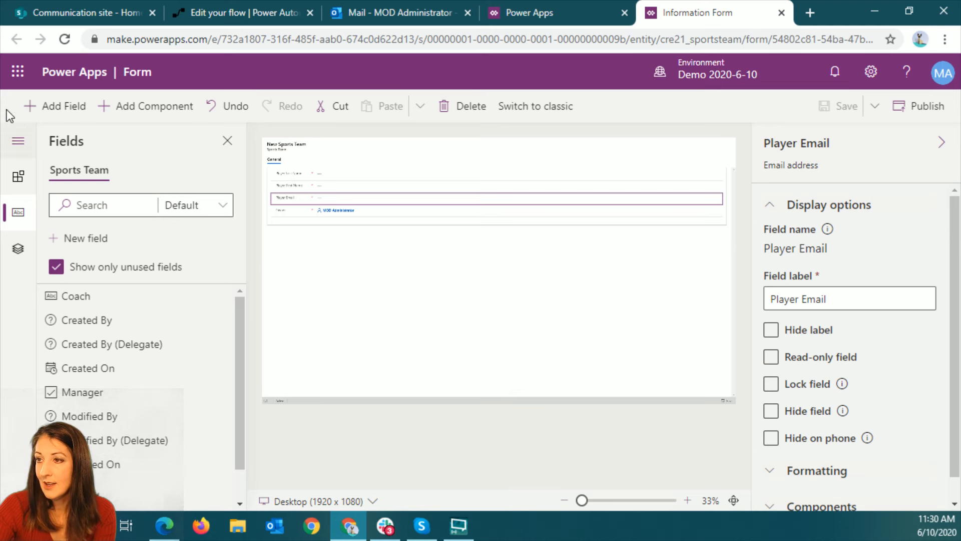
{"action": "left_click", "coordinate": [565, 15]}
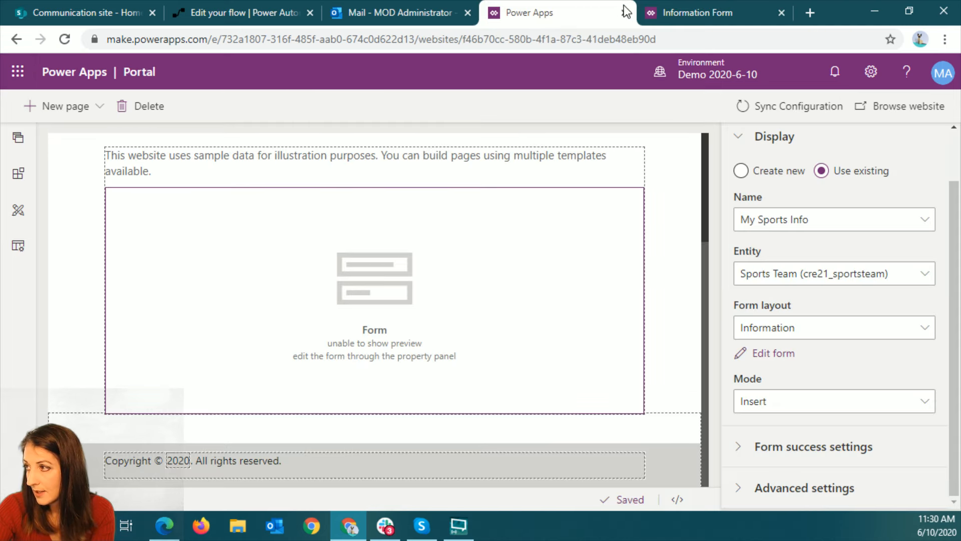
Open web.powerapps.com in a new browser tab and open the Sports Team entity from the list of entities
{"action": "left_click", "coordinate": [810, 8]}
{"action": "type", "text": "web"}
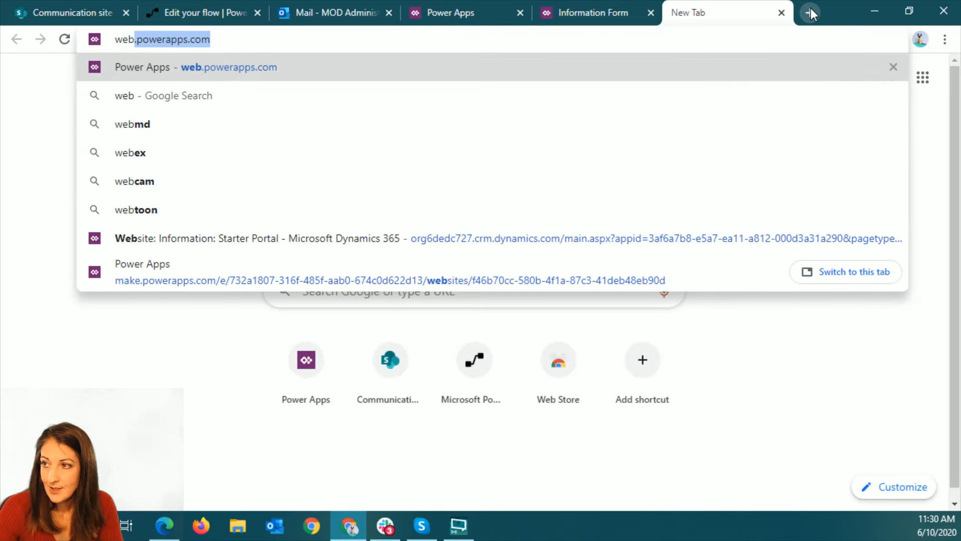
{"action": "key", "text": "Return"}
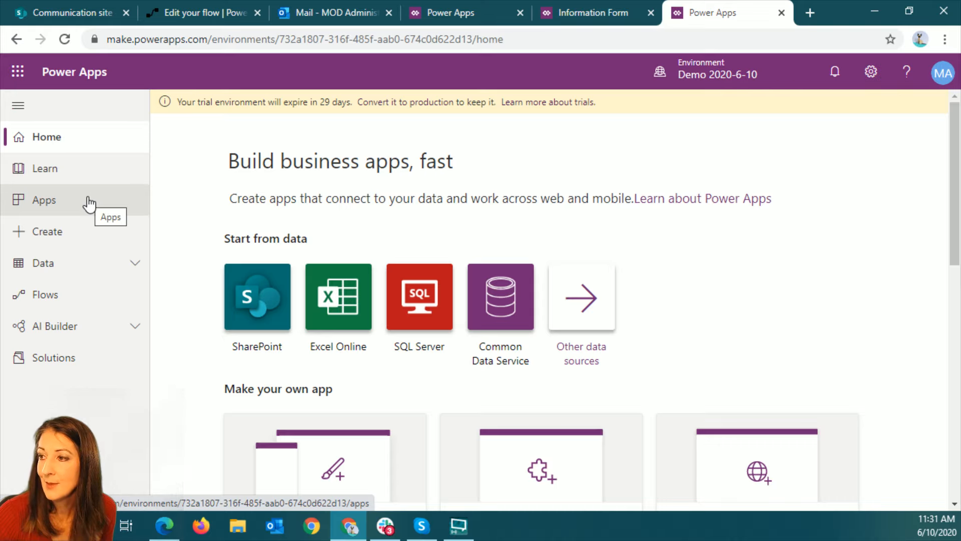
{"action": "left_click", "coordinate": [89, 203]}
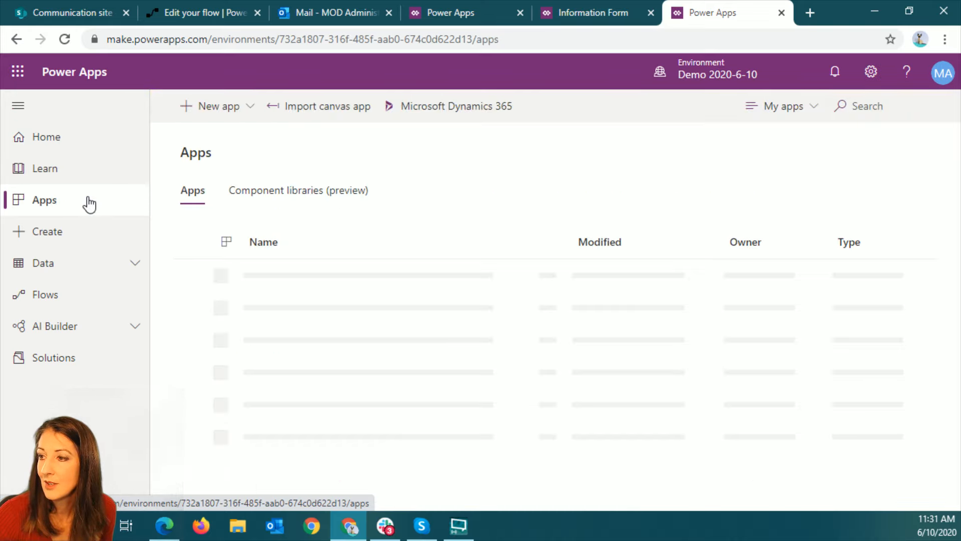
{"action": "left_click", "coordinate": [103, 273]}
{"action": "left_click", "coordinate": [55, 296]}
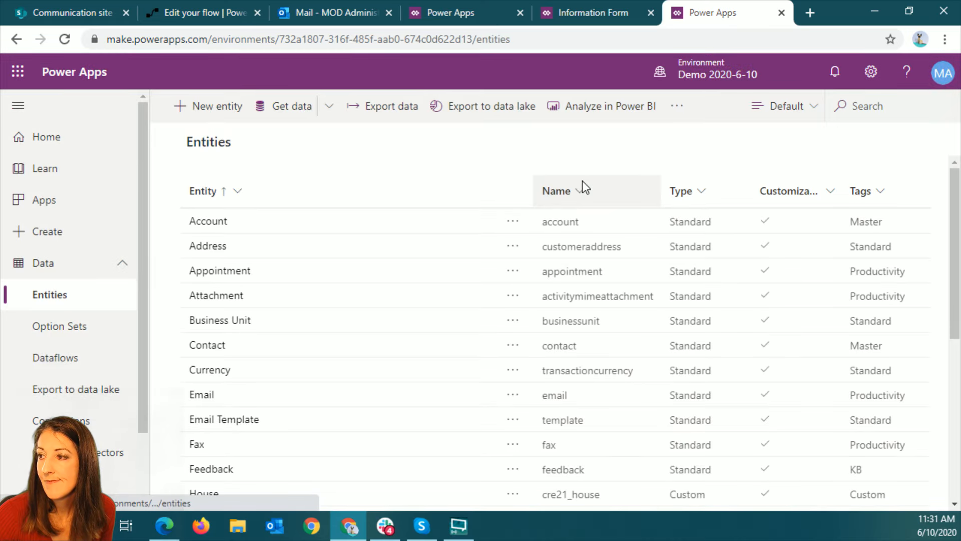
{"action": "scroll", "coordinate": [364, 366], "scroll_direction": "down", "scroll_amount": 5}
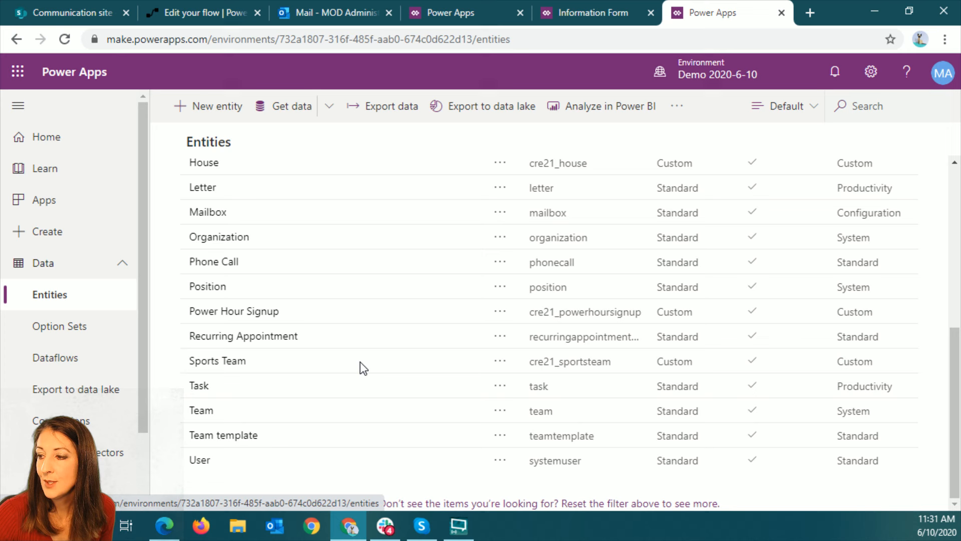
{"action": "left_click", "coordinate": [215, 365]}
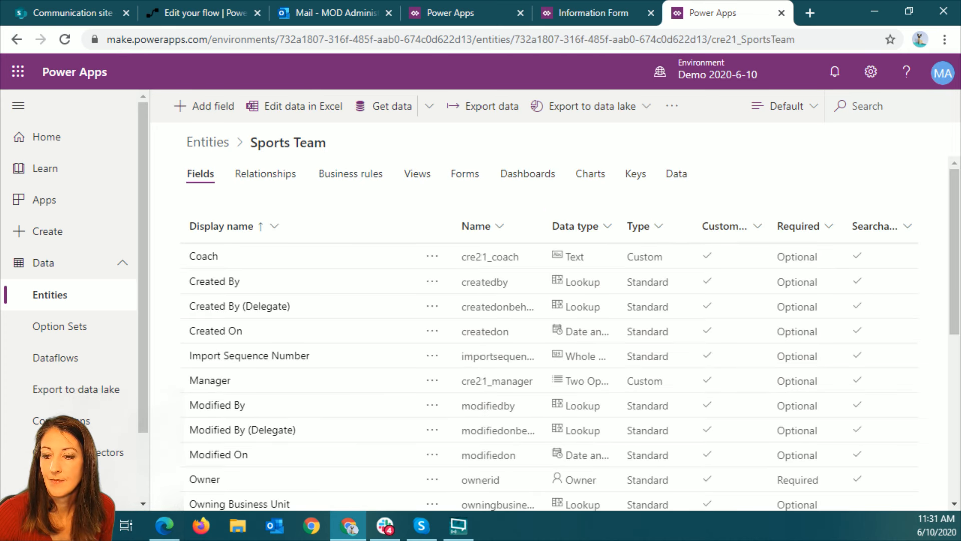
{"action": "key", "text": "alt+Tab"}
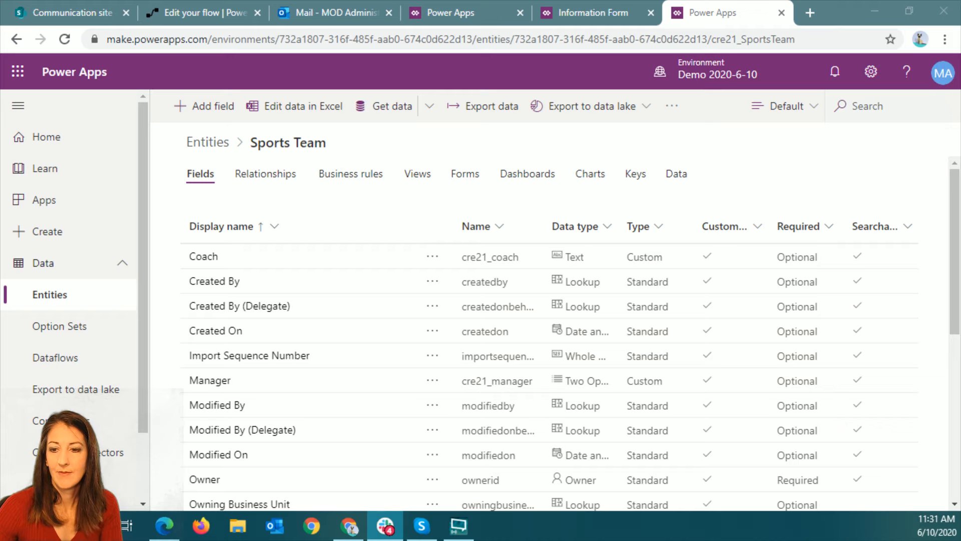
Check the fields on the Sports Team entity's Main Information form, and open its QuickViewForm Information form
{"action": "left_click", "coordinate": [466, 176]}
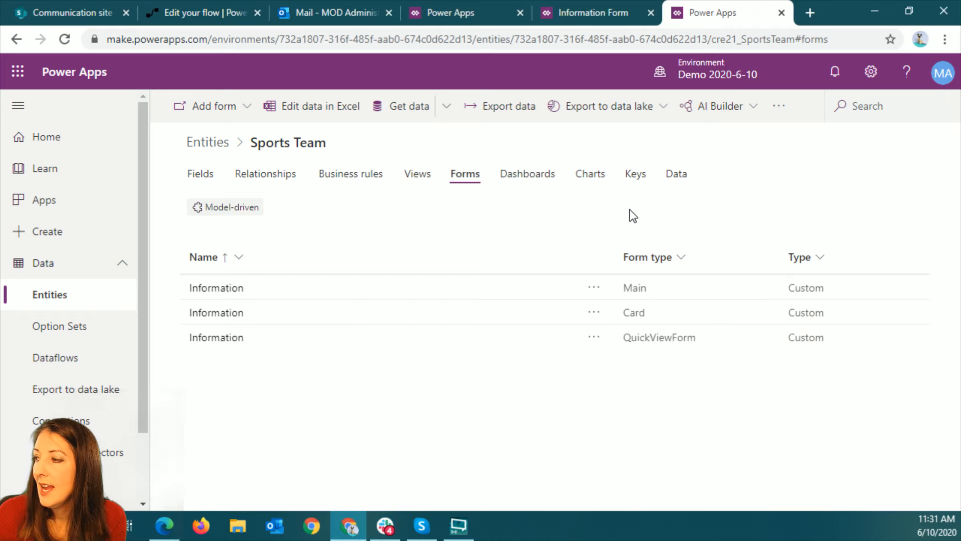
{"action": "left_click", "coordinate": [226, 291]}
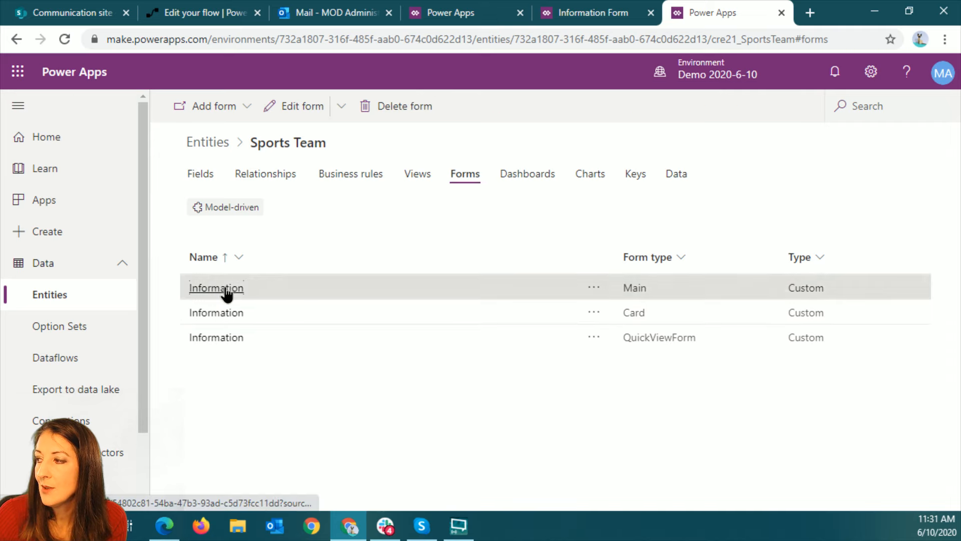
{"action": "left_click", "coordinate": [227, 293]}
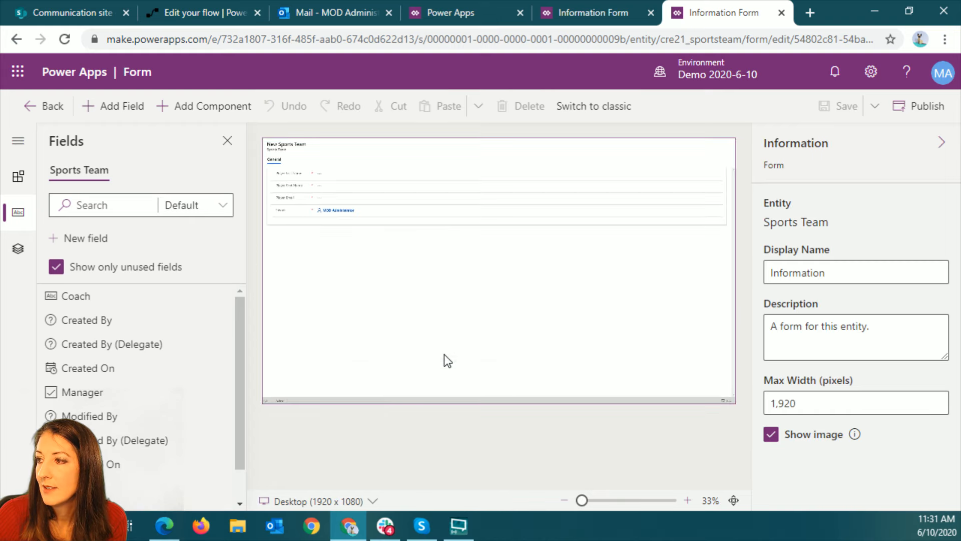
{"action": "left_click", "coordinate": [689, 500]}
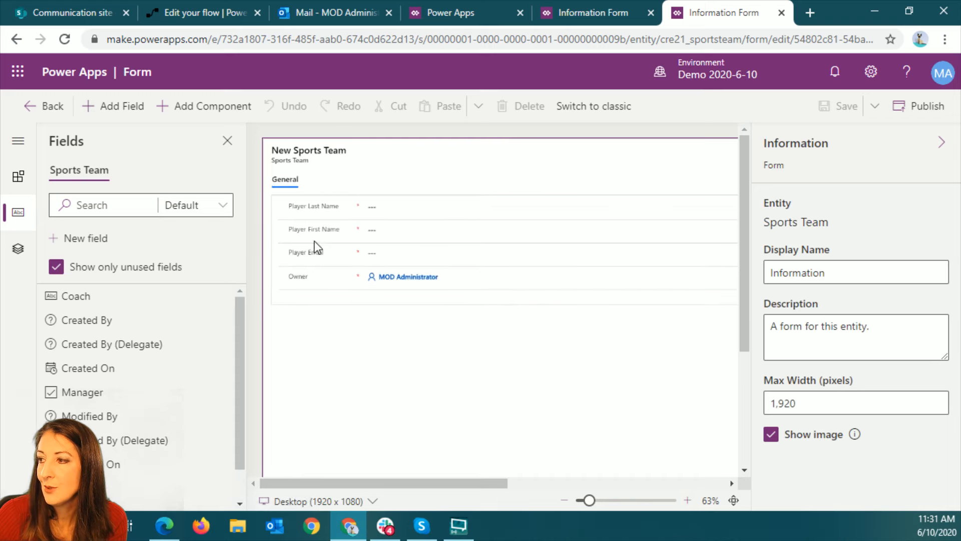
{"action": "left_click", "coordinate": [41, 107]}
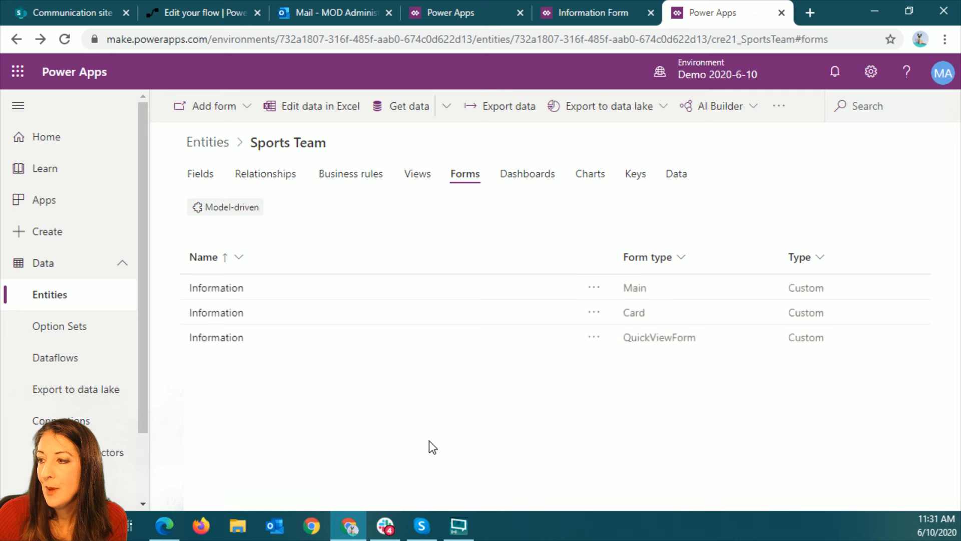
{"action": "left_click", "coordinate": [219, 341]}
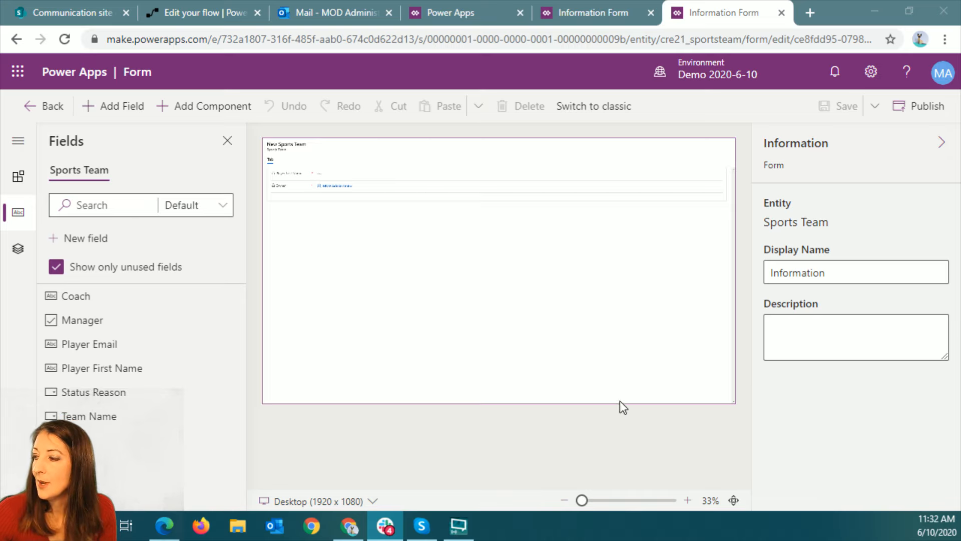
Add Player First Name, Player Email, Coach, Team Name and Manager above Owner on the QuickViewForm, publish it, and return to the entity's forms list
{"action": "left_click", "coordinate": [687, 500]}
{"action": "left_click", "coordinate": [688, 500]}
{"action": "left_click", "coordinate": [687, 500]}
{"action": "left_click", "coordinate": [687, 500]}
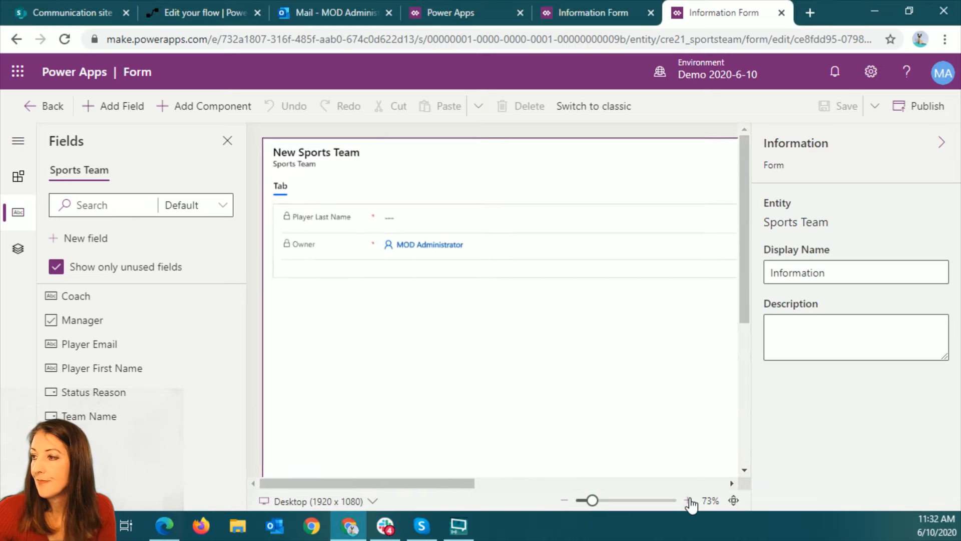
{"action": "left_click_drag", "start_coordinate": [122, 370], "coordinate": [388, 244]}
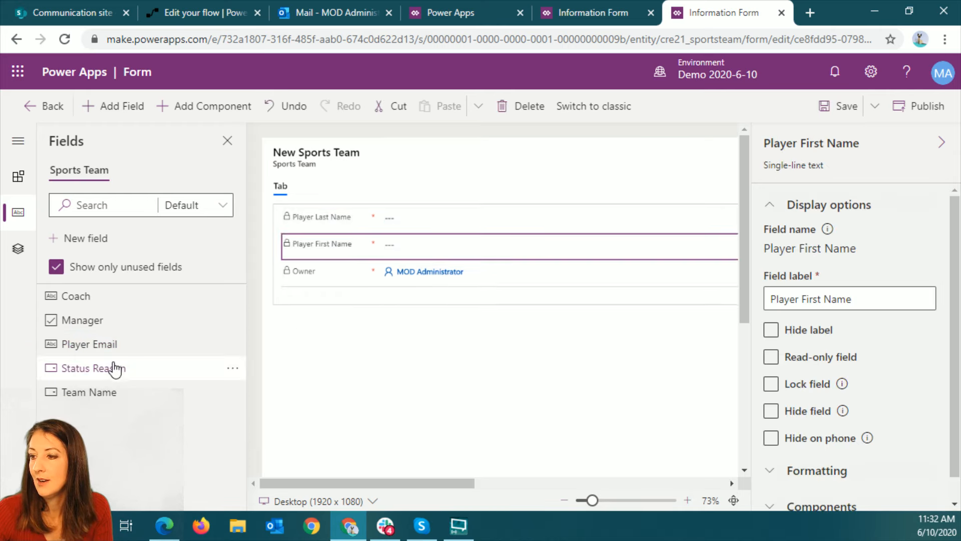
{"action": "left_click_drag", "start_coordinate": [112, 345], "coordinate": [399, 271]}
{"action": "left_click_drag", "start_coordinate": [85, 296], "coordinate": [369, 286]}
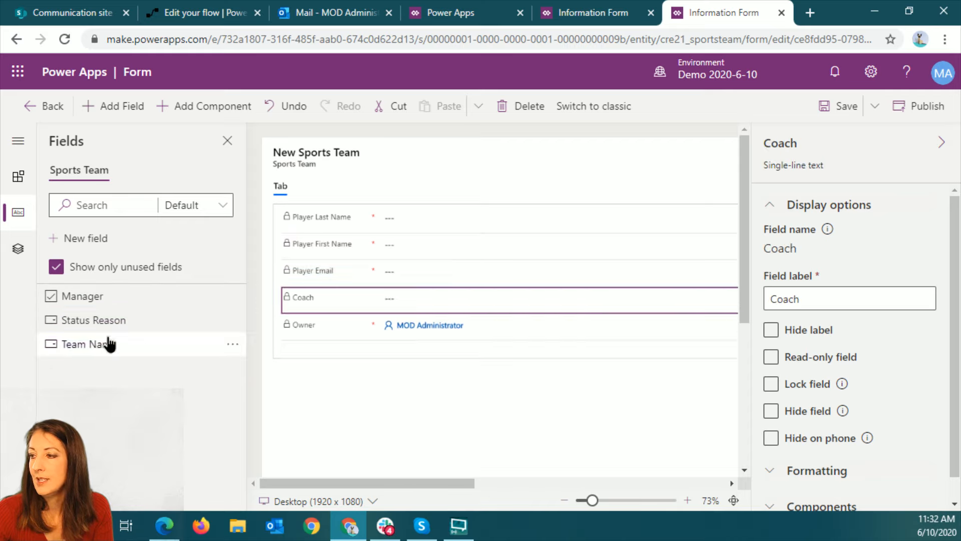
{"action": "left_click_drag", "start_coordinate": [109, 345], "coordinate": [360, 320]}
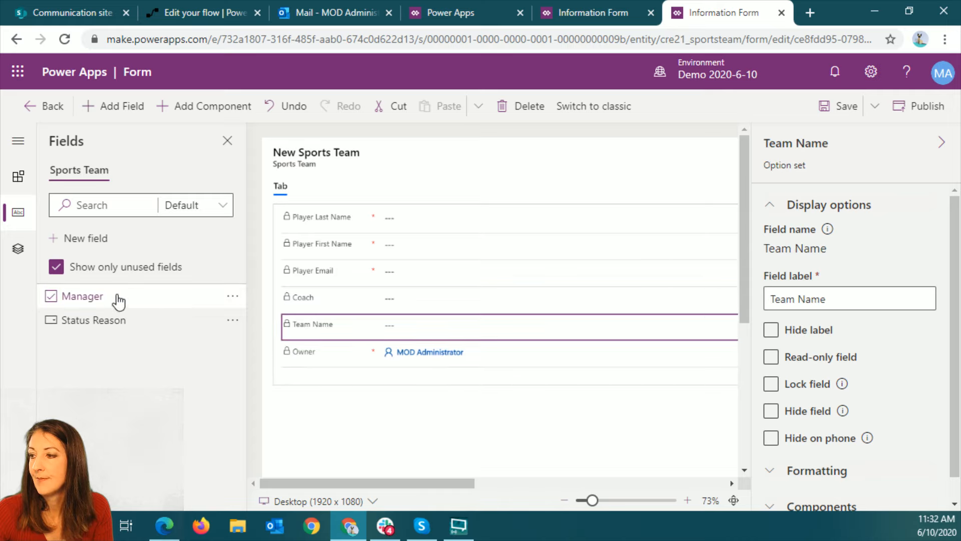
{"action": "left_click_drag", "start_coordinate": [118, 301], "coordinate": [389, 350]}
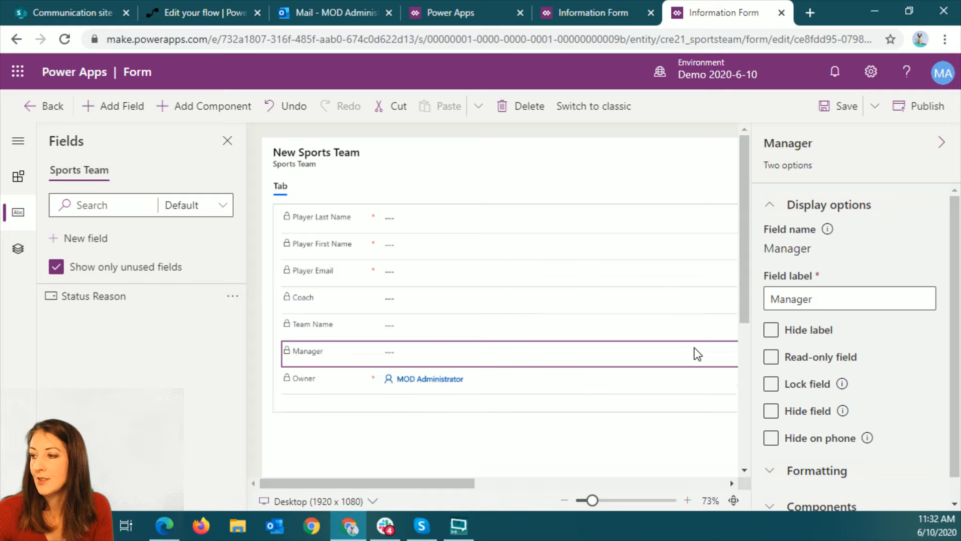
{"action": "left_click", "coordinate": [922, 106]}
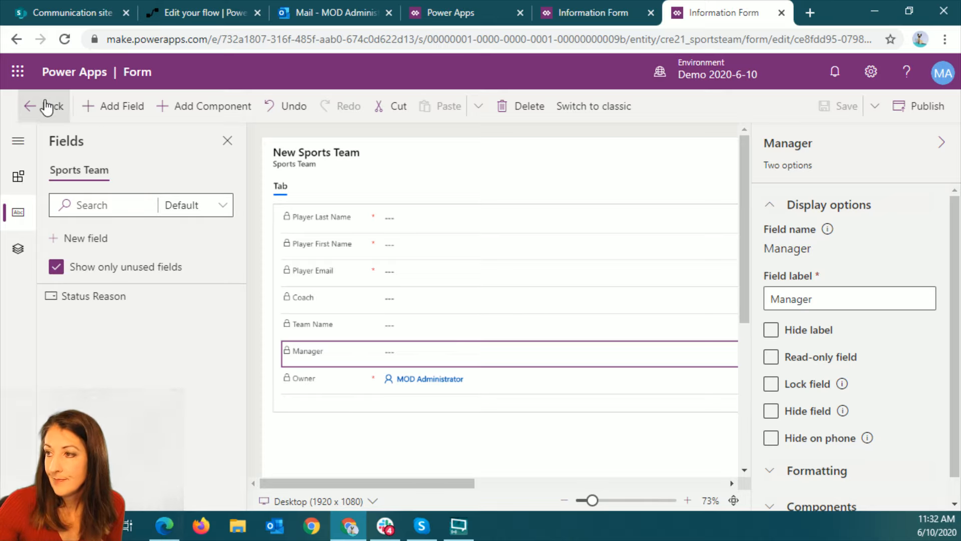
{"action": "left_click", "coordinate": [45, 106]}
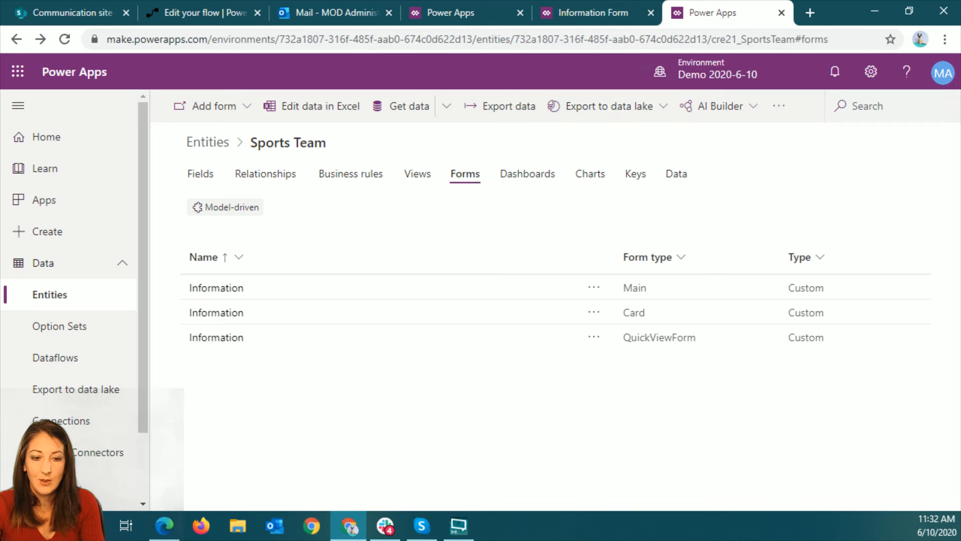
Switch to the live portal in Edge and reload the Sports page to check its form fields, returning to Chrome
{"action": "key", "text": "alt+Tab"}
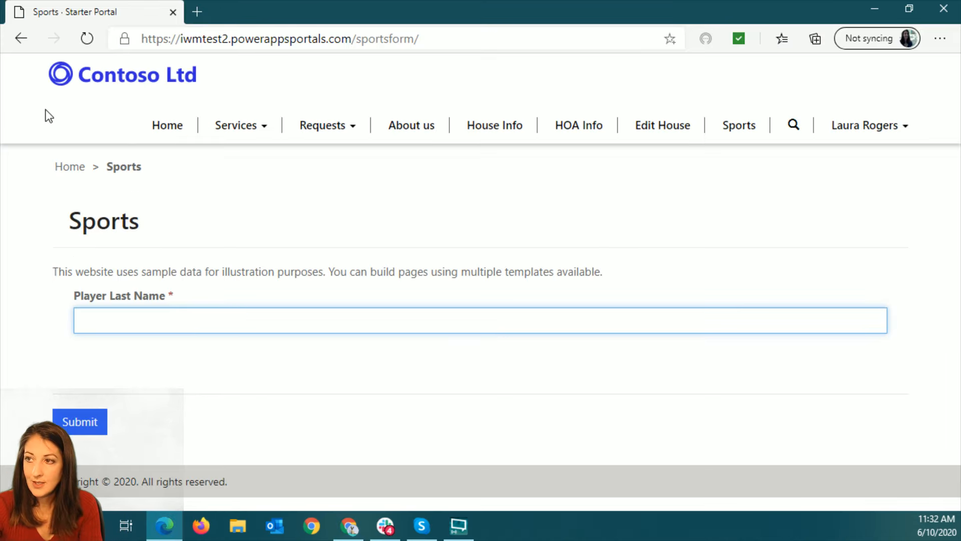
{"action": "left_click", "coordinate": [87, 40]}
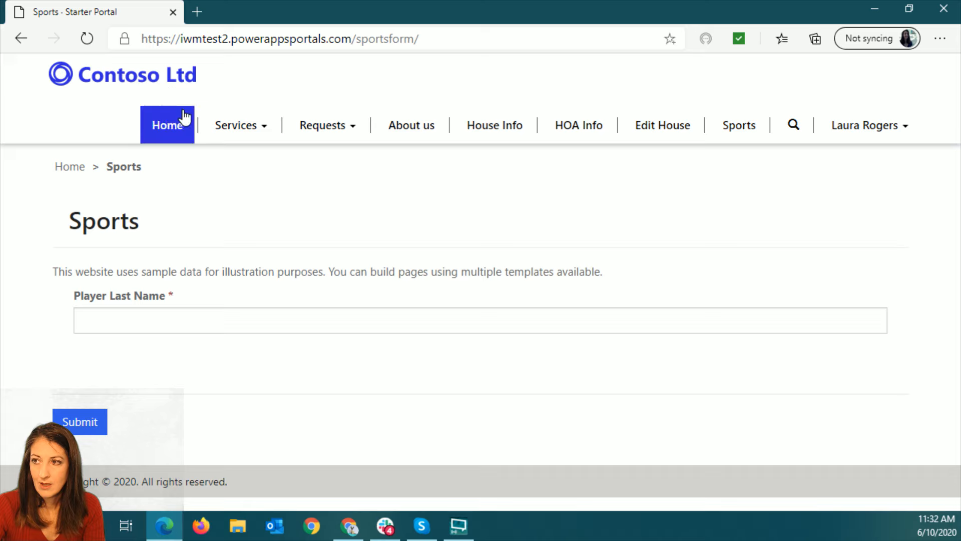
{"action": "left_click", "coordinate": [877, 9]}
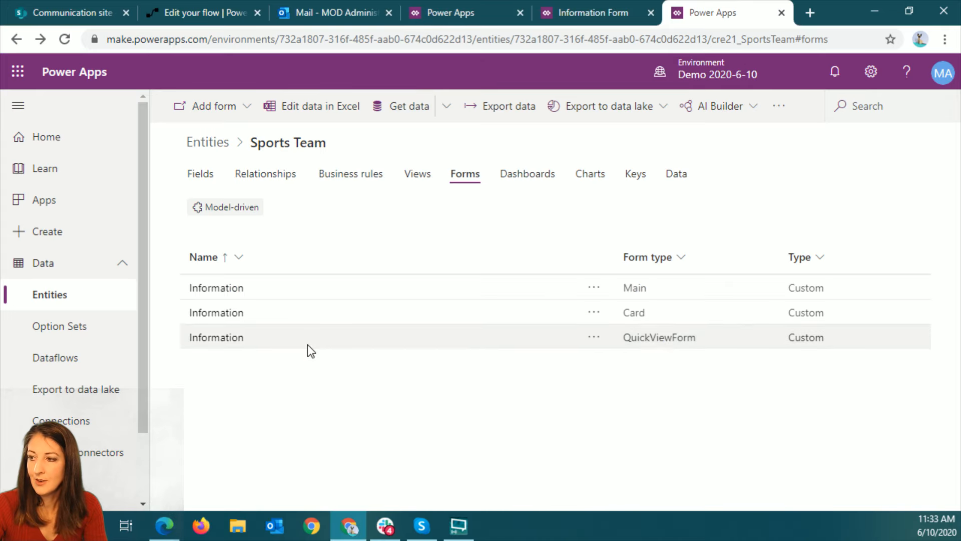
{"action": "left_click", "coordinate": [593, 15]}
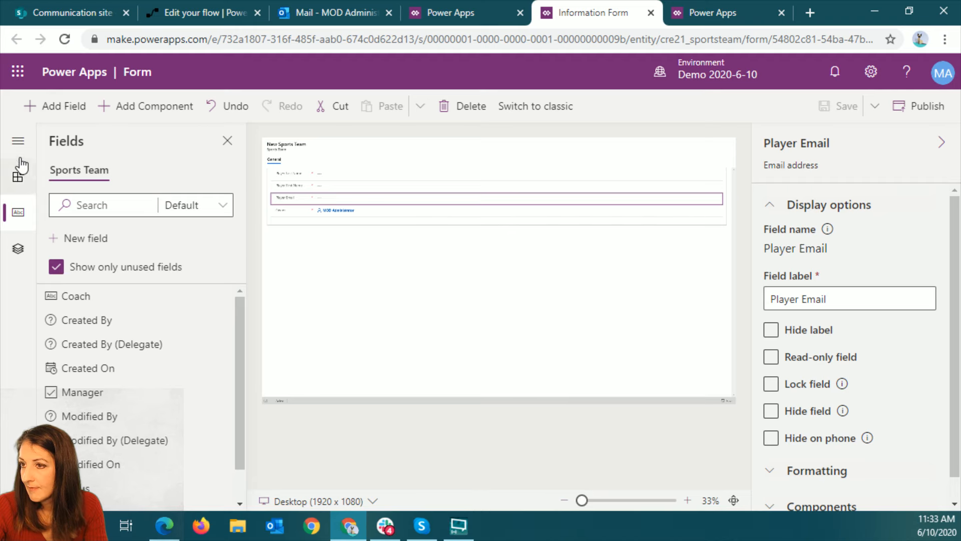
{"action": "left_click", "coordinate": [19, 143]}
{"action": "left_click", "coordinate": [66, 179]}
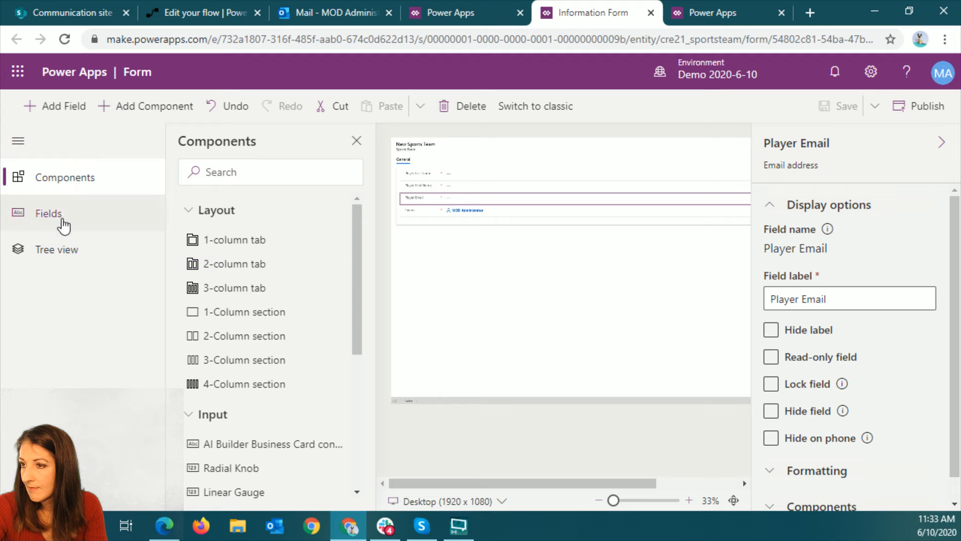
{"action": "left_click", "coordinate": [17, 145]}
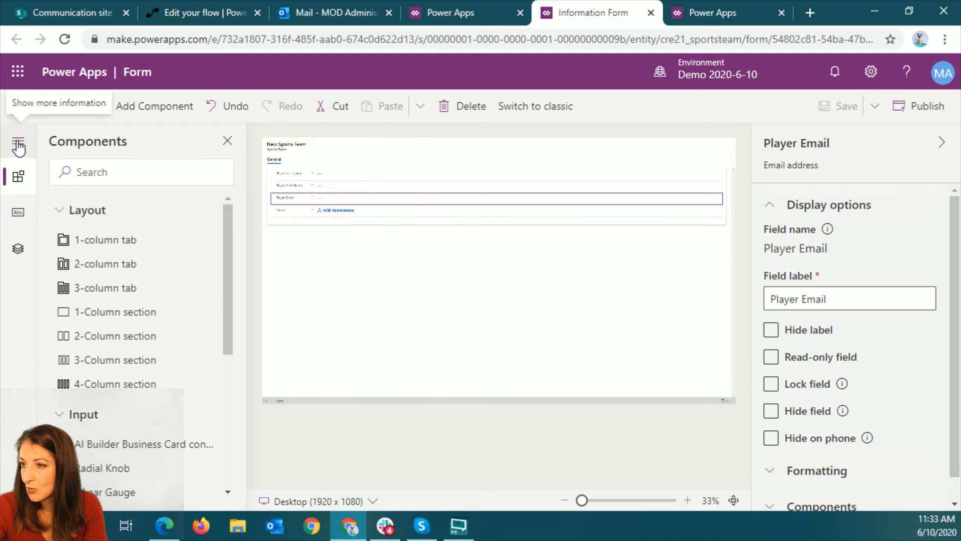
{"action": "left_click", "coordinate": [17, 141]}
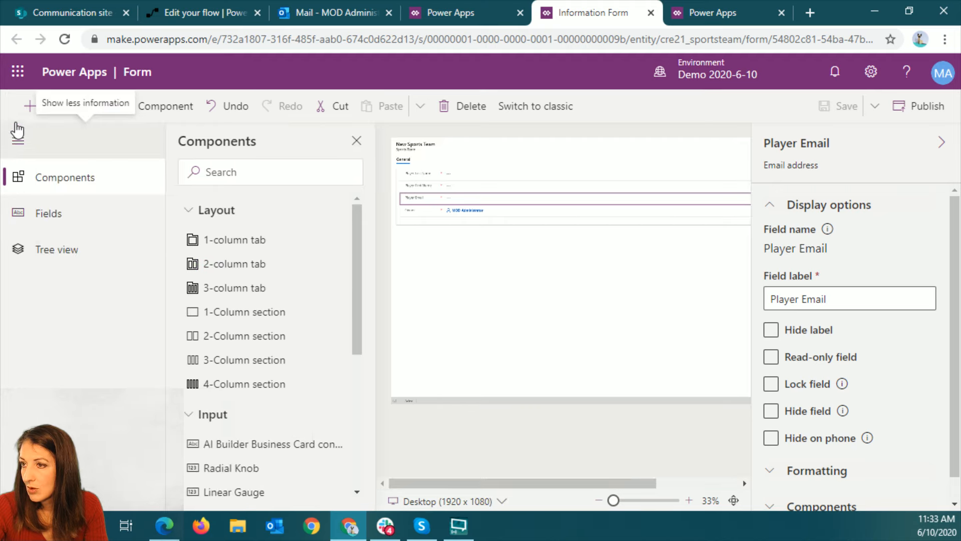
Close the open Main Information form editor, sync the portal's configuration from the portal studio, and return to the Sports Team entity
{"action": "left_click", "coordinate": [651, 12]}
{"action": "left_click", "coordinate": [471, 12]}
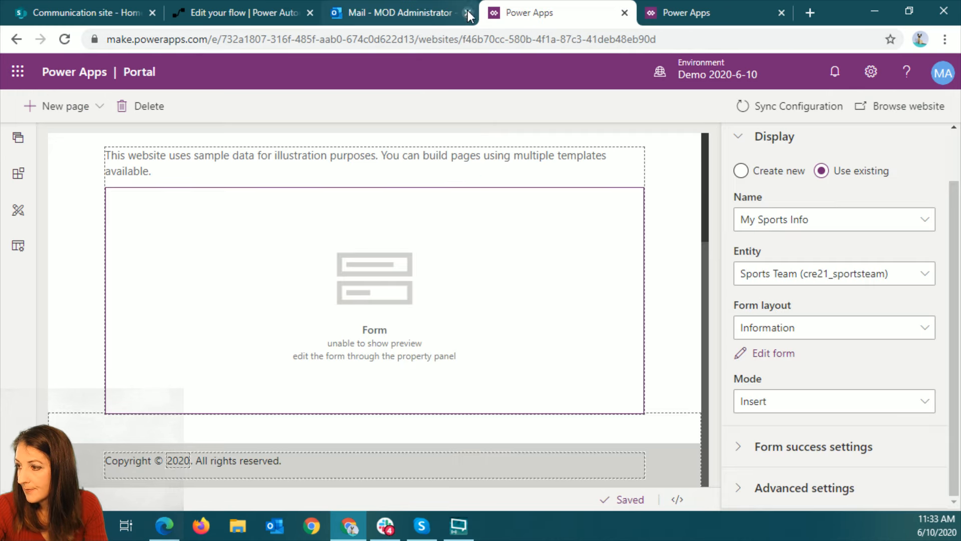
{"action": "left_click", "coordinate": [801, 105]}
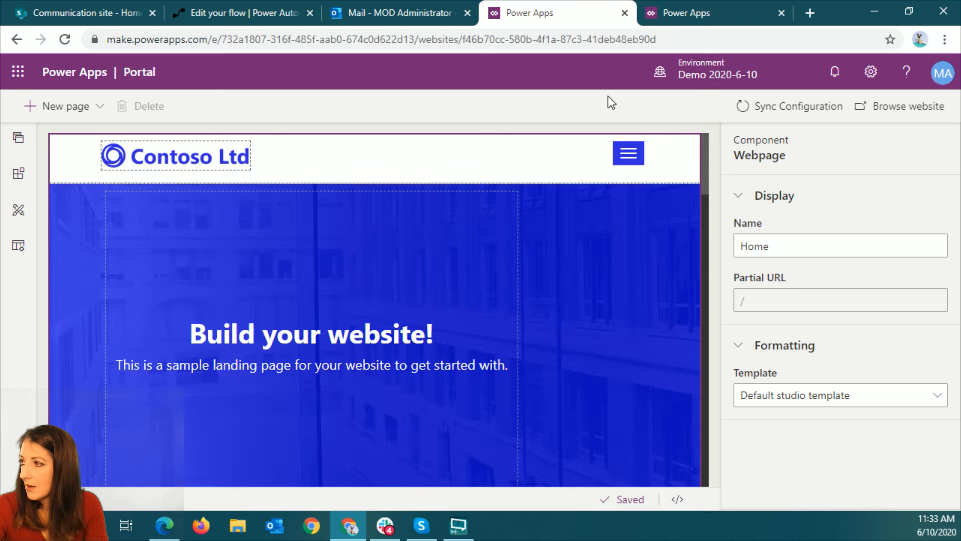
{"action": "left_click", "coordinate": [728, 10]}
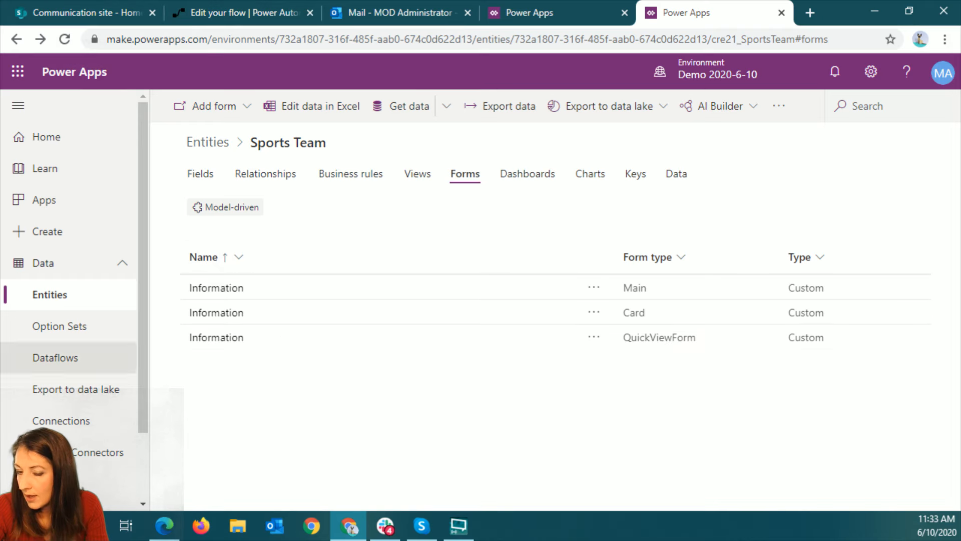
Switch to Edge, reload the live Sports page, and look through all the fields on its form
{"action": "left_click", "coordinate": [164, 526]}
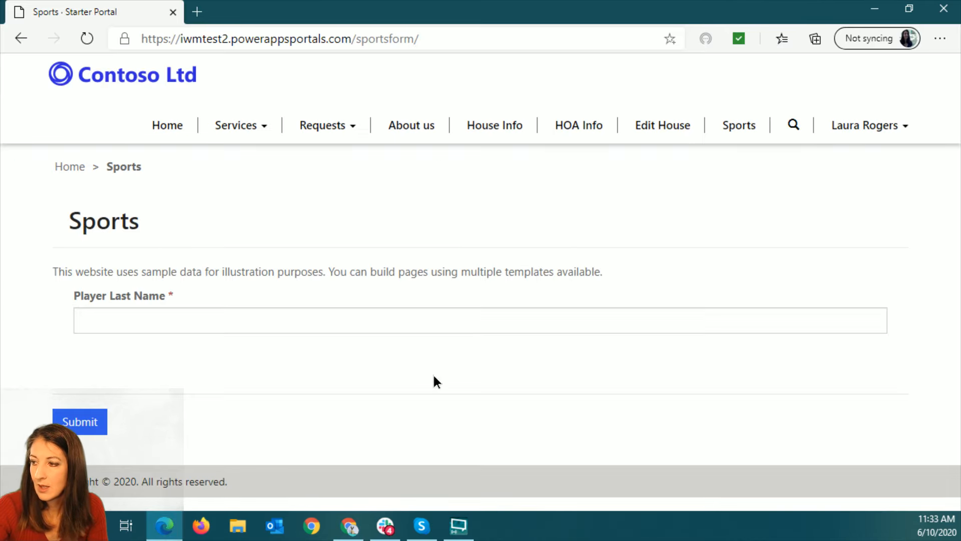
{"action": "key", "text": "F5"}
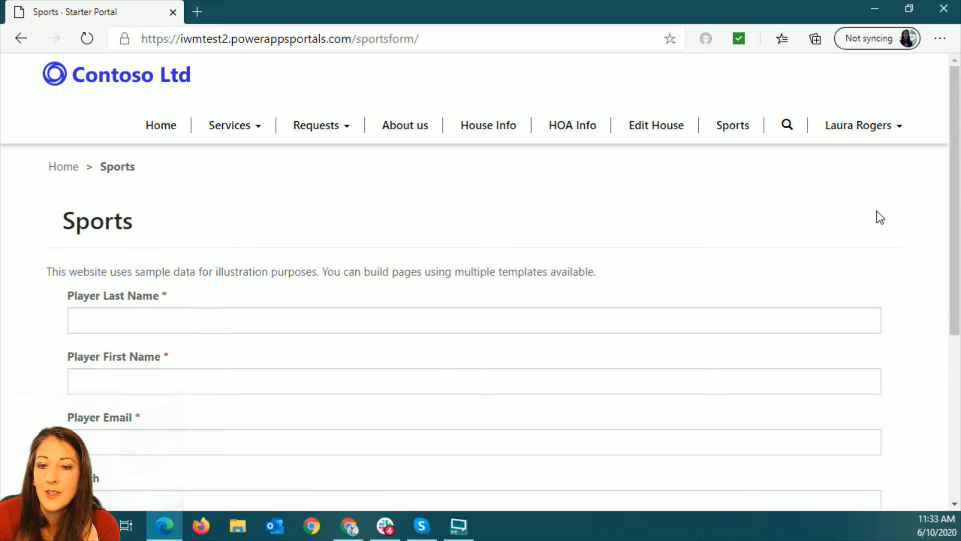
{"action": "scroll", "coordinate": [878, 215], "scroll_direction": "down", "scroll_amount": 5}
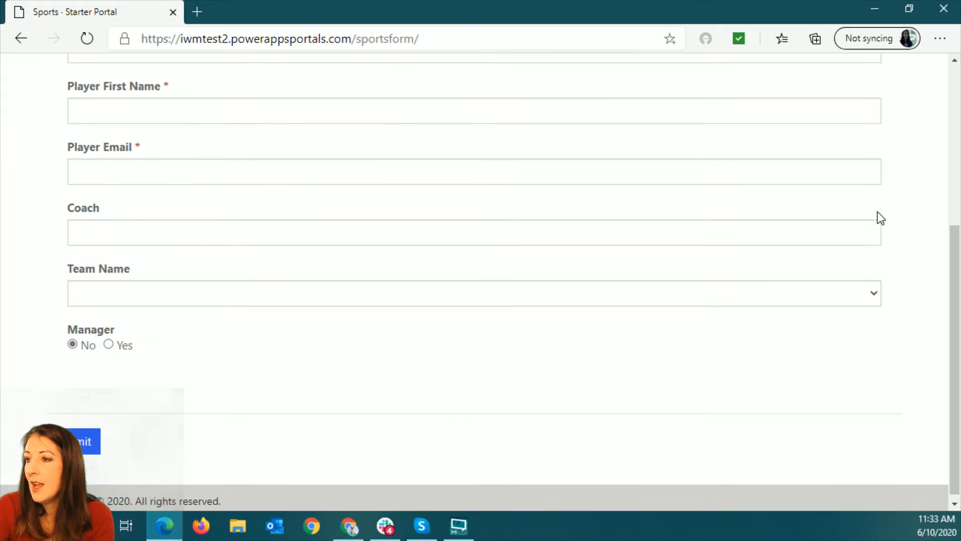
{"action": "scroll", "coordinate": [878, 215], "scroll_direction": "up", "scroll_amount": 5}
Fill in the player's last name, first name and email address on the Sports form
{"action": "left_click", "coordinate": [215, 314]}
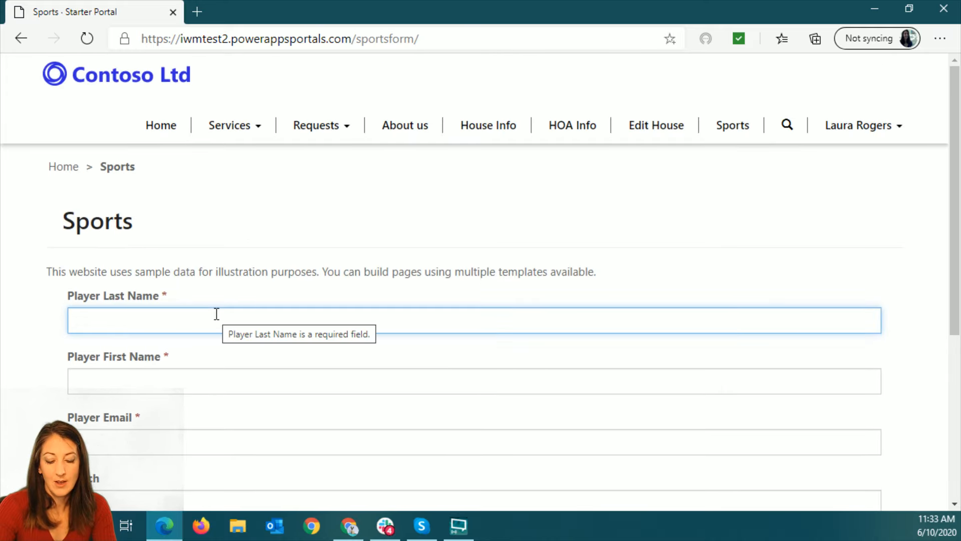
{"action": "type", "text": "Rogert"}
{"action": "key", "text": "BackSpace"}
{"action": "type", "text": "s"}
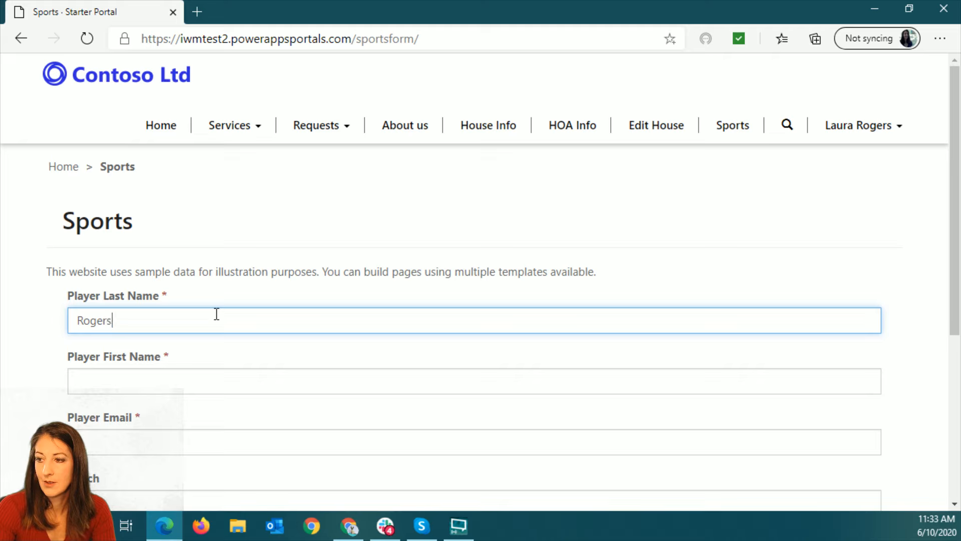
{"action": "key", "text": "Tab"}
{"action": "type", "text": "Laura"}
{"action": "key", "text": "Tab"}
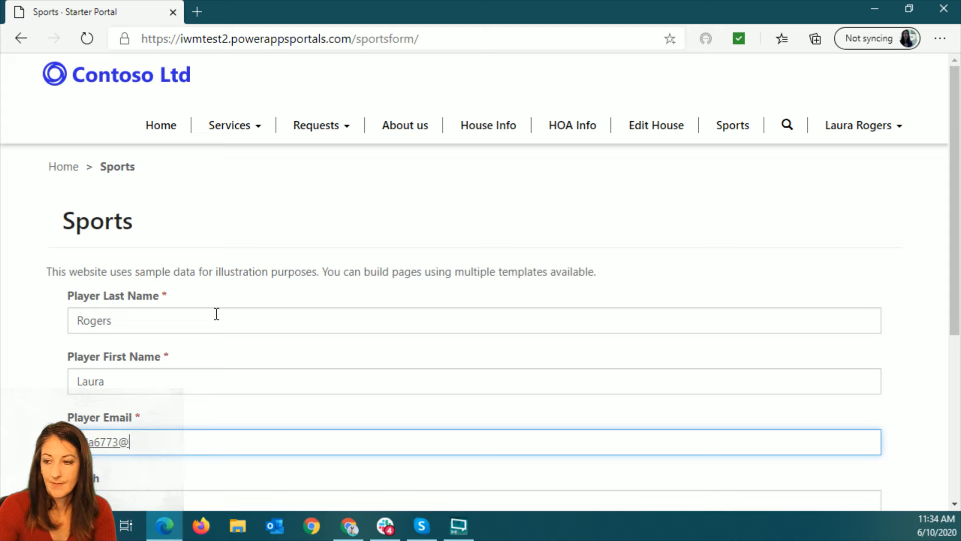
{"action": "type", "text": "com"}
{"action": "key", "text": "Tab"}
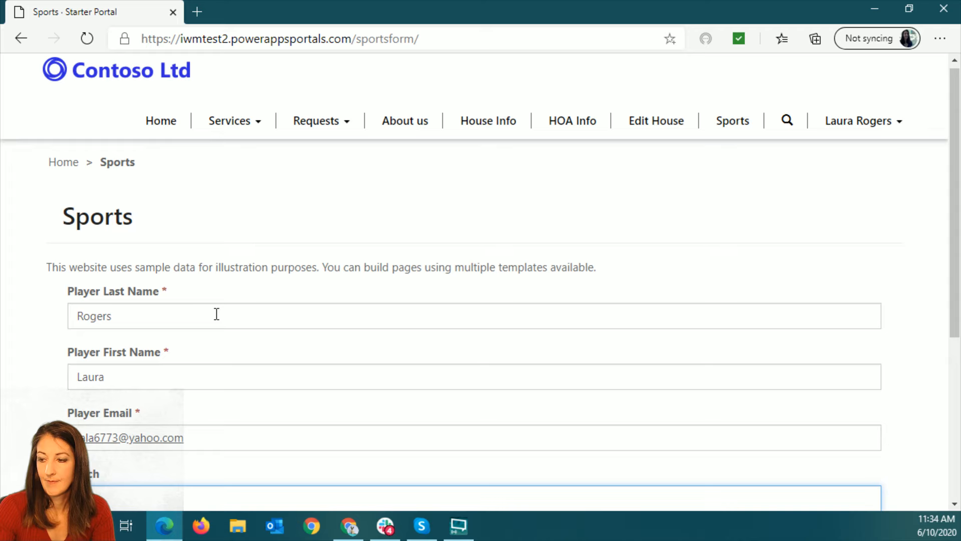
Enter the coach's name, choose Lightning as the team name, set Manager to Yes, and submit the form
{"action": "type", "text": "Bob"}
{"action": "key", "text": "Tab"}
{"action": "left_click", "coordinate": [220, 285]}
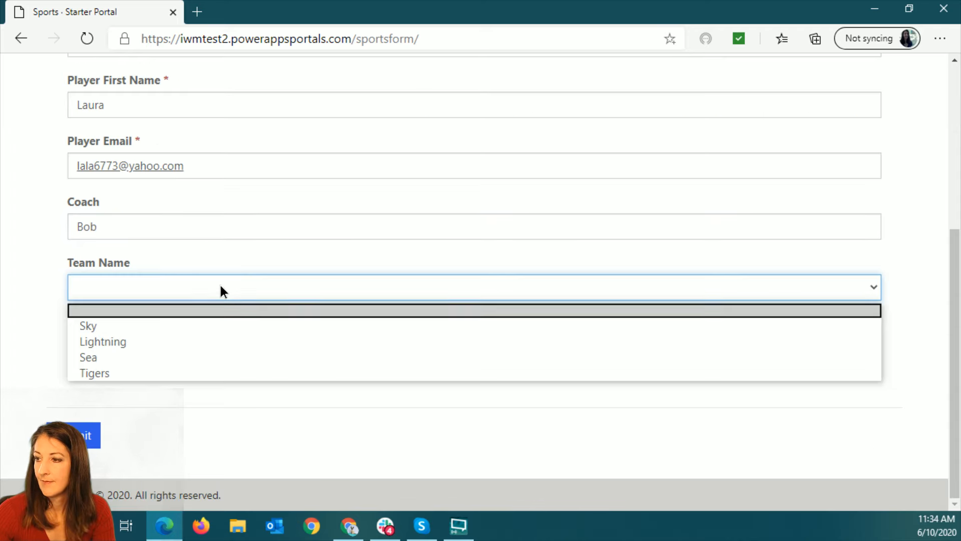
{"action": "left_click", "coordinate": [203, 343]}
{"action": "left_click", "coordinate": [109, 338]}
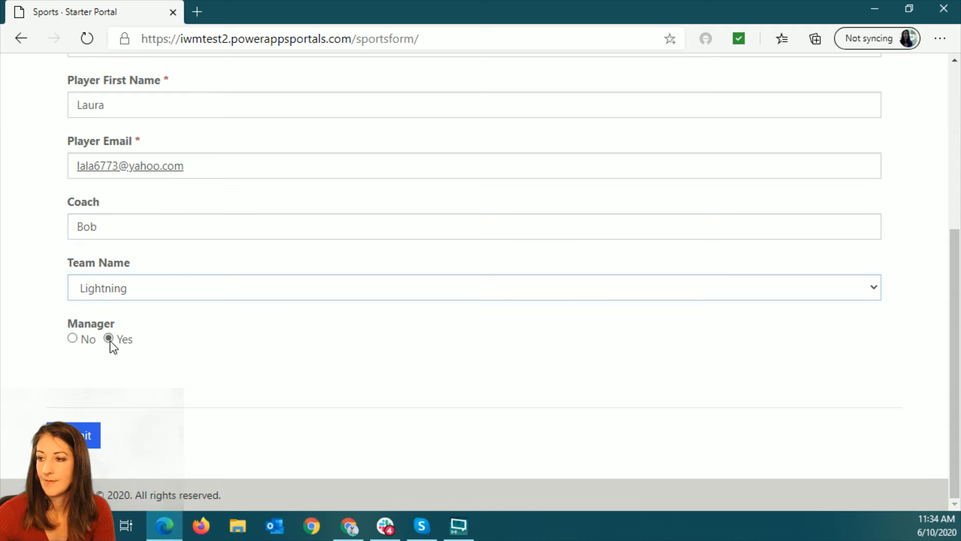
{"action": "left_click", "coordinate": [90, 435]}
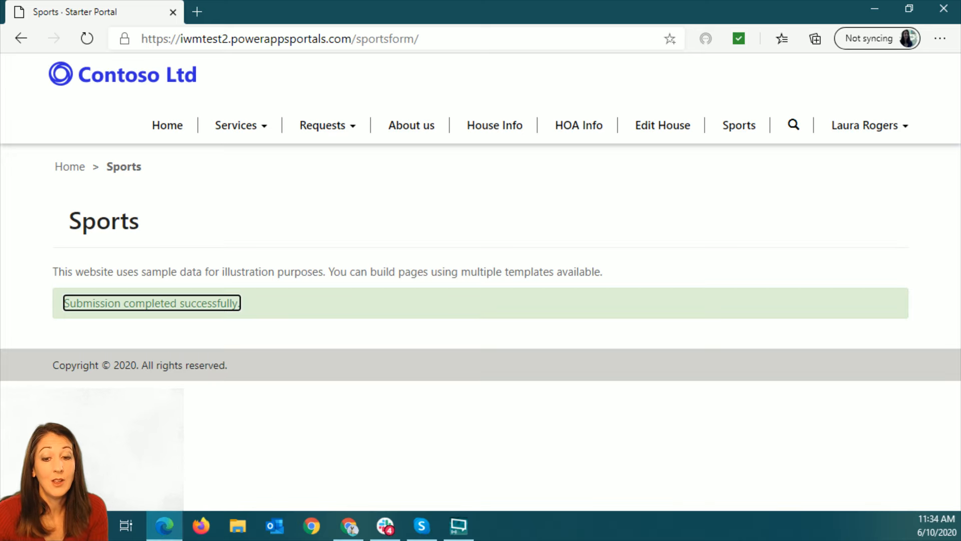
Return to Power Apps in Chrome, show it full screen, and open the Sports Team entity's QuickViewForm Information form
{"action": "key", "text": "alt+Tab"}
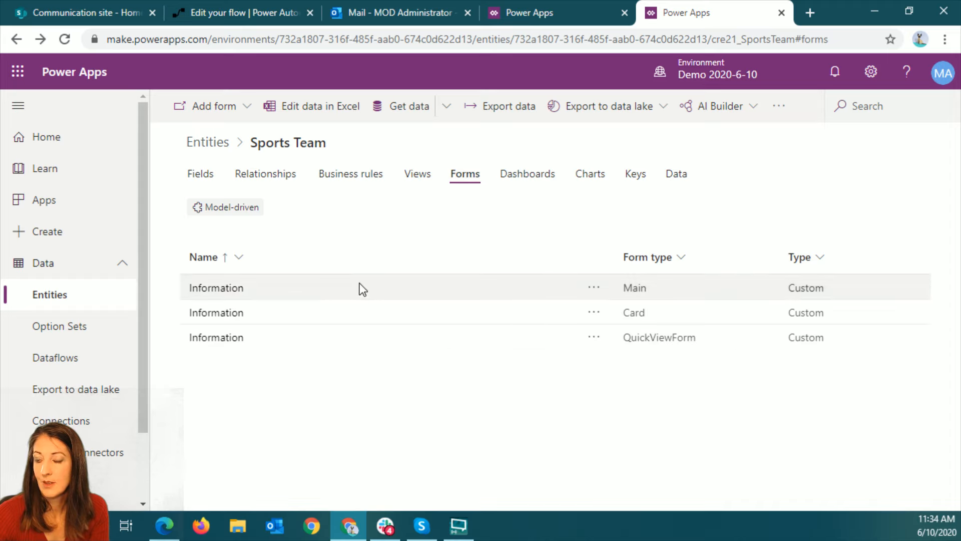
{"action": "key", "text": "F11"}
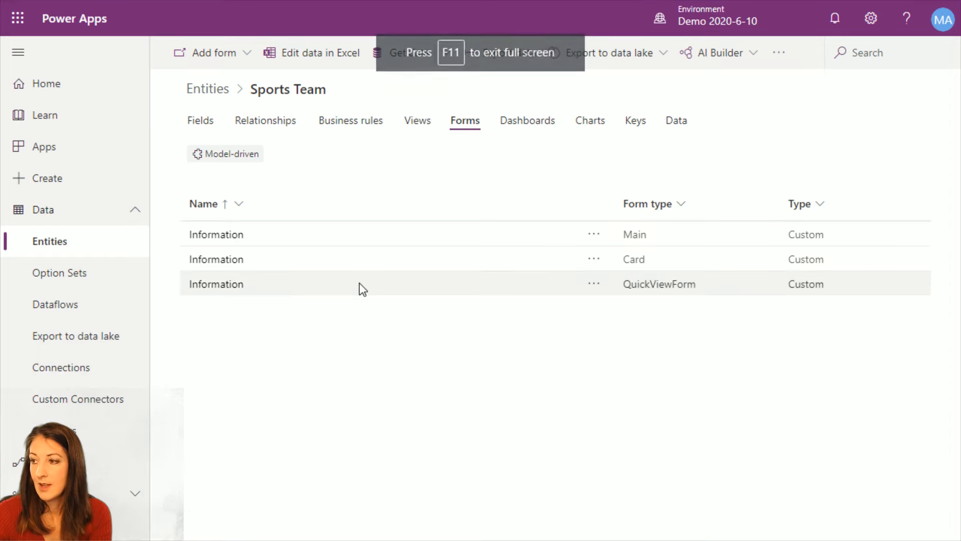
{"action": "left_click", "coordinate": [224, 289]}
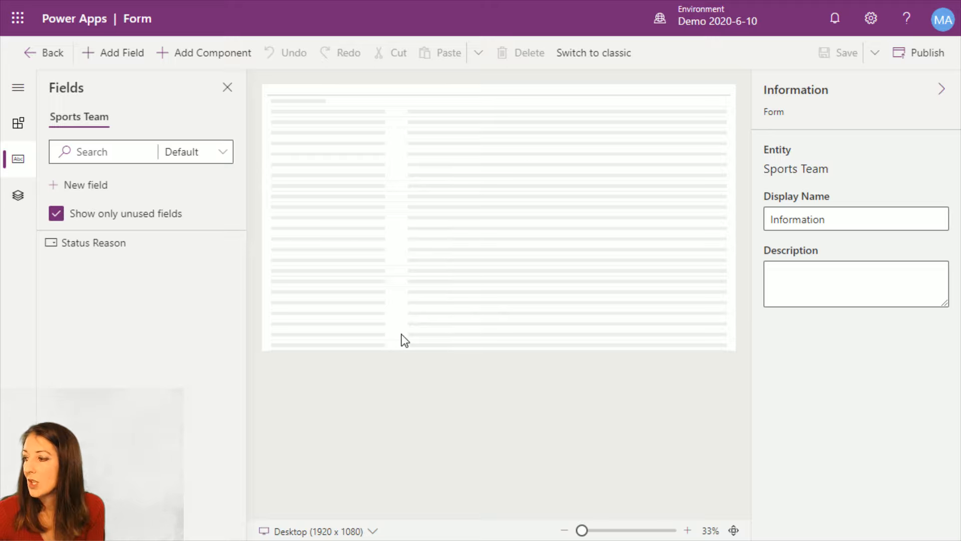
Examine the fields on the QuickViewForm at a larger zoom, including the available preview sizes and the Coach field's display options
{"action": "left_click", "coordinate": [688, 530]}
{"action": "left_click", "coordinate": [689, 530]}
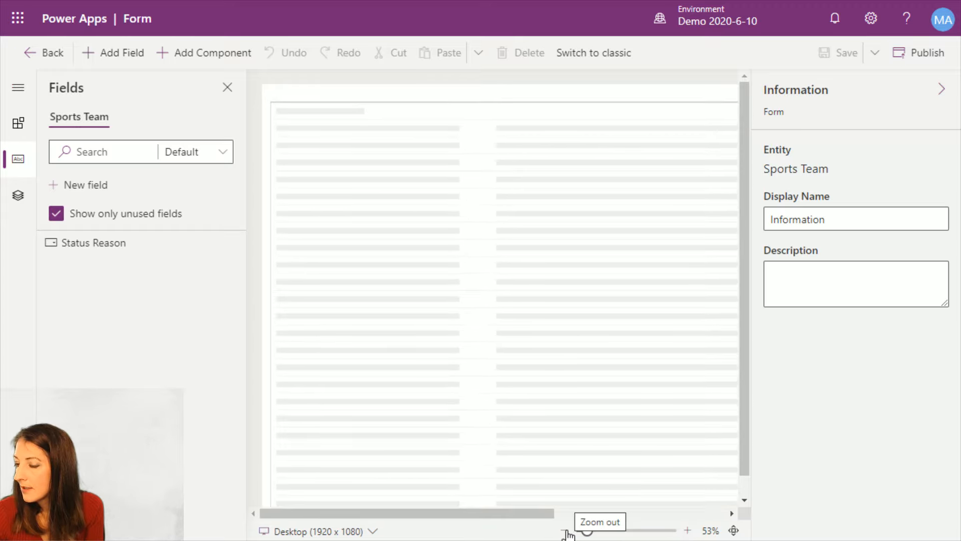
{"action": "left_click", "coordinate": [373, 531]}
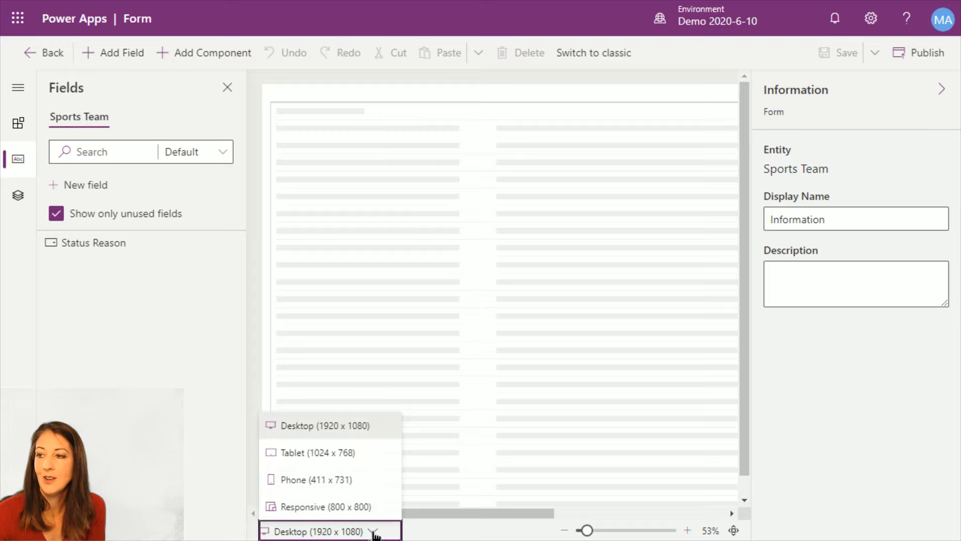
{"action": "left_click", "coordinate": [373, 532]}
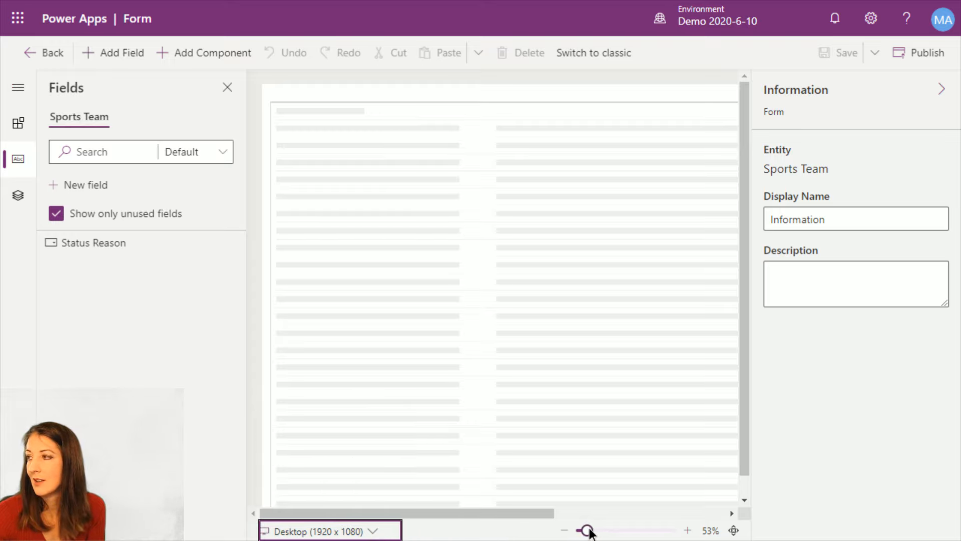
{"action": "mouse_move", "coordinate": [590, 533]}
{"action": "left_mouse_down"}
{"action": "mouse_move", "coordinate": [634, 532]}
{"action": "mouse_move", "coordinate": [577, 532]}
{"action": "mouse_move", "coordinate": [587, 534]}
{"action": "left_mouse_up"}
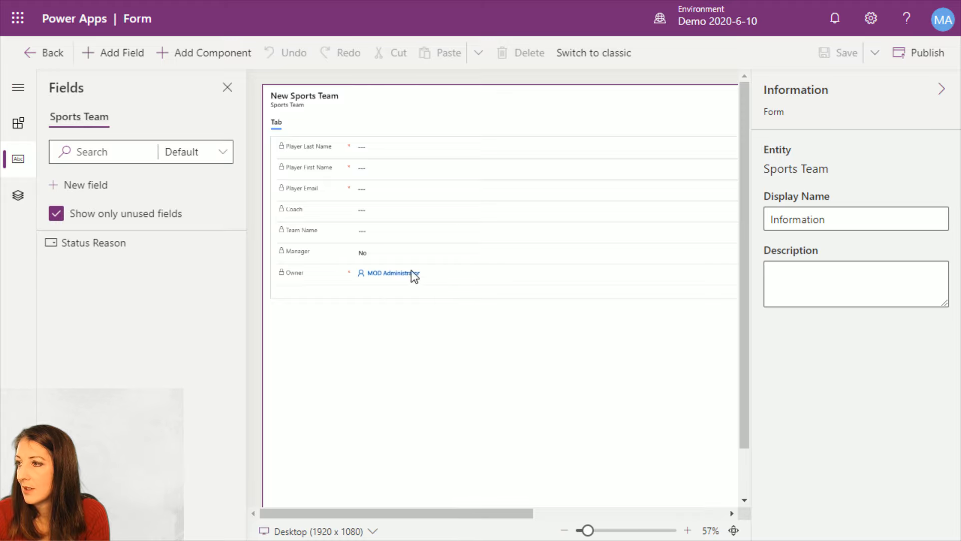
{"action": "left_click", "coordinate": [471, 222]}
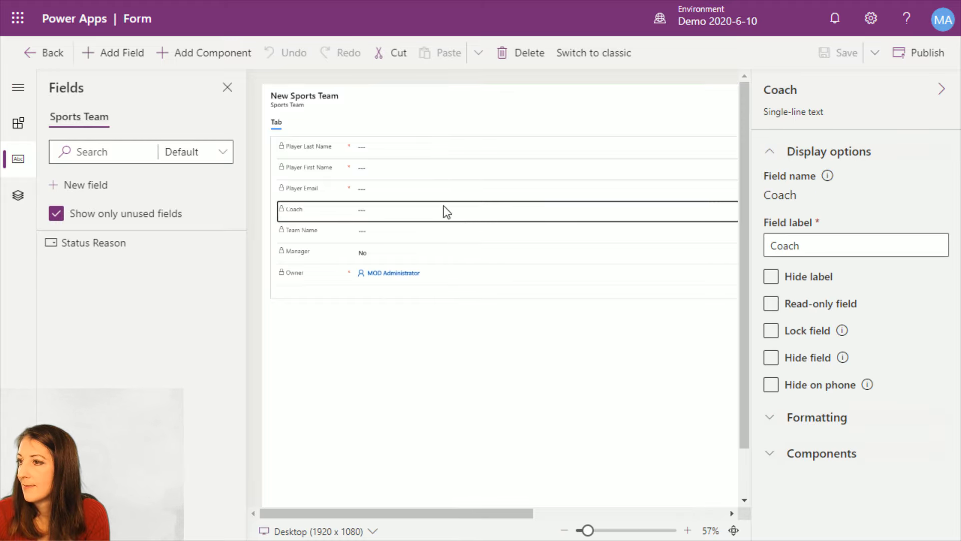
Examine the form's available layout and related-data components, field hierarchy and unused fields, including the 1-Column section's placement option
{"action": "left_click", "coordinate": [25, 124]}
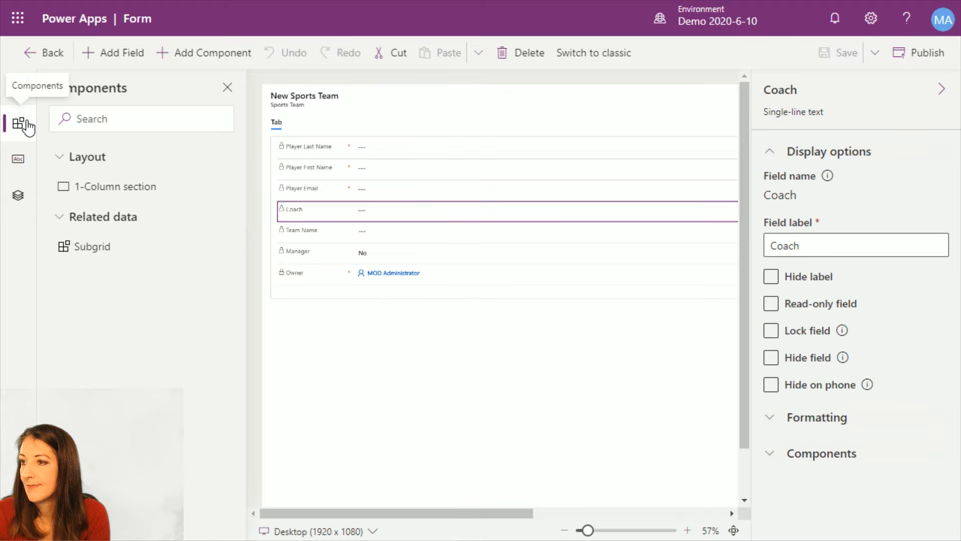
{"action": "left_click", "coordinate": [18, 197]}
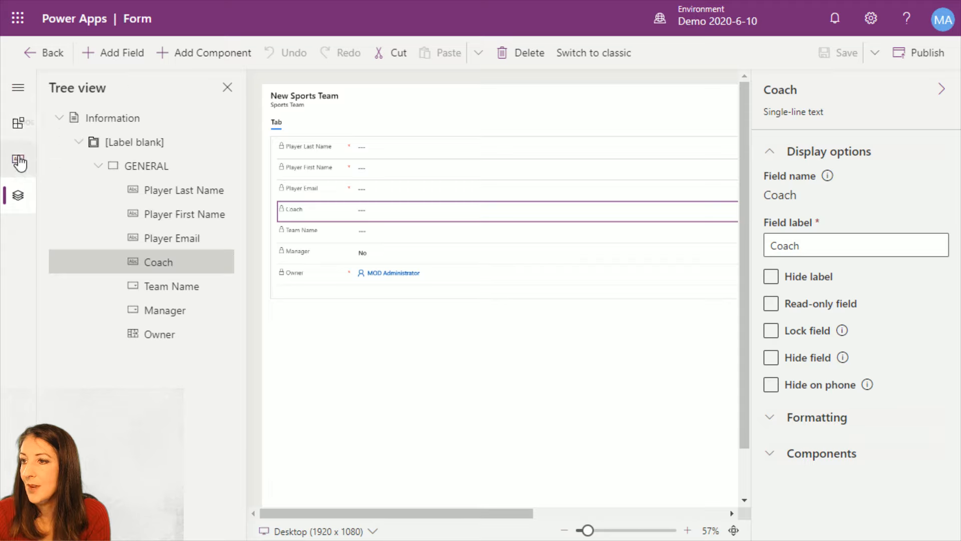
{"action": "left_click", "coordinate": [18, 159]}
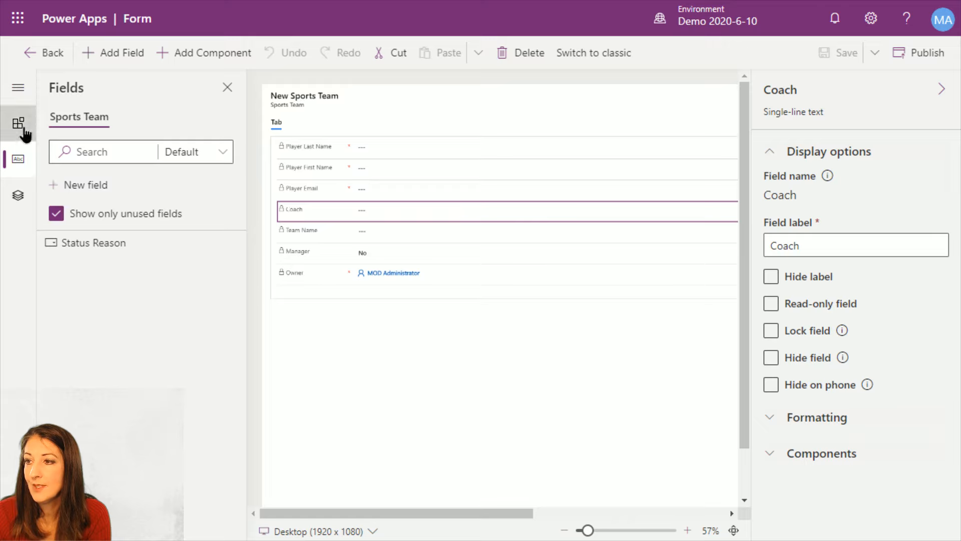
{"action": "left_click", "coordinate": [20, 125]}
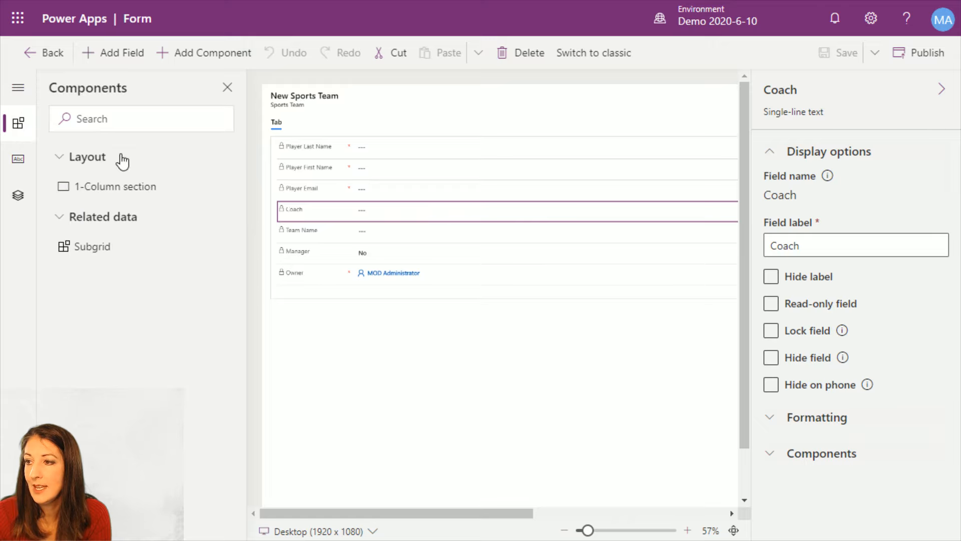
{"action": "left_click", "coordinate": [220, 189]}
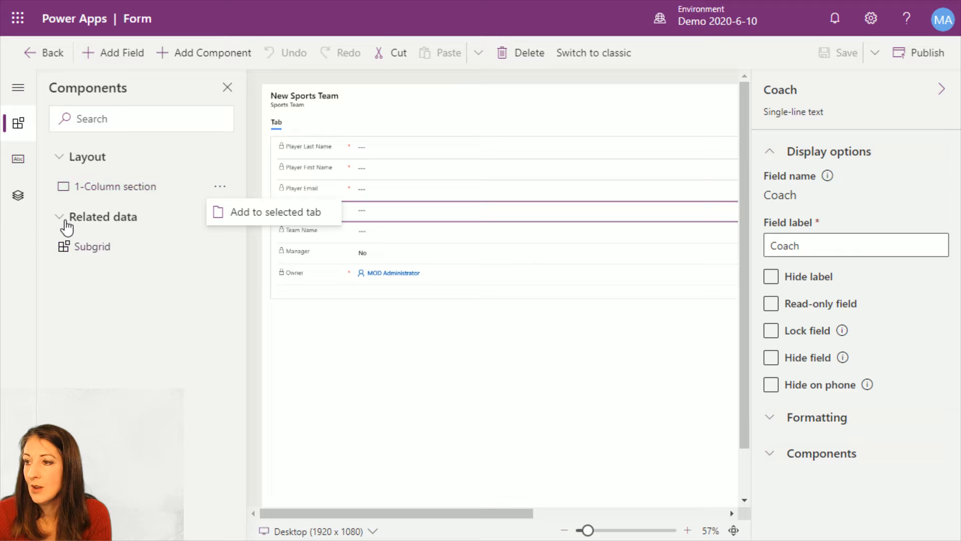
{"action": "left_click", "coordinate": [61, 220]}
{"action": "left_click", "coordinate": [61, 219]}
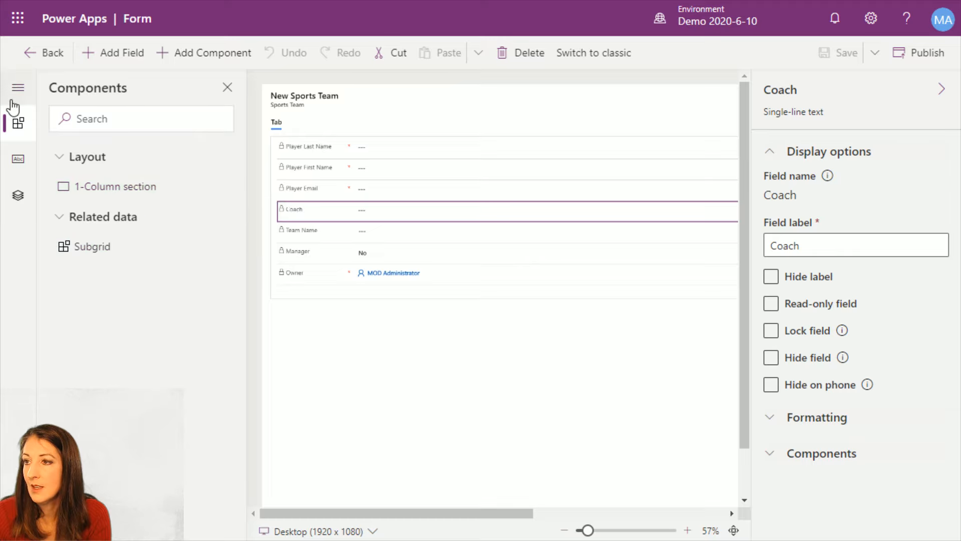
Show the form designer's navigation labels, review the Fields, Tree view and Components listings, and leave the form designer
{"action": "left_click", "coordinate": [12, 95]}
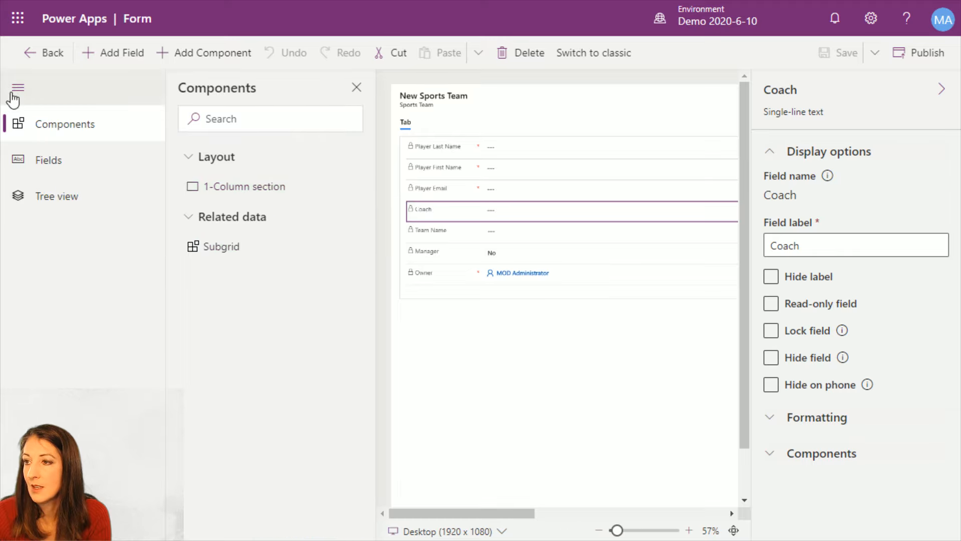
{"action": "left_click", "coordinate": [49, 171]}
{"action": "left_click", "coordinate": [56, 195]}
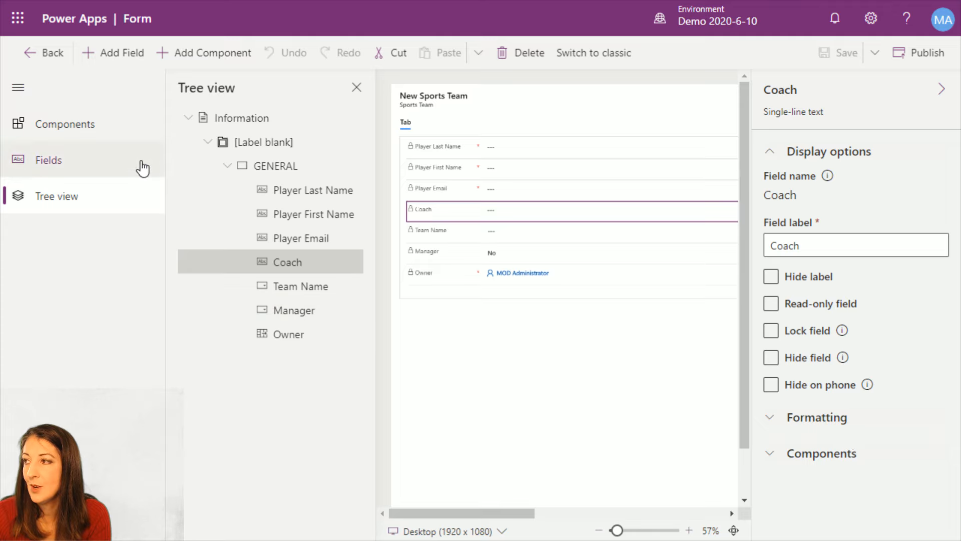
{"action": "left_click", "coordinate": [96, 130]}
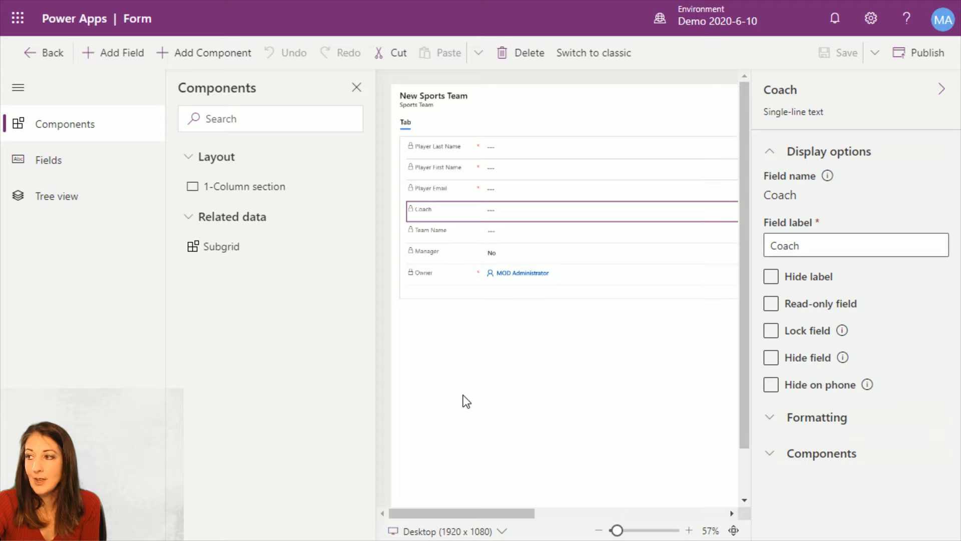
{"action": "left_click", "coordinate": [357, 89]}
{"action": "left_click", "coordinate": [43, 60]}
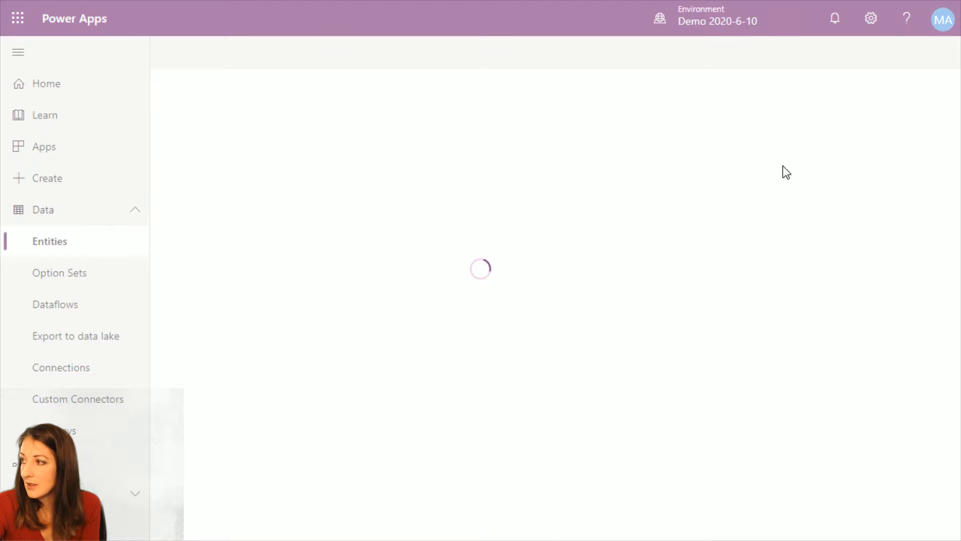
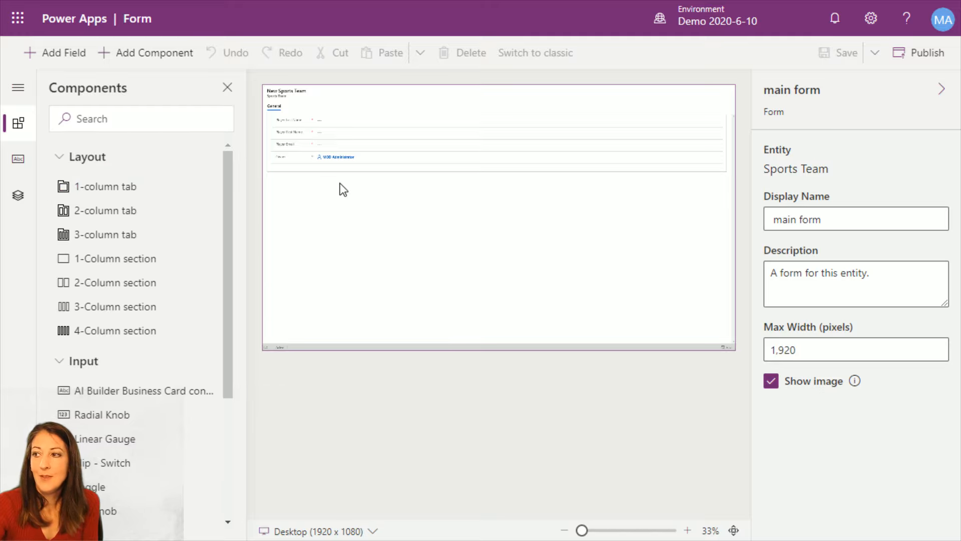
Add a 3-Column section below the General section on the Sports Team main form
{"action": "left_click", "coordinate": [687, 531]}
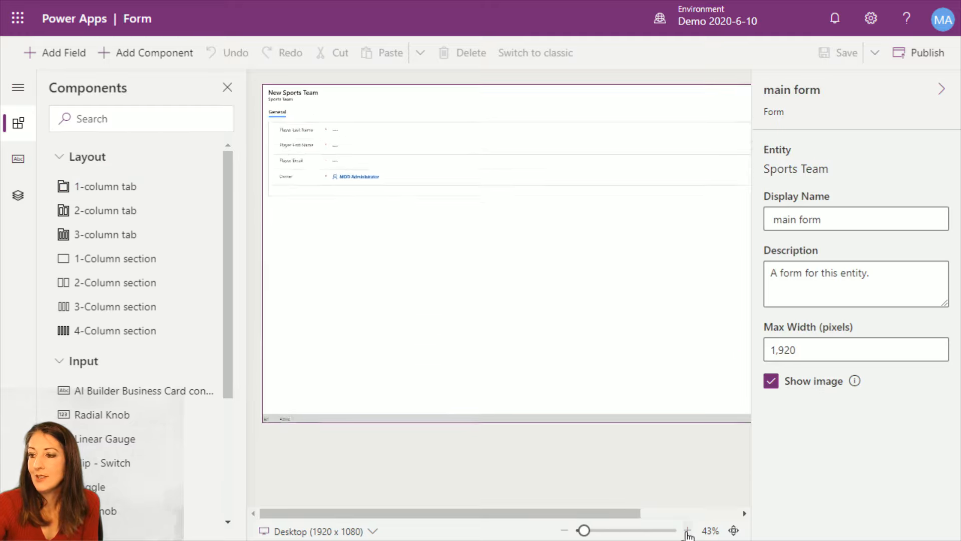
{"action": "left_click", "coordinate": [687, 530]}
{"action": "left_click", "coordinate": [687, 530]}
{"action": "left_click", "coordinate": [688, 530]}
{"action": "left_click", "coordinate": [688, 530]}
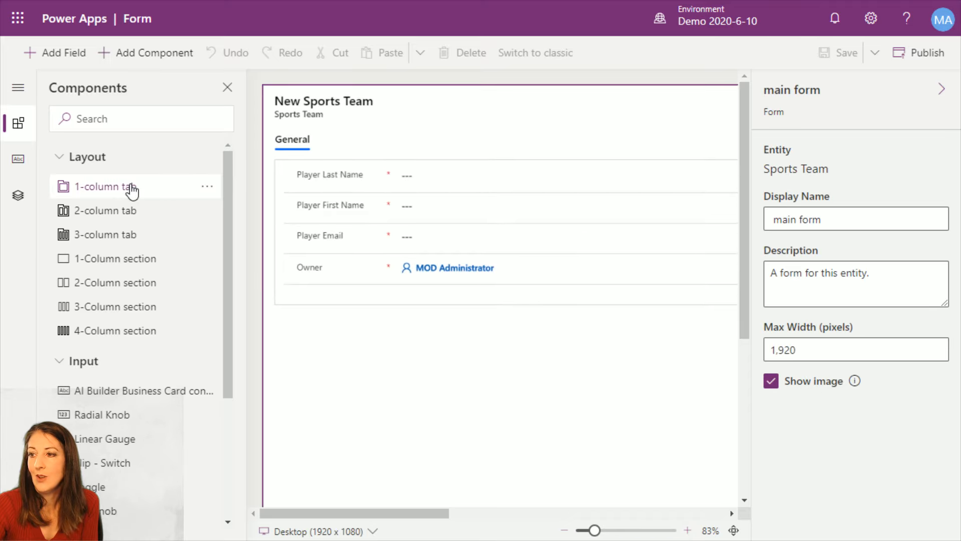
{"action": "left_click", "coordinate": [491, 295]}
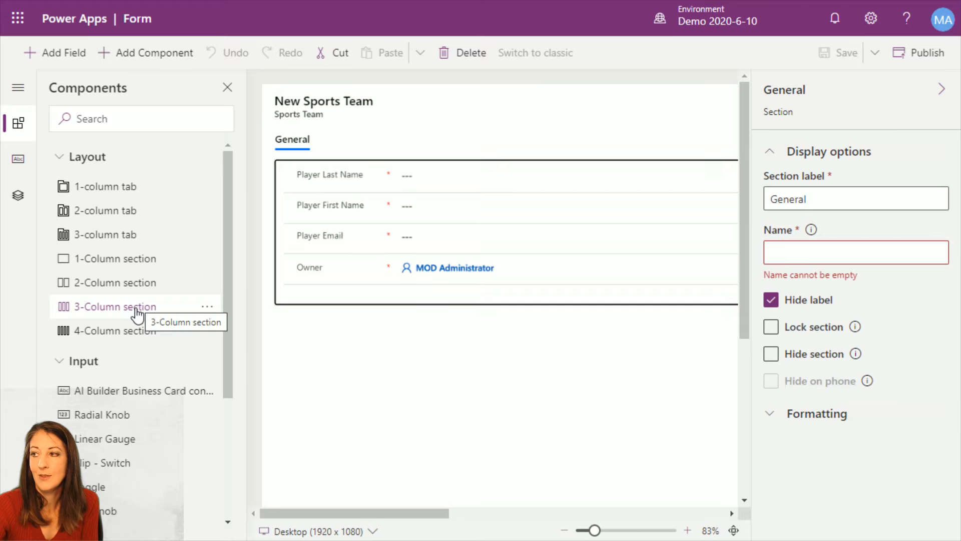
{"action": "left_click_drag", "start_coordinate": [138, 315], "coordinate": [307, 332]}
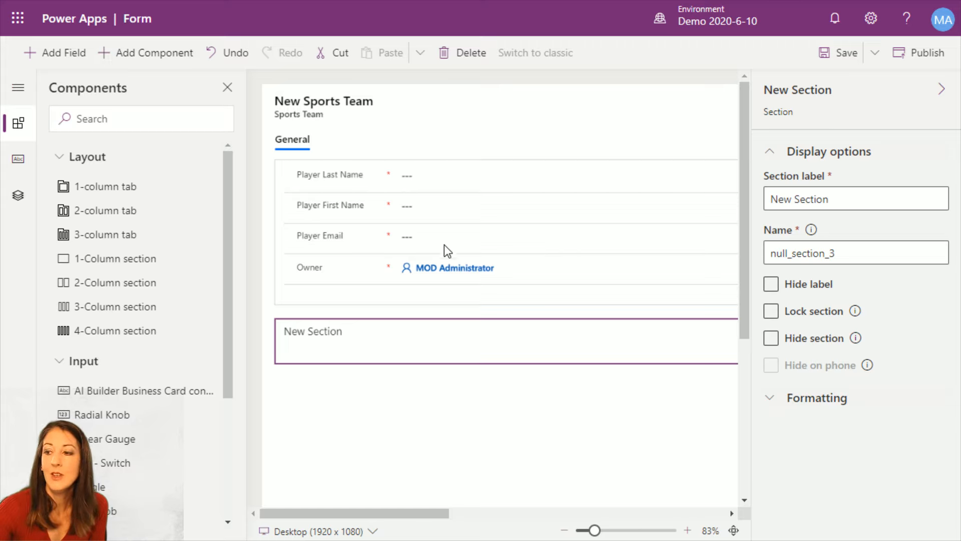
{"action": "mouse_move", "coordinate": [227, 339]}
{"action": "left_mouse_down"}
{"action": "mouse_move", "coordinate": [232, 476]}
{"action": "mouse_move", "coordinate": [227, 322]}
{"action": "left_mouse_up"}
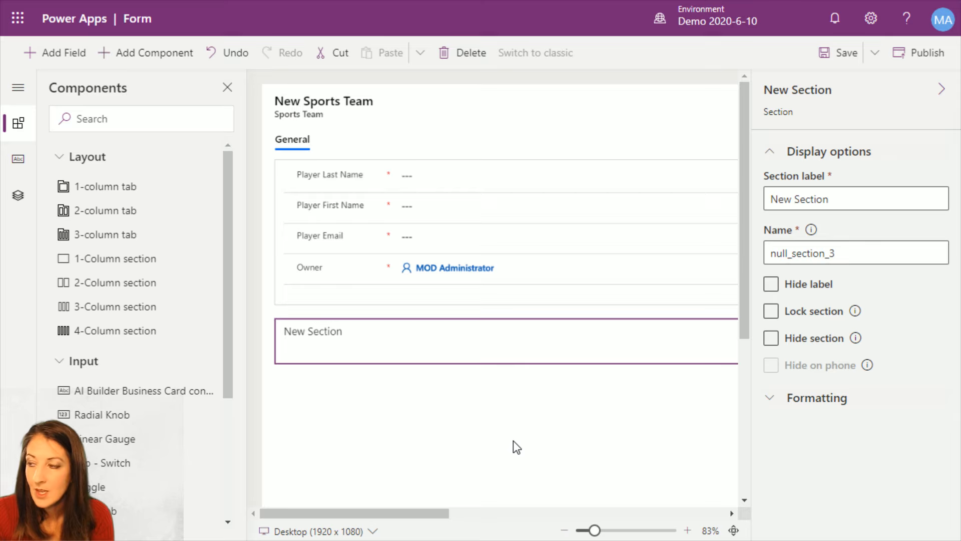
Leave full screen and check the Focused and Other inboxes in the Outlook mailbox
{"action": "key", "text": "F11"}
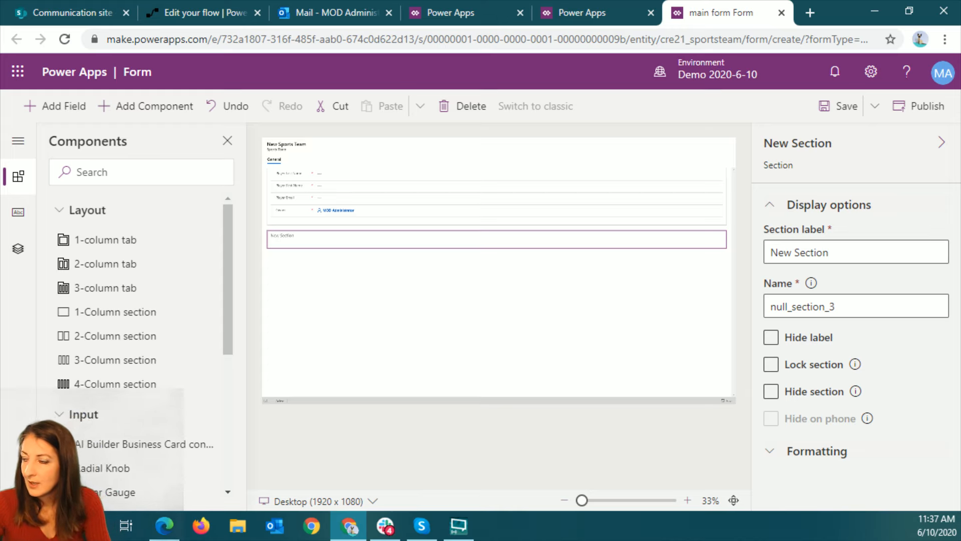
{"action": "left_click", "coordinate": [330, 14]}
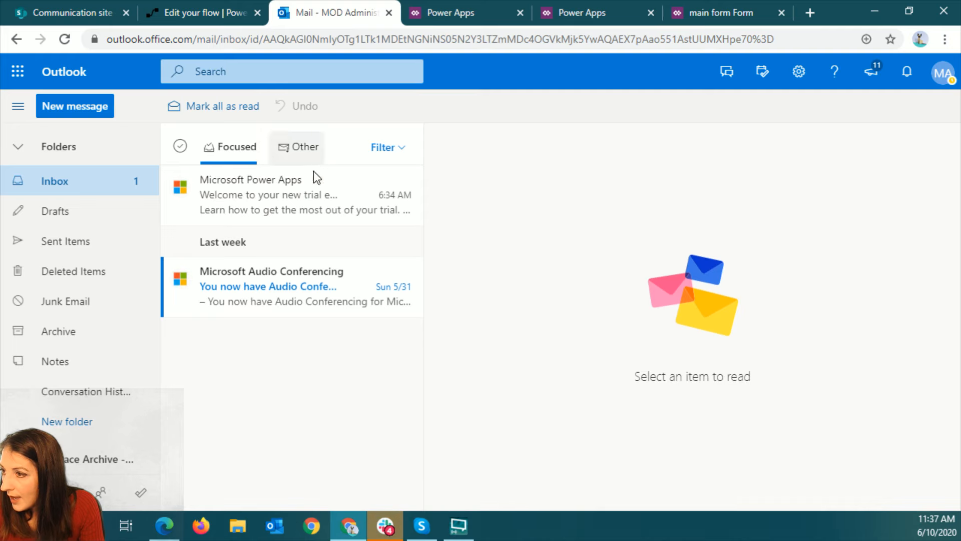
{"action": "left_click", "coordinate": [299, 148]}
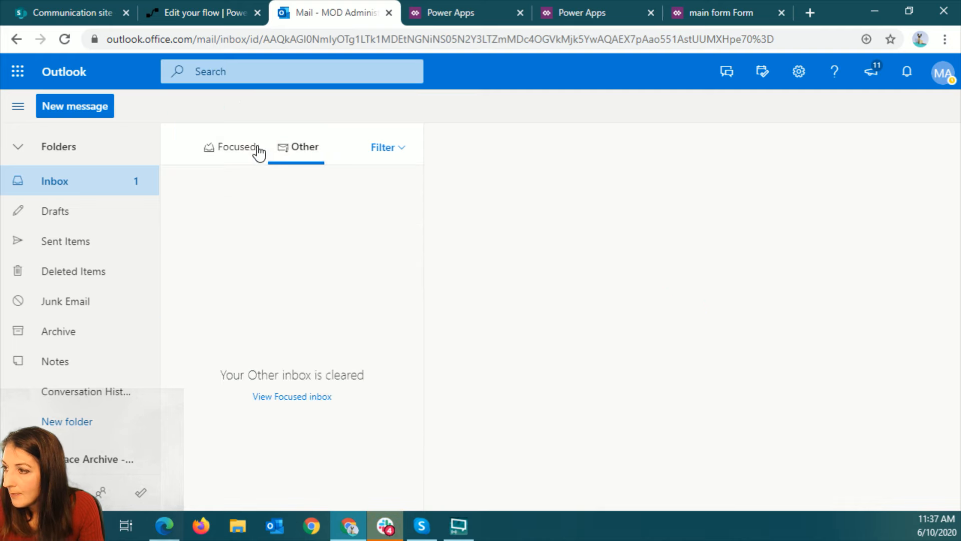
{"action": "left_click", "coordinate": [240, 150]}
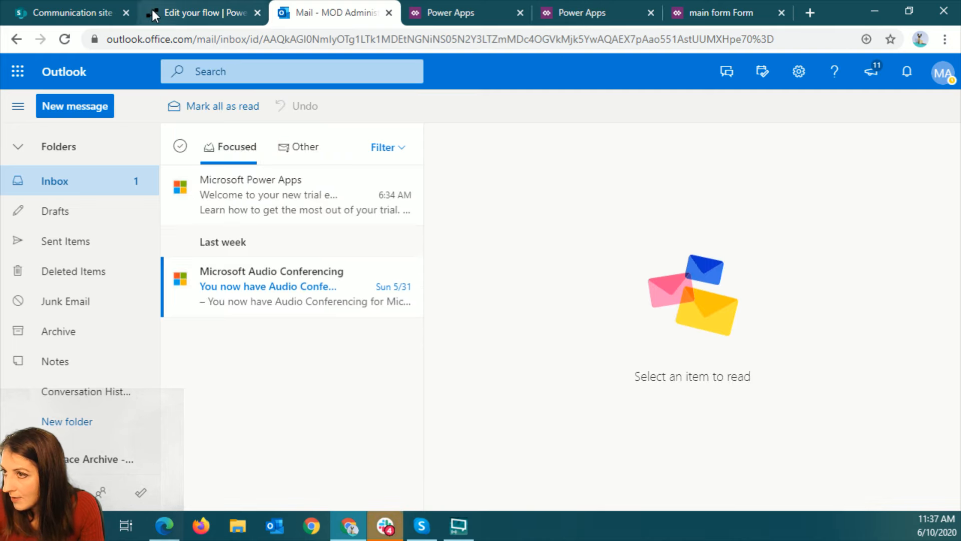
Switch to Power Automate and show the My flows list, closing the app launcher
{"action": "left_click", "coordinate": [210, 13]}
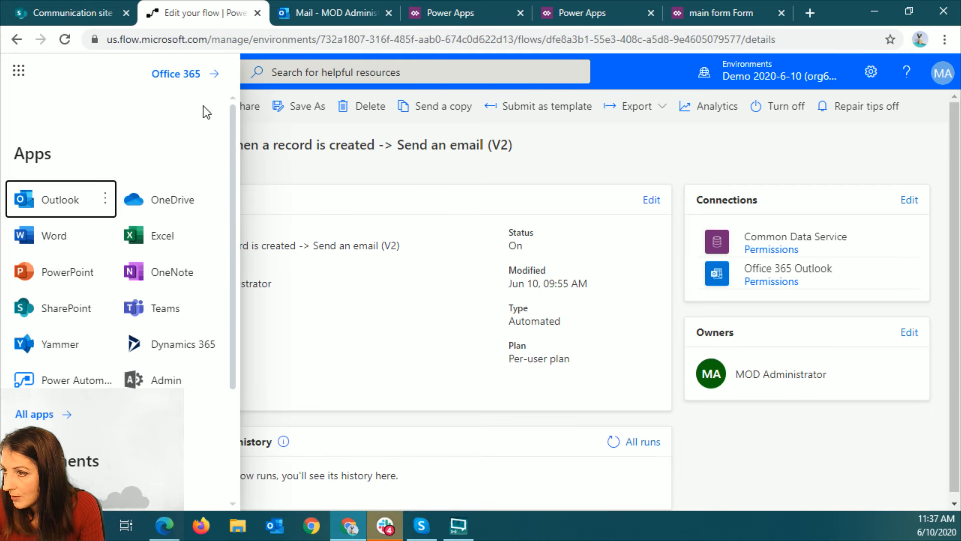
{"action": "left_click", "coordinate": [18, 70]}
{"action": "left_click", "coordinate": [186, 146]}
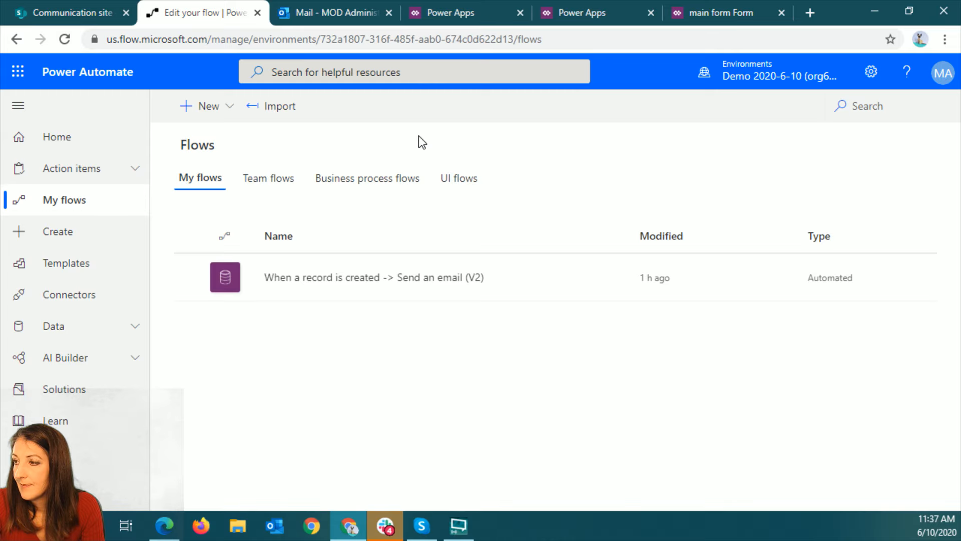
Start a blank scheduled flow, then discard it by switching to the Contoso (default) environment
{"action": "left_click", "coordinate": [223, 120]}
{"action": "left_click", "coordinate": [236, 243]}
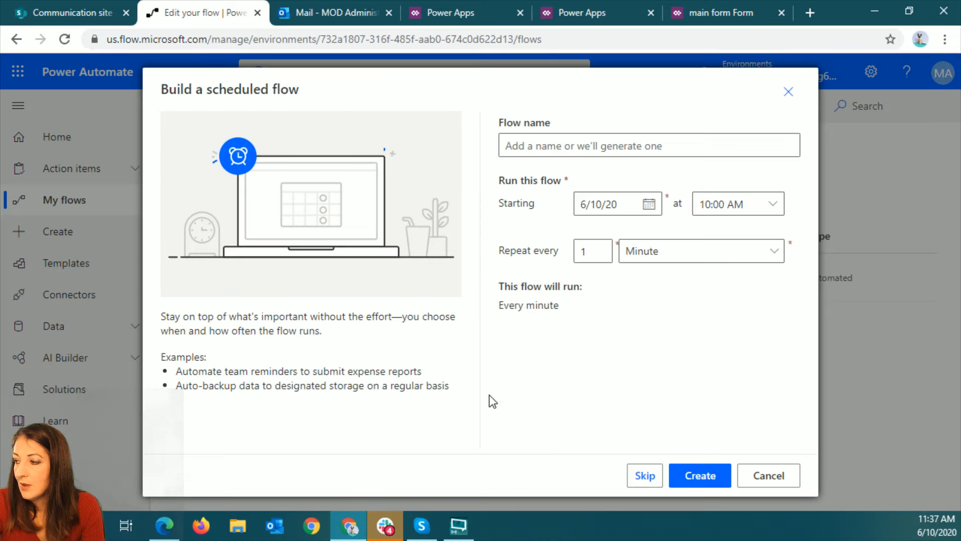
{"action": "left_click", "coordinate": [646, 477]}
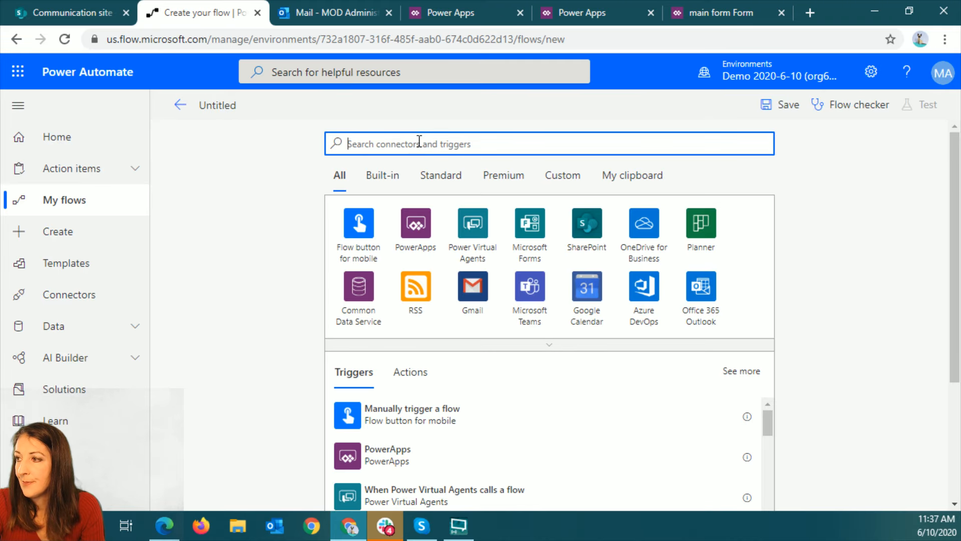
{"action": "left_click", "coordinate": [775, 75]}
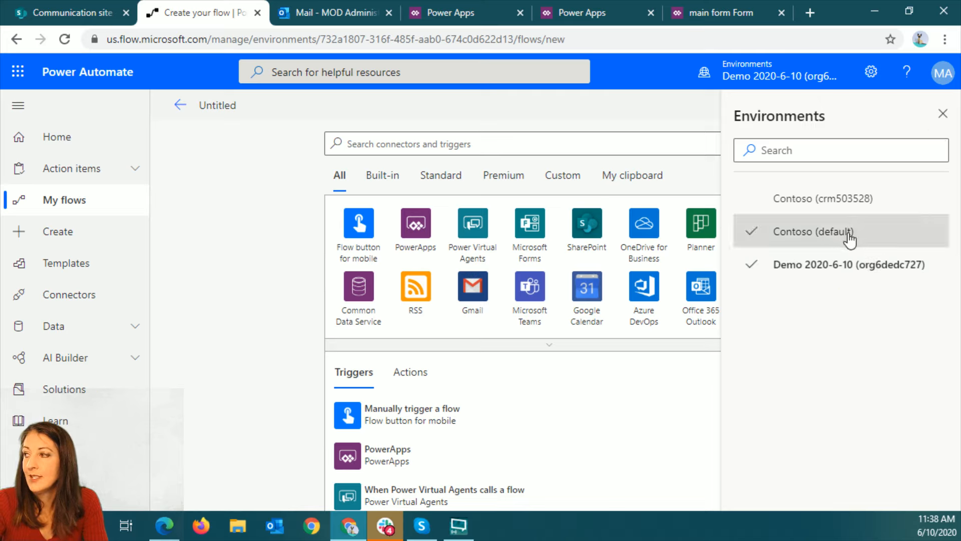
{"action": "left_click", "coordinate": [821, 232]}
{"action": "left_click", "coordinate": [564, 124]}
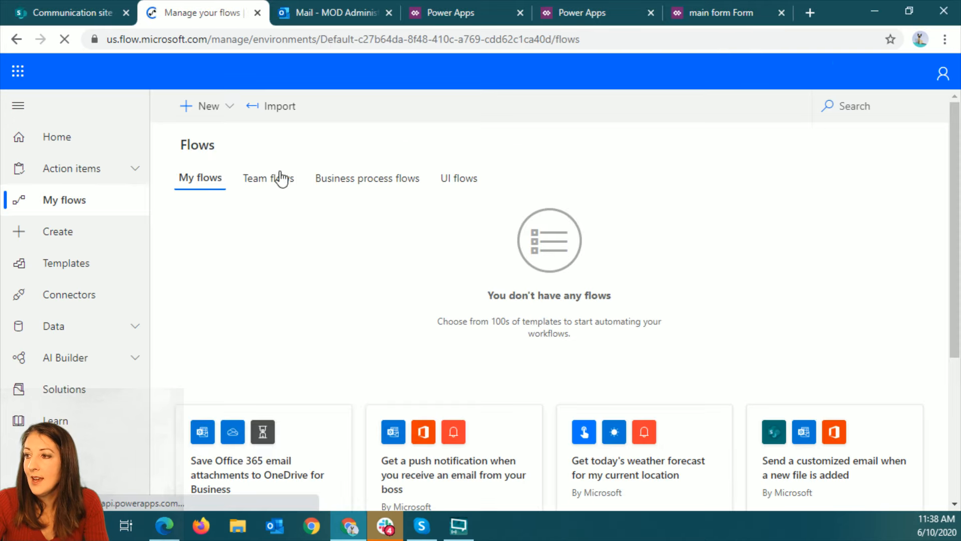
Start a blank scheduled flow in the default environment, search its connectors for "common", and clear the search
{"action": "left_click", "coordinate": [222, 115]}
{"action": "left_click", "coordinate": [225, 241]}
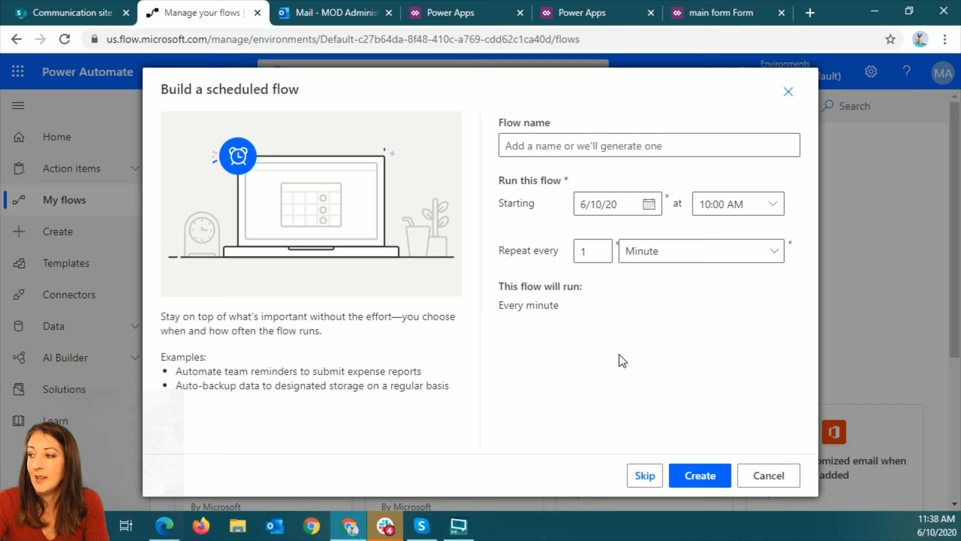
{"action": "left_click", "coordinate": [645, 475]}
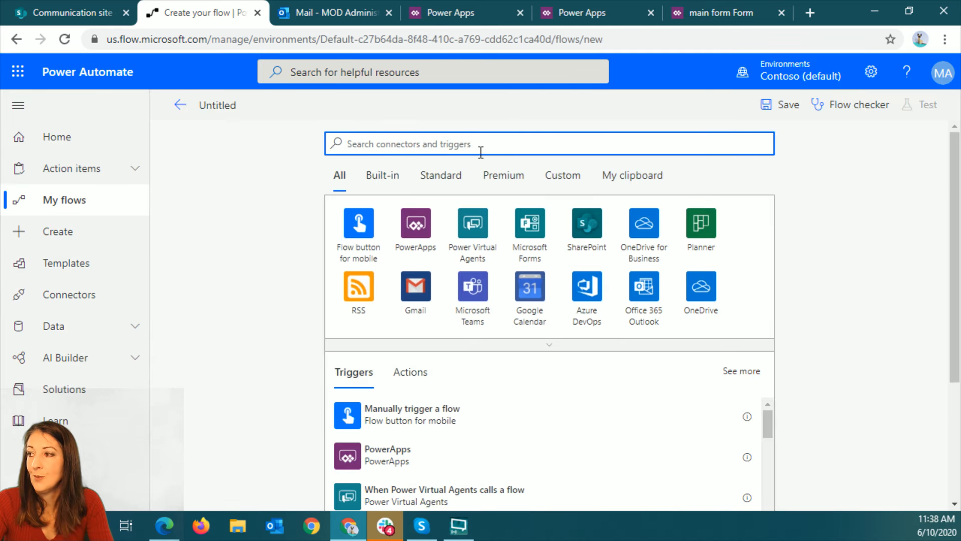
{"action": "type", "text": "common"}
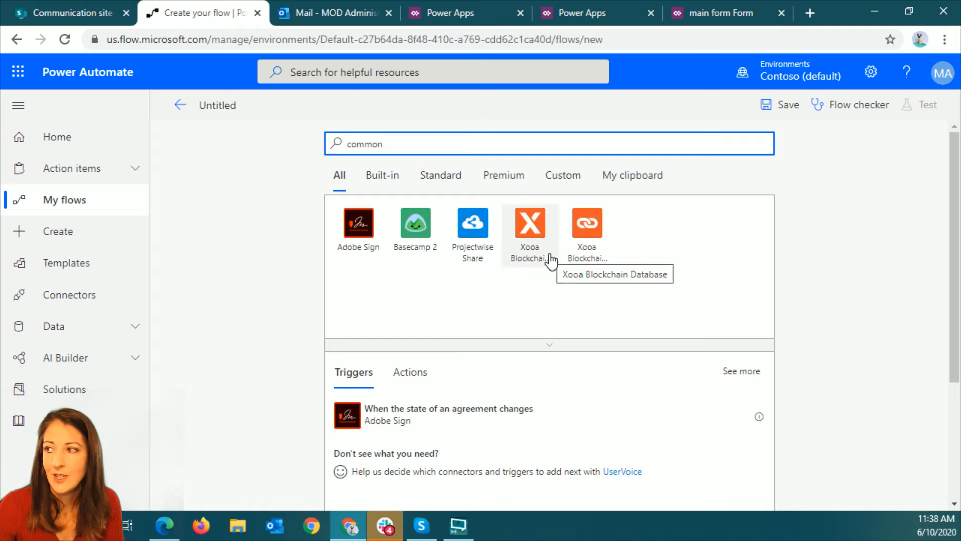
{"action": "left_click_drag", "start_coordinate": [408, 144], "coordinate": [298, 142]}
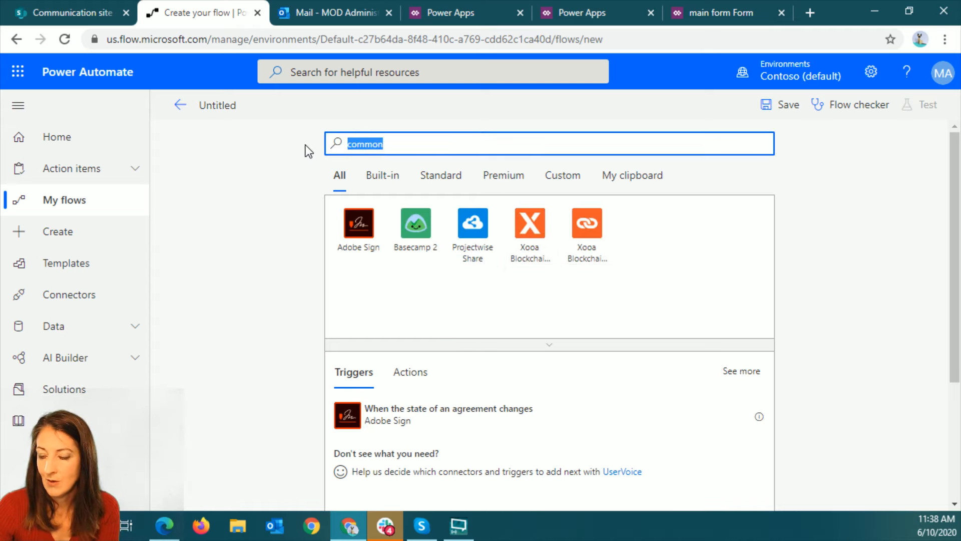
{"action": "key", "text": "BackSpace"}
Switch back to the Demo 2020-6-10 environment, discarding the untitled flow
{"action": "left_click", "coordinate": [821, 75]}
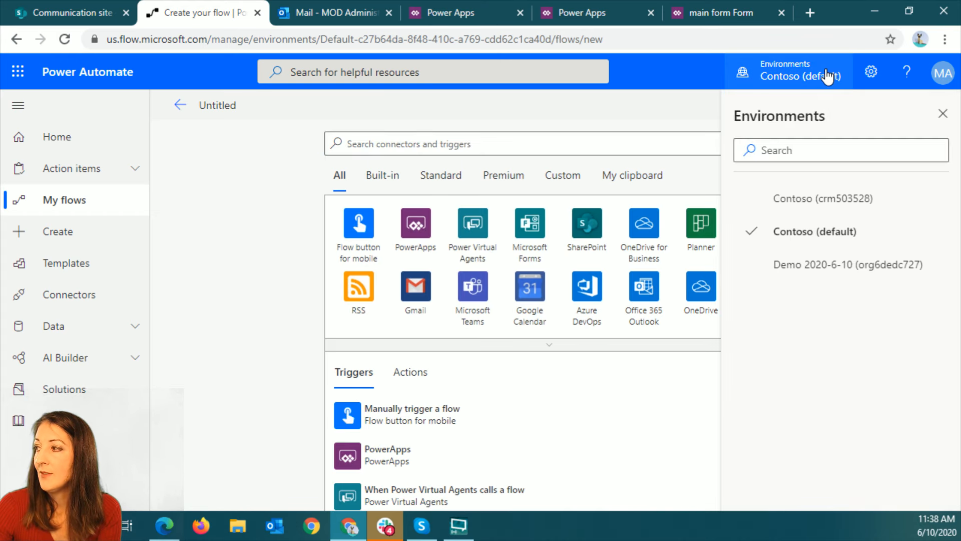
{"action": "left_click", "coordinate": [808, 270]}
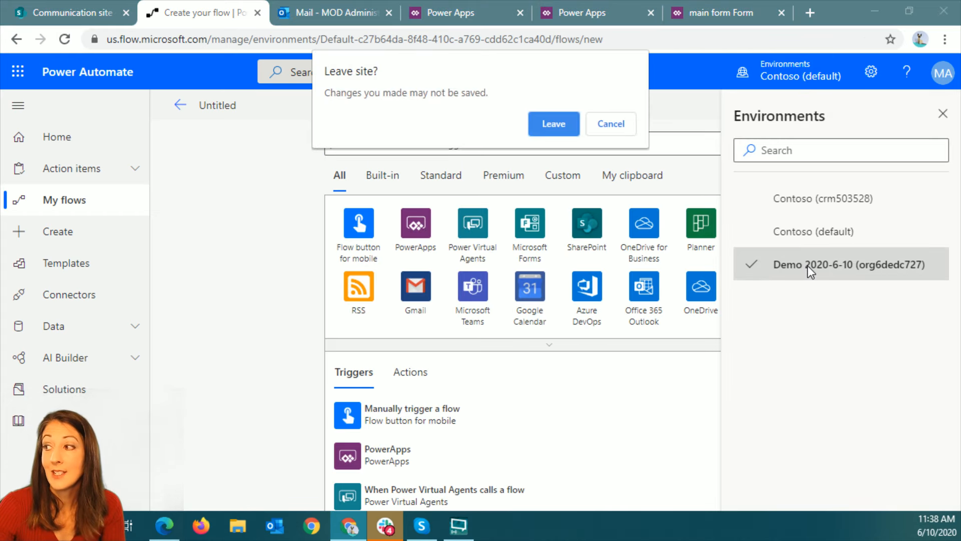
{"action": "left_click", "coordinate": [554, 125]}
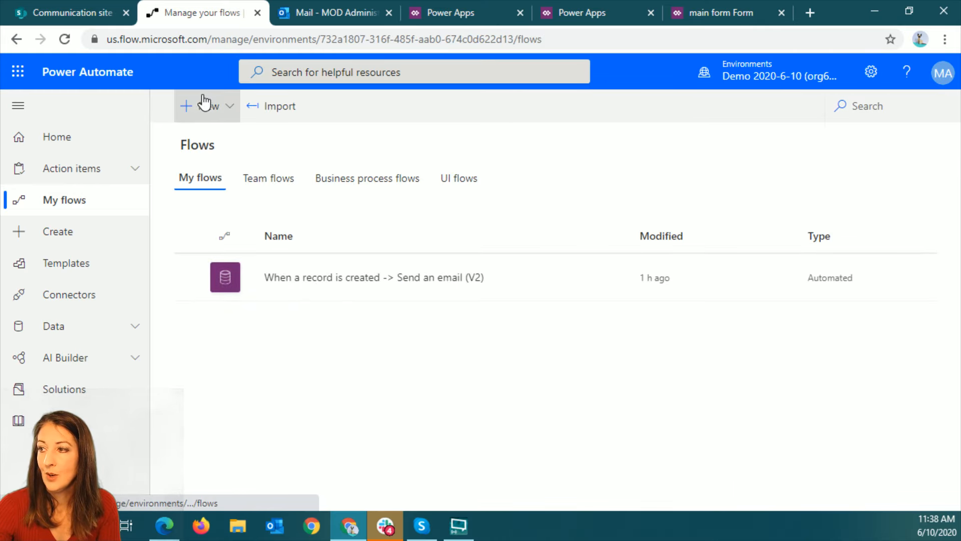
Start a blank flow, skipping the initial setup, with the Common Data Service trigger When a record is created
{"action": "left_click", "coordinate": [205, 106]}
{"action": "left_click", "coordinate": [227, 219]}
{"action": "left_click", "coordinate": [657, 477]}
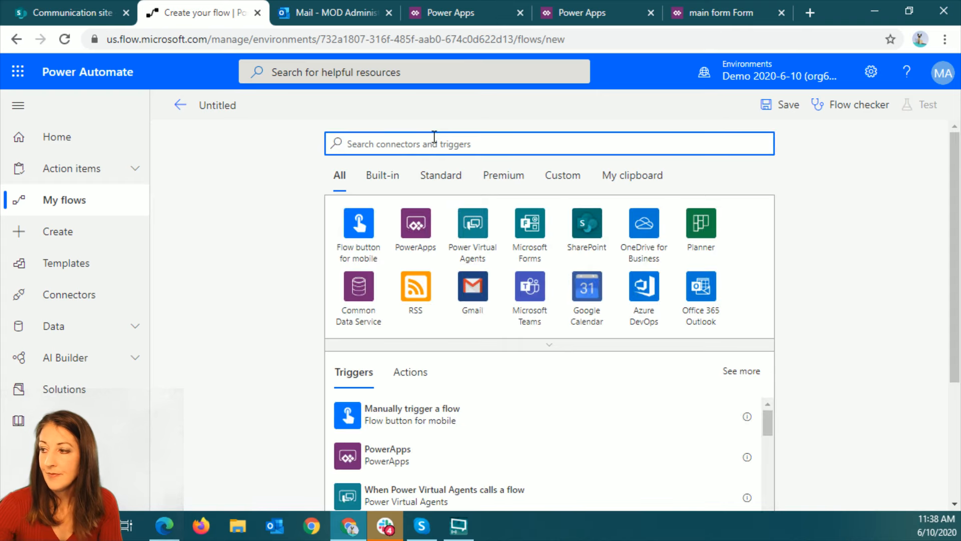
{"action": "left_click", "coordinate": [358, 288]}
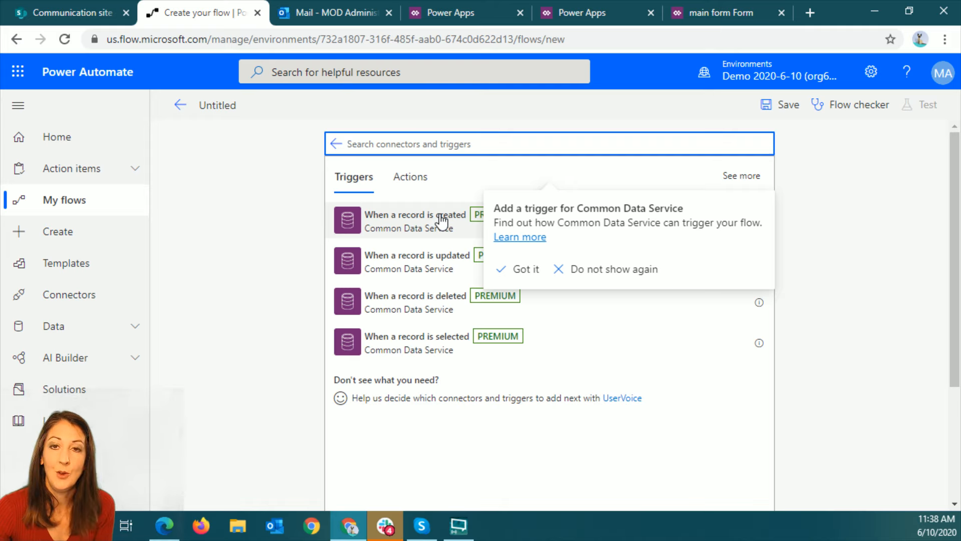
{"action": "left_click", "coordinate": [440, 220]}
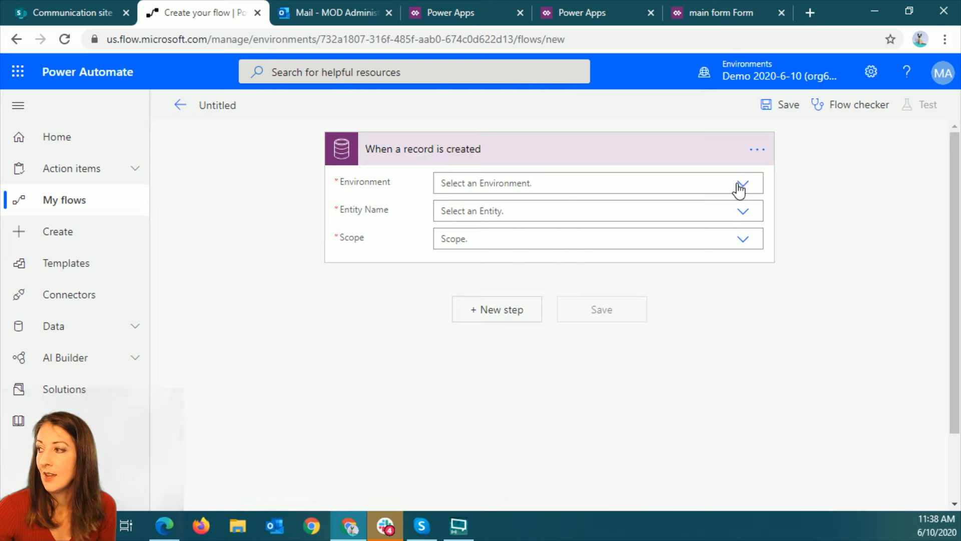
Configure the trigger with environment Demo 2020-6-10, entity Sports Teams and scope Business unit
{"action": "left_click", "coordinate": [743, 185]}
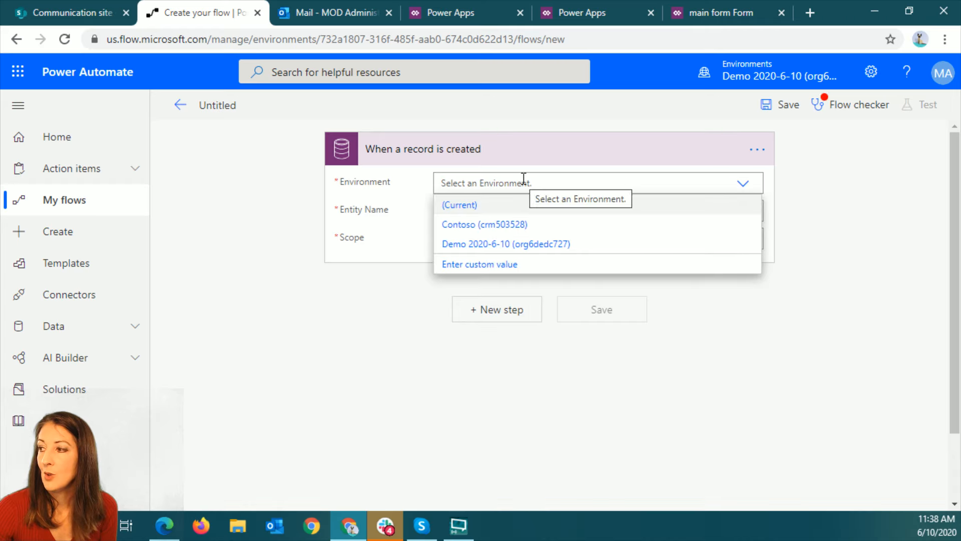
{"action": "left_click", "coordinate": [502, 244]}
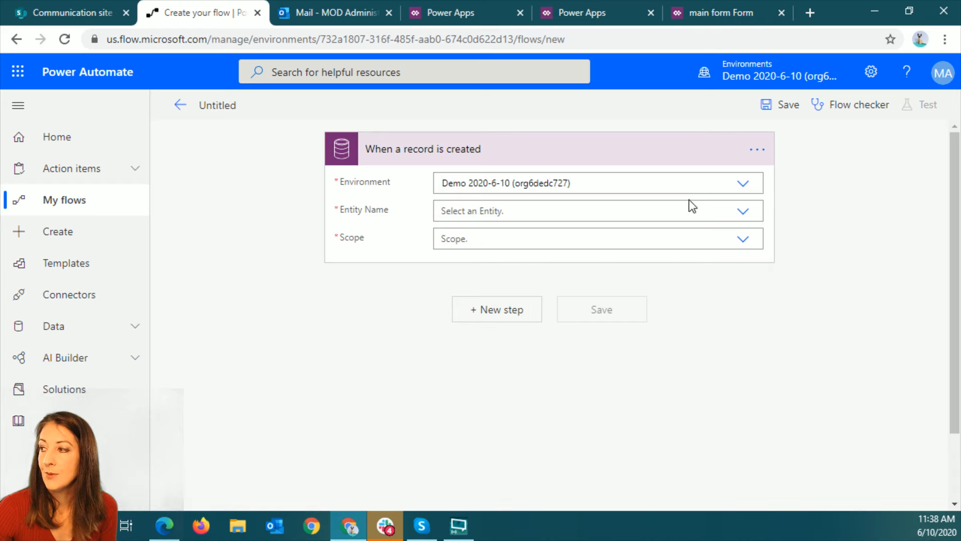
{"action": "left_click", "coordinate": [744, 212]}
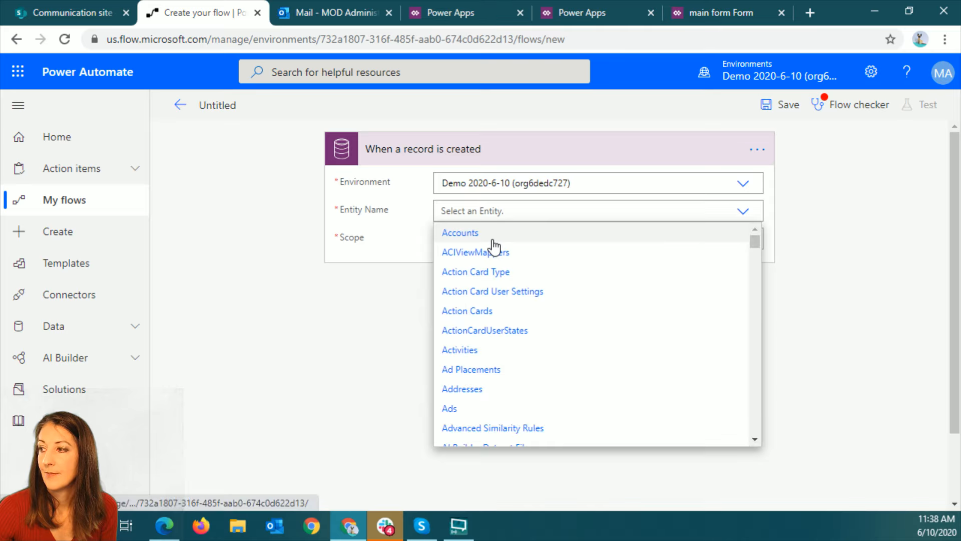
{"action": "left_click_drag", "start_coordinate": [762, 245], "coordinate": [762, 389]}
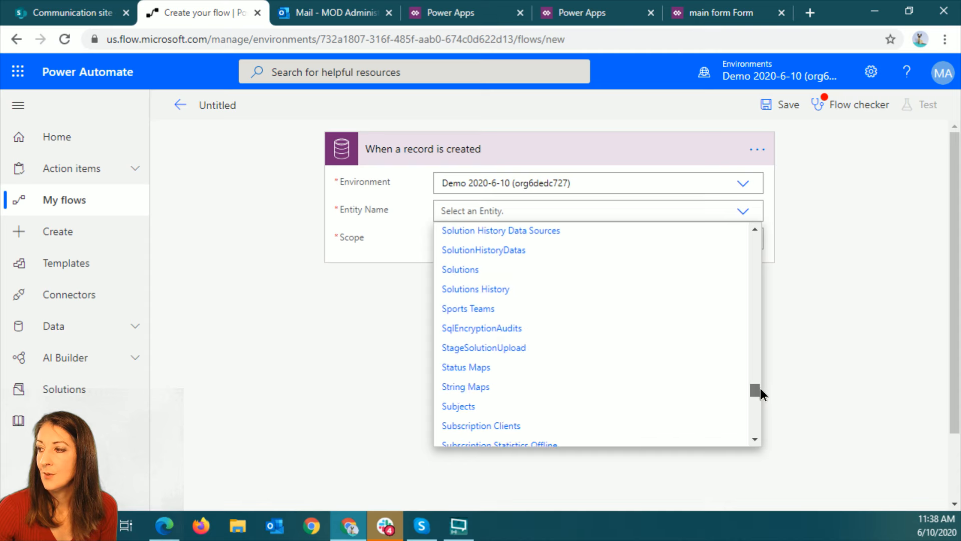
{"action": "left_click", "coordinate": [475, 309]}
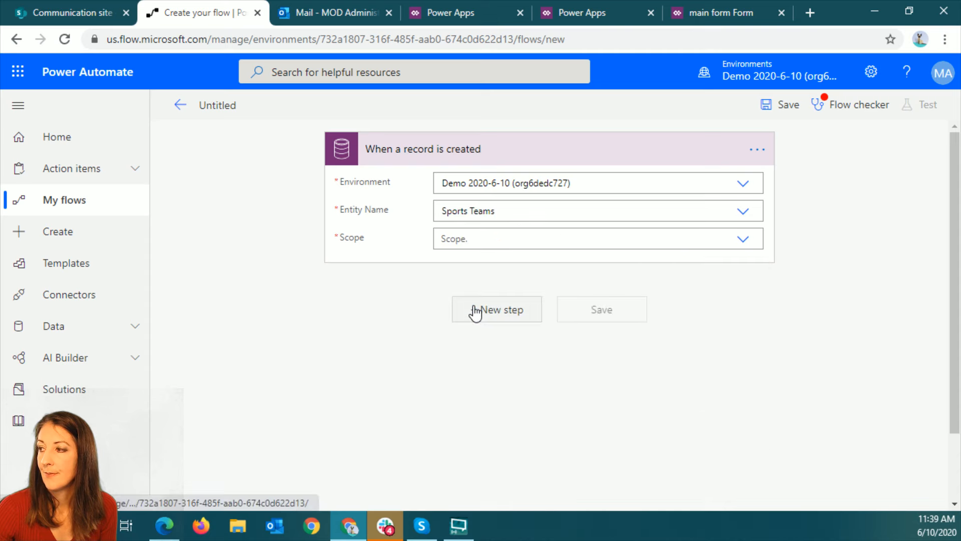
{"action": "left_click", "coordinate": [742, 241]}
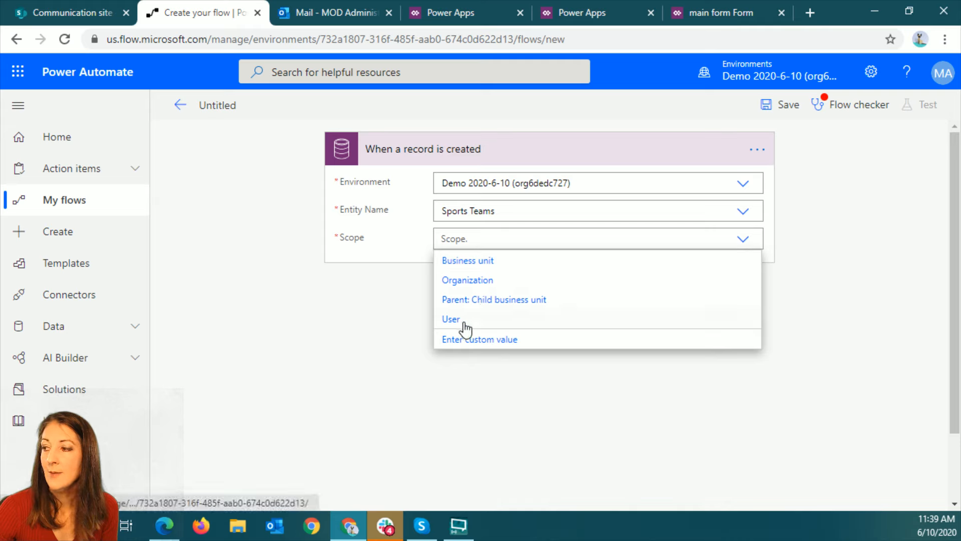
{"action": "left_click", "coordinate": [504, 266]}
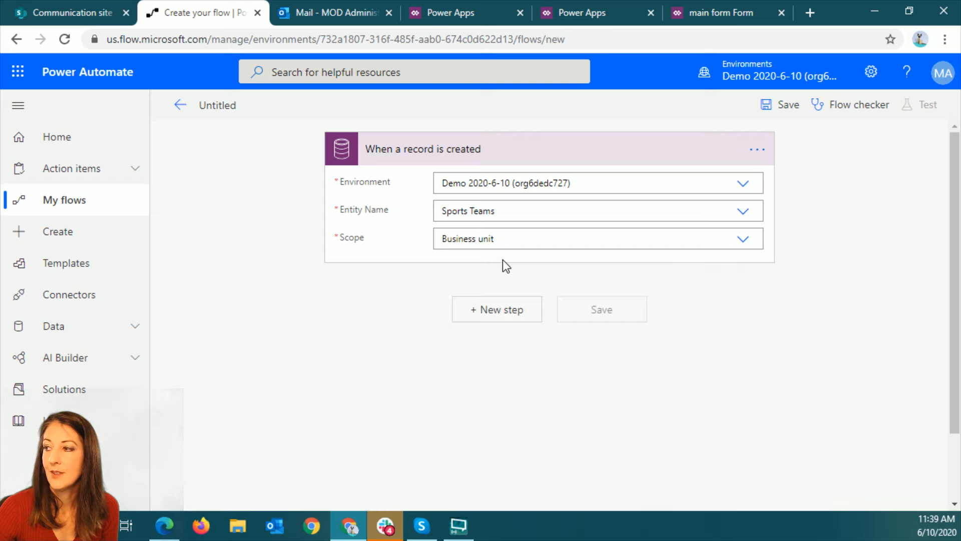
Add an Office 365 Outlook Send an email (V2) action after the trigger
{"action": "left_click", "coordinate": [477, 311]}
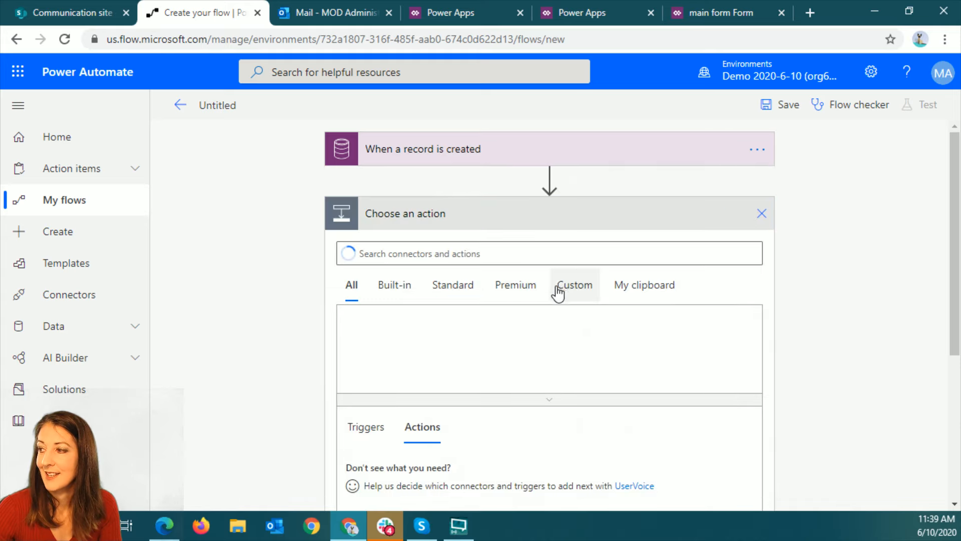
{"action": "type", "text": "out"}
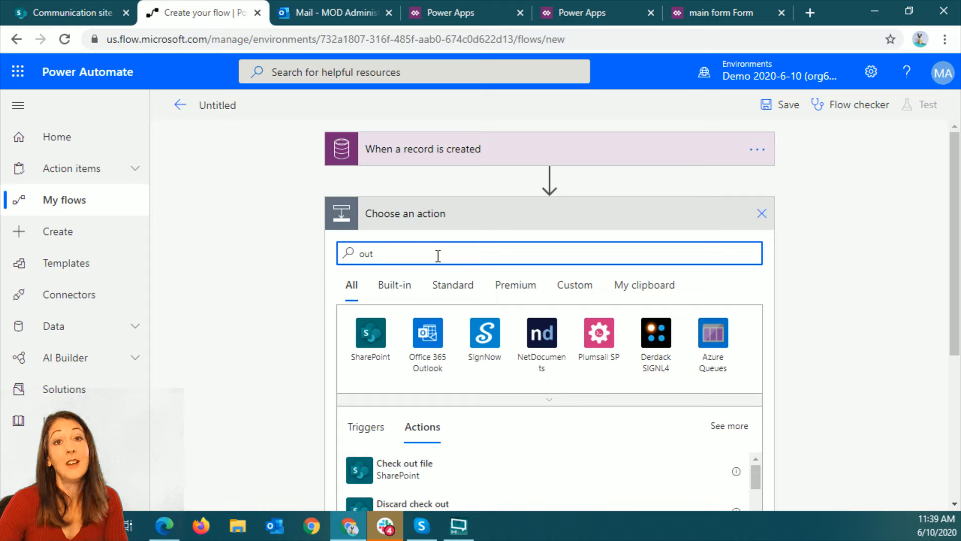
{"action": "left_click", "coordinate": [426, 340]}
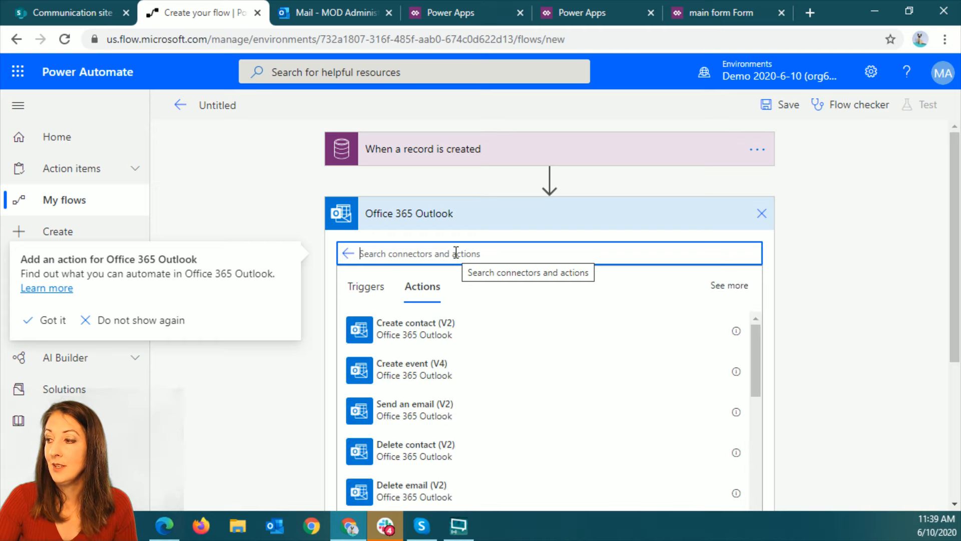
{"action": "left_click", "coordinate": [457, 409]}
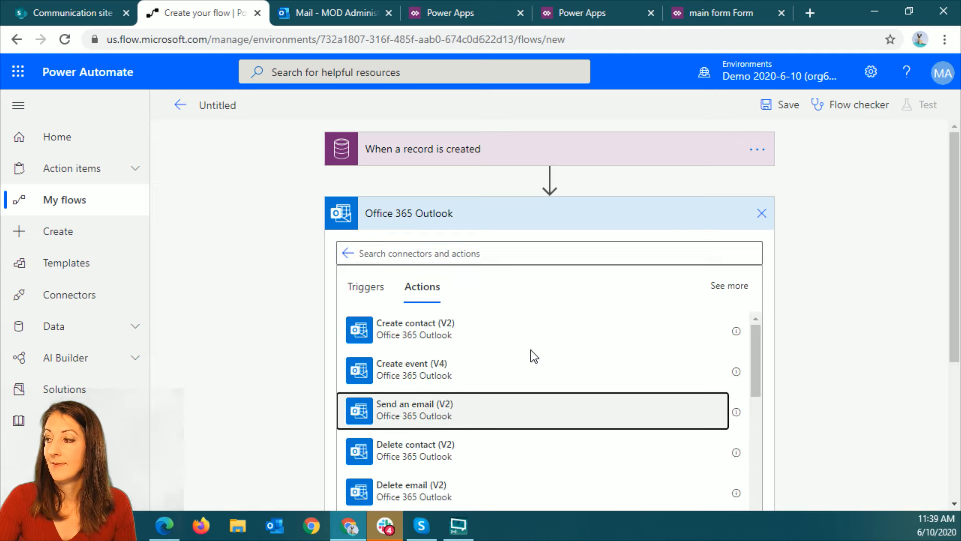
Address the email to the administrator account and set its subject to "test"
{"action": "left_click", "coordinate": [540, 249]}
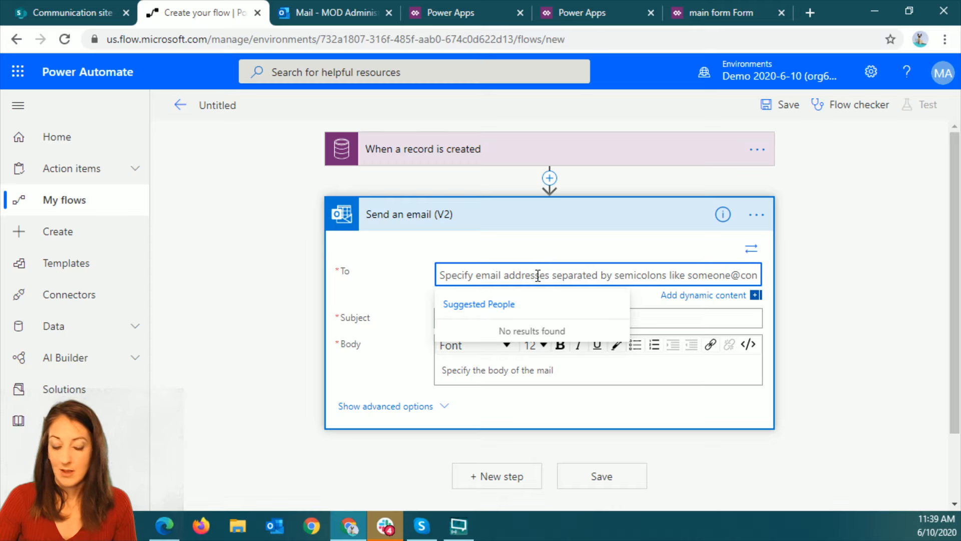
{"action": "type", "text": "ad"}
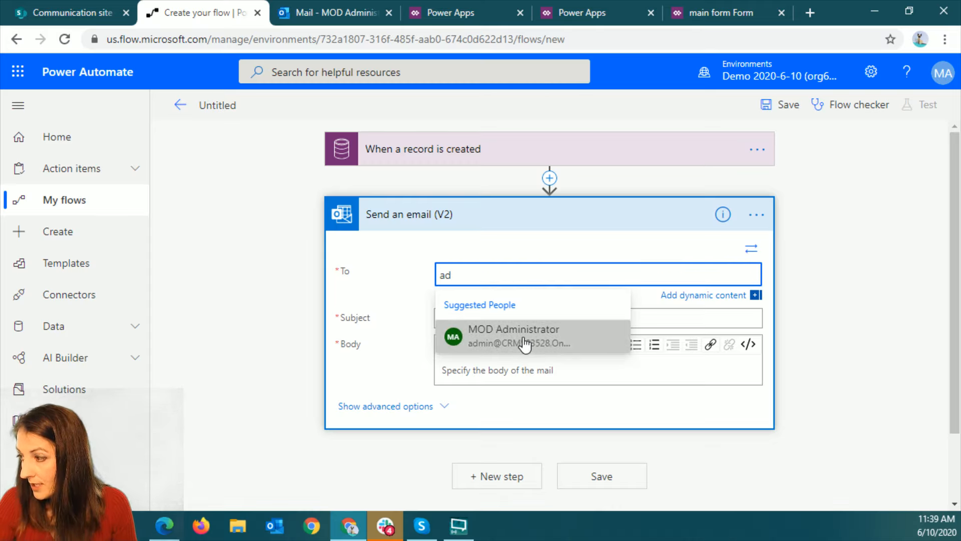
{"action": "left_click", "coordinate": [525, 343]}
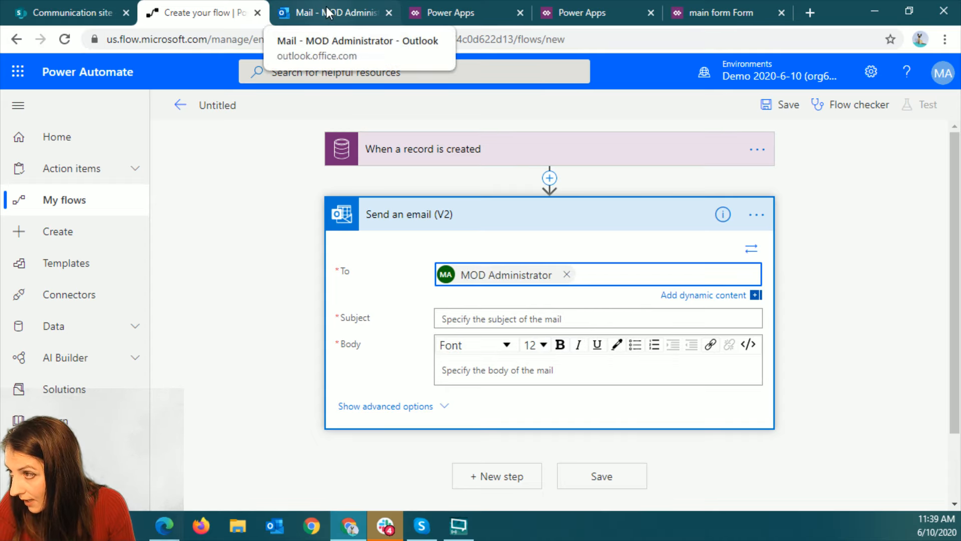
{"action": "left_click", "coordinate": [548, 320]}
{"action": "type", "text": "test"}
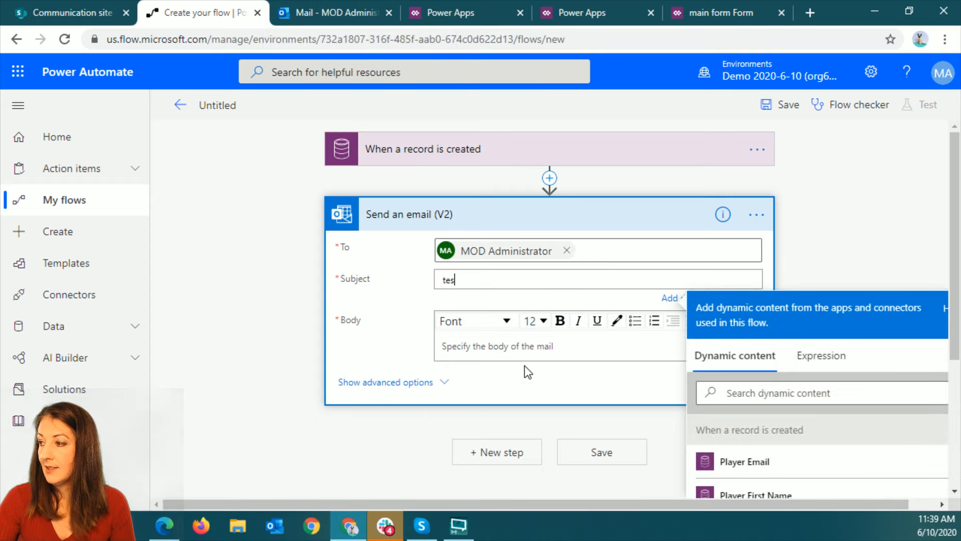
Compose the email body with "first:" plus the Player First Name field and, on a new line, "last:" plus Player Last Name
{"action": "left_click", "coordinate": [515, 344]}
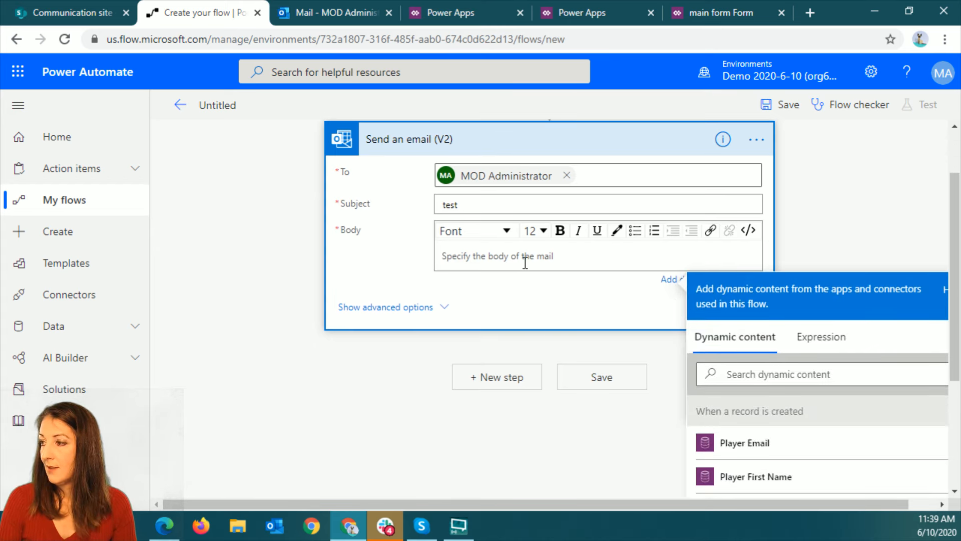
{"action": "type", "text": "first:"}
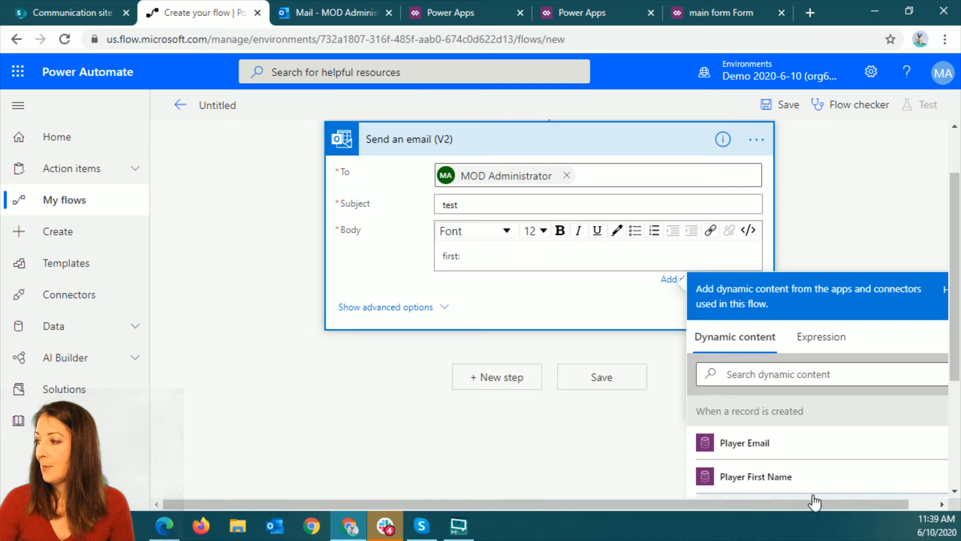
{"action": "left_click", "coordinate": [813, 497]}
{"action": "key", "text": "Return"}
{"action": "type", "text": "la"}
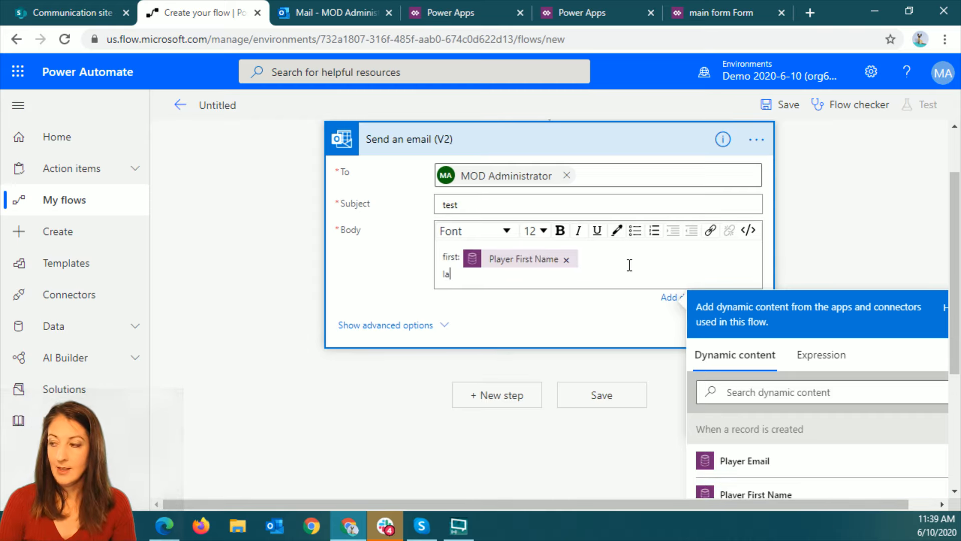
{"action": "type", "text": "st:"}
{"action": "scroll", "coordinate": [768, 470], "scroll_direction": "down", "scroll_amount": 2}
{"action": "left_click", "coordinate": [736, 496]}
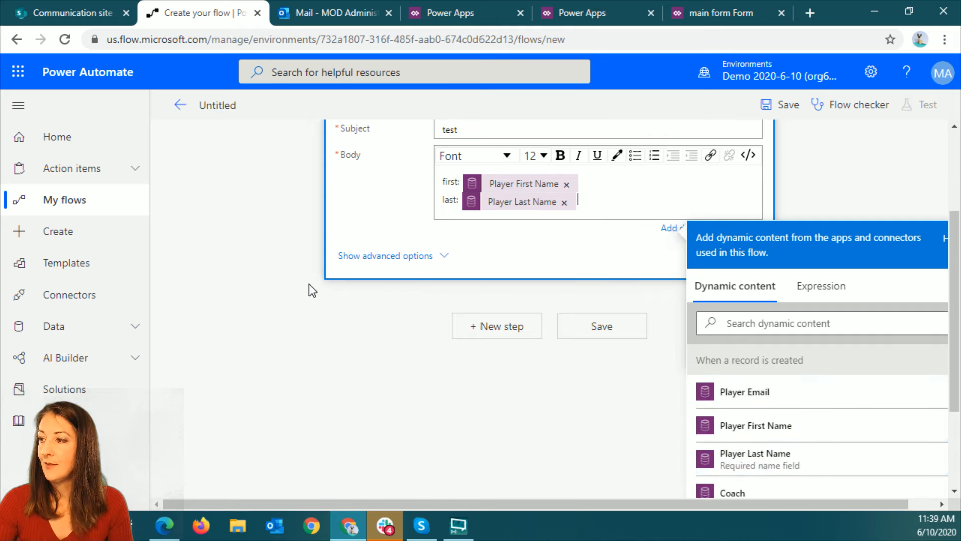
Show the email action's advanced options and save the flow
{"action": "left_click", "coordinate": [393, 264]}
{"action": "scroll", "coordinate": [792, 250], "scroll_direction": "up", "scroll_amount": 2}
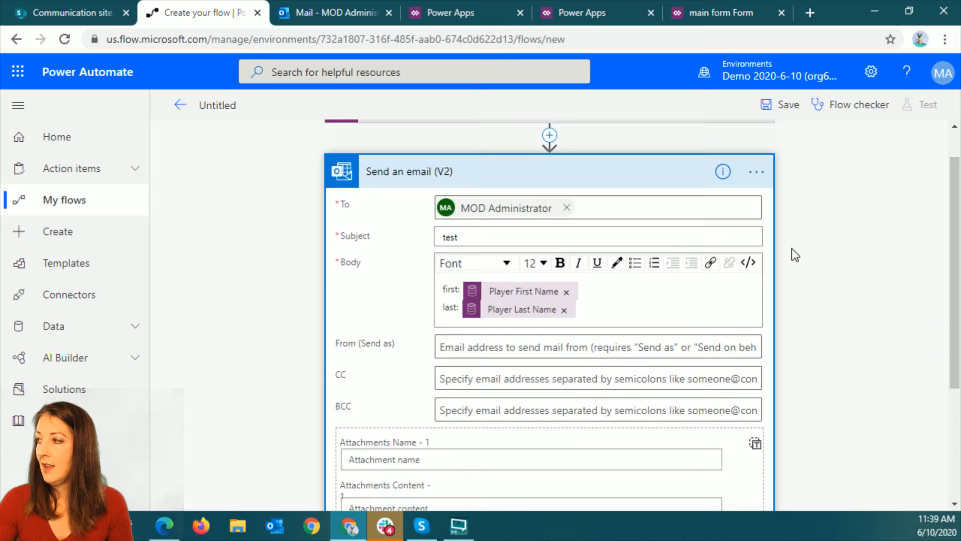
{"action": "scroll", "coordinate": [792, 248], "scroll_direction": "up", "scroll_amount": 1}
{"action": "left_click", "coordinate": [790, 105]}
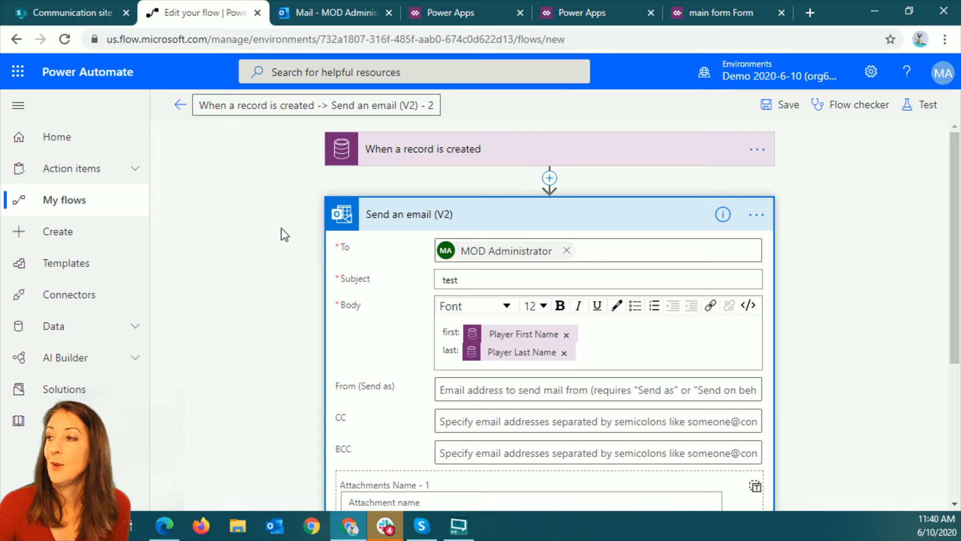
Rename the flow as "New sport form", save it and leave the flow editor
{"action": "left_click", "coordinate": [180, 105]}
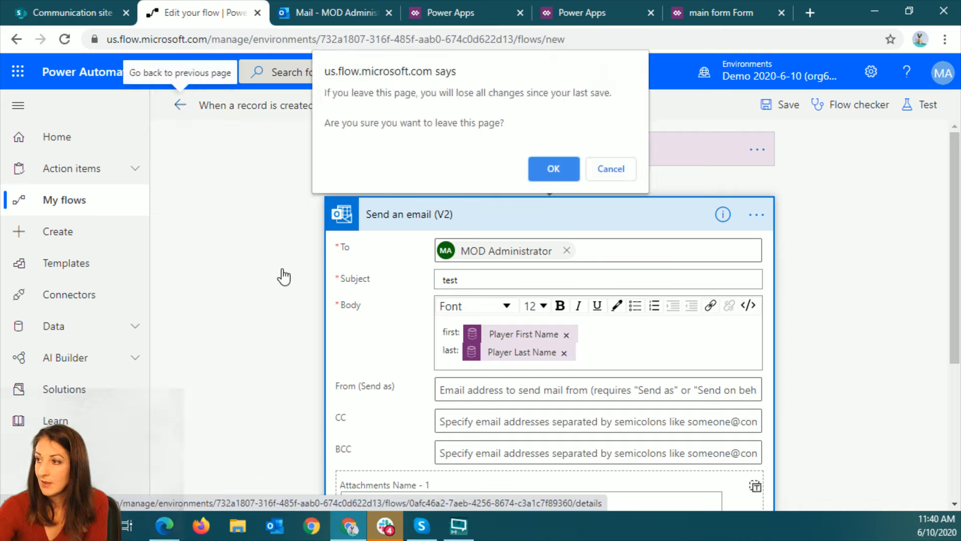
{"action": "left_click", "coordinate": [626, 168]}
{"action": "left_click", "coordinate": [283, 106]}
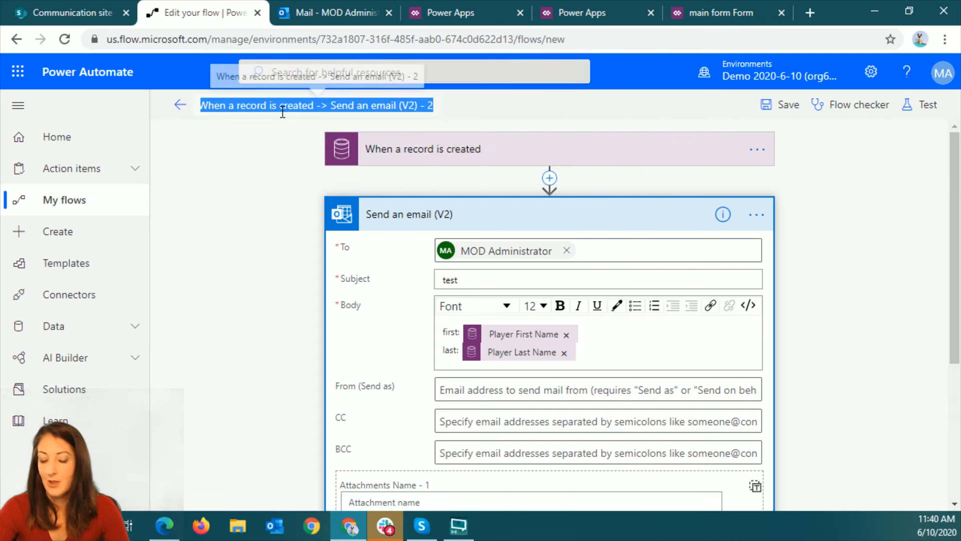
{"action": "type", "text": "New sport fo"}
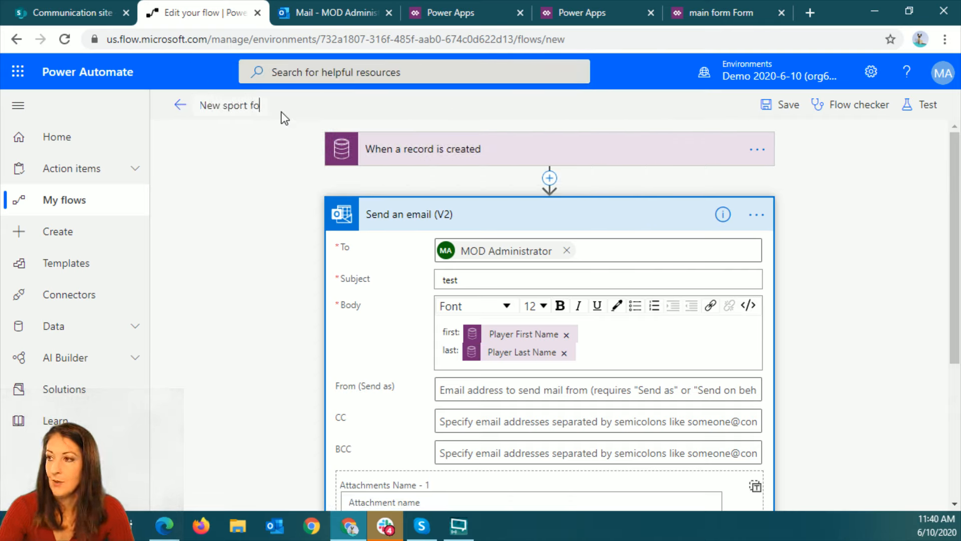
{"action": "type", "text": "rm"}
{"action": "left_click", "coordinate": [783, 105]}
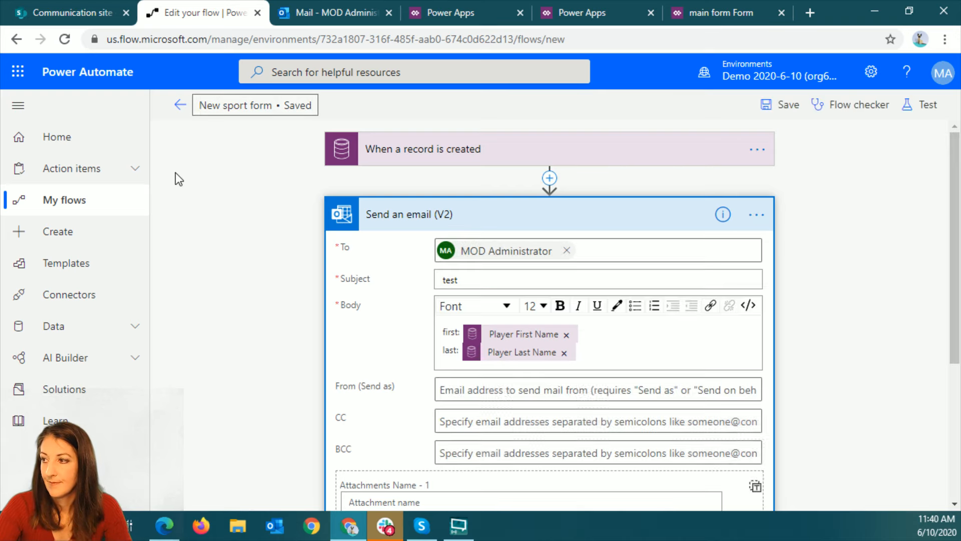
{"action": "left_click", "coordinate": [180, 105]}
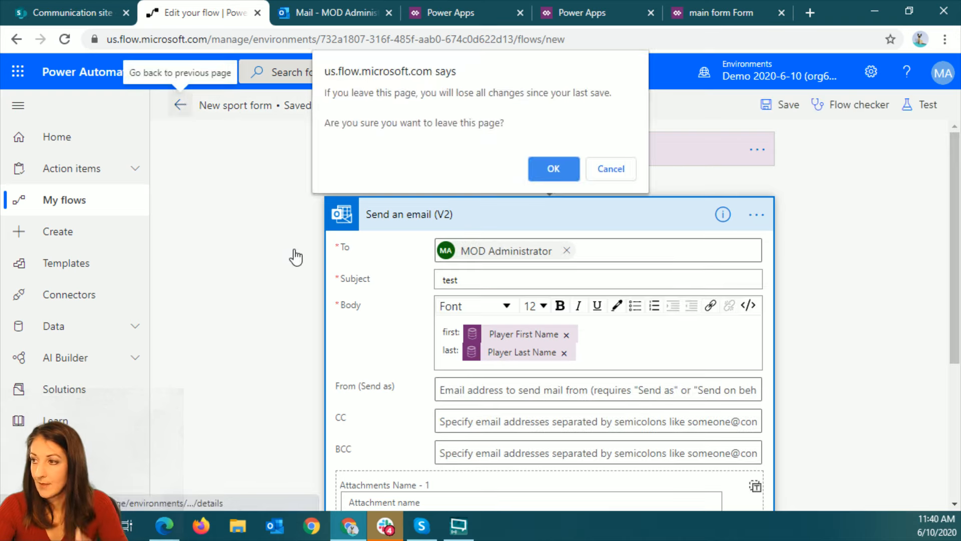
{"action": "left_click", "coordinate": [554, 170]}
Switch to the portal in Edge and enter the player's last name, first name and email in a new Sports form
{"action": "left_click", "coordinate": [164, 526]}
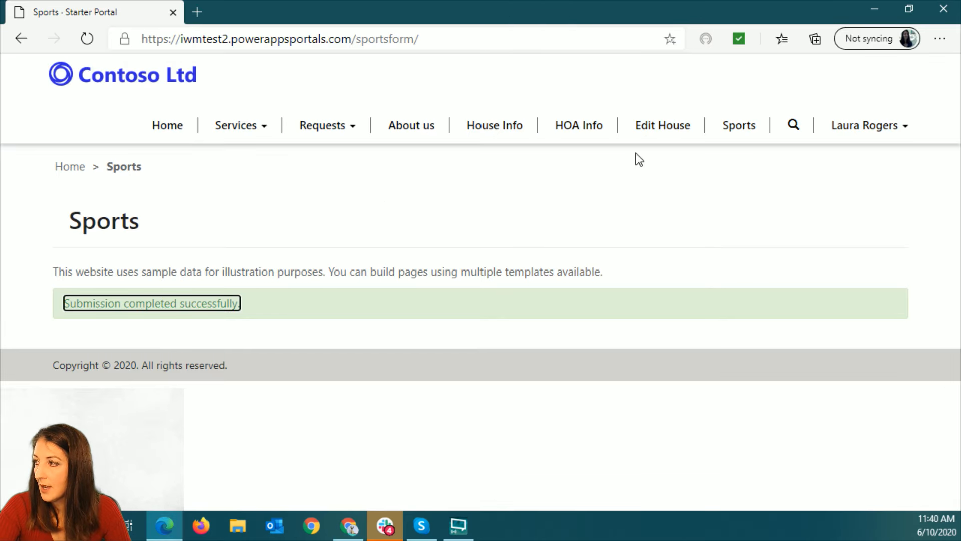
{"action": "left_click", "coordinate": [740, 128]}
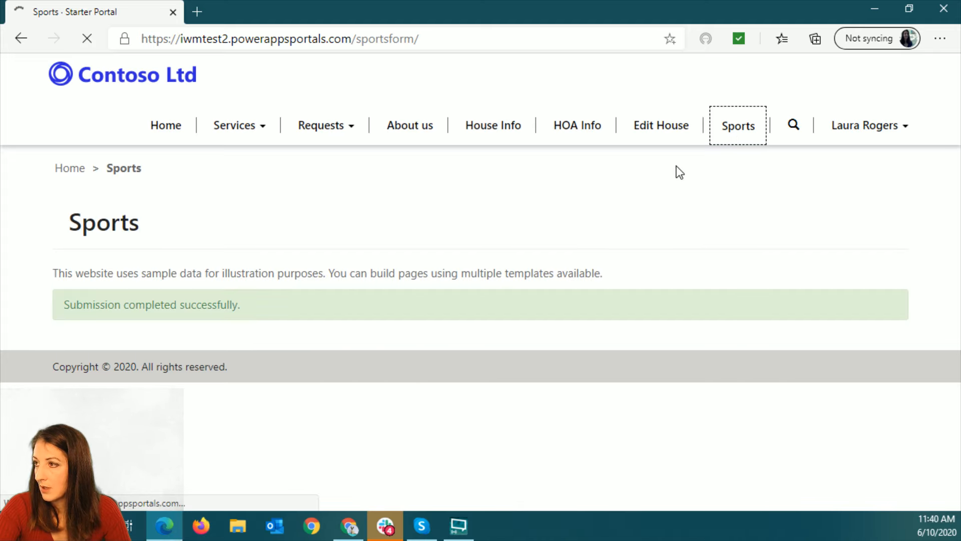
{"action": "left_click", "coordinate": [301, 325]}
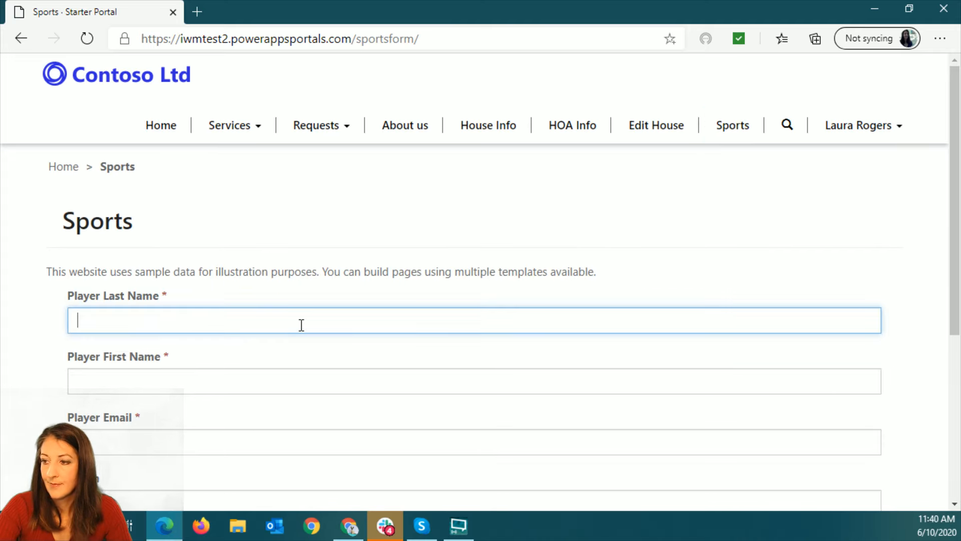
{"action": "type", "text": "J"}
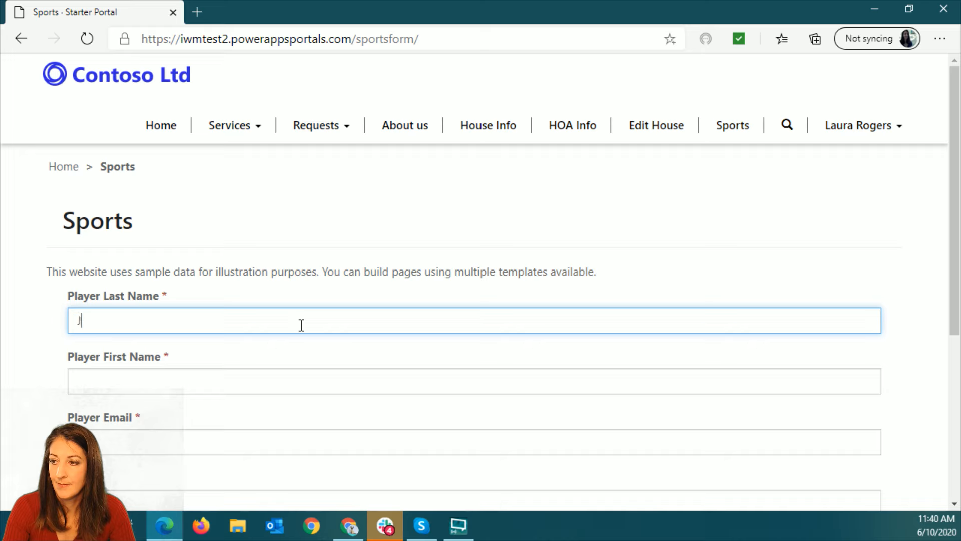
{"action": "type", "text": "etson"}
{"action": "key", "text": "Tab"}
{"action": "type", "text": "Geor"}
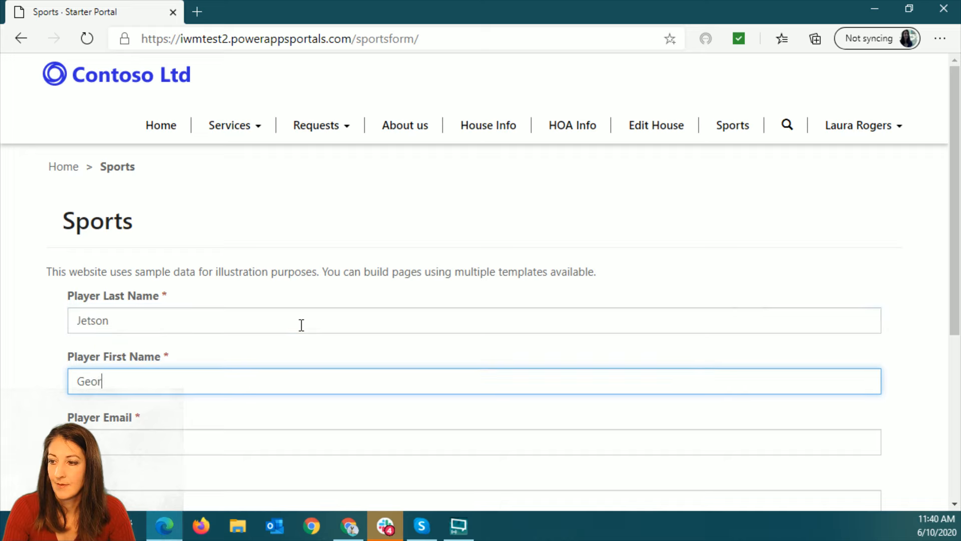
{"action": "type", "text": "ge"}
{"action": "key", "text": "Tab"}
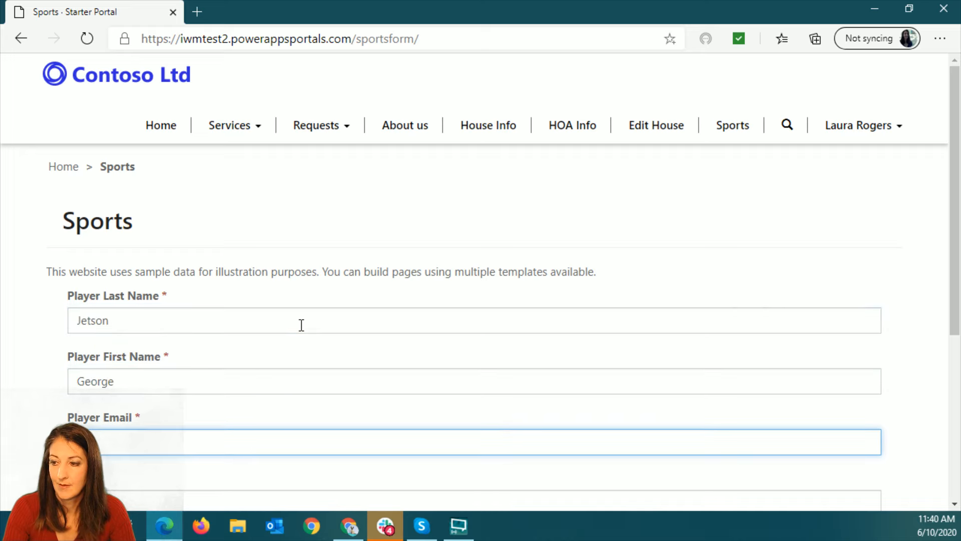
{"action": "type", "text": "george@here.com"}
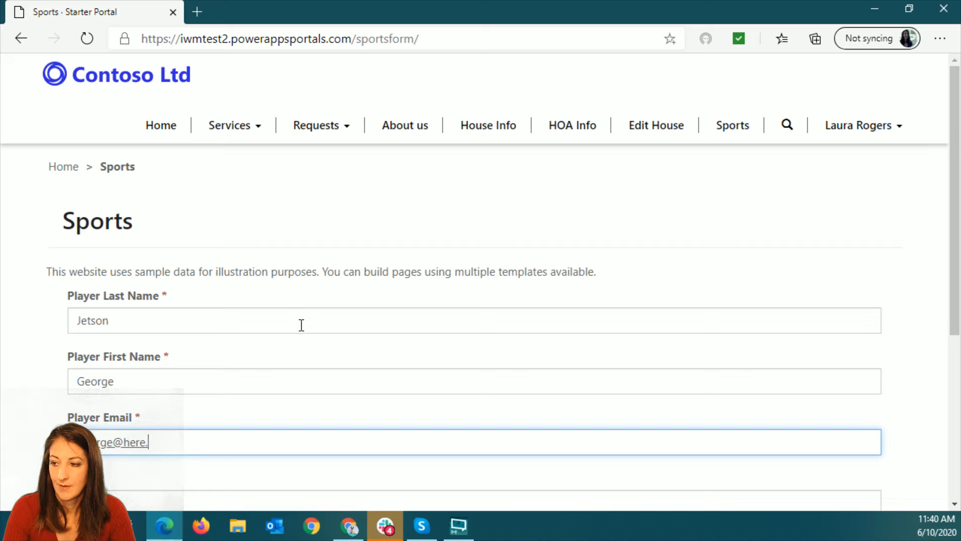
{"action": "key", "text": "Tab"}
Fill in the coach's name, choose Sky as the team name and submit the Sports form
{"action": "scroll", "coordinate": [359, 320], "scroll_direction": "down", "scroll_amount": 5}
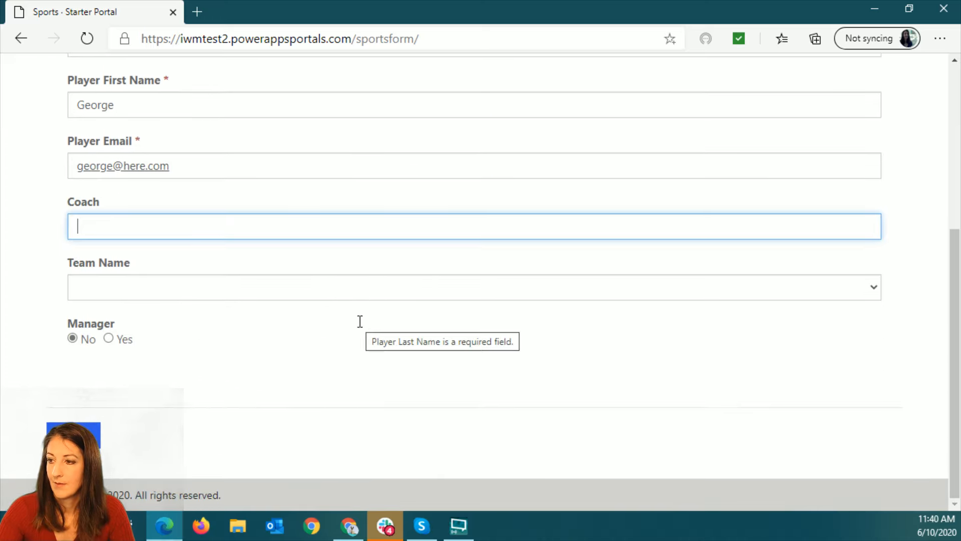
{"action": "type", "text": "Billy"}
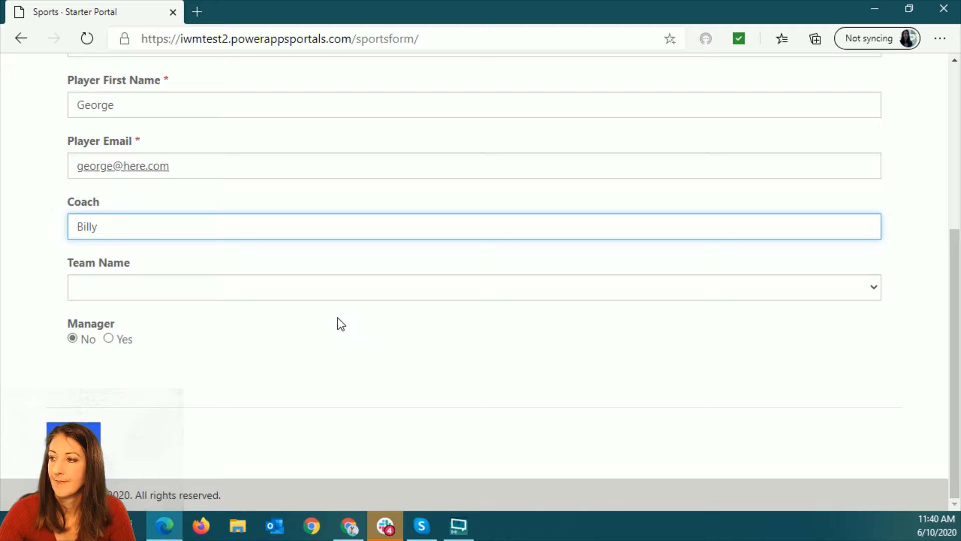
{"action": "left_click", "coordinate": [313, 291]}
{"action": "left_click", "coordinate": [206, 326]}
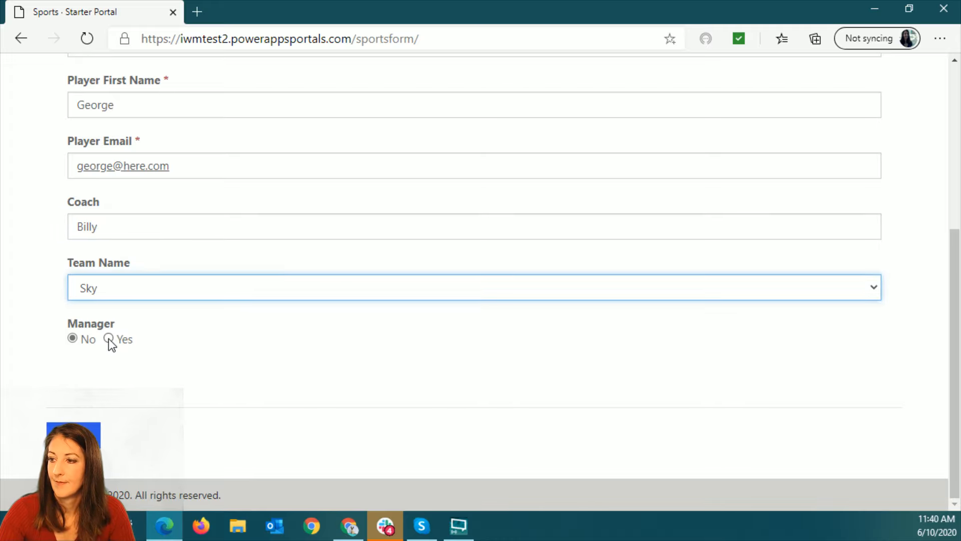
{"action": "left_click", "coordinate": [75, 433]}
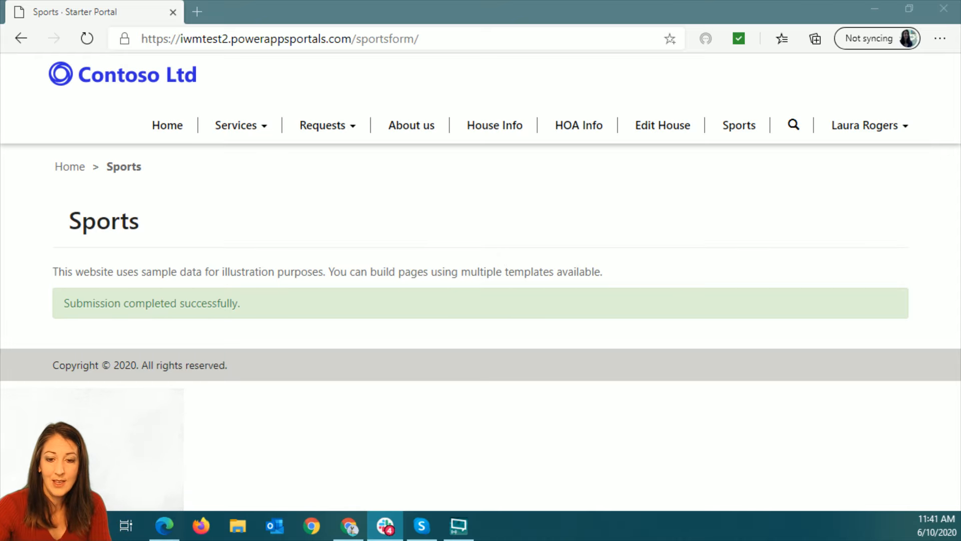
Switch to the Outlook inbox and open the "test" email sent by the flow
{"action": "key", "text": "alt+Tab"}
{"action": "left_click", "coordinate": [349, 12]}
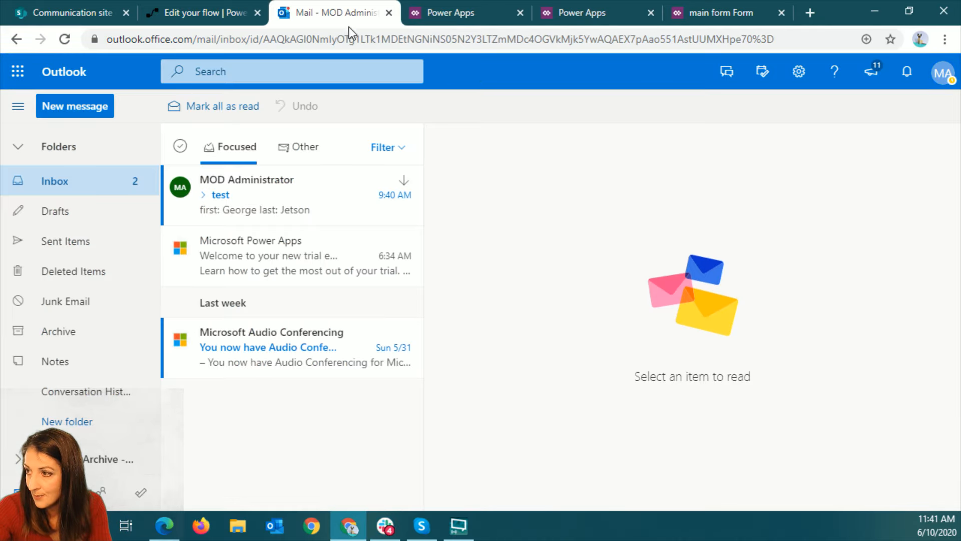
{"action": "left_click", "coordinate": [282, 200]}
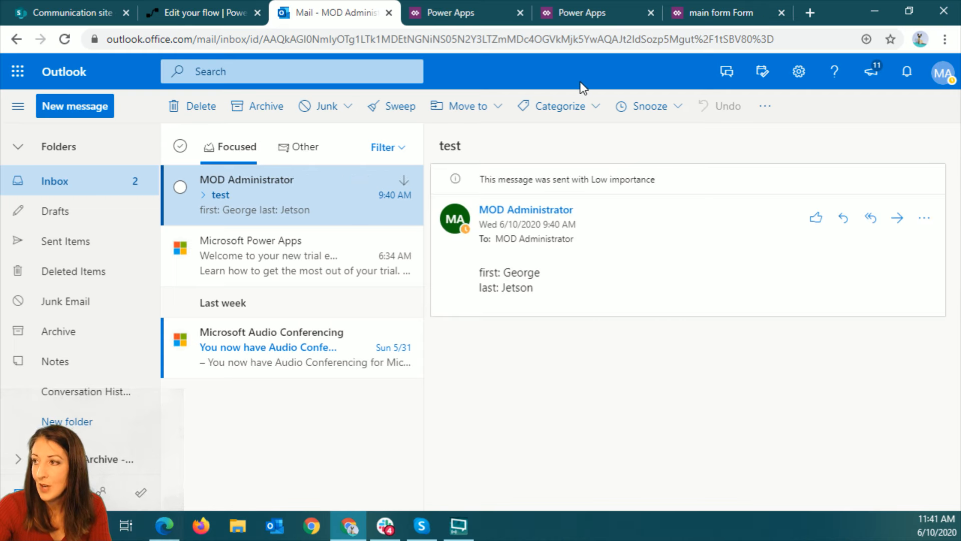
Review the trigger settings of the New sport form flow in Power Automate, and return to the Outlook email
{"action": "left_click", "coordinate": [240, 14]}
{"action": "left_click", "coordinate": [188, 106]}
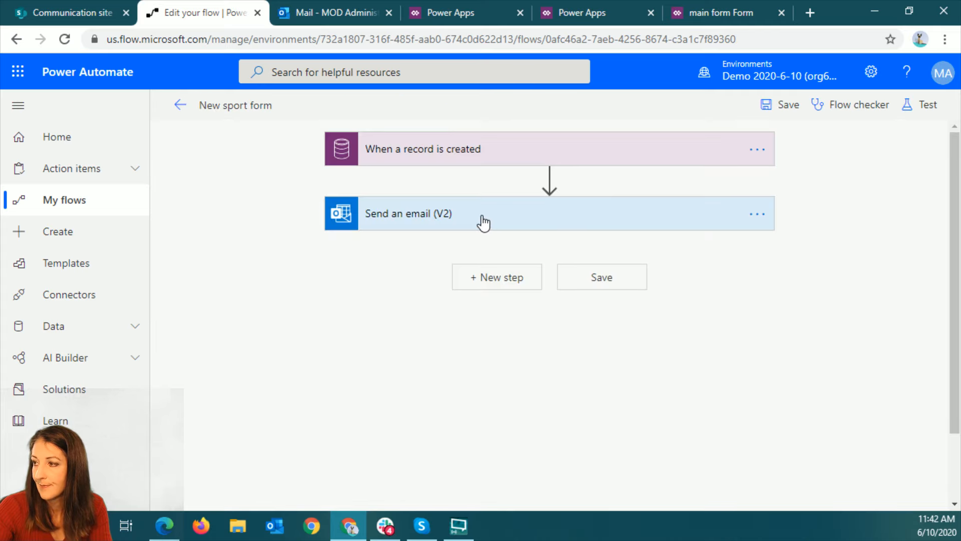
{"action": "left_click", "coordinate": [463, 158]}
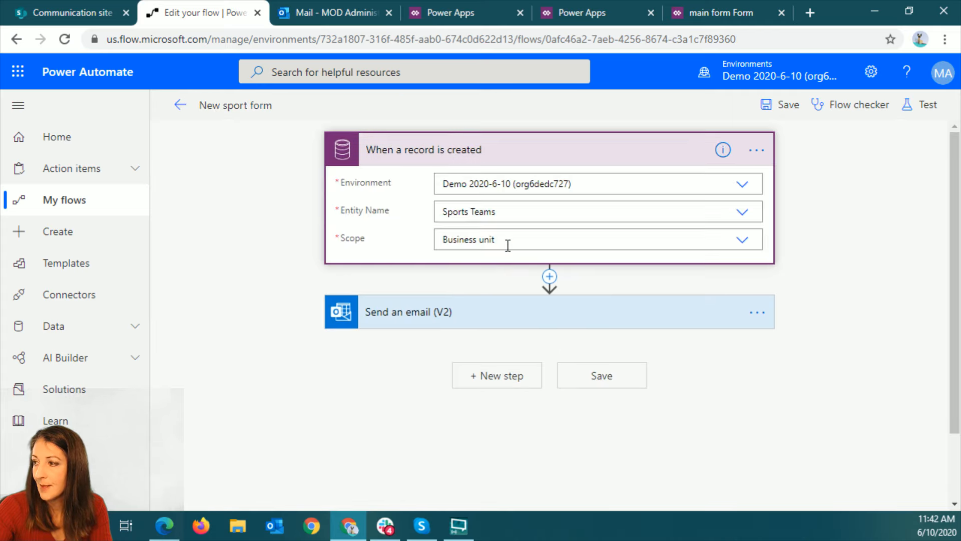
{"action": "left_click", "coordinate": [305, 13]}
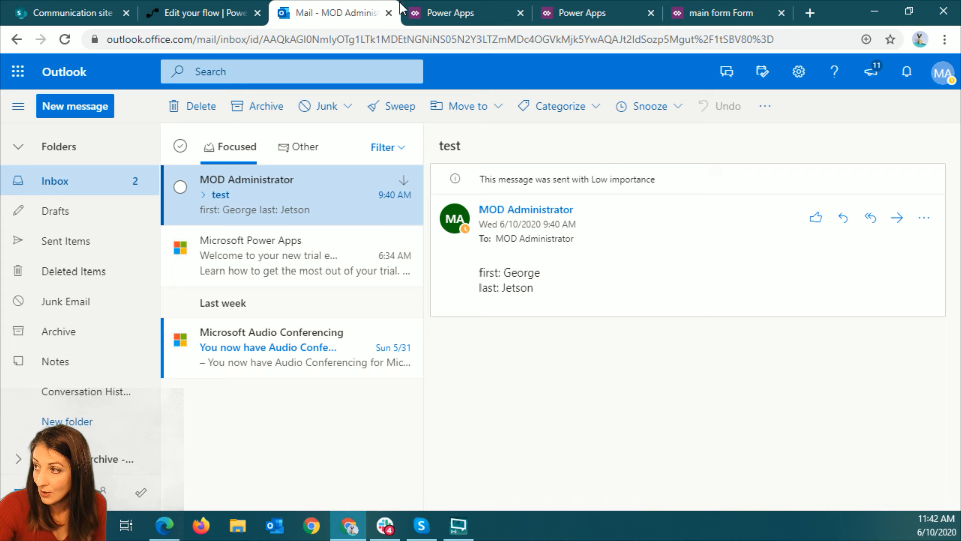
Switch to the Sports Team entity in Power Apps, dismiss the form-creation notice and view its data records with all fields
{"action": "left_click", "coordinate": [444, 13]}
{"action": "left_click", "coordinate": [580, 13]}
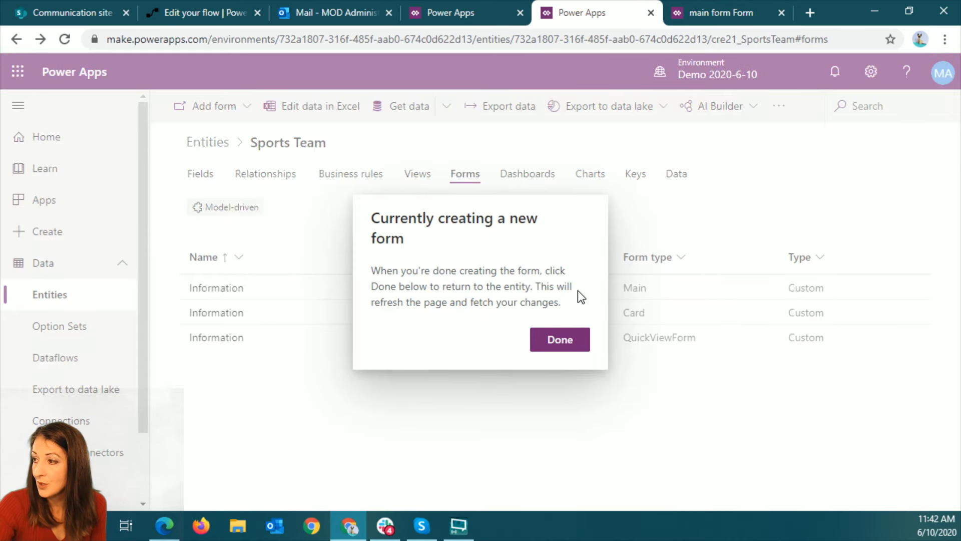
{"action": "left_click", "coordinate": [558, 339]}
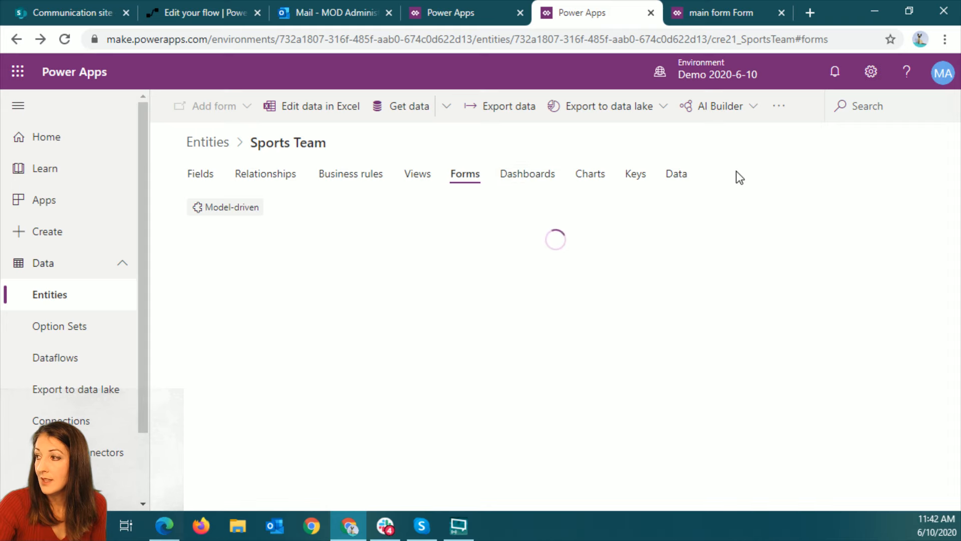
{"action": "left_click", "coordinate": [680, 176]}
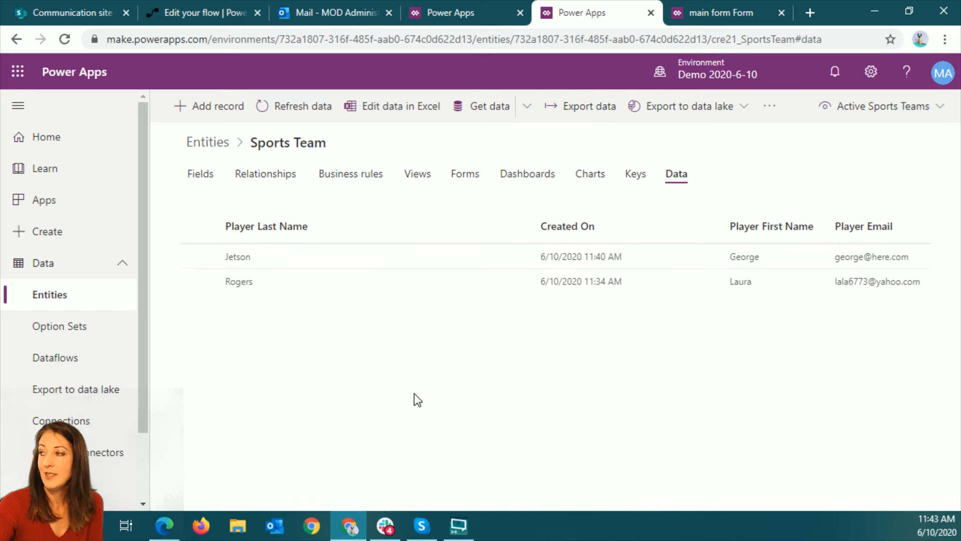
{"action": "left_click", "coordinate": [902, 114]}
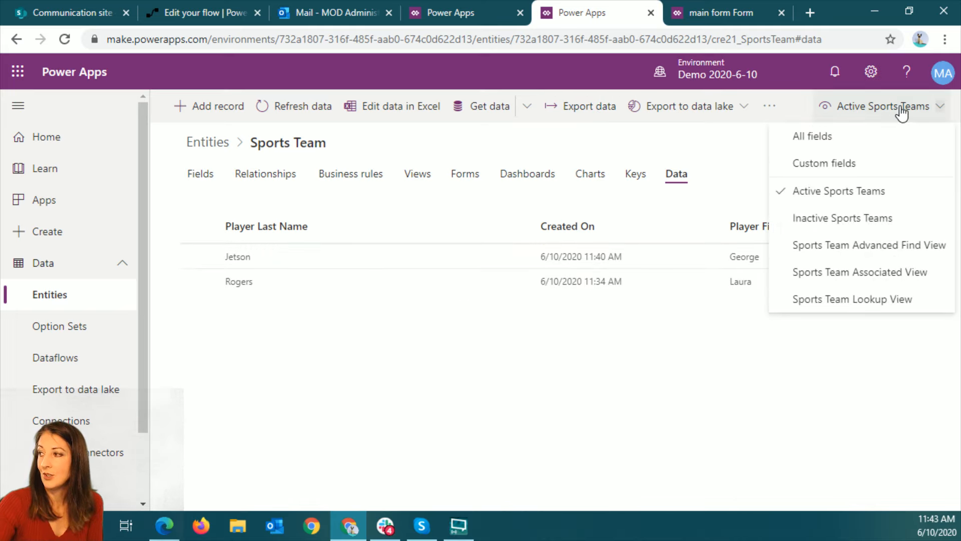
{"action": "left_click", "coordinate": [858, 141]}
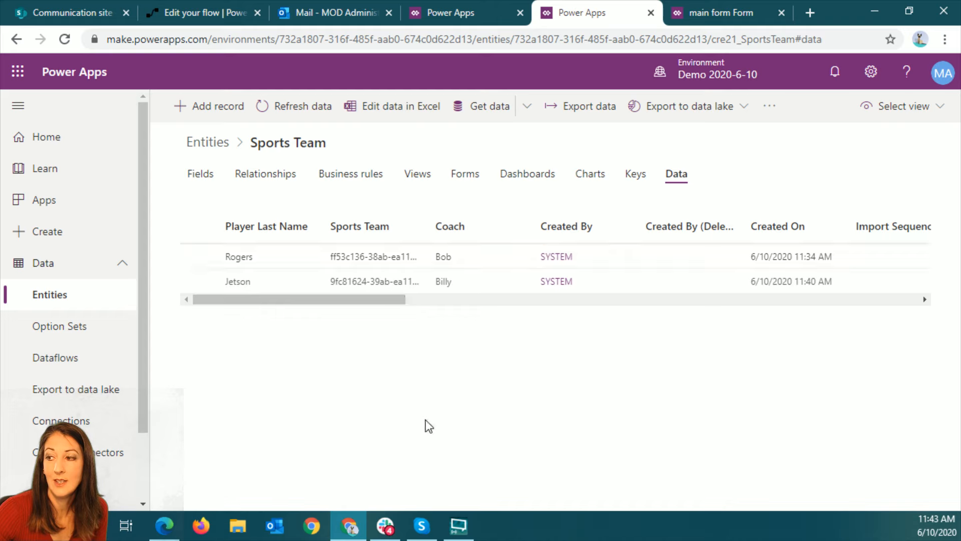
{"action": "left_click_drag", "start_coordinate": [389, 299], "coordinate": [330, 309]}
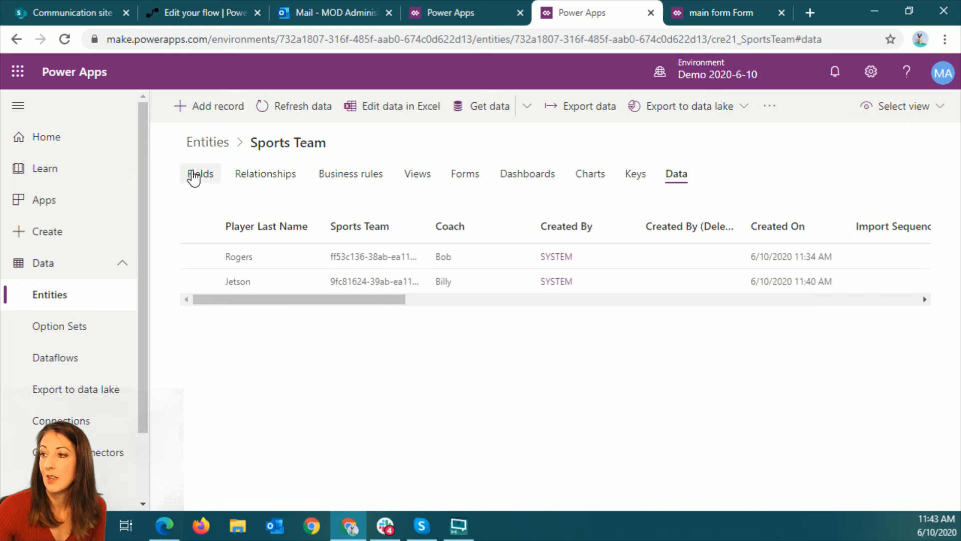
Publish the Sports Team main form and close its form editor
{"action": "left_click", "coordinate": [463, 176]}
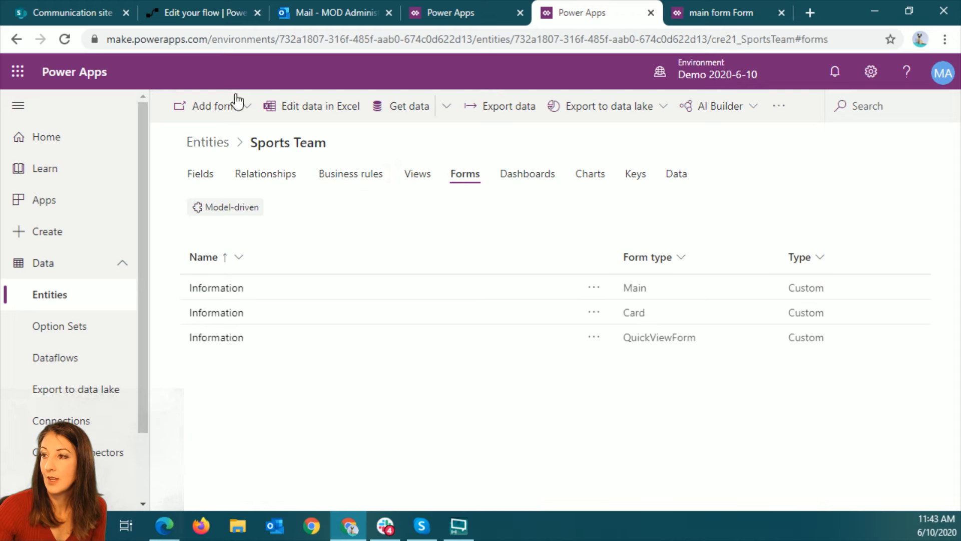
{"action": "left_click", "coordinate": [417, 181]}
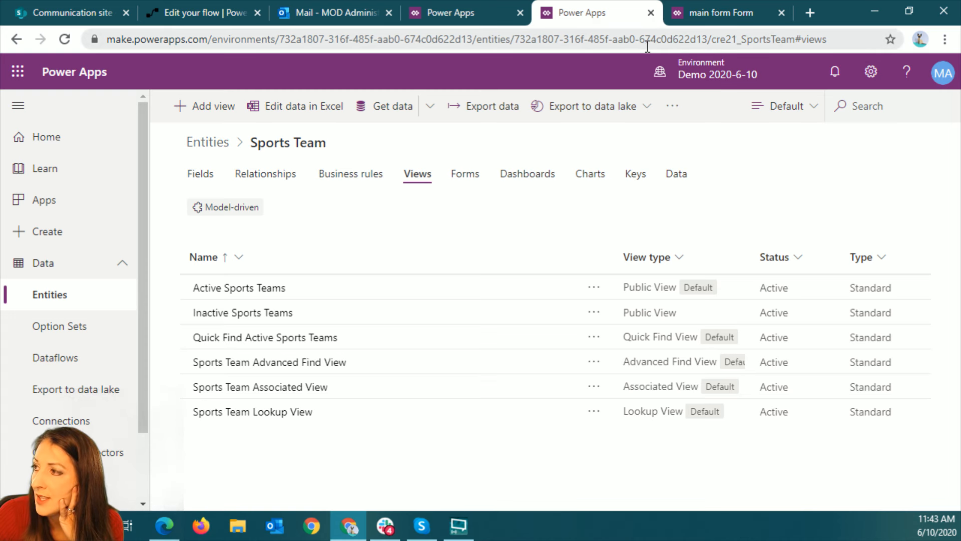
{"action": "left_click", "coordinate": [483, 11]}
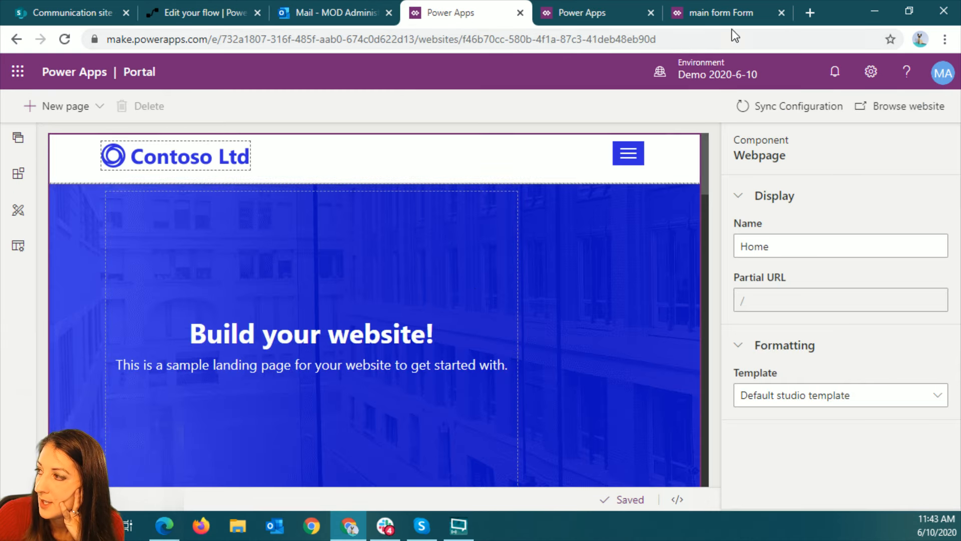
{"action": "left_click", "coordinate": [734, 13]}
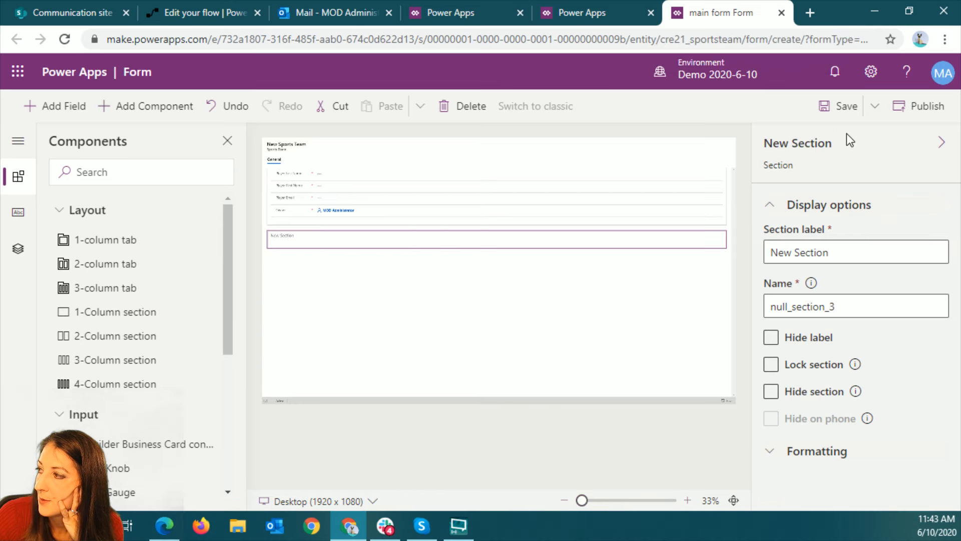
{"action": "left_click", "coordinate": [921, 106]}
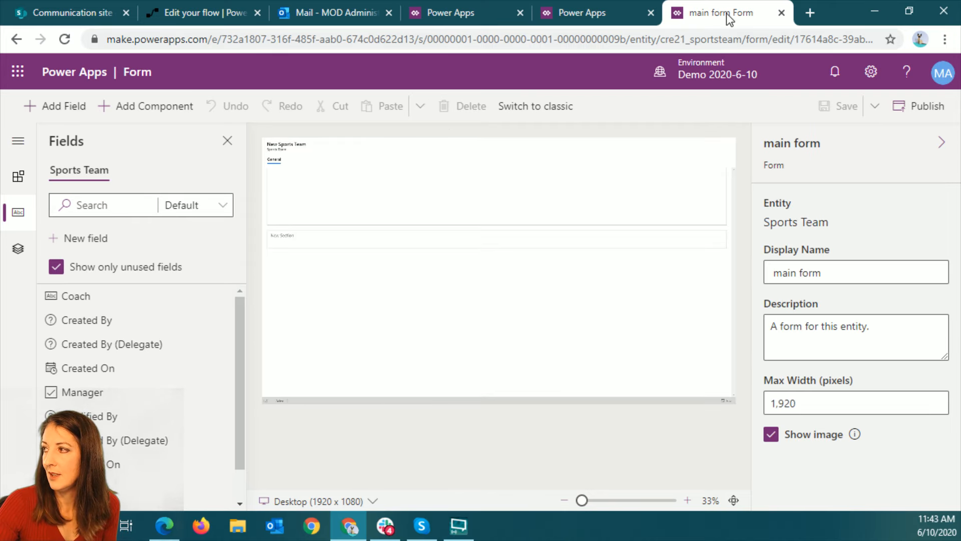
{"action": "left_click", "coordinate": [781, 12]}
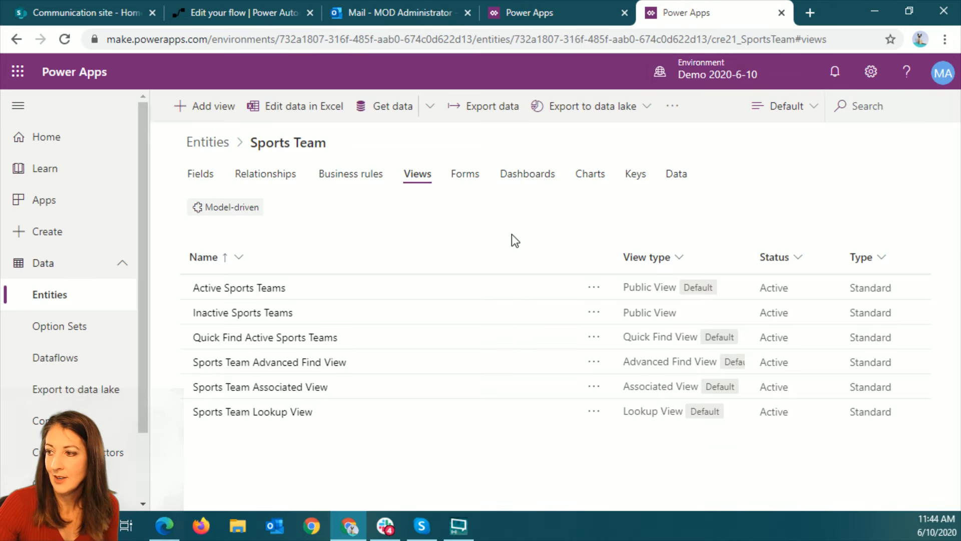
In the portal editor, make the HOA Info page a subpage of House Info and check its nesting
{"action": "left_click", "coordinate": [539, 19]}
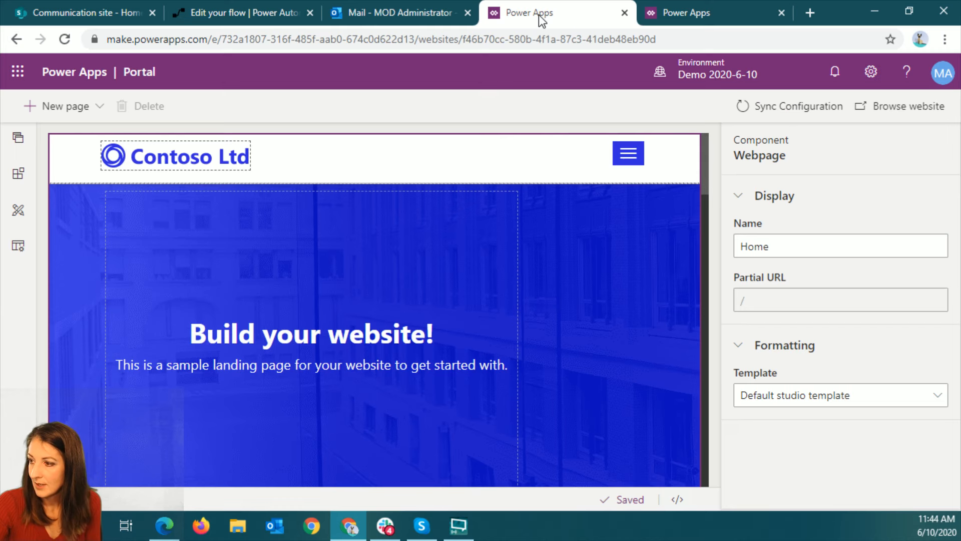
{"action": "left_click", "coordinate": [17, 139]}
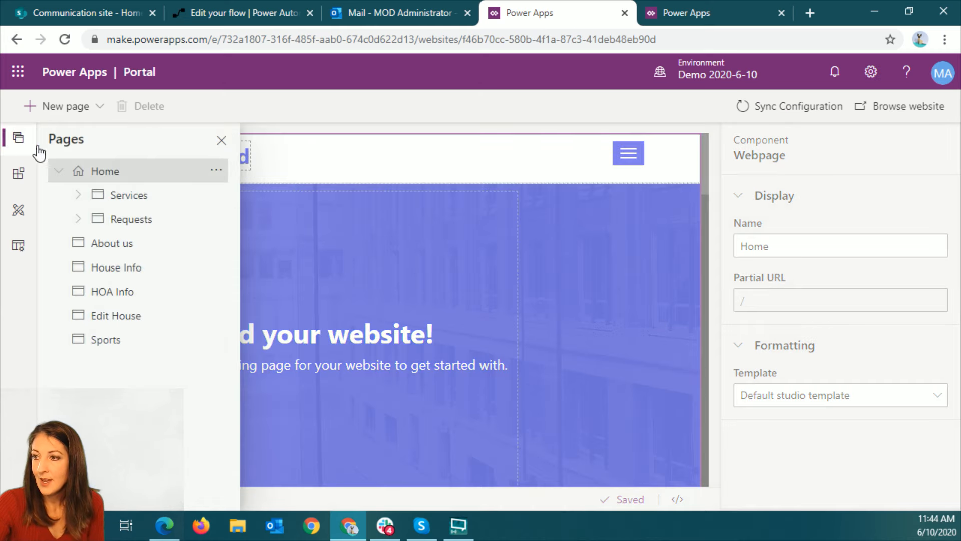
{"action": "left_click", "coordinate": [152, 266]}
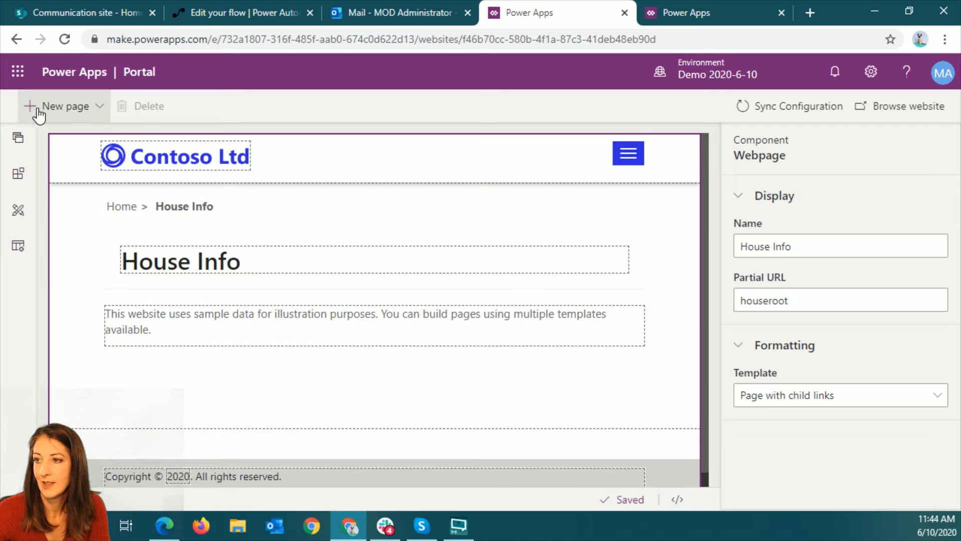
{"action": "left_click", "coordinate": [18, 138]}
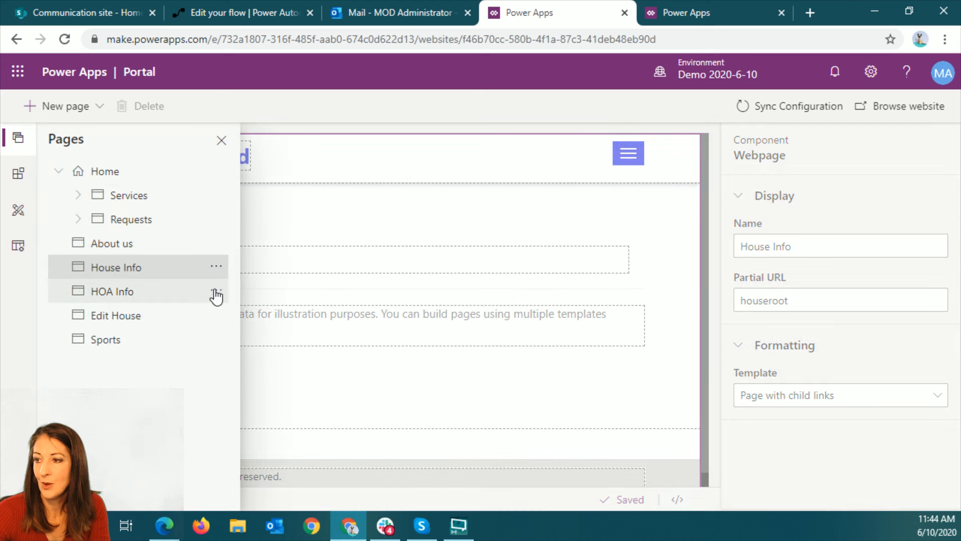
{"action": "left_click", "coordinate": [215, 293]}
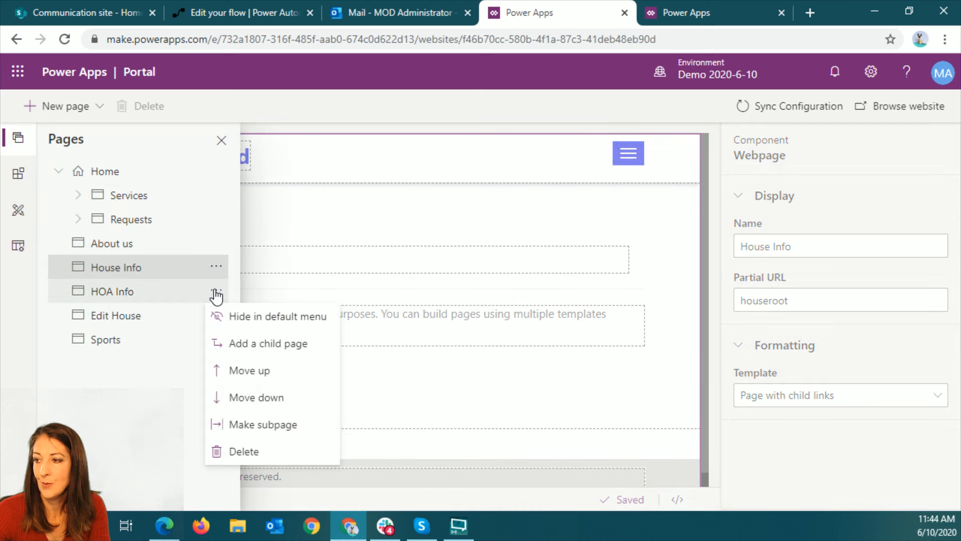
{"action": "left_click", "coordinate": [281, 426]}
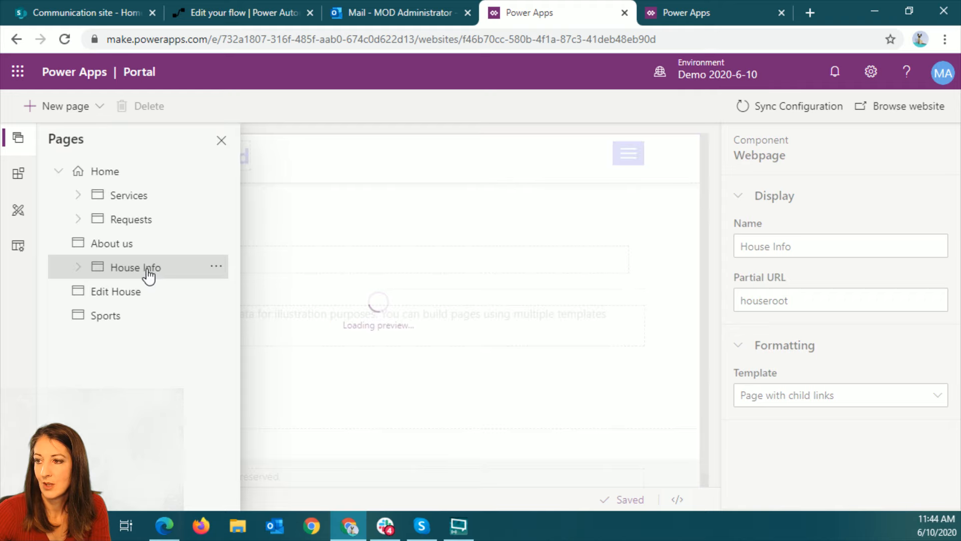
{"action": "left_click", "coordinate": [78, 270]}
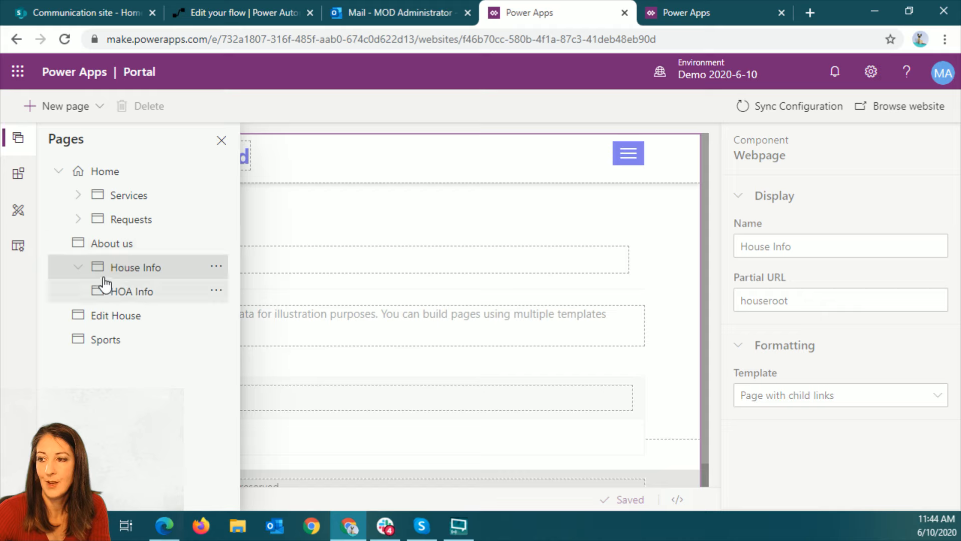
{"action": "left_click", "coordinate": [77, 269]}
{"action": "left_click", "coordinate": [79, 272]}
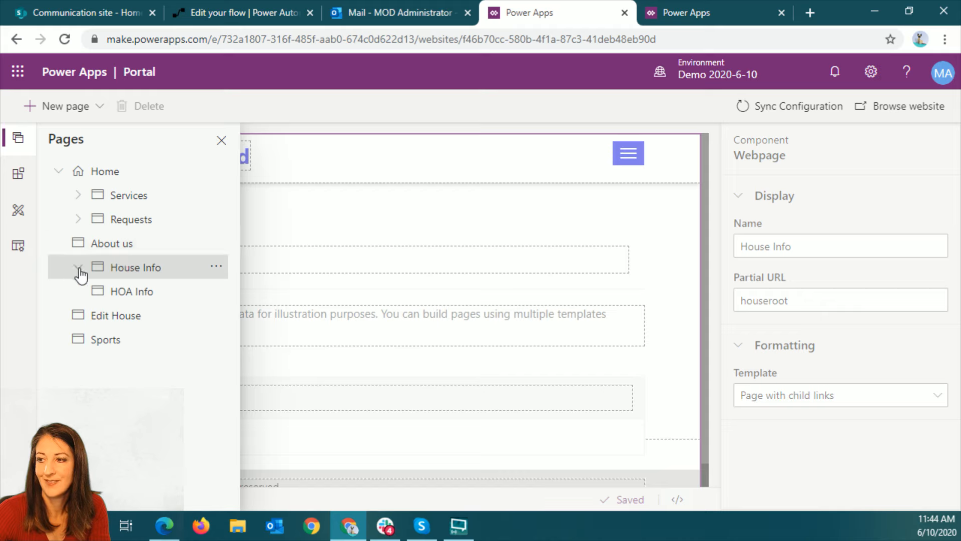
{"action": "left_click", "coordinate": [78, 269]}
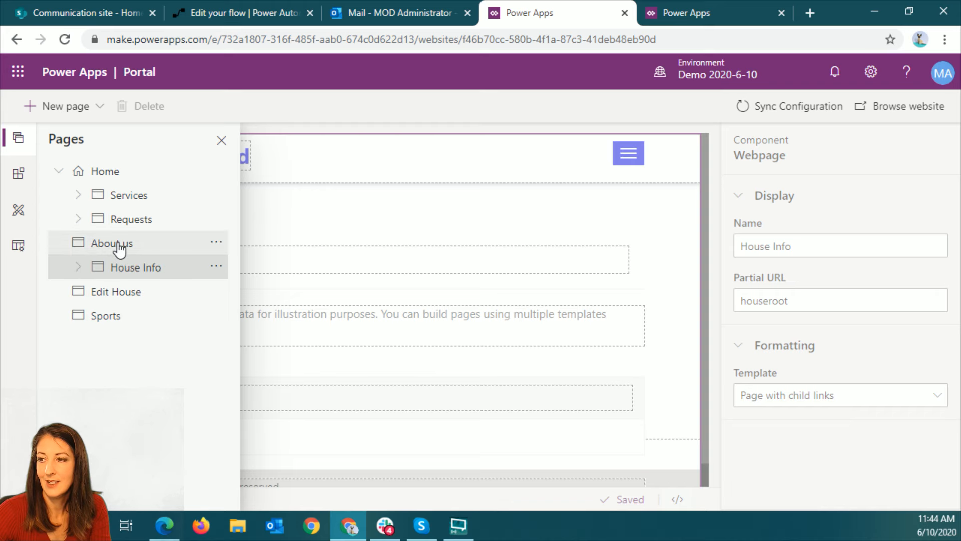
View the About us and House Info pages and review the page options for House Info
{"action": "left_click", "coordinate": [119, 245]}
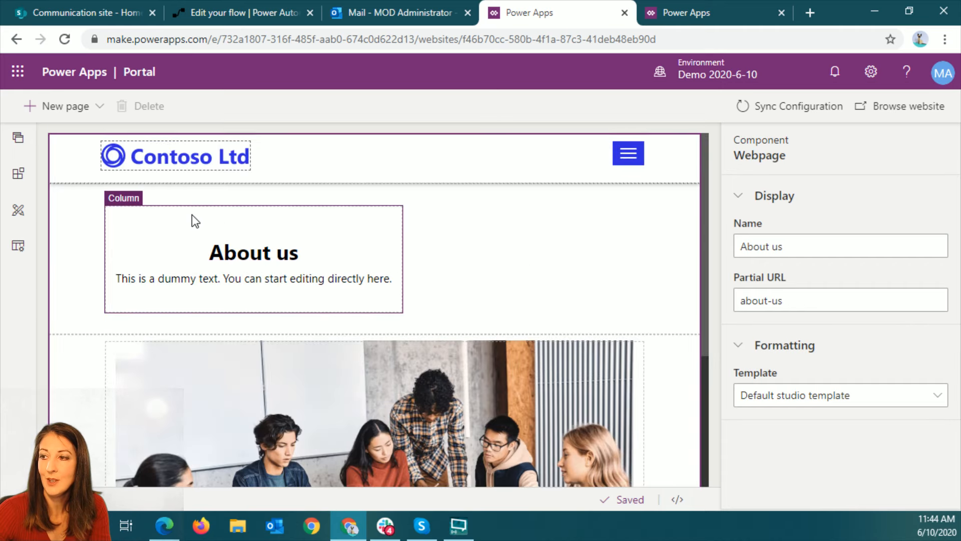
{"action": "left_click", "coordinate": [18, 139]}
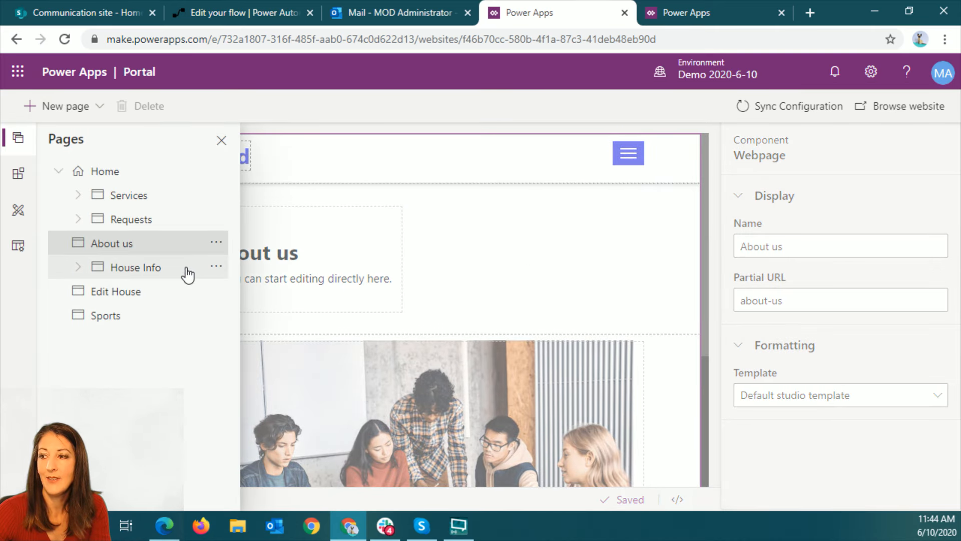
{"action": "left_click", "coordinate": [217, 270]}
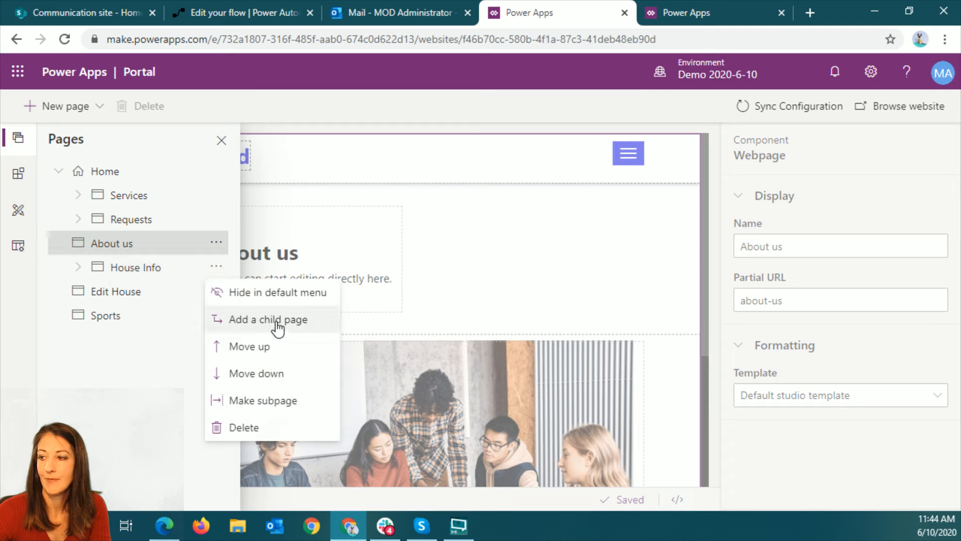
{"action": "left_click", "coordinate": [154, 269]}
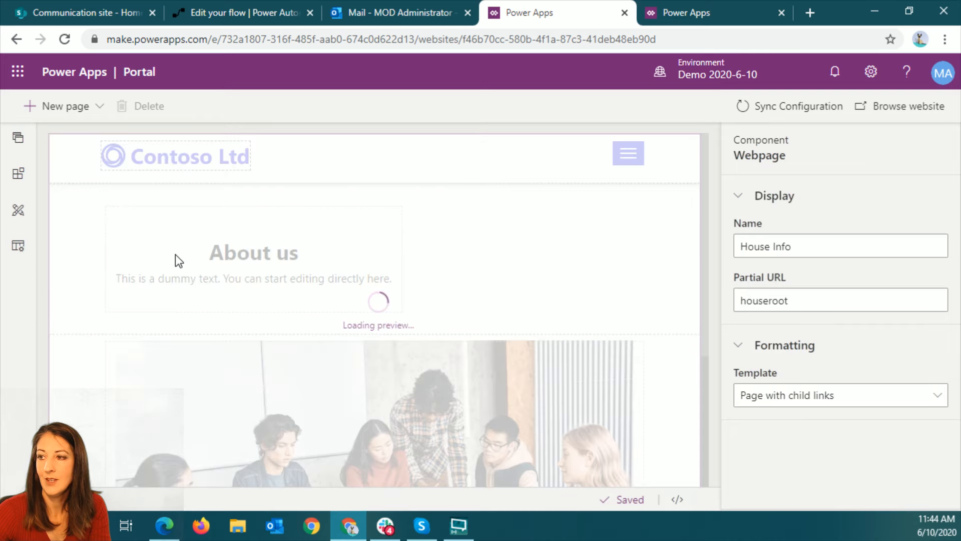
{"action": "left_click", "coordinate": [19, 142]}
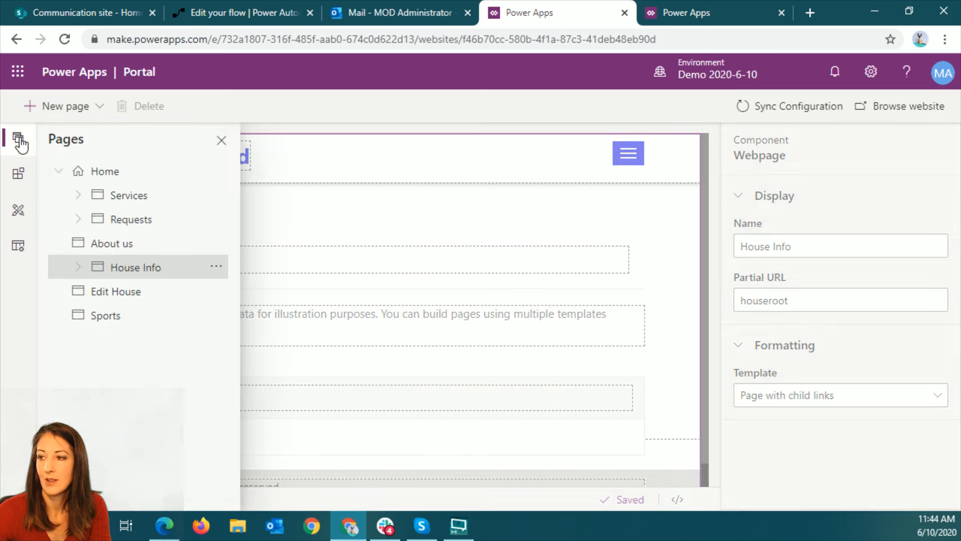
{"action": "left_click", "coordinate": [218, 267]}
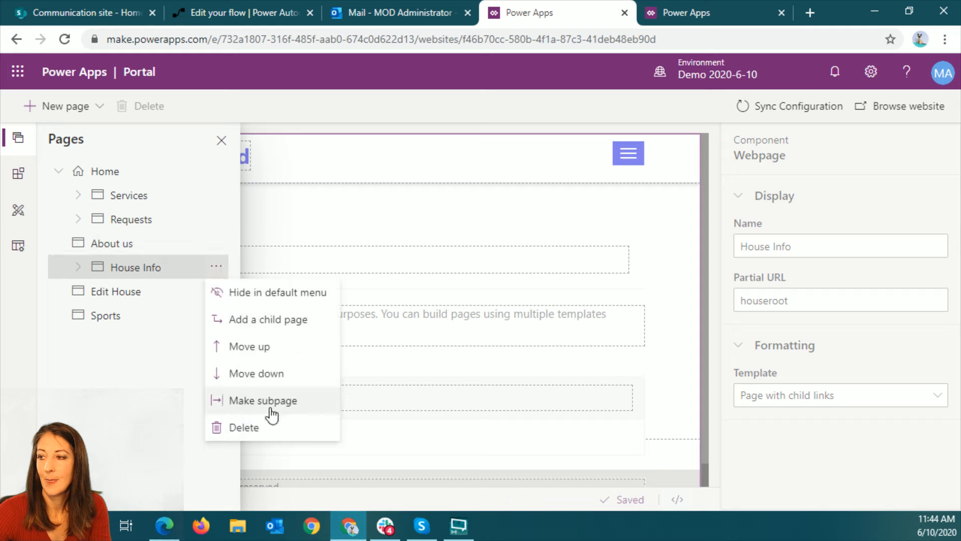
Make the Edit House page a subpage of House Info
{"action": "left_click", "coordinate": [143, 295]}
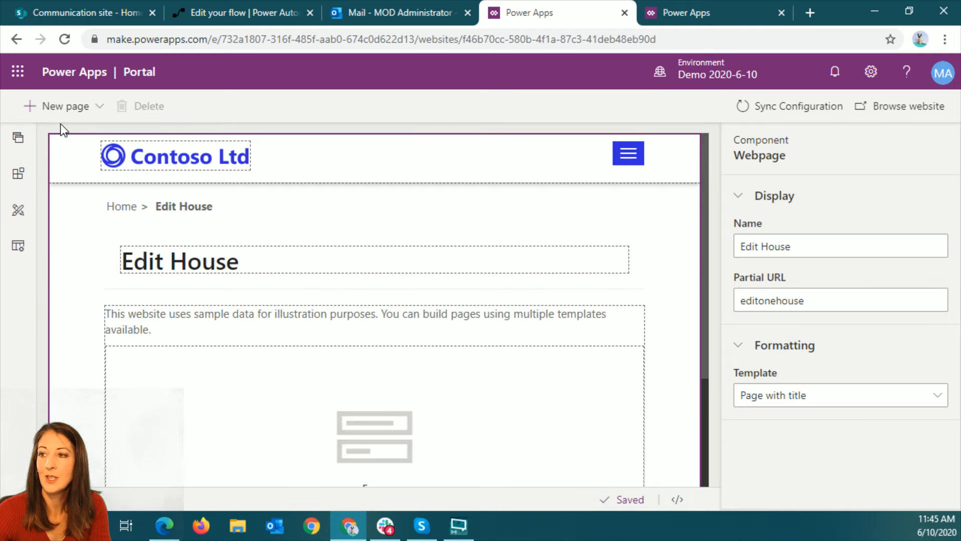
{"action": "left_click", "coordinate": [18, 137]}
{"action": "left_click", "coordinate": [217, 291]}
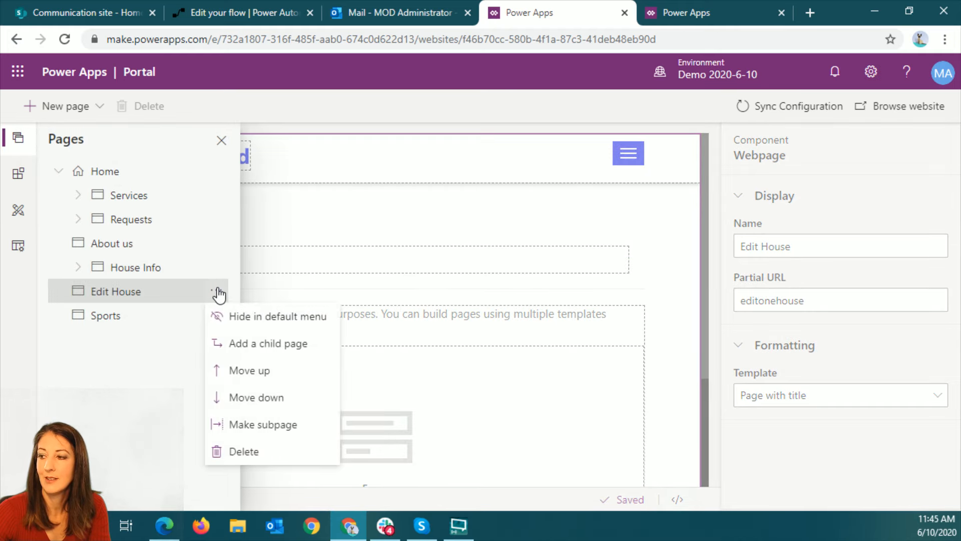
{"action": "left_click", "coordinate": [275, 426]}
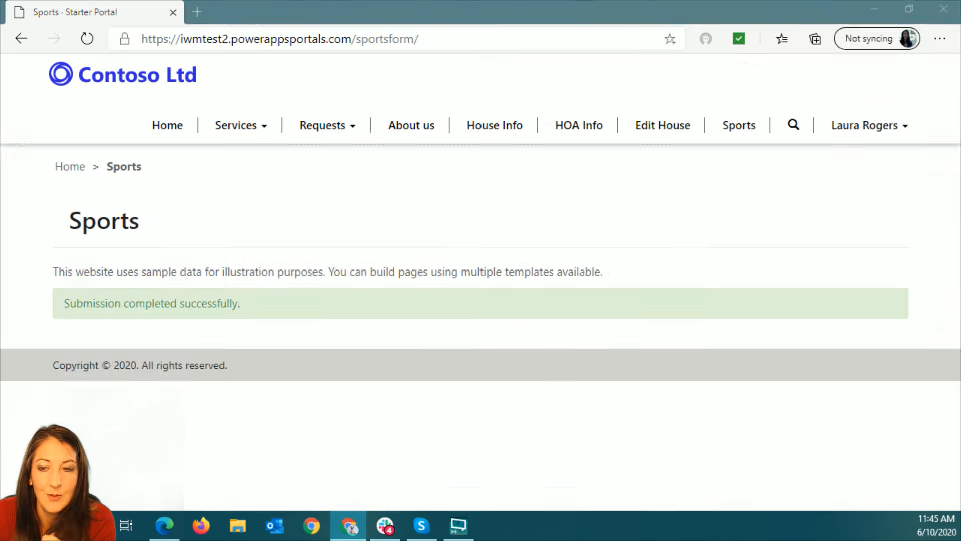
{"action": "left_click", "coordinate": [167, 124]}
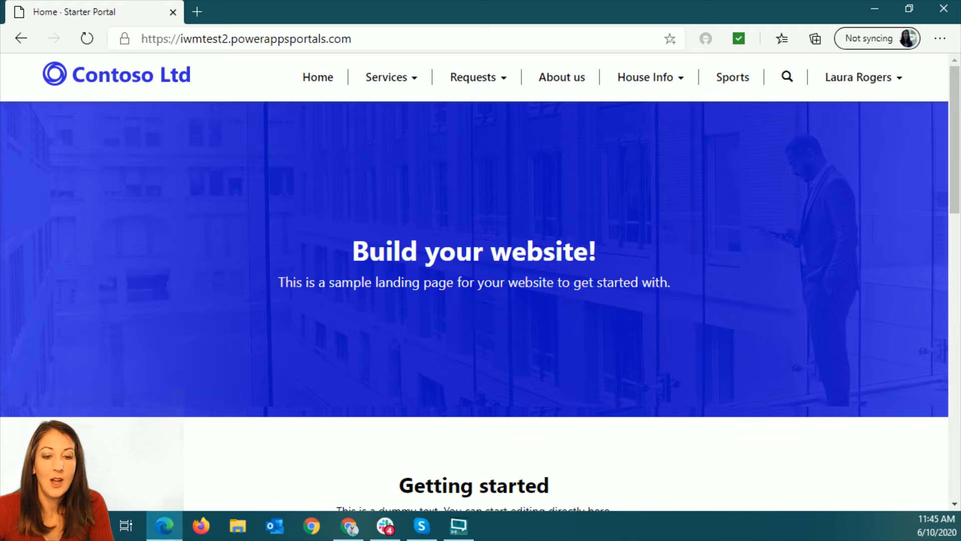
Copy the portal address iwmtest2.powerappsportals.com from Edge and open it in Firefox
{"action": "left_click", "coordinate": [389, 31]}
{"action": "key", "text": "ctrl+c"}
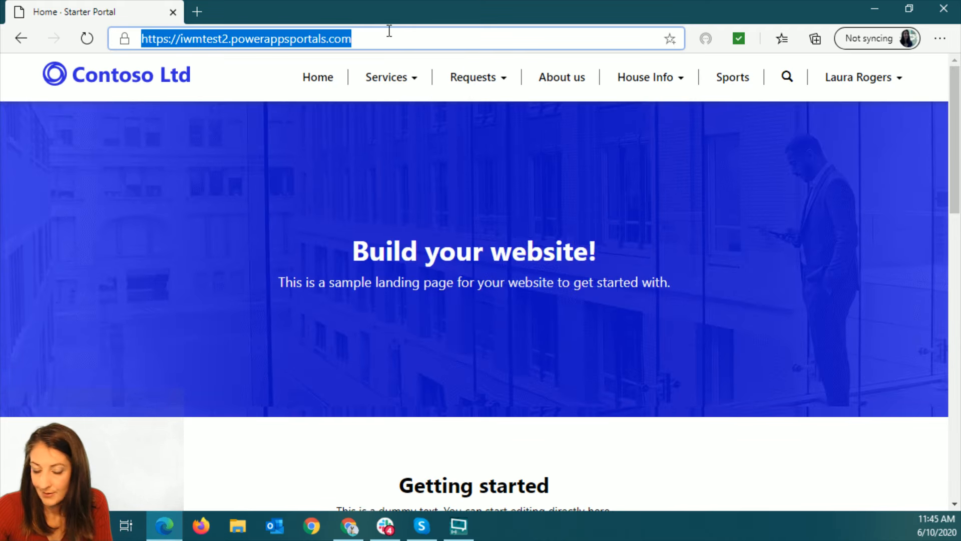
{"action": "left_click", "coordinate": [202, 526]}
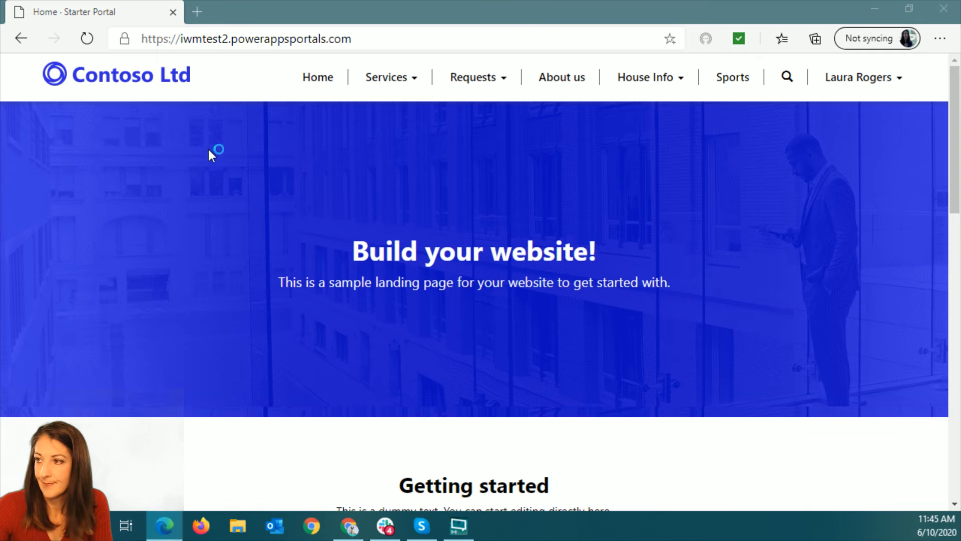
{"action": "left_click", "coordinate": [442, 36]}
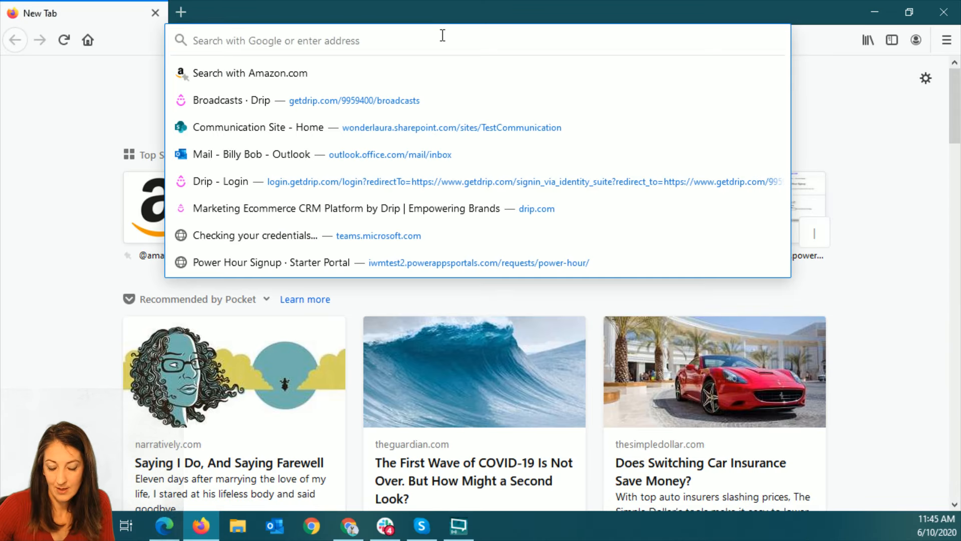
{"action": "key", "text": "ctrl+v"}
{"action": "key", "text": "Return"}
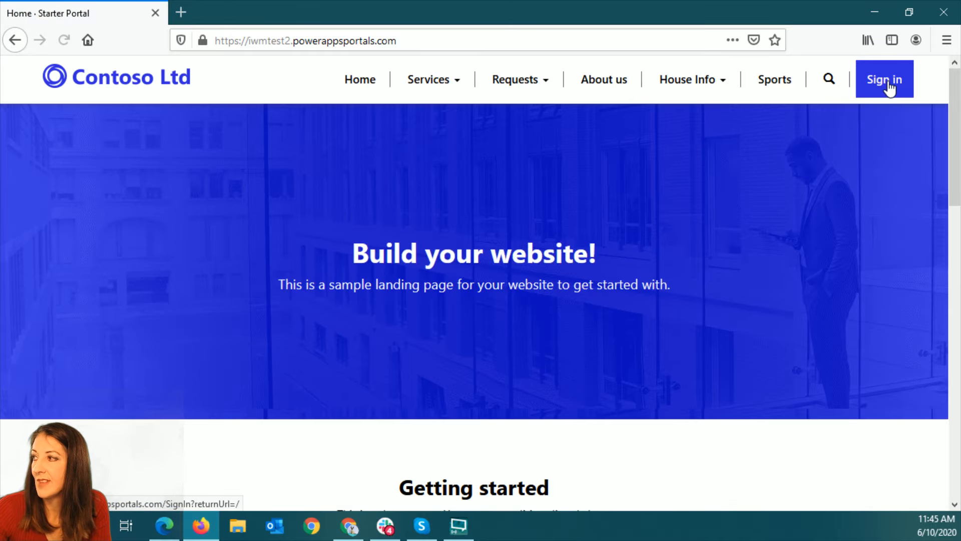
Open the portal's registration form for a new local account and enter the visitor's email and username
{"action": "left_click", "coordinate": [887, 82]}
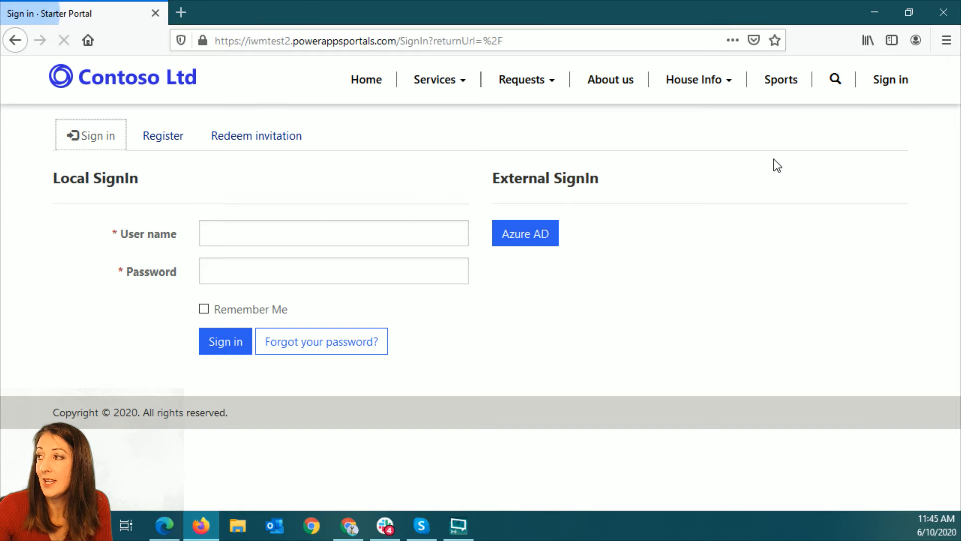
{"action": "left_click", "coordinate": [151, 138]}
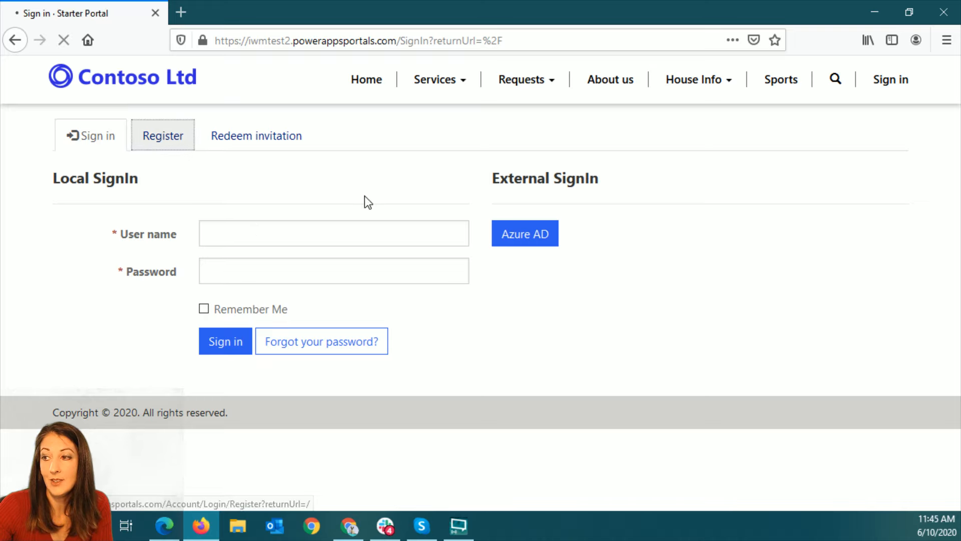
{"action": "left_click", "coordinate": [317, 217]}
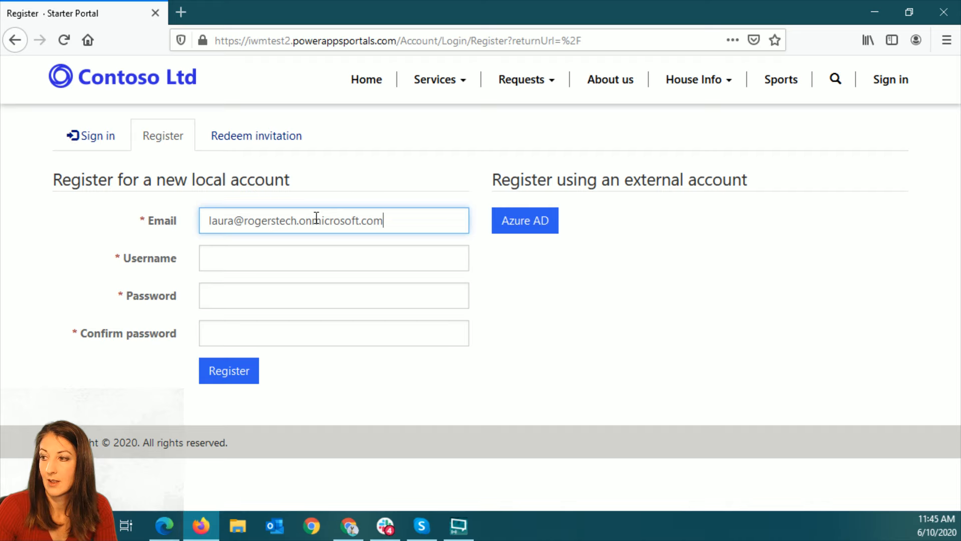
{"action": "key", "text": "Tab"}
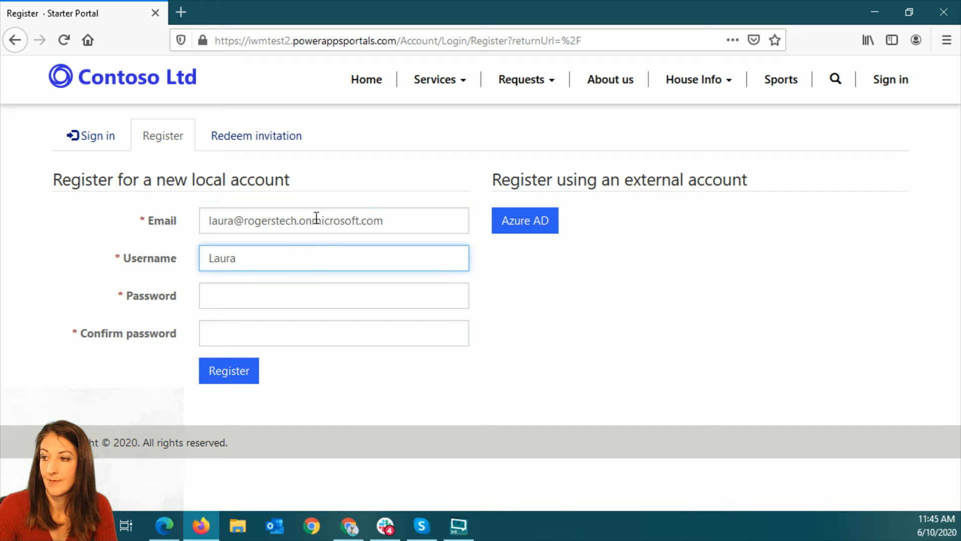
{"action": "key", "text": "Tab"}
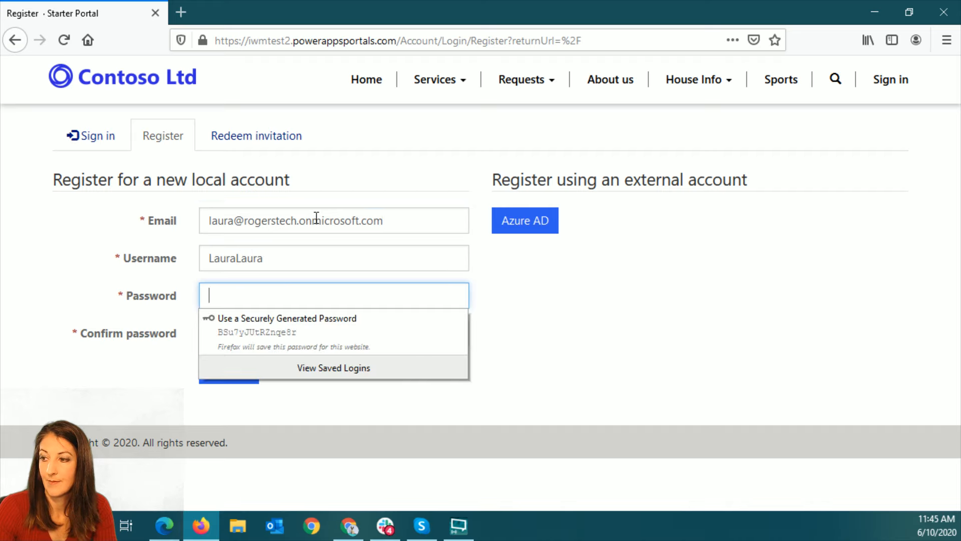
Fill the password and confirmation fields with a securely generated password, register the account, and add the username to the saved login
{"action": "left_click", "coordinate": [288, 333]}
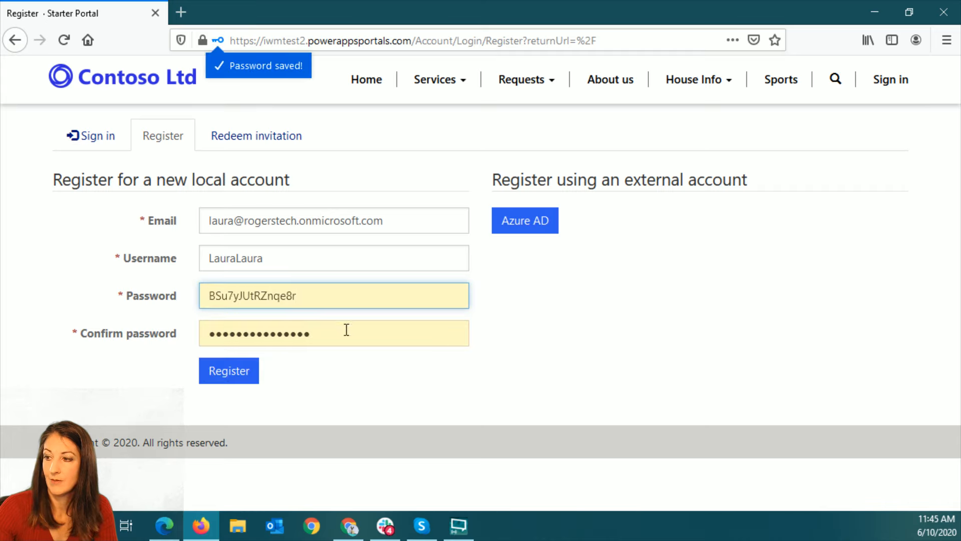
{"action": "left_click", "coordinate": [251, 371]}
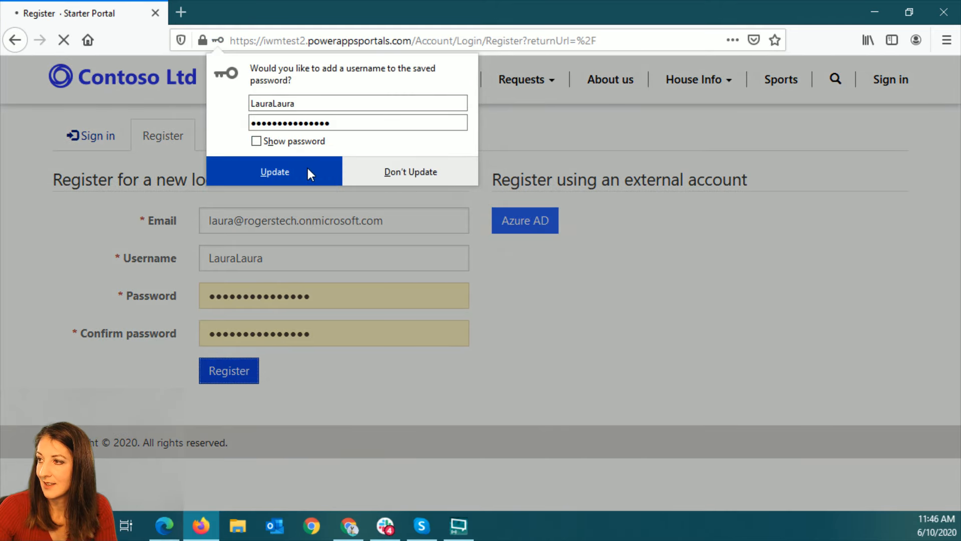
{"action": "left_click", "coordinate": [307, 170]}
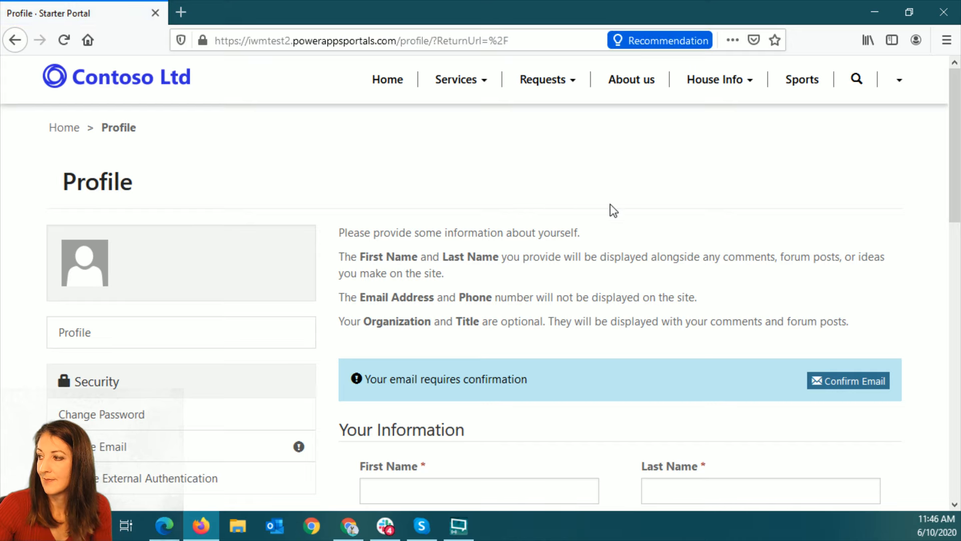
Examine the new account's profile page, including the personal information fields and contact preferences
{"action": "scroll", "coordinate": [600, 228], "scroll_direction": "down", "scroll_amount": 8}
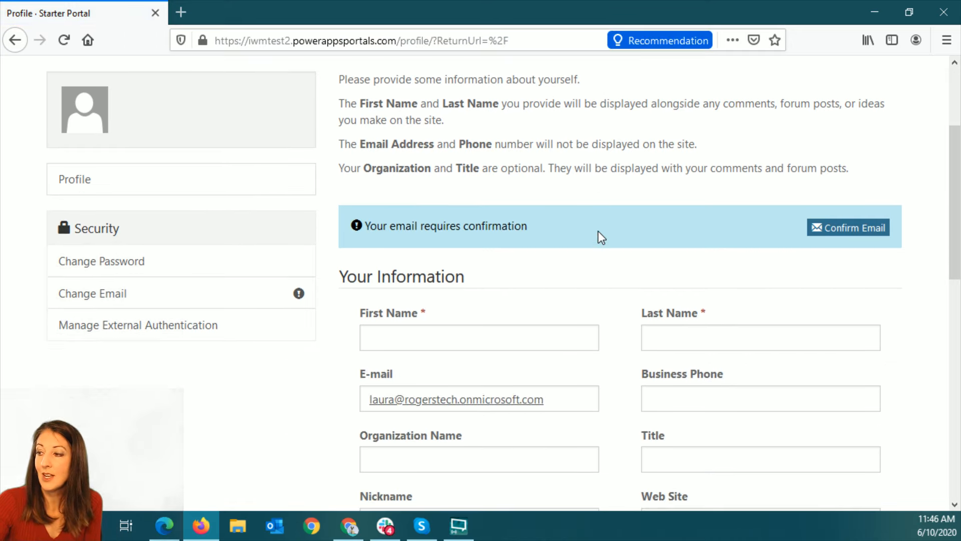
{"action": "scroll", "coordinate": [599, 230], "scroll_direction": "down", "scroll_amount": 3}
{"action": "scroll", "coordinate": [599, 235], "scroll_direction": "up", "scroll_amount": 5}
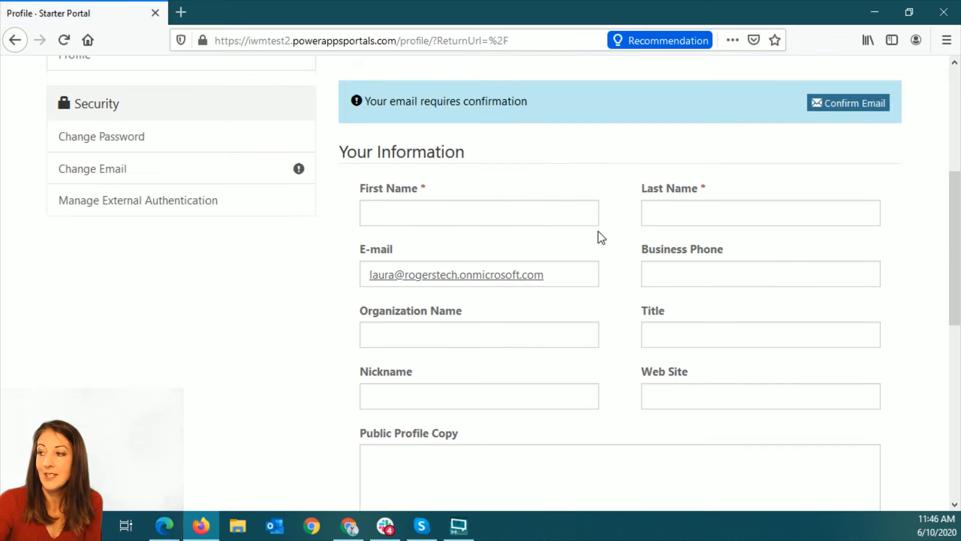
{"action": "scroll", "coordinate": [601, 238], "scroll_direction": "down", "scroll_amount": 1}
{"action": "scroll", "coordinate": [601, 237], "scroll_direction": "down", "scroll_amount": 6}
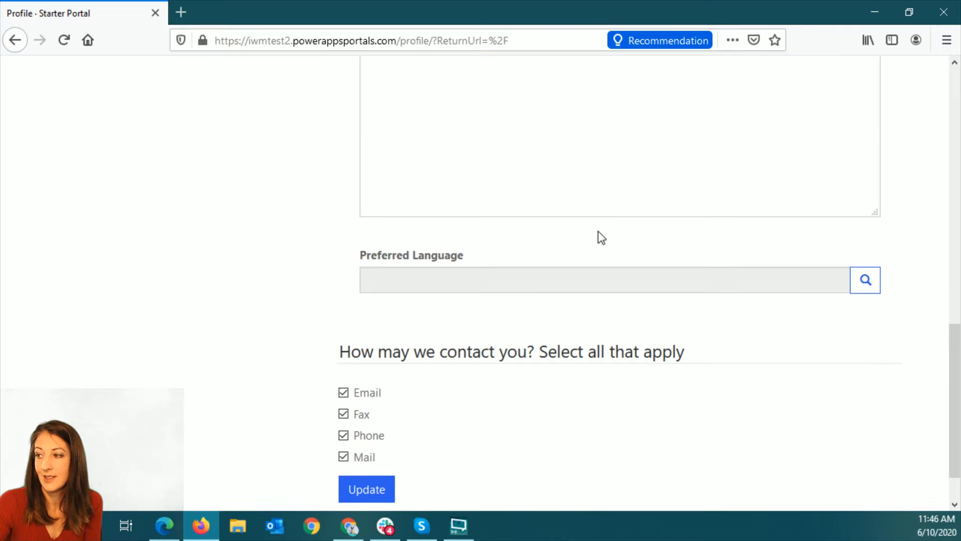
{"action": "scroll", "coordinate": [602, 237], "scroll_direction": "down", "scroll_amount": 1}
{"action": "scroll", "coordinate": [599, 235], "scroll_direction": "up", "scroll_amount": 14}
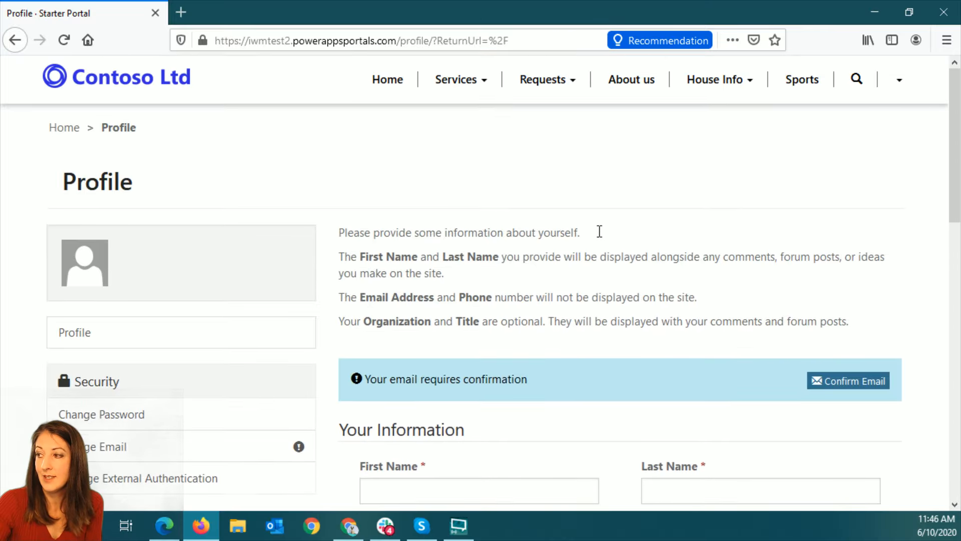
Enter the first name, last name and organization name IWM in the profile, and submit the update
{"action": "scroll", "coordinate": [601, 237], "scroll_direction": "down", "scroll_amount": 3}
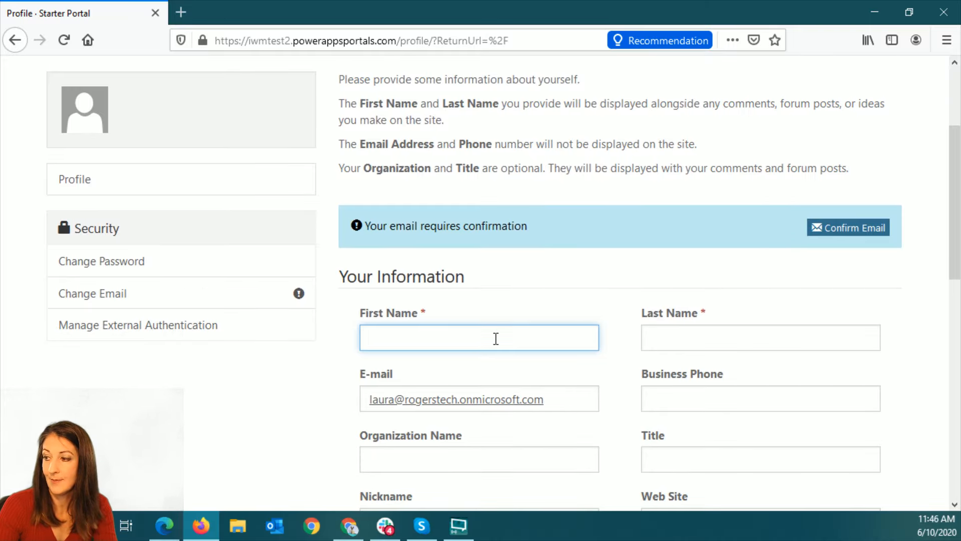
{"action": "key", "text": "Tab"}
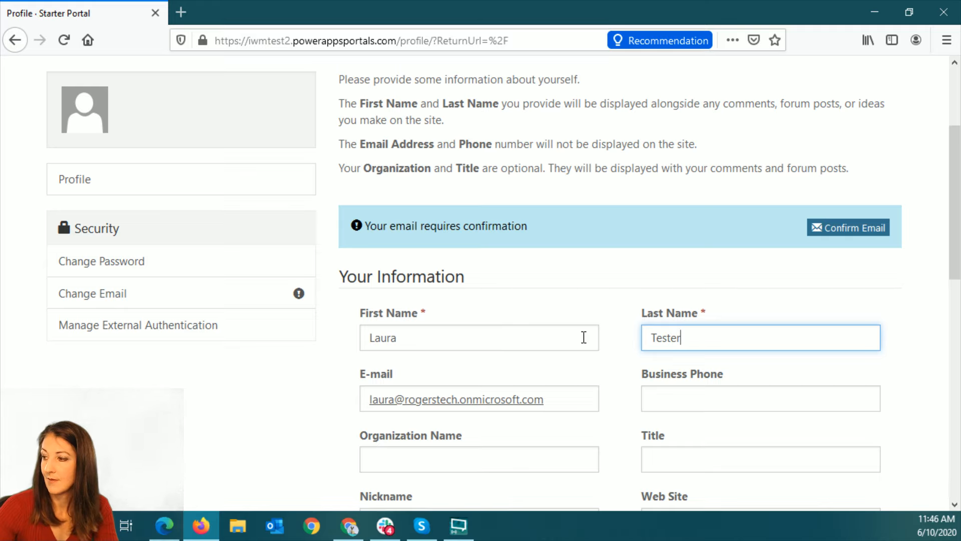
{"action": "scroll", "coordinate": [584, 337], "scroll_direction": "down", "scroll_amount": 5}
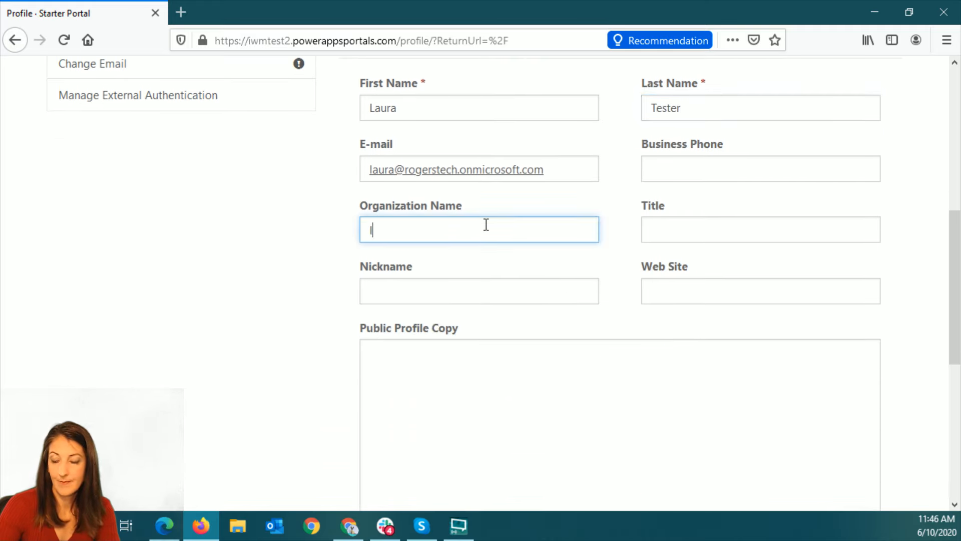
{"action": "type", "text": "IWM"}
{"action": "scroll", "coordinate": [518, 424], "scroll_direction": "down", "scroll_amount": 5}
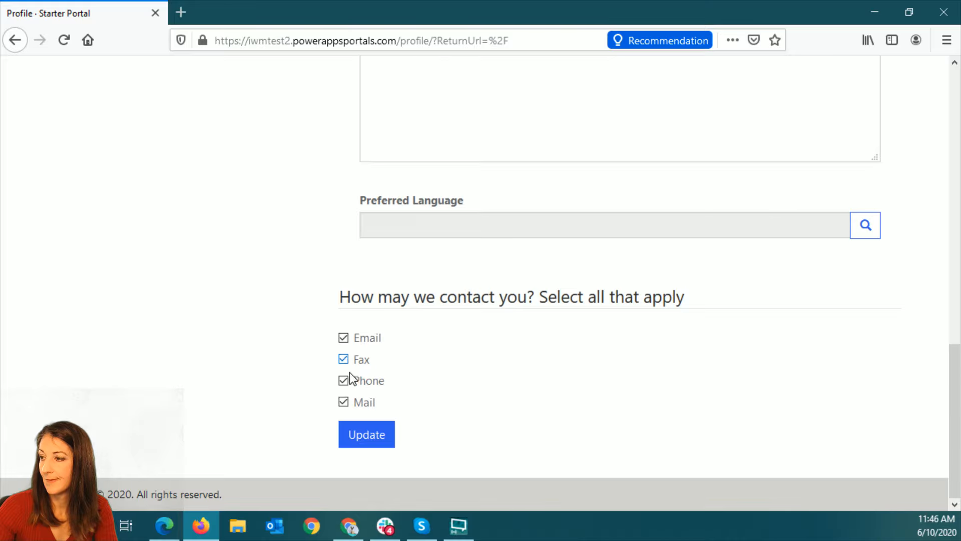
{"action": "left_click", "coordinate": [357, 432]}
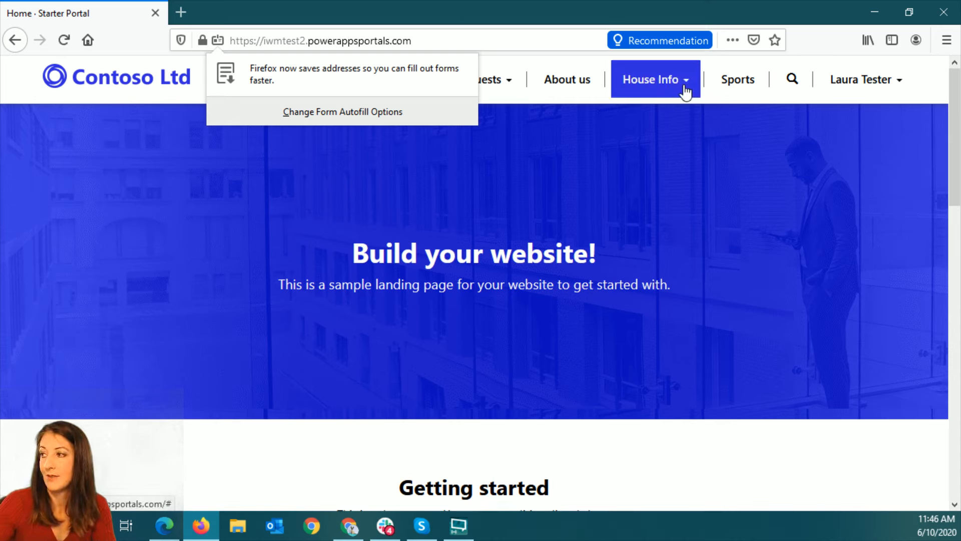
View the HOA Info page under House Info in the portal as the signed-in visitor
{"action": "left_click", "coordinate": [665, 91]}
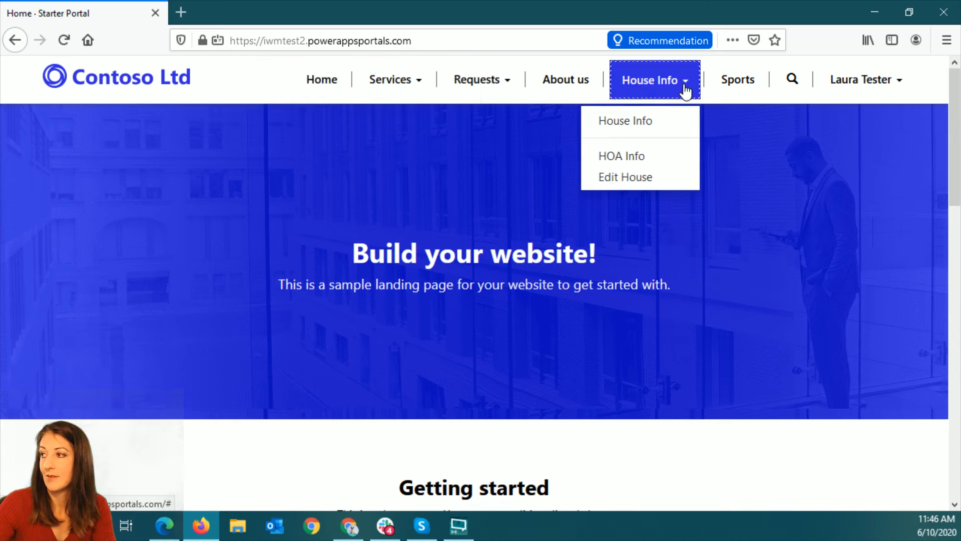
{"action": "left_click", "coordinate": [624, 157]}
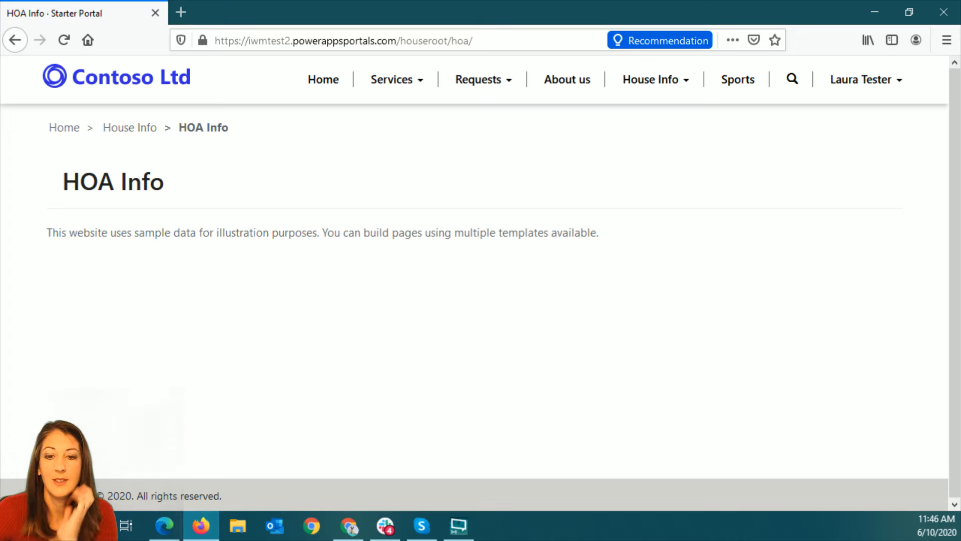
Switch to the Power Apps portal editor in Chrome and open the Power Hour Signup page under Requests
{"action": "key", "text": "alt+Tab"}
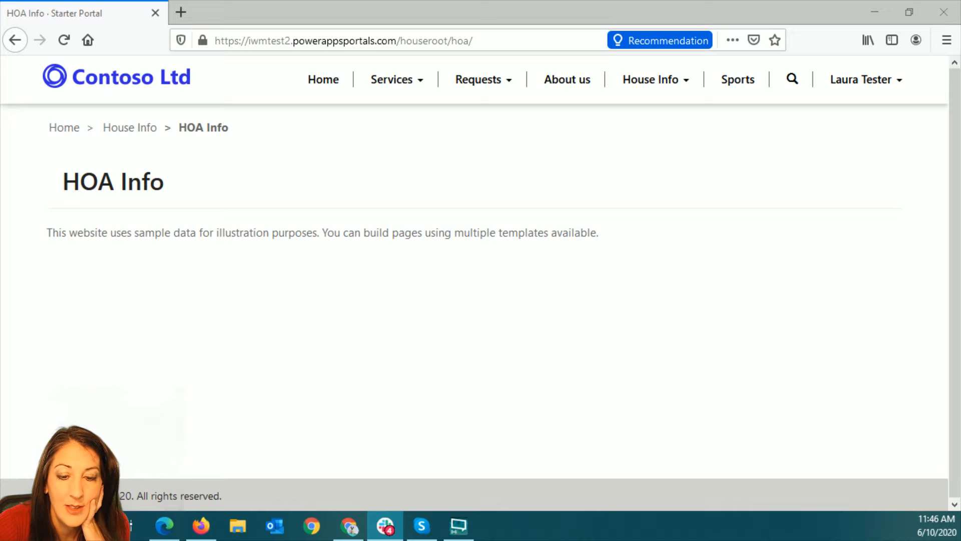
{"action": "key", "text": "alt+Tab"}
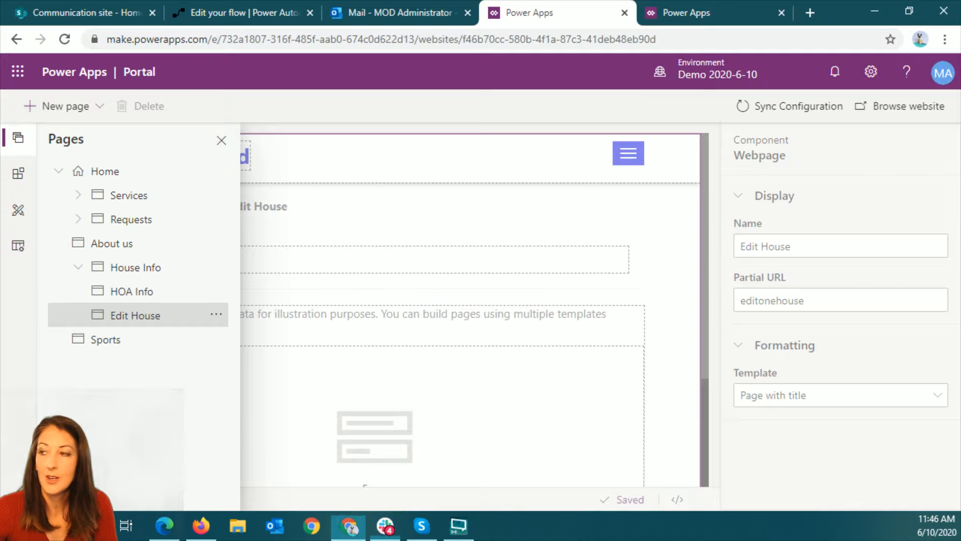
{"action": "left_click", "coordinate": [221, 142]}
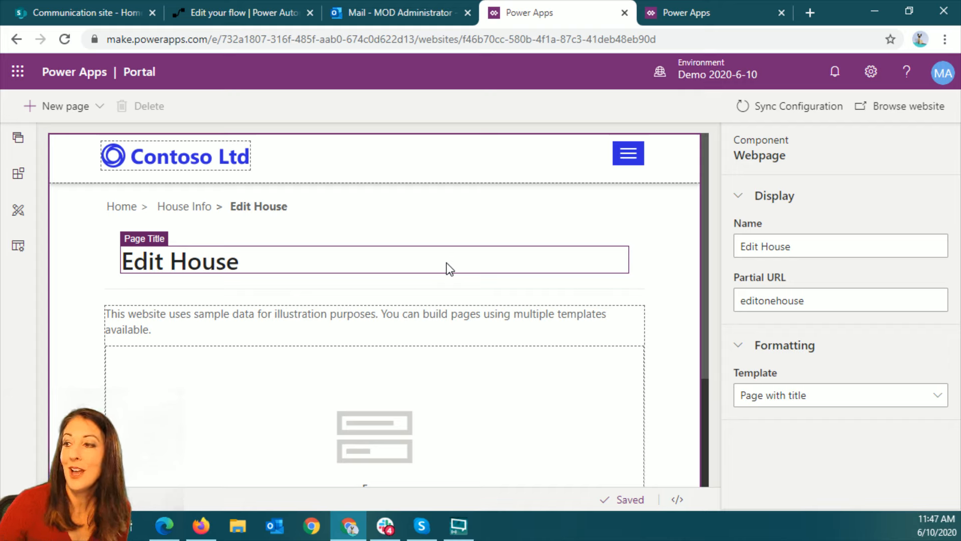
{"action": "left_click", "coordinate": [18, 139]}
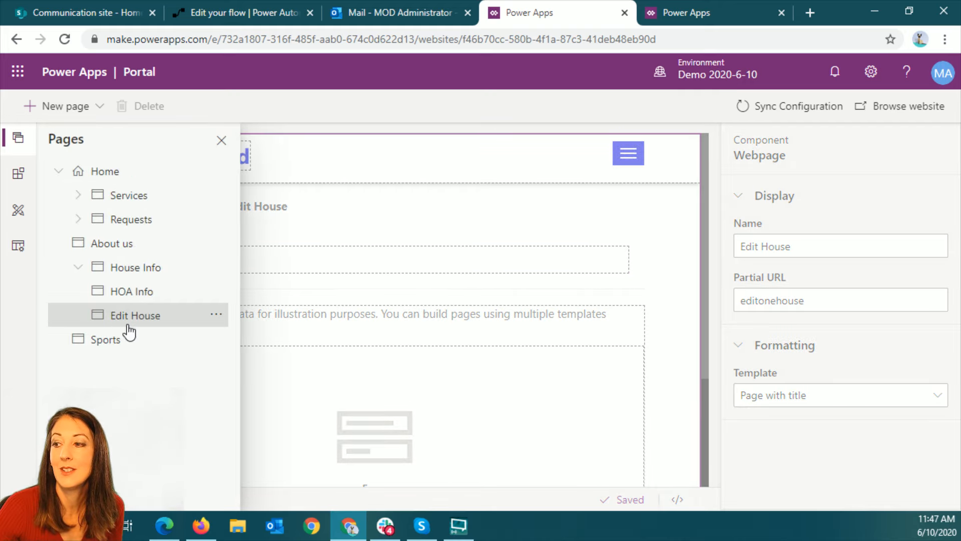
{"action": "left_click", "coordinate": [77, 220]}
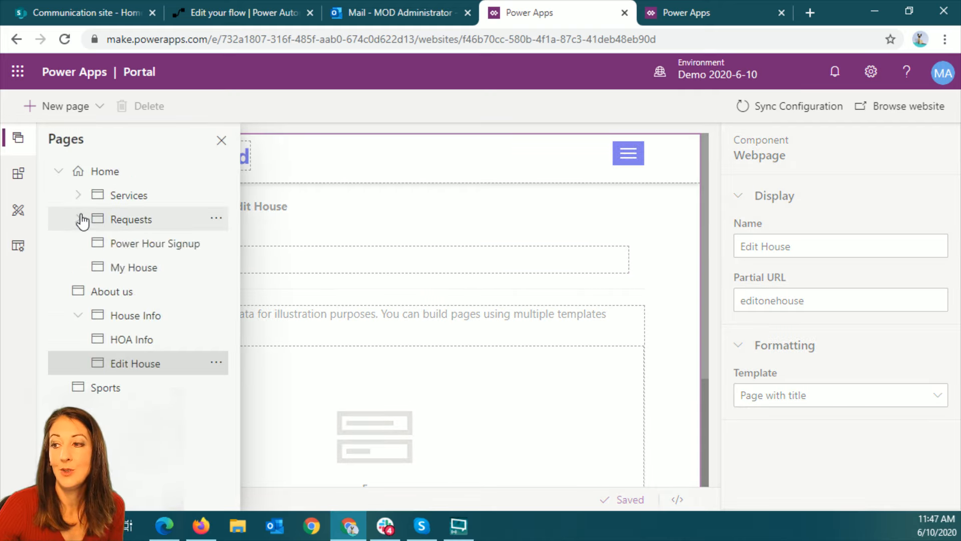
{"action": "left_click", "coordinate": [158, 245]}
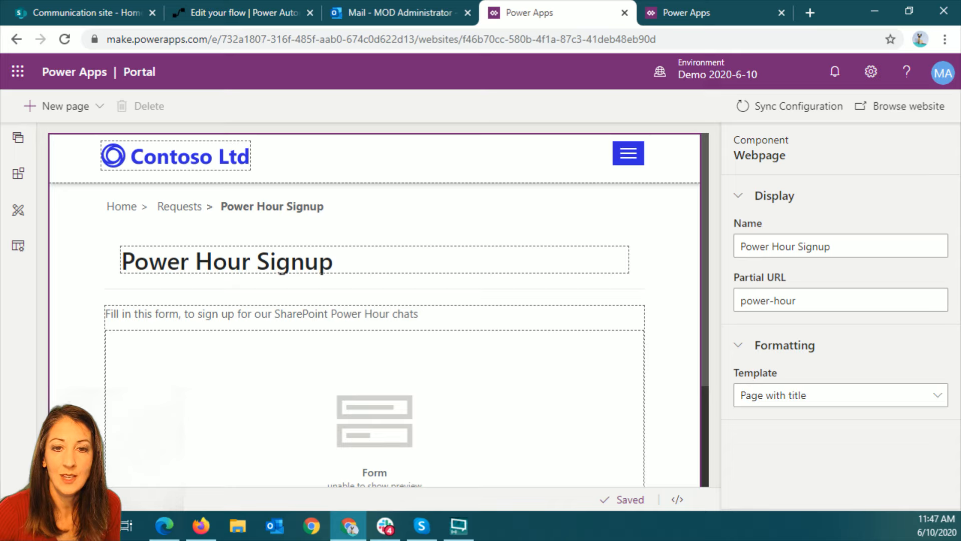
Open a Chrome window under a different browser profile
{"action": "key", "text": "alt+Tab"}
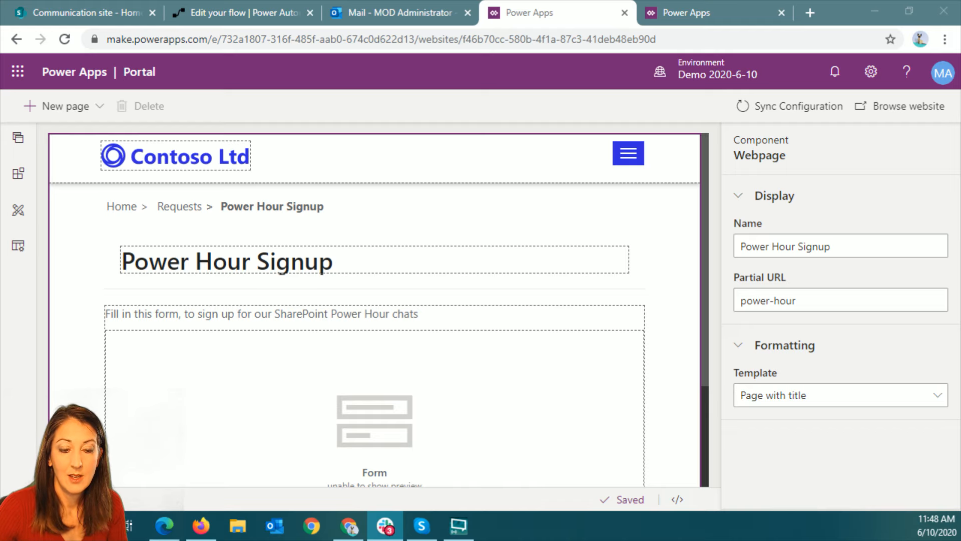
{"action": "left_click", "coordinate": [919, 39]}
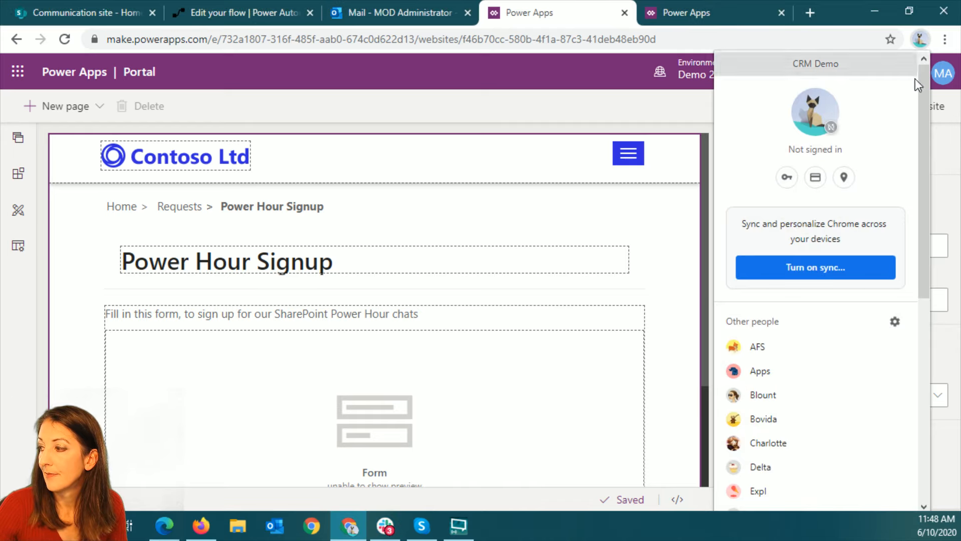
{"action": "scroll", "coordinate": [861, 375], "scroll_direction": "down", "scroll_amount": 3}
{"action": "left_click", "coordinate": [818, 428]}
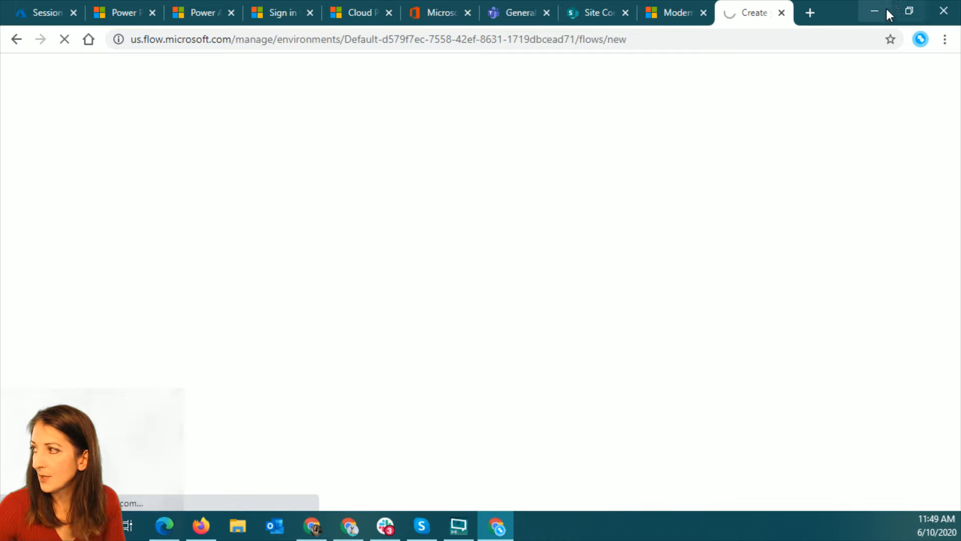
{"action": "left_click", "coordinate": [883, 12]}
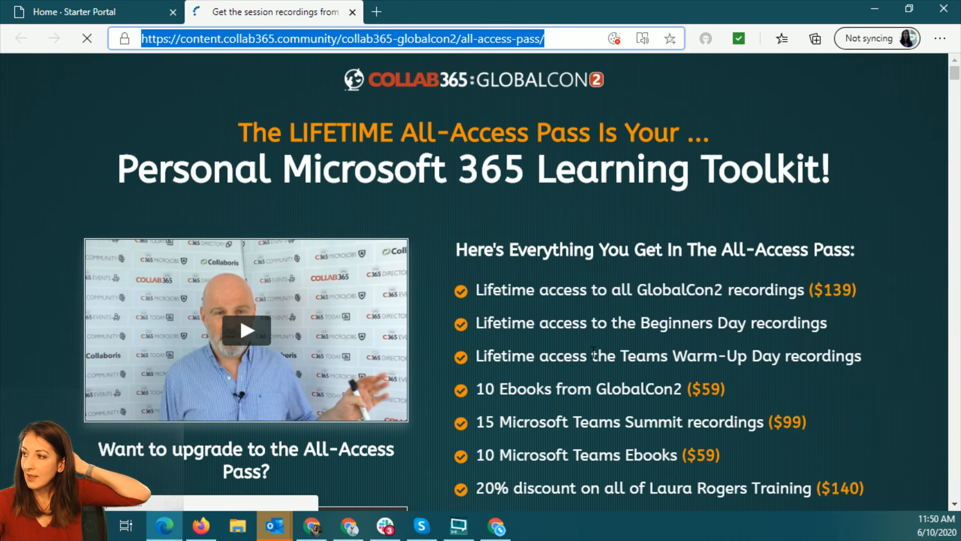
In Edge, browse the Collab365 GlobalCon2 all-access pass page down to its session descriptions
{"action": "left_click", "coordinate": [954, 76]}
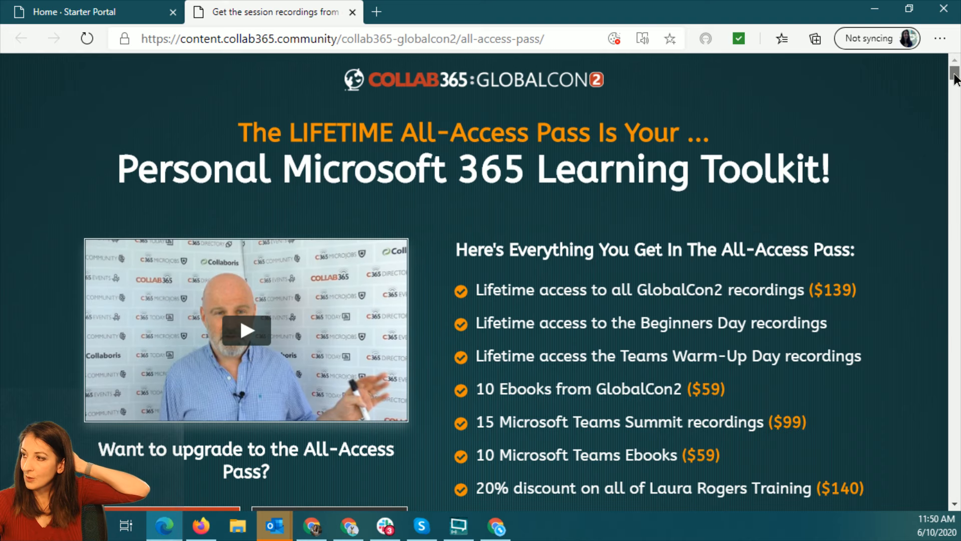
{"action": "left_click_drag", "start_coordinate": [955, 76], "coordinate": [953, 40]}
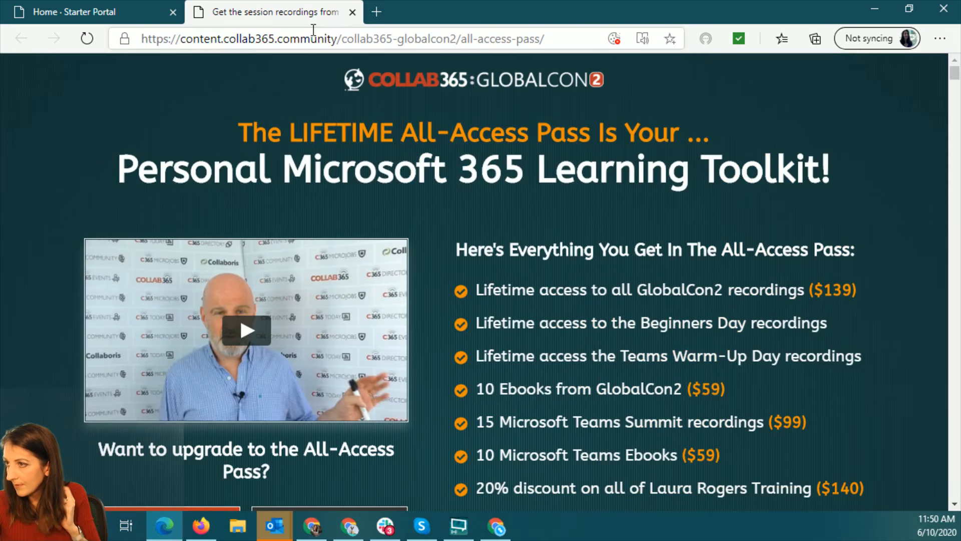
{"action": "left_click", "coordinate": [416, 82]}
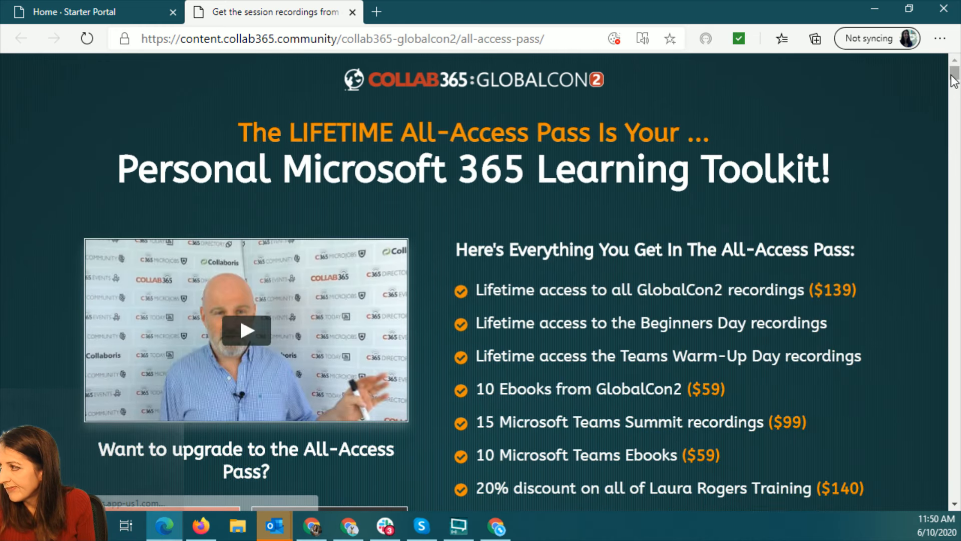
{"action": "left_click_drag", "start_coordinate": [953, 75], "coordinate": [954, 277]}
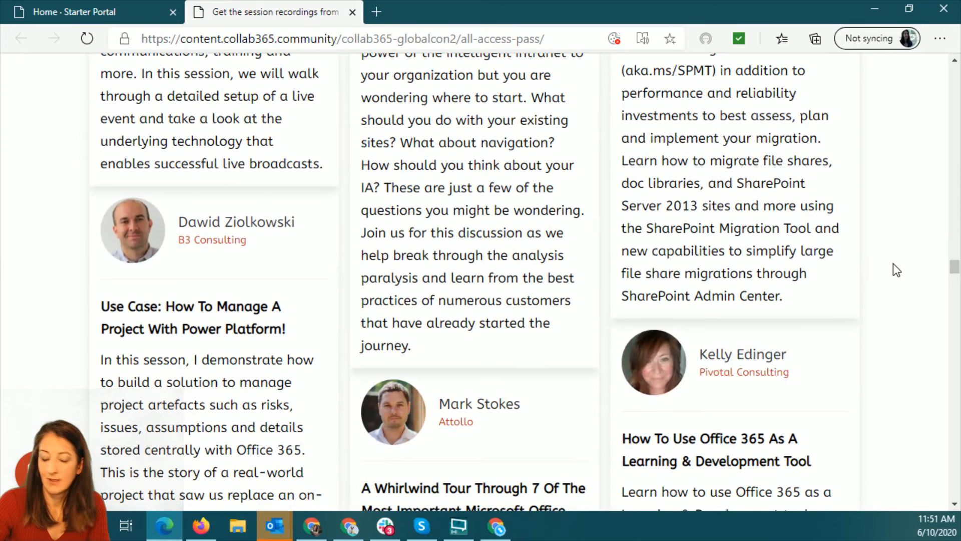
Search the page for the presenter's first name and read the "Digitally Signing Forms In Power Apps" session description
{"action": "key", "text": "ctrl+f"}
{"action": "type", "text": "laura"}
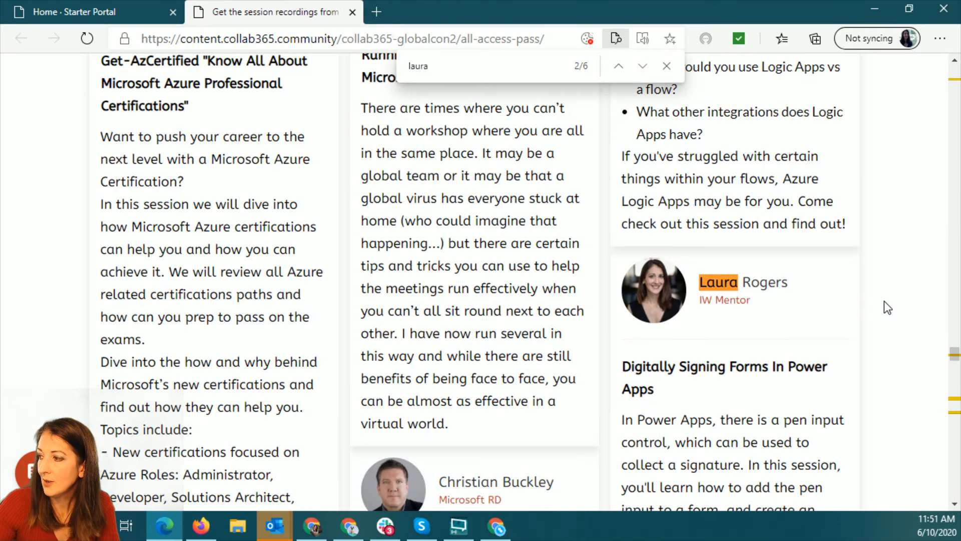
{"action": "scroll", "coordinate": [884, 301], "scroll_direction": "down", "scroll_amount": 1}
{"action": "scroll", "coordinate": [764, 316], "scroll_direction": "down", "scroll_amount": 2}
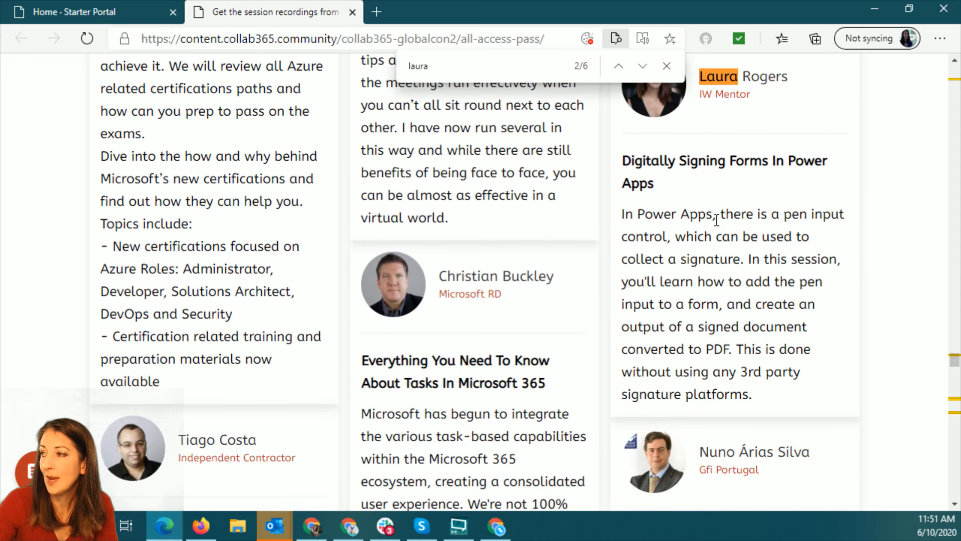
{"action": "left_click", "coordinate": [666, 67]}
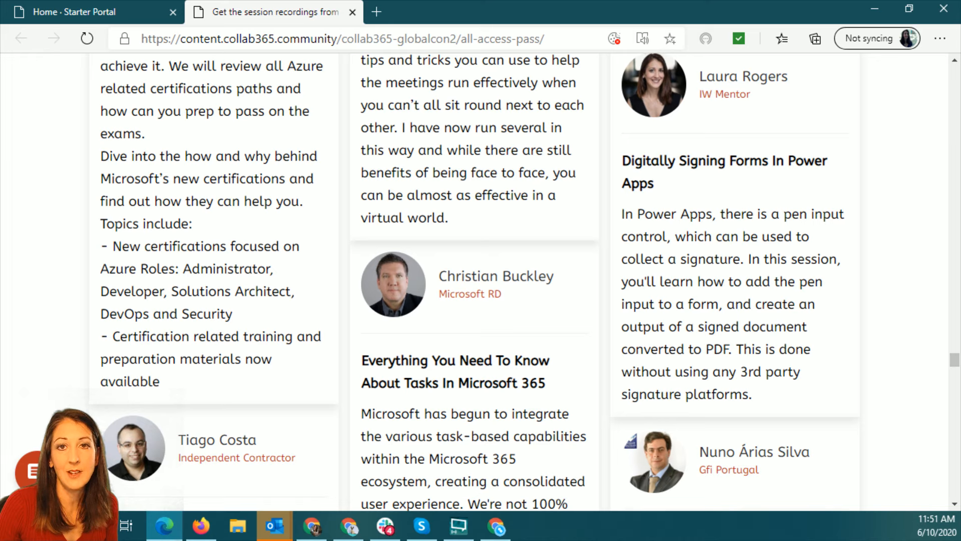
{"action": "key", "text": "alt+Tab"}
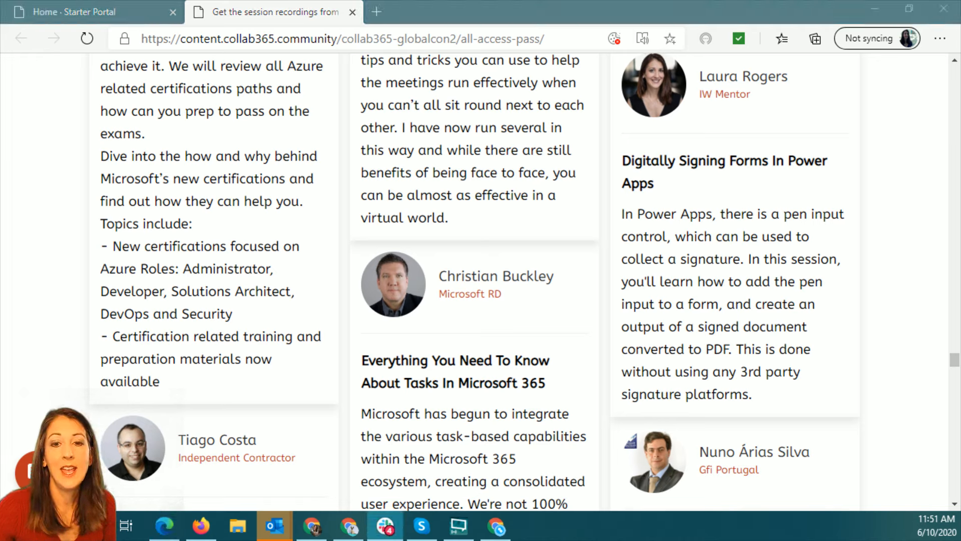
{"action": "key", "text": "alt+Tab"}
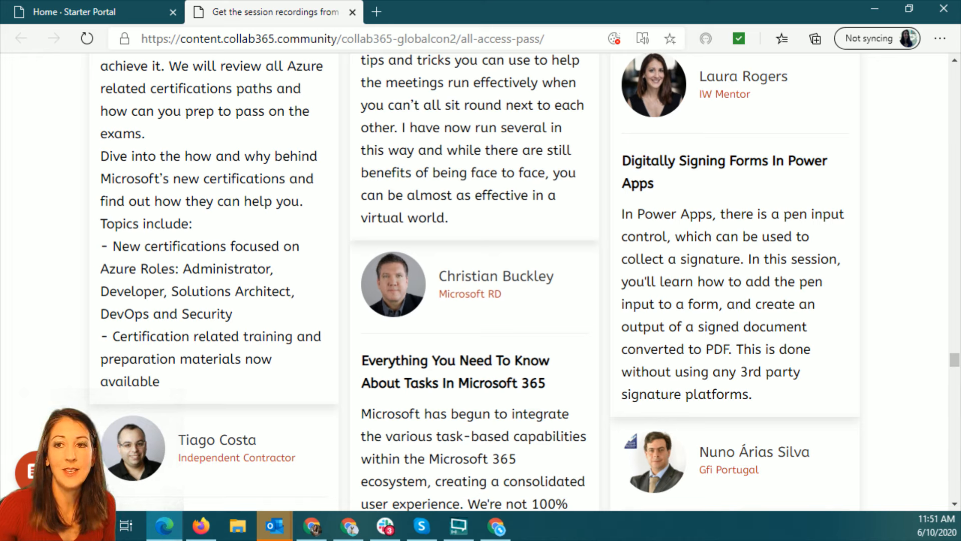
{"action": "key", "text": "alt+Tab"}
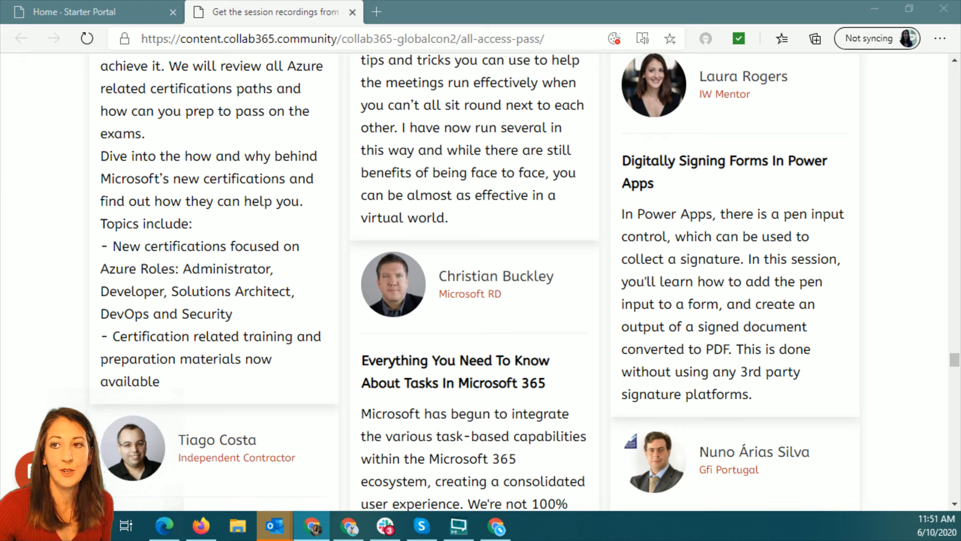
{"action": "key", "text": "alt+Tab"}
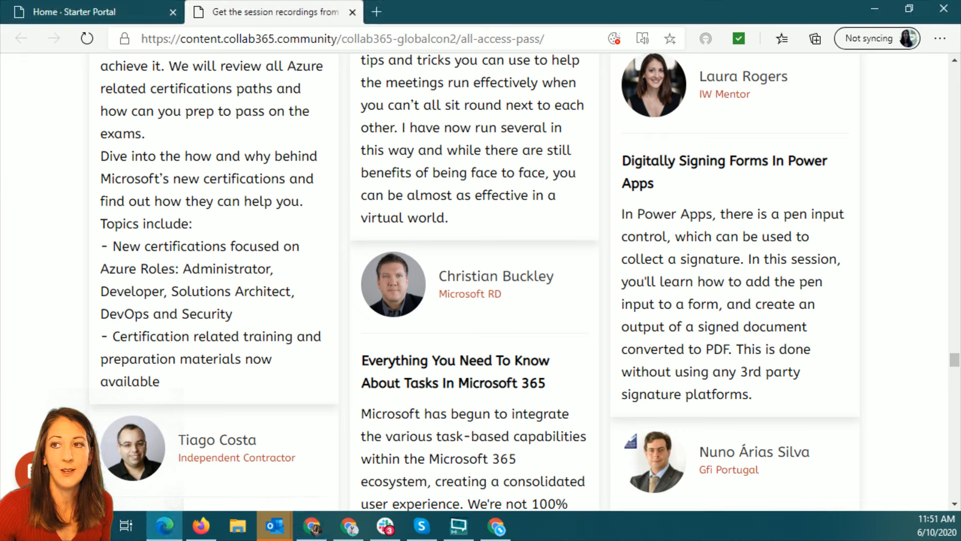